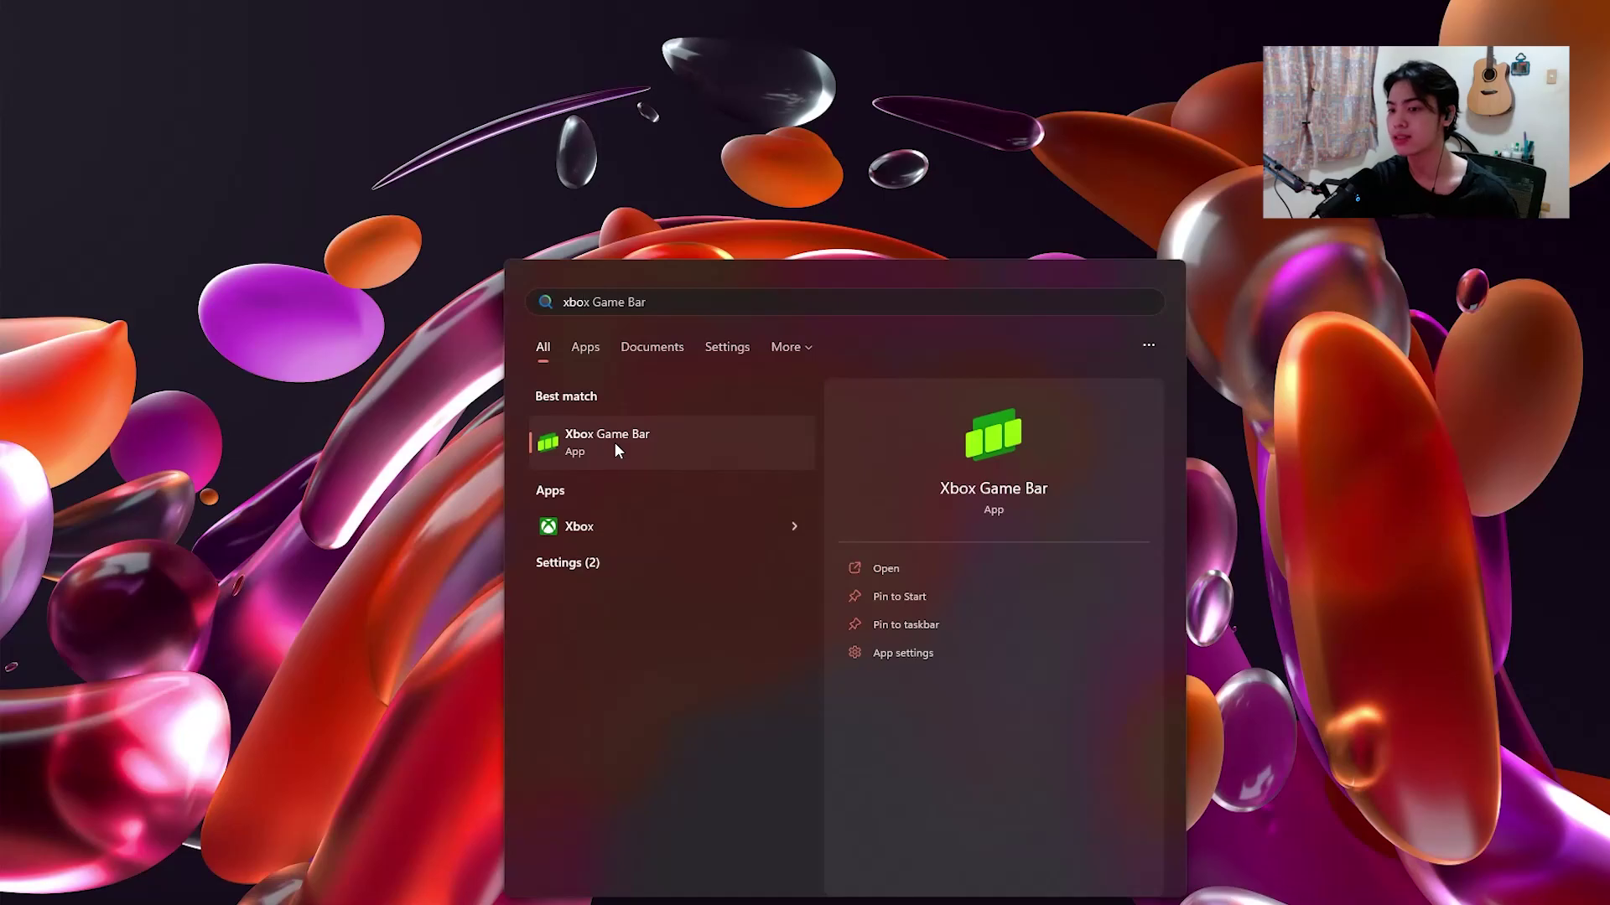
- Launch Xbox Game Bar, close the Looking for Group, Xbox Social, Resources, Spotify, Gallery and Performance widgets, and dismiss the overlay
{"action": "left_click", "coordinate": [616, 442]}
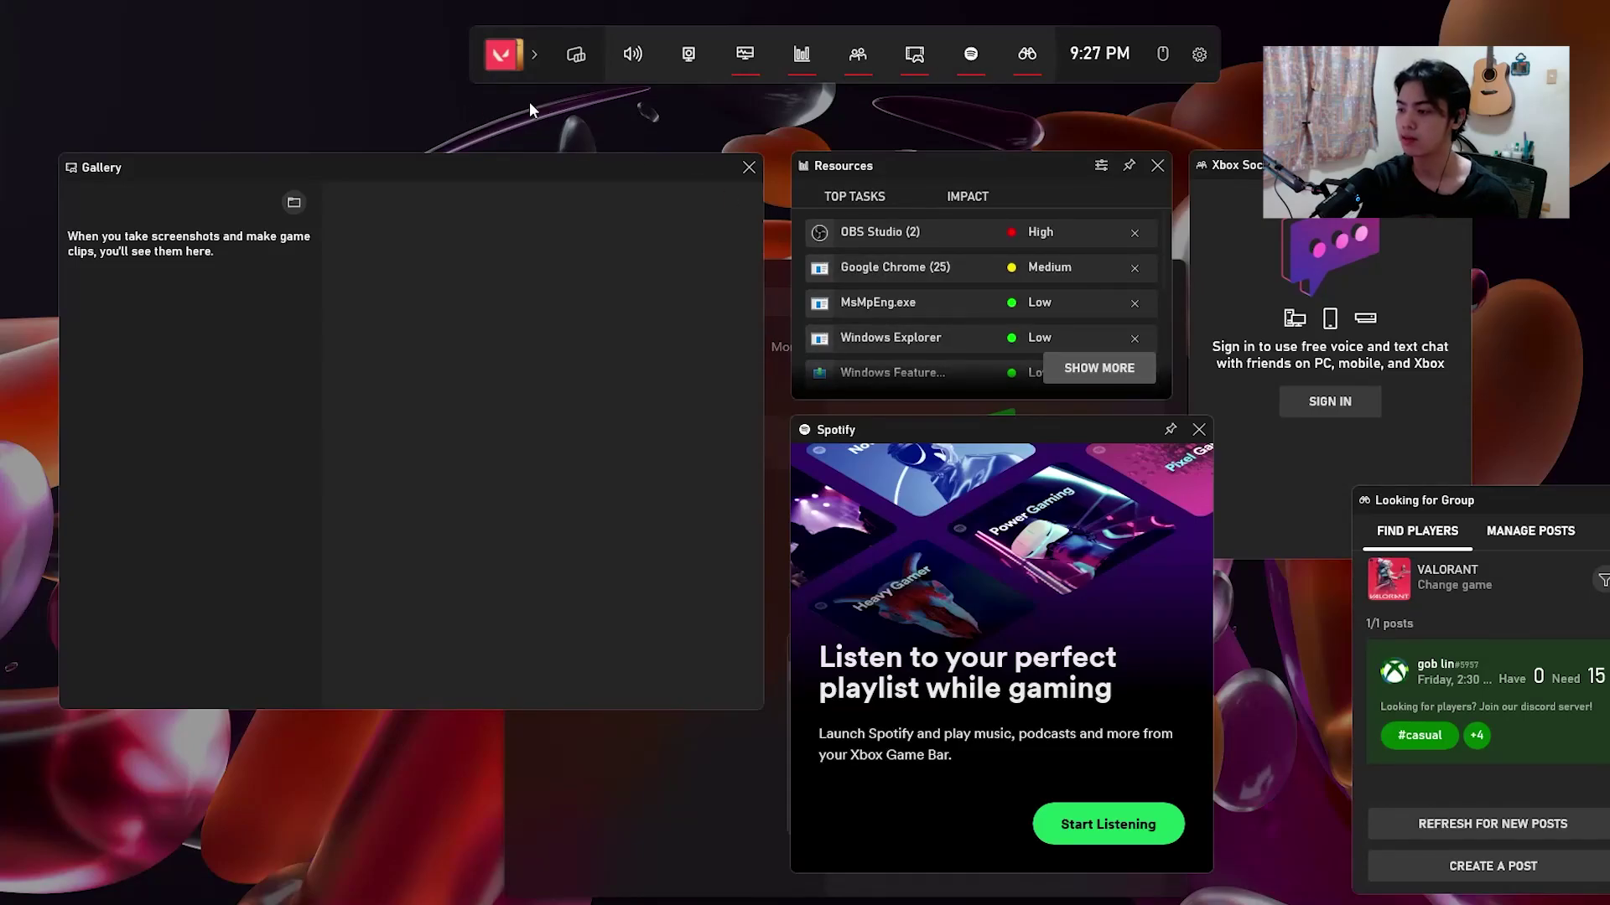
{"action": "left_click", "coordinate": [1605, 502]}
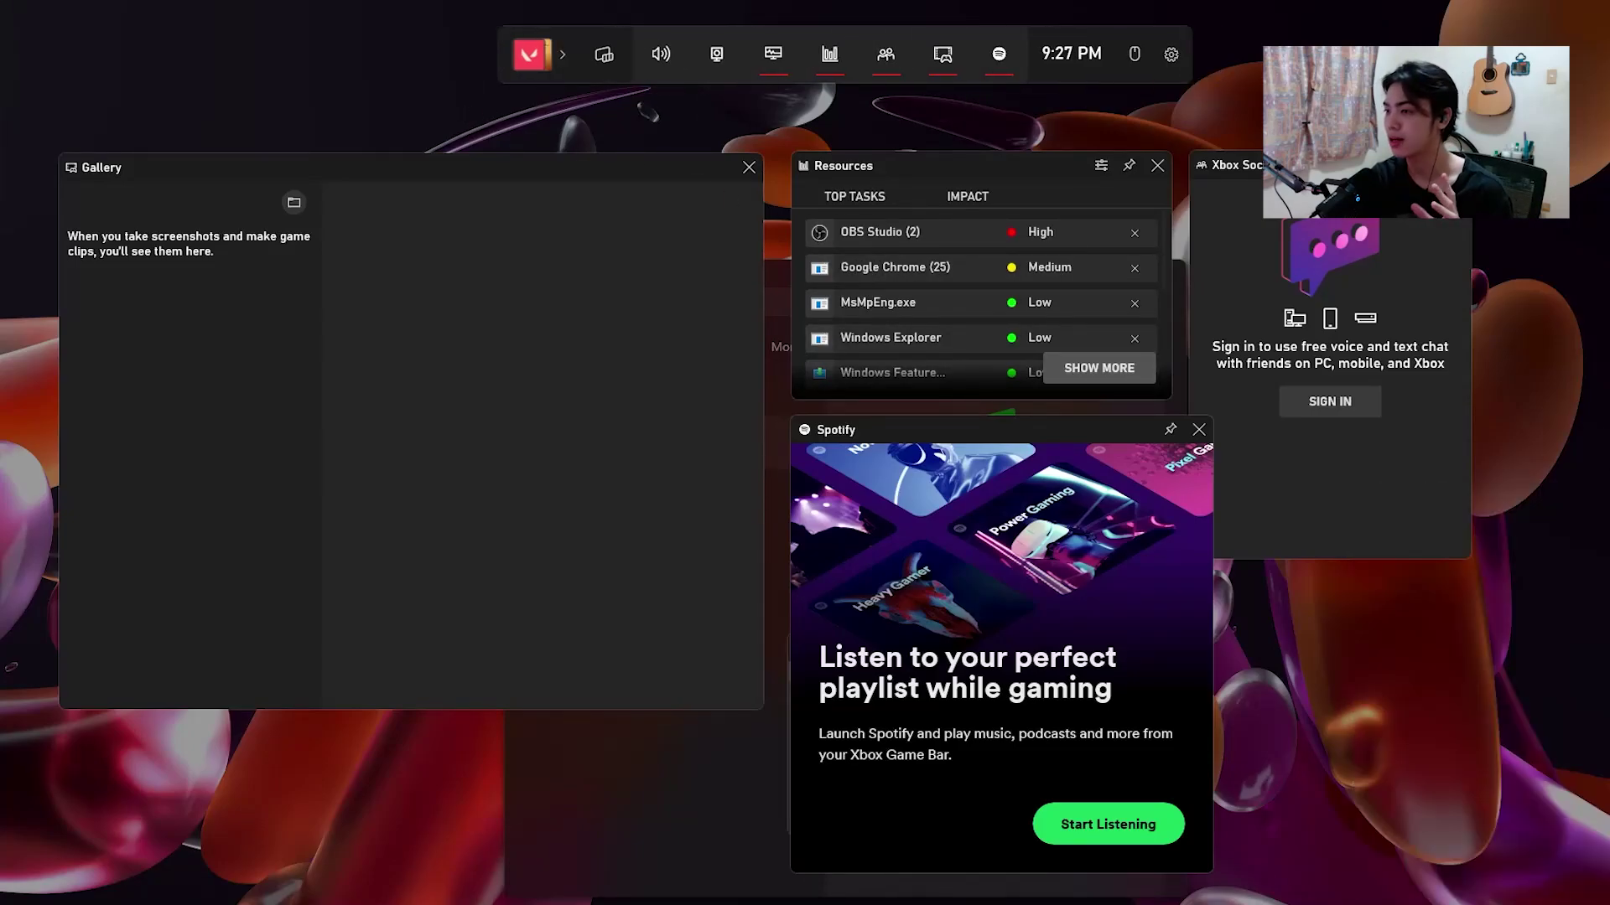
{"action": "left_click", "coordinate": [1457, 165]}
{"action": "left_click", "coordinate": [1157, 165]}
{"action": "left_click", "coordinate": [1199, 429]}
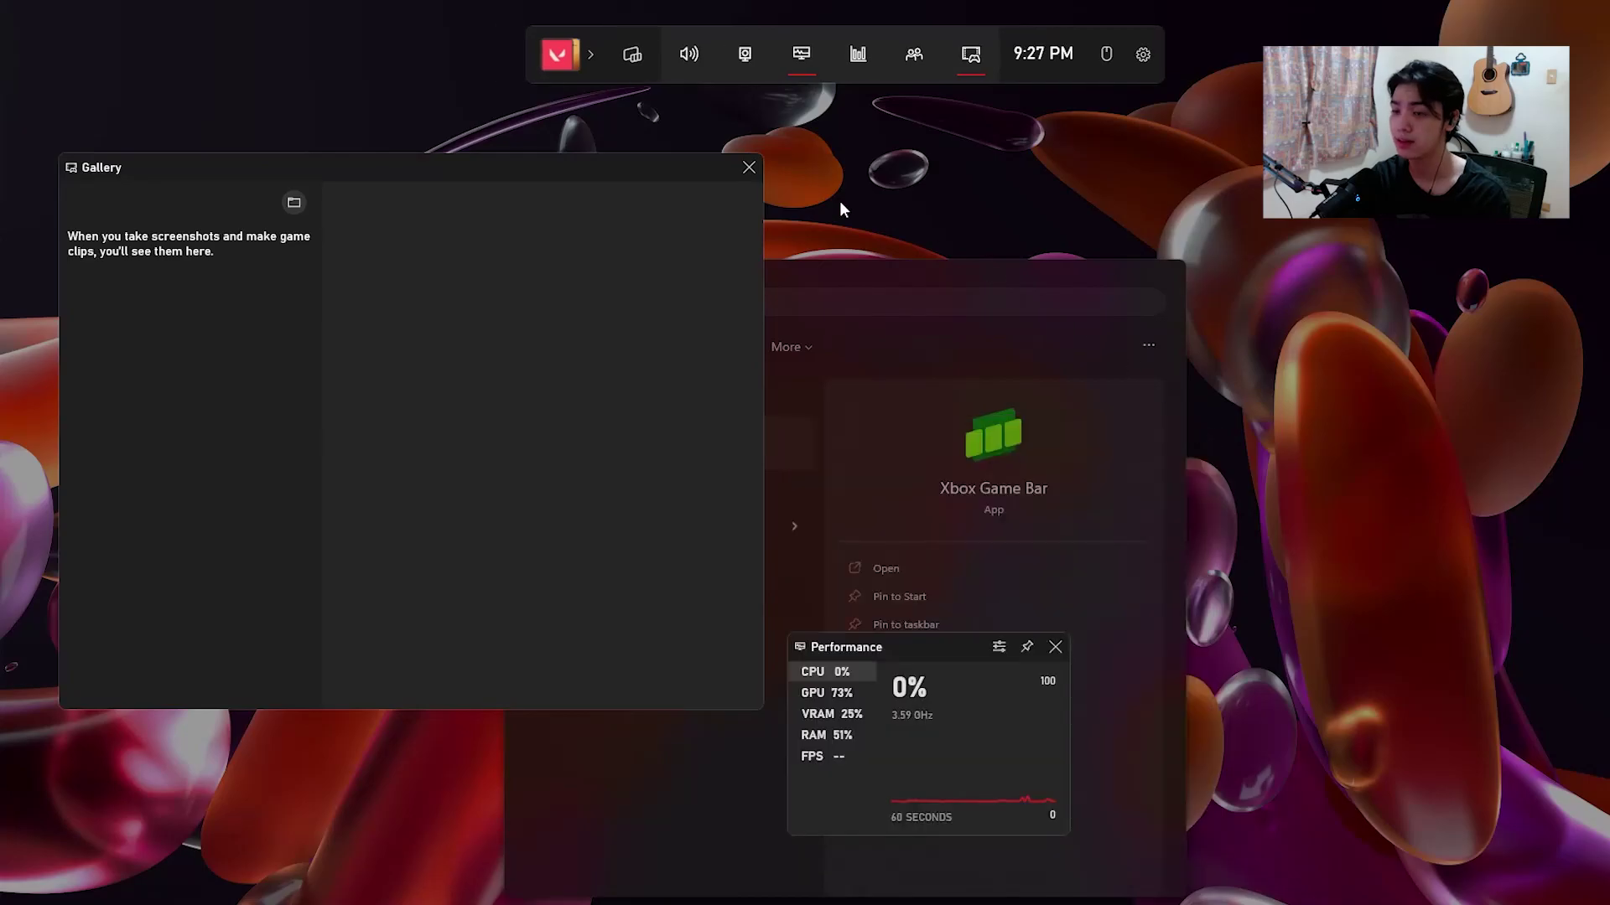
{"action": "left_click", "coordinate": [748, 168]}
{"action": "left_click", "coordinate": [1054, 646]}
{"action": "left_click", "coordinate": [616, 450]}
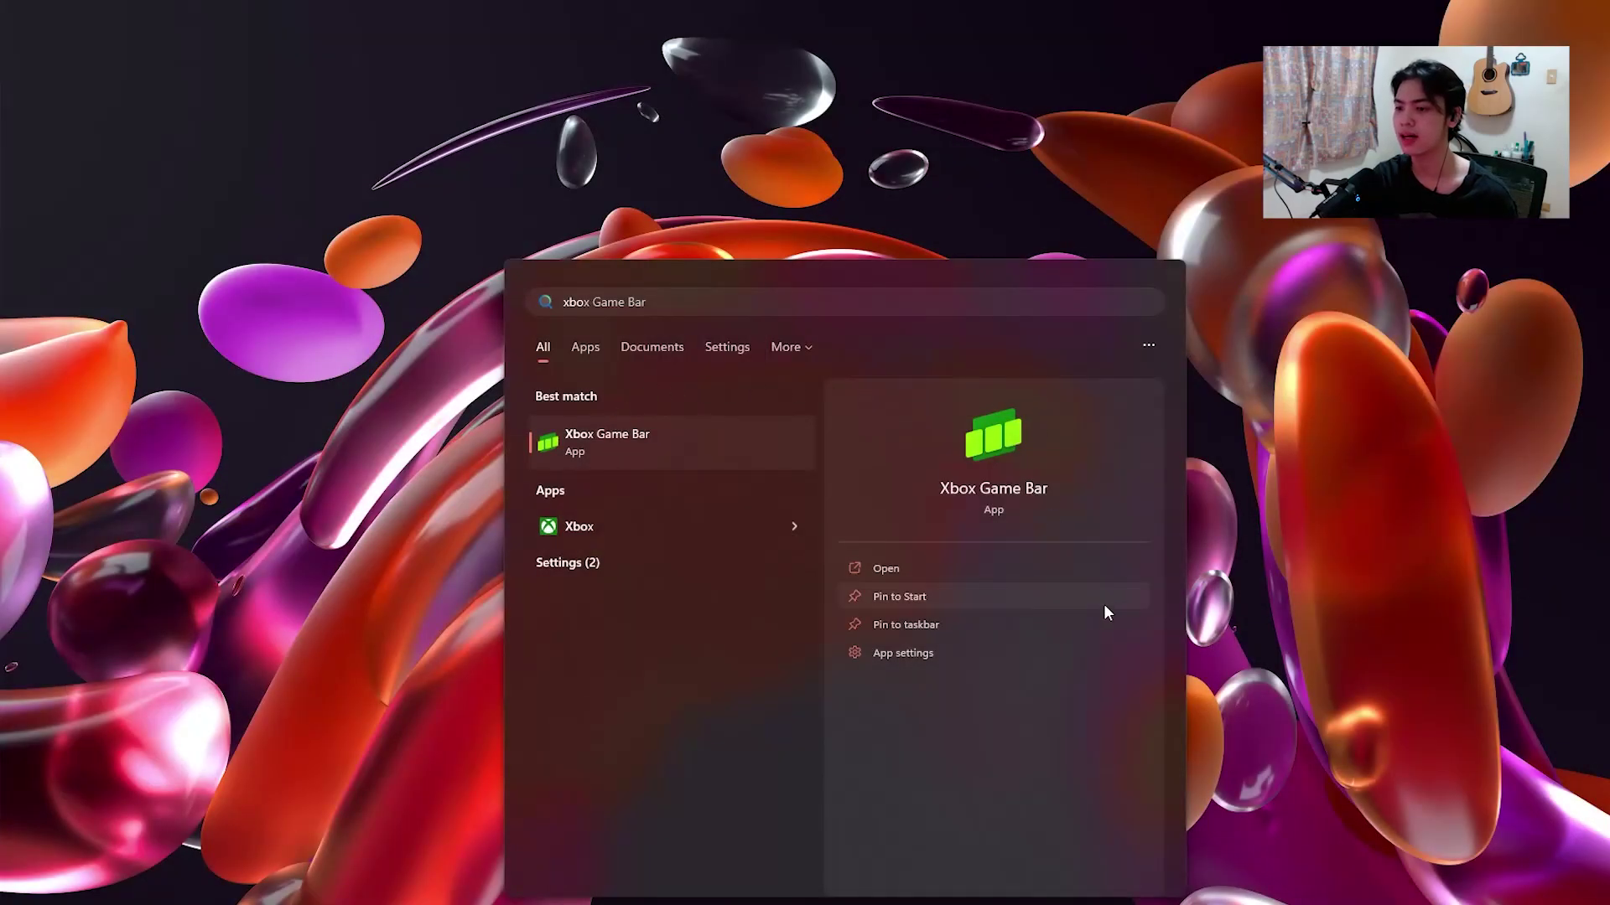
- Check the Xbox Game Bar app settings page in Windows Settings and close the window
{"action": "key", "text": "Escape"}
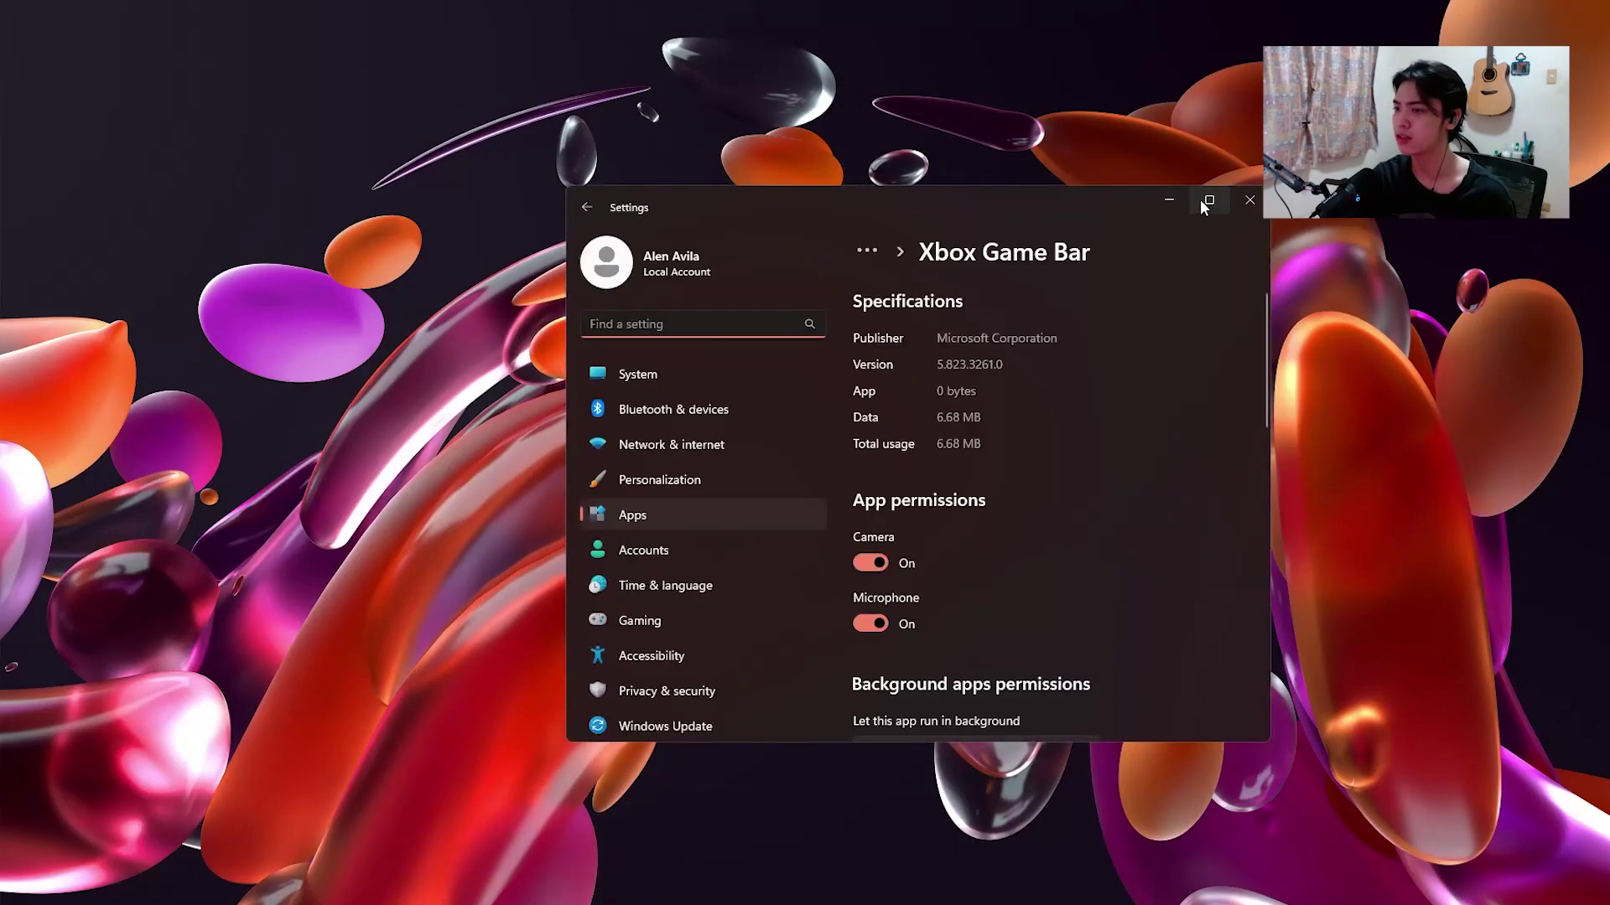
{"action": "left_click", "coordinate": [1237, 200]}
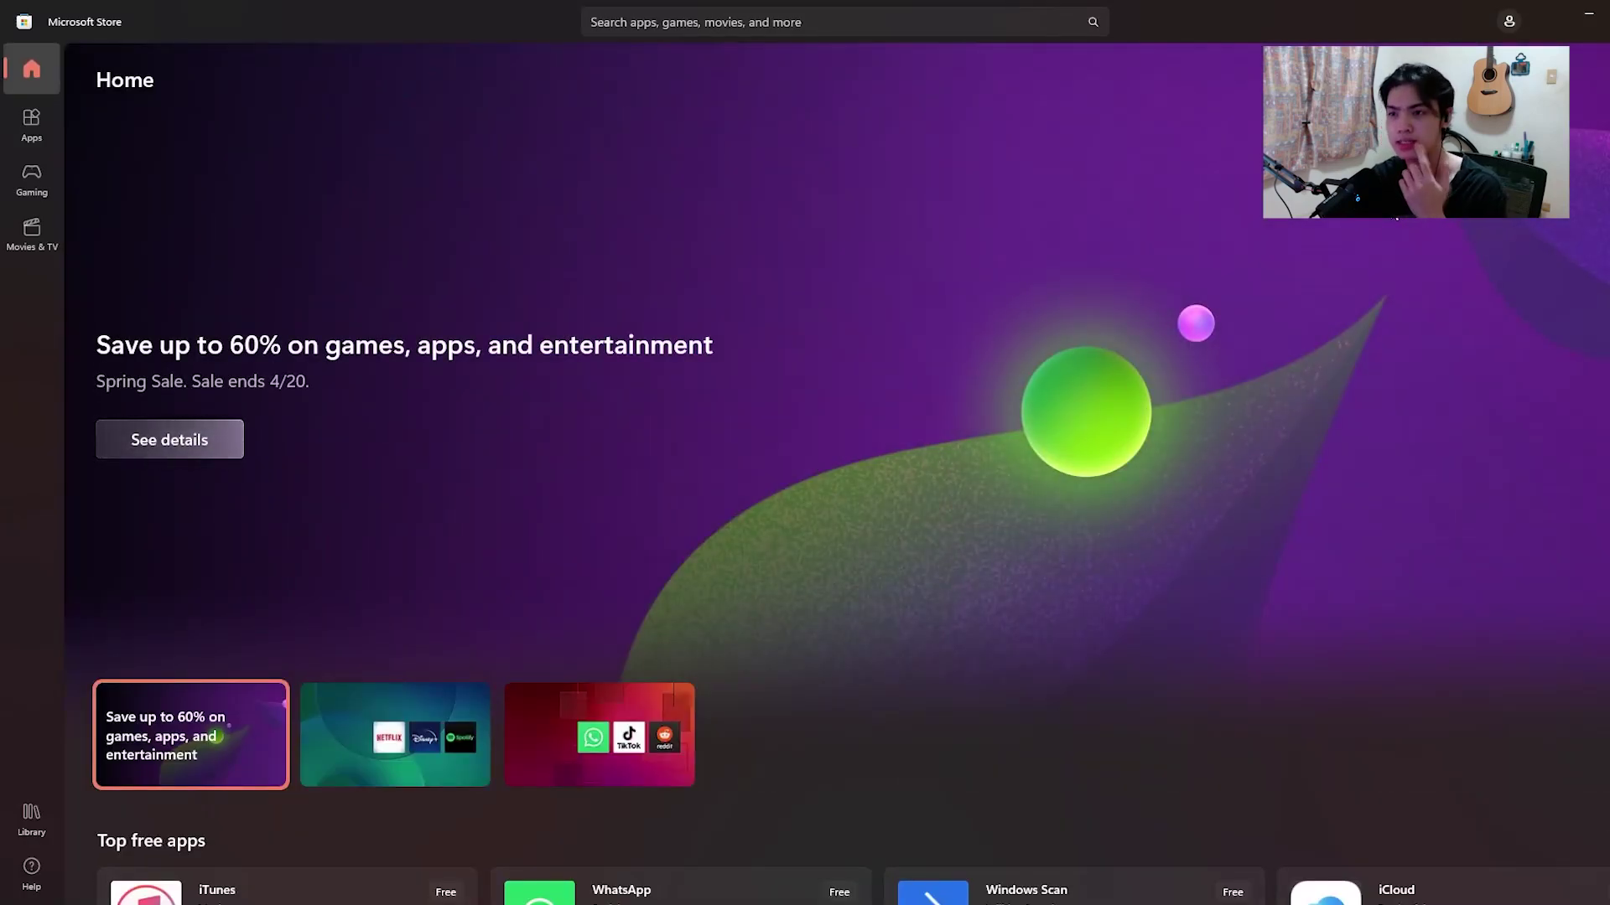
- Search the Microsoft Store for "xbox game bar", open Xbox Game Bar from its listing, and dismiss the overlay
{"action": "left_click", "coordinate": [809, 26]}
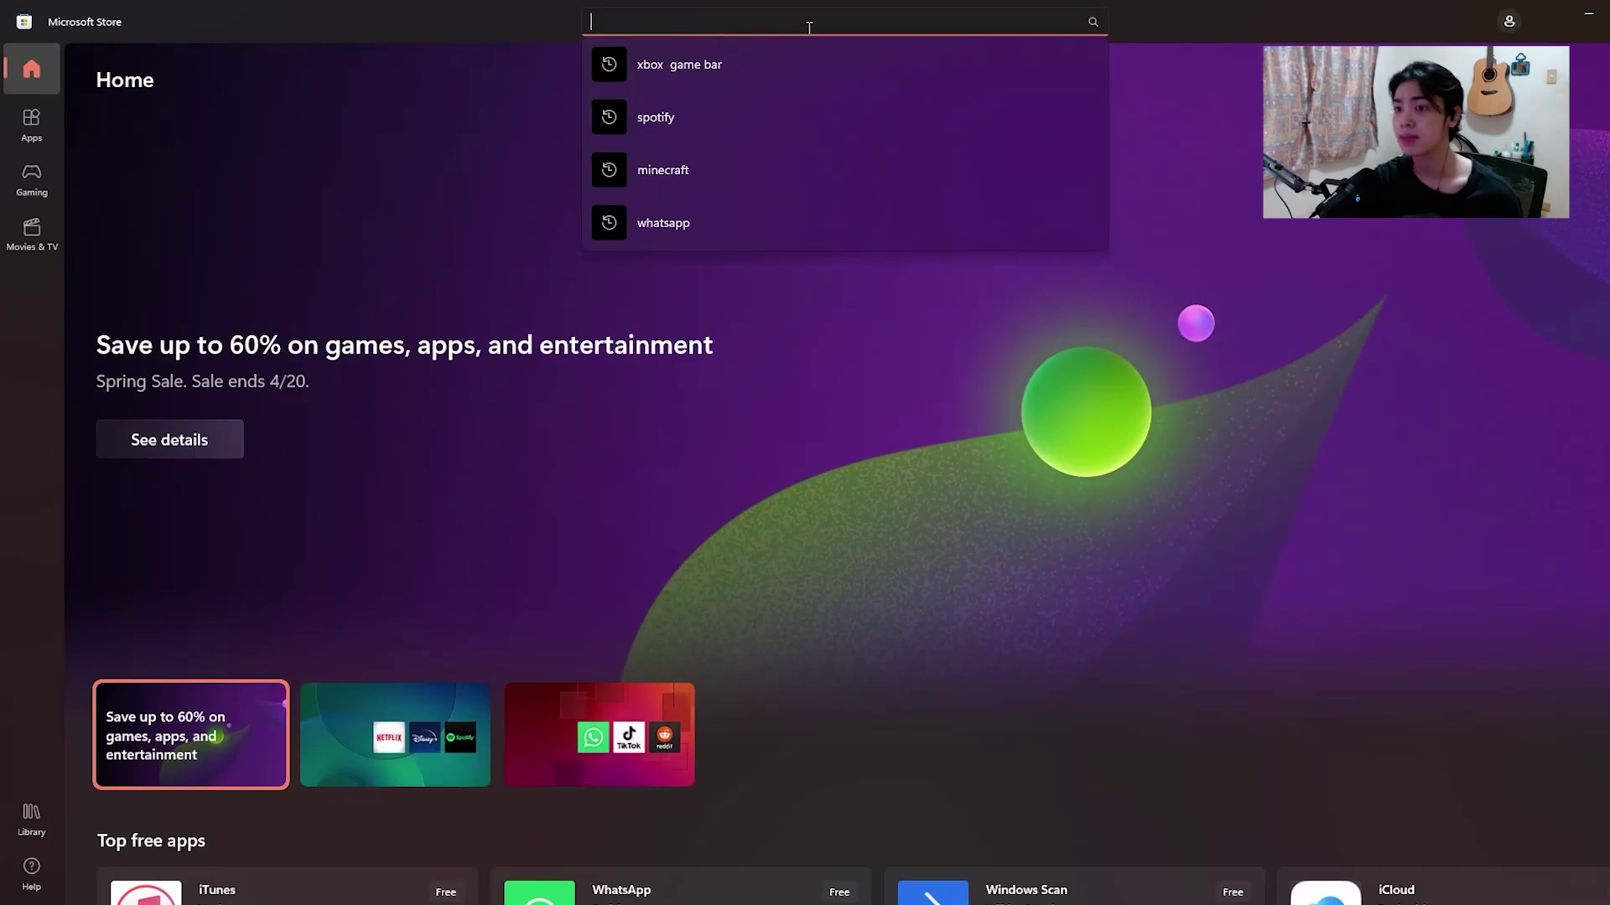
{"action": "left_click", "coordinate": [807, 58]}
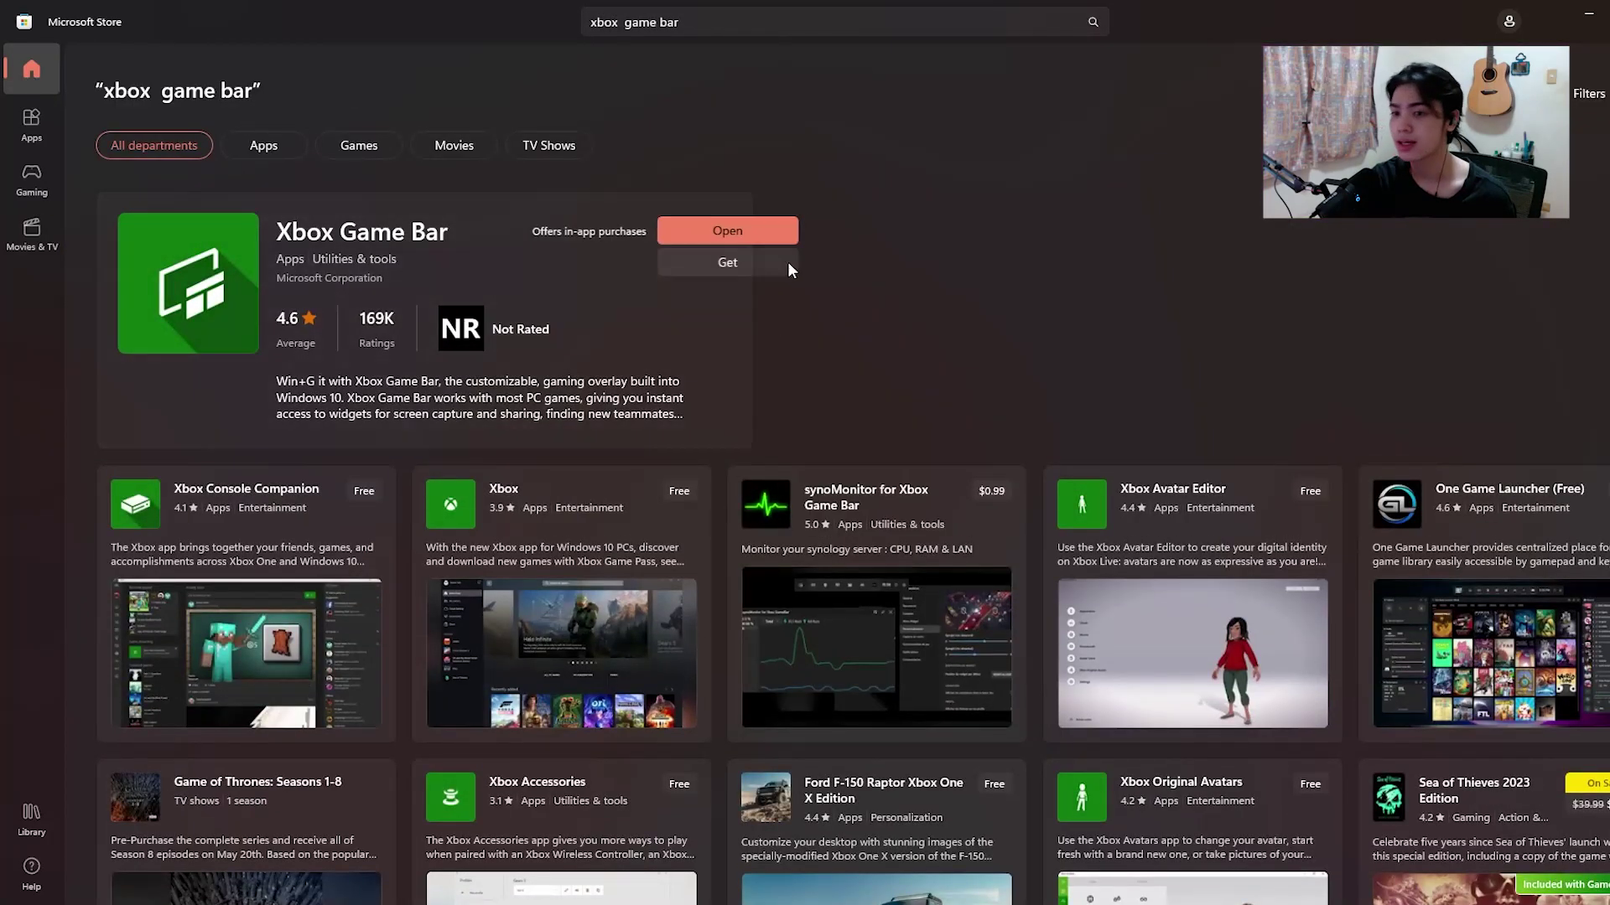
{"action": "left_click", "coordinate": [664, 236]}
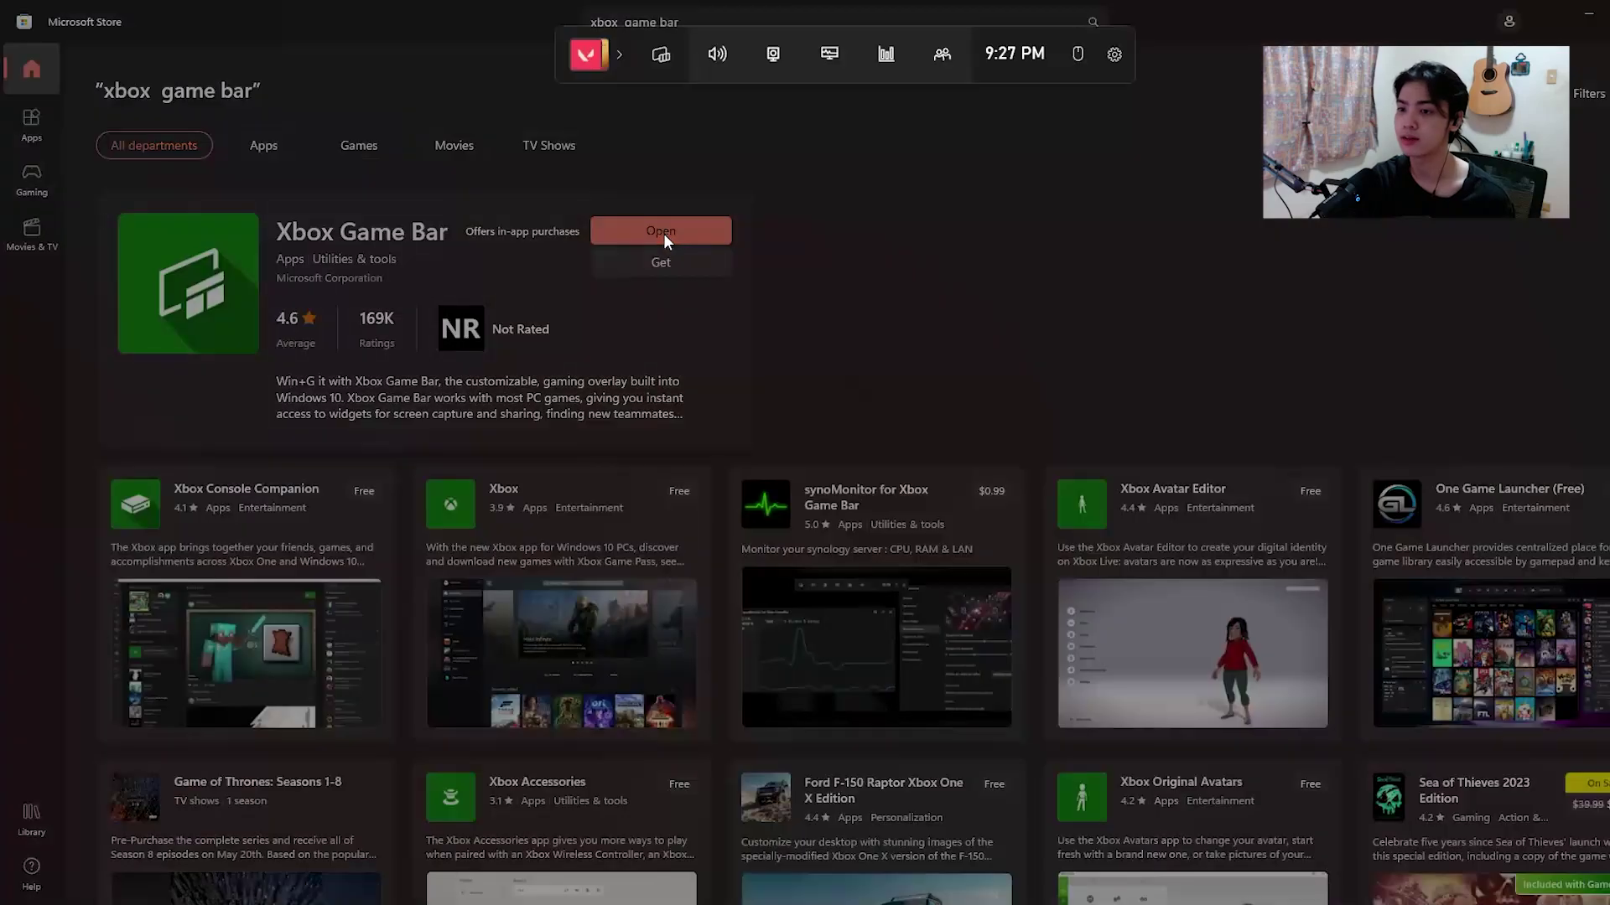
{"action": "left_click", "coordinate": [1194, 283]}
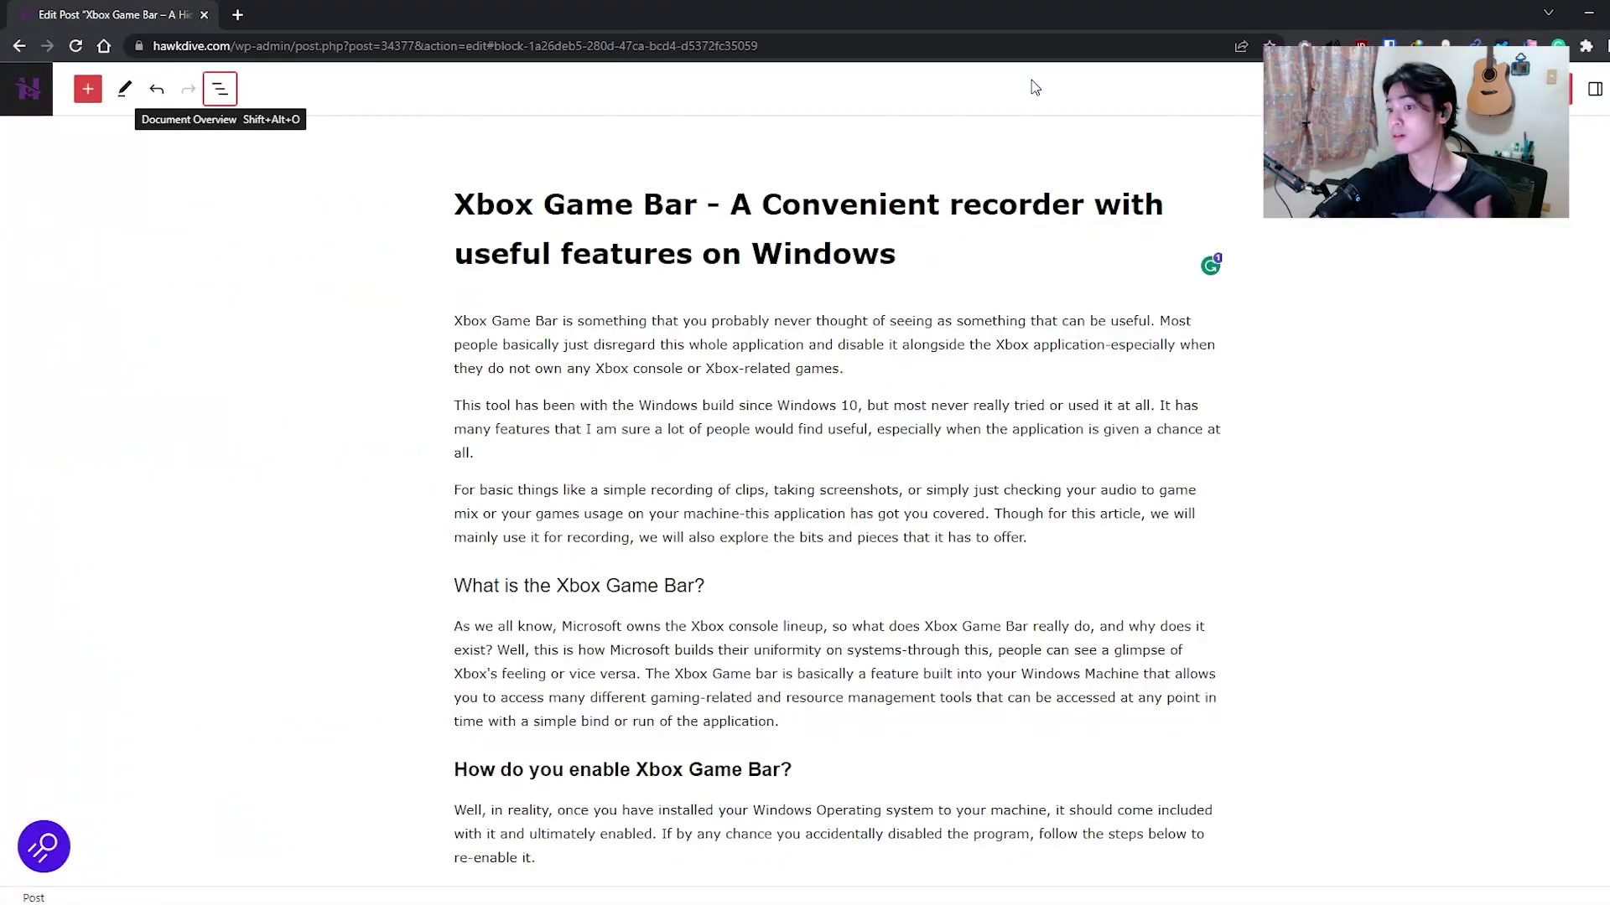
- Read through the Xbox Game Bar article in the browser, down to the section on the extra tabs
{"action": "scroll", "coordinate": [1137, 464], "scroll_direction": "down", "scroll_amount": 15}
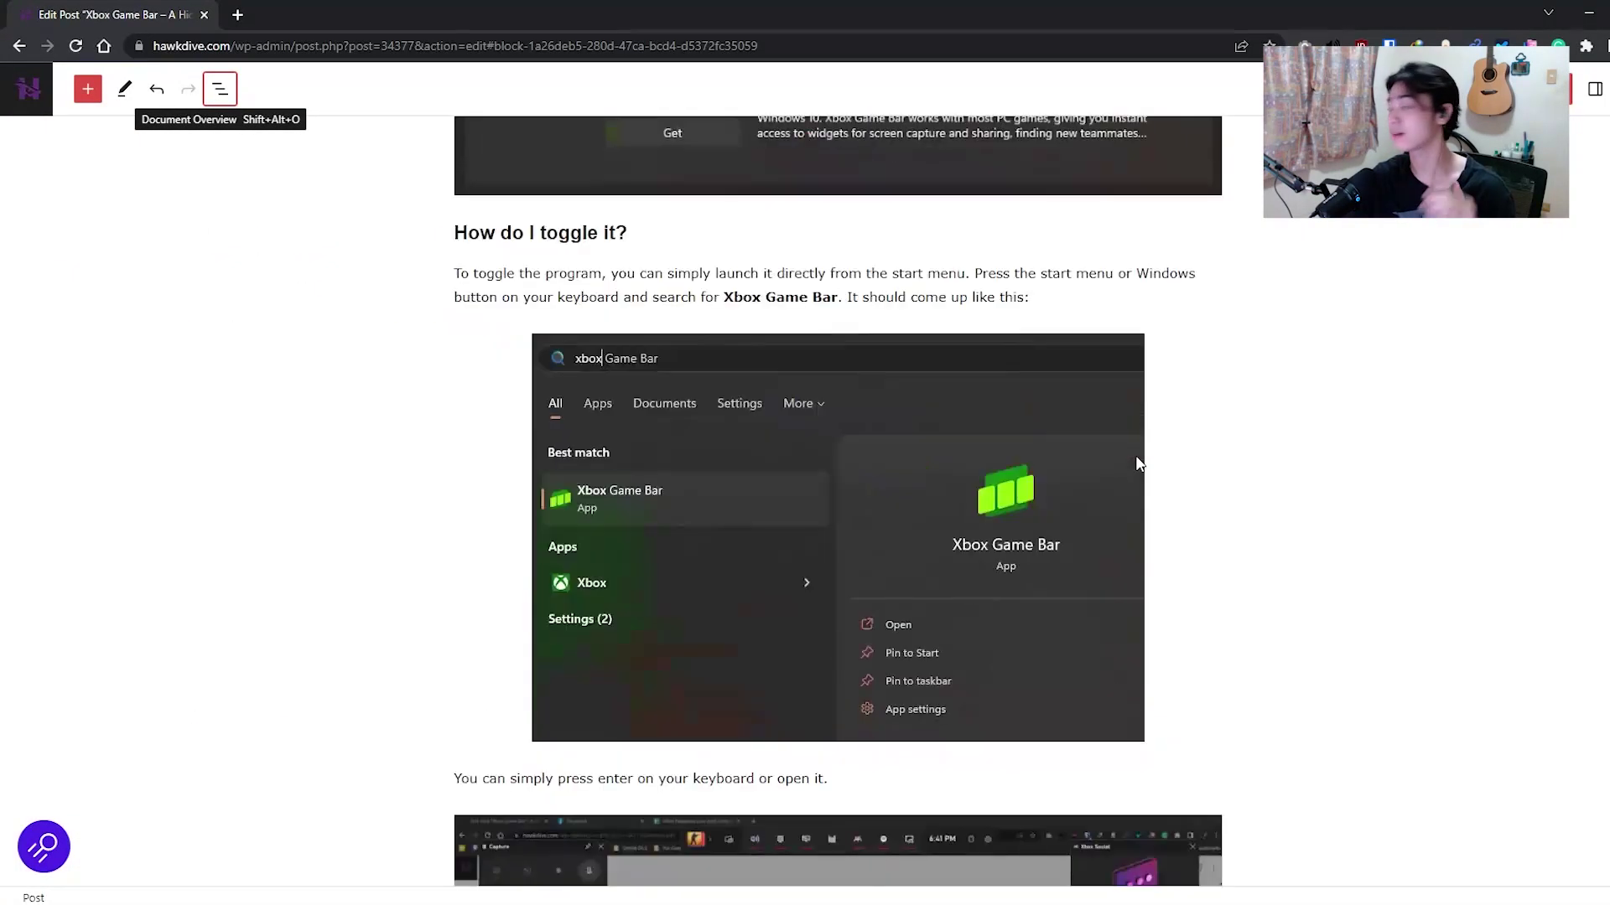
{"action": "scroll", "coordinate": [1137, 463], "scroll_direction": "down", "scroll_amount": 20}
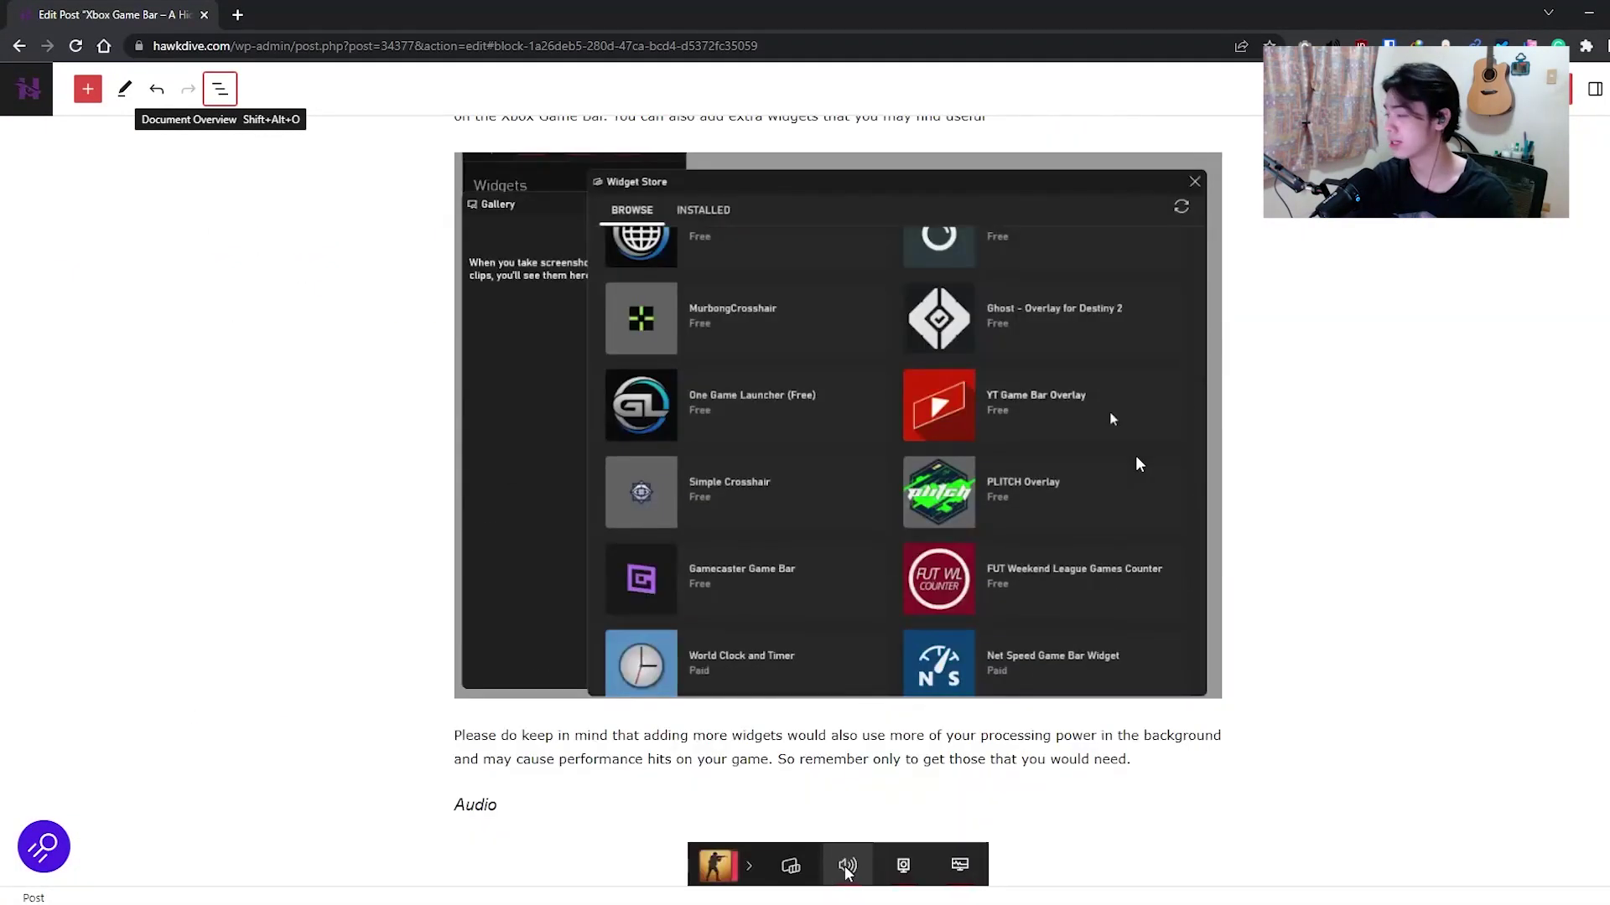
{"action": "scroll", "coordinate": [1137, 463], "scroll_direction": "down", "scroll_amount": 20}
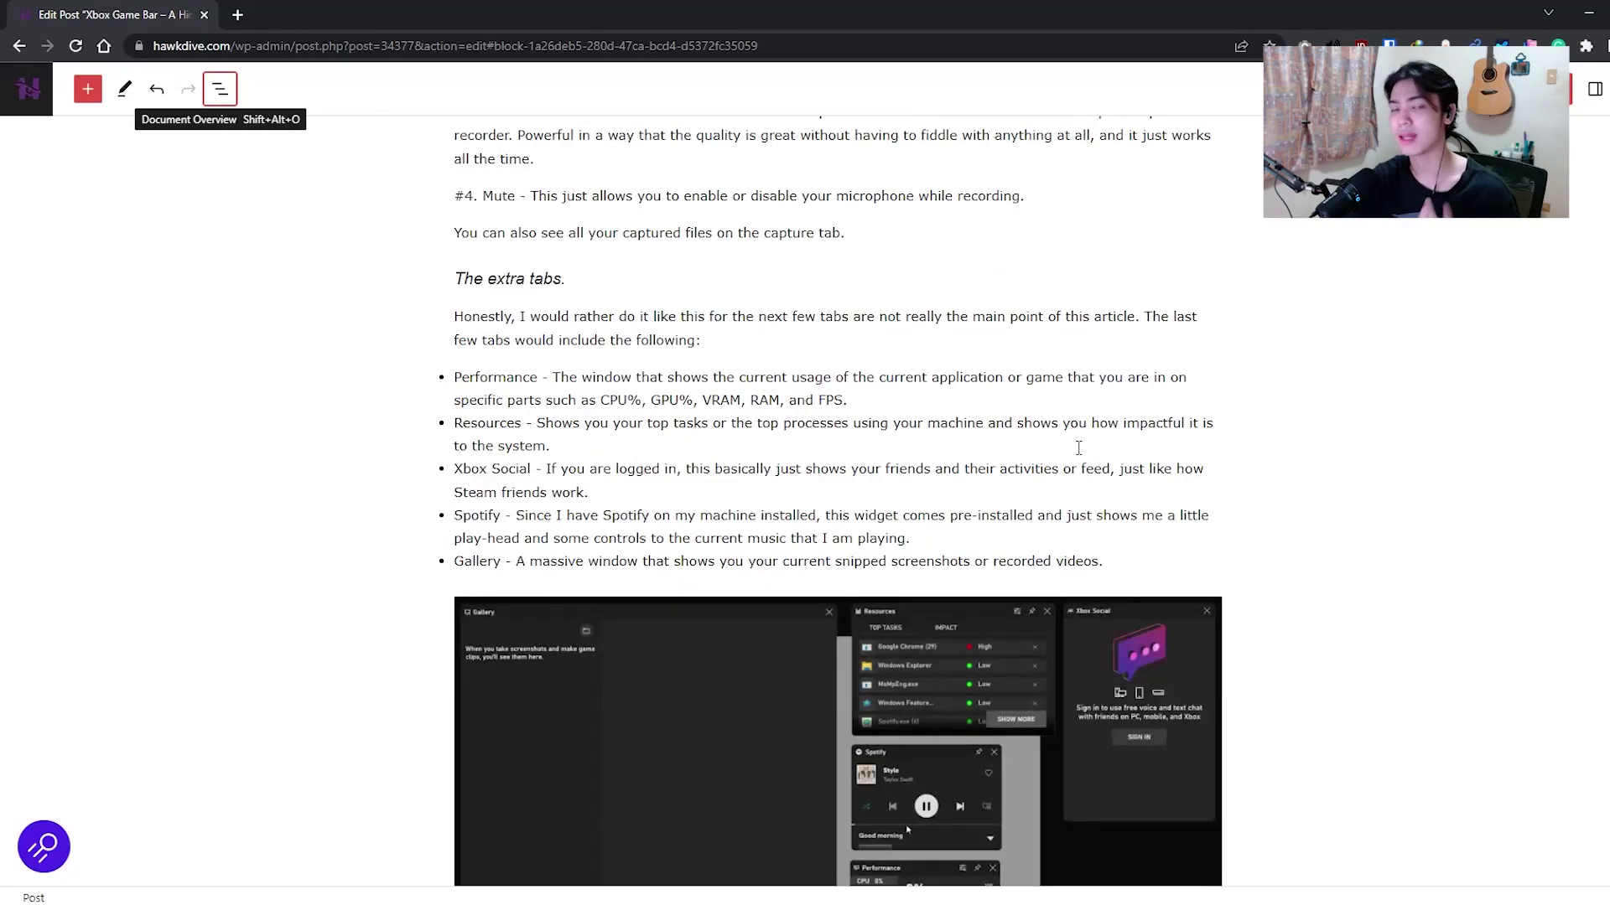
{"action": "scroll", "coordinate": [1090, 469], "scroll_direction": "down", "scroll_amount": 5}
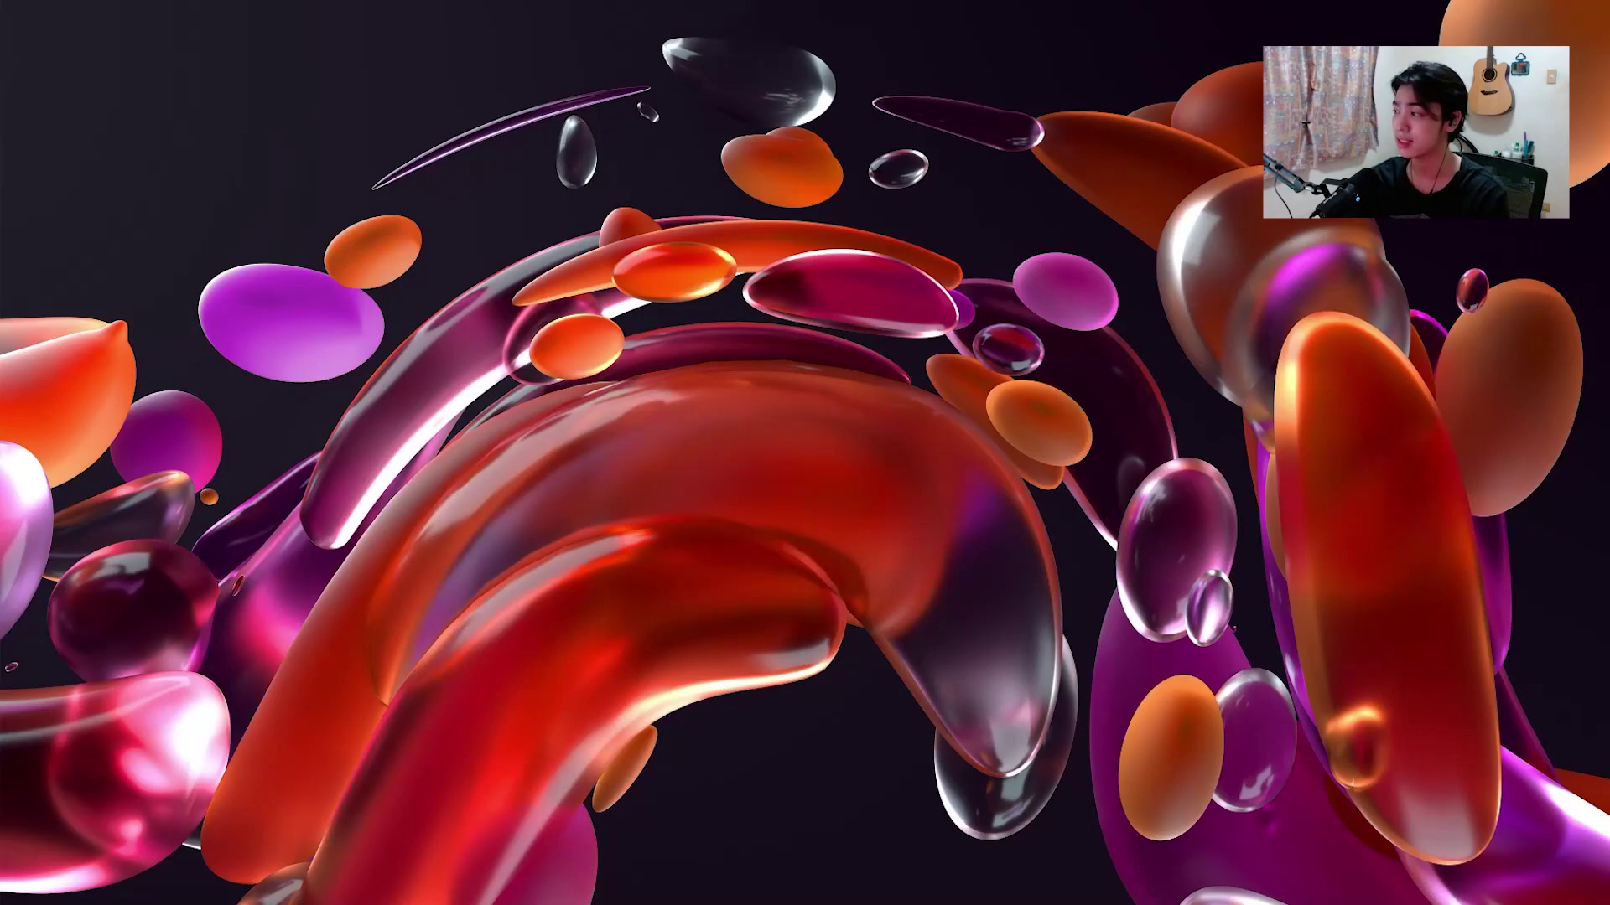
{"action": "key", "text": "super"}
{"action": "type", "text": "appwiz.cpl"}
{"action": "key", "text": "Return"}
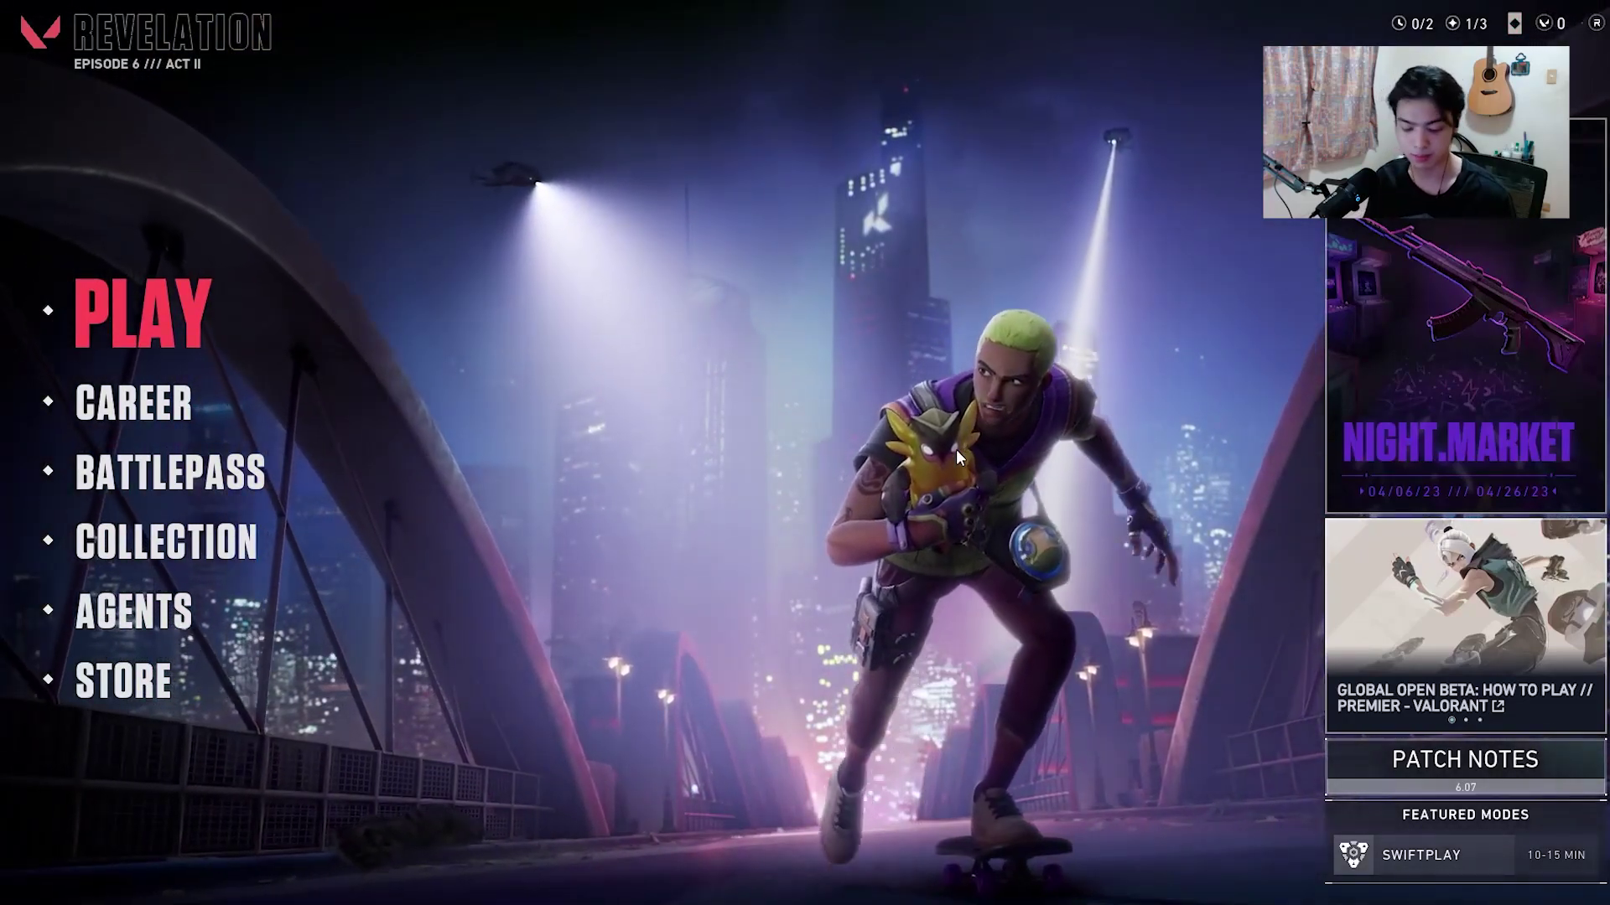
- Search Windows for "xbox", launch Xbox Game Bar from the results, and dismiss its overlay
{"action": "key", "text": "super"}
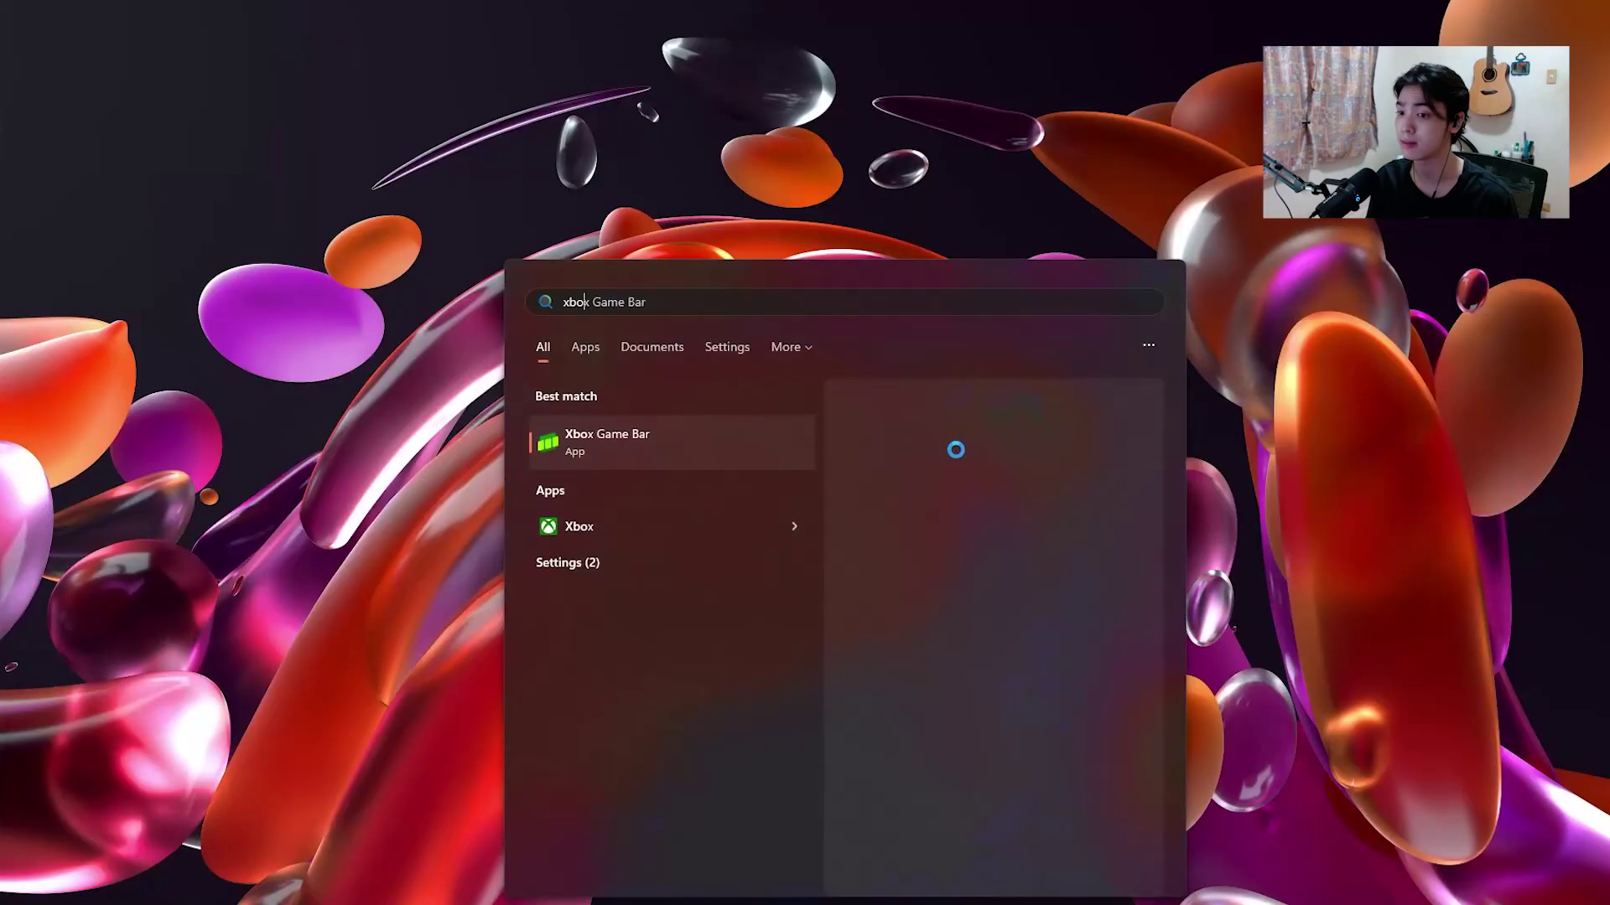
{"action": "key", "text": "Return"}
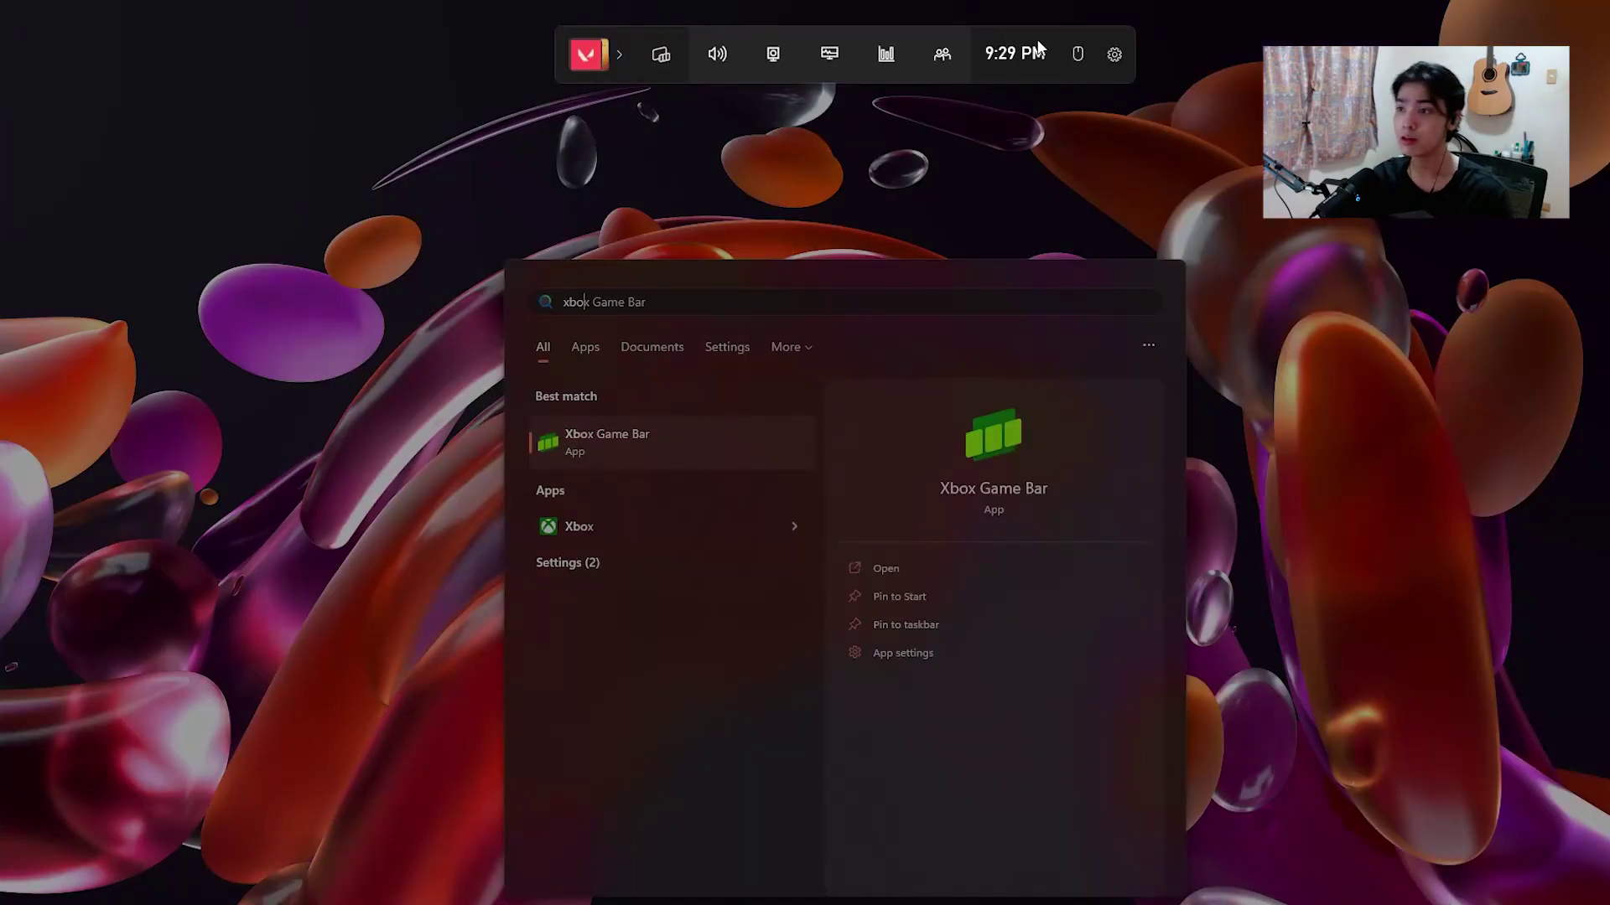
{"action": "left_click", "coordinate": [938, 129]}
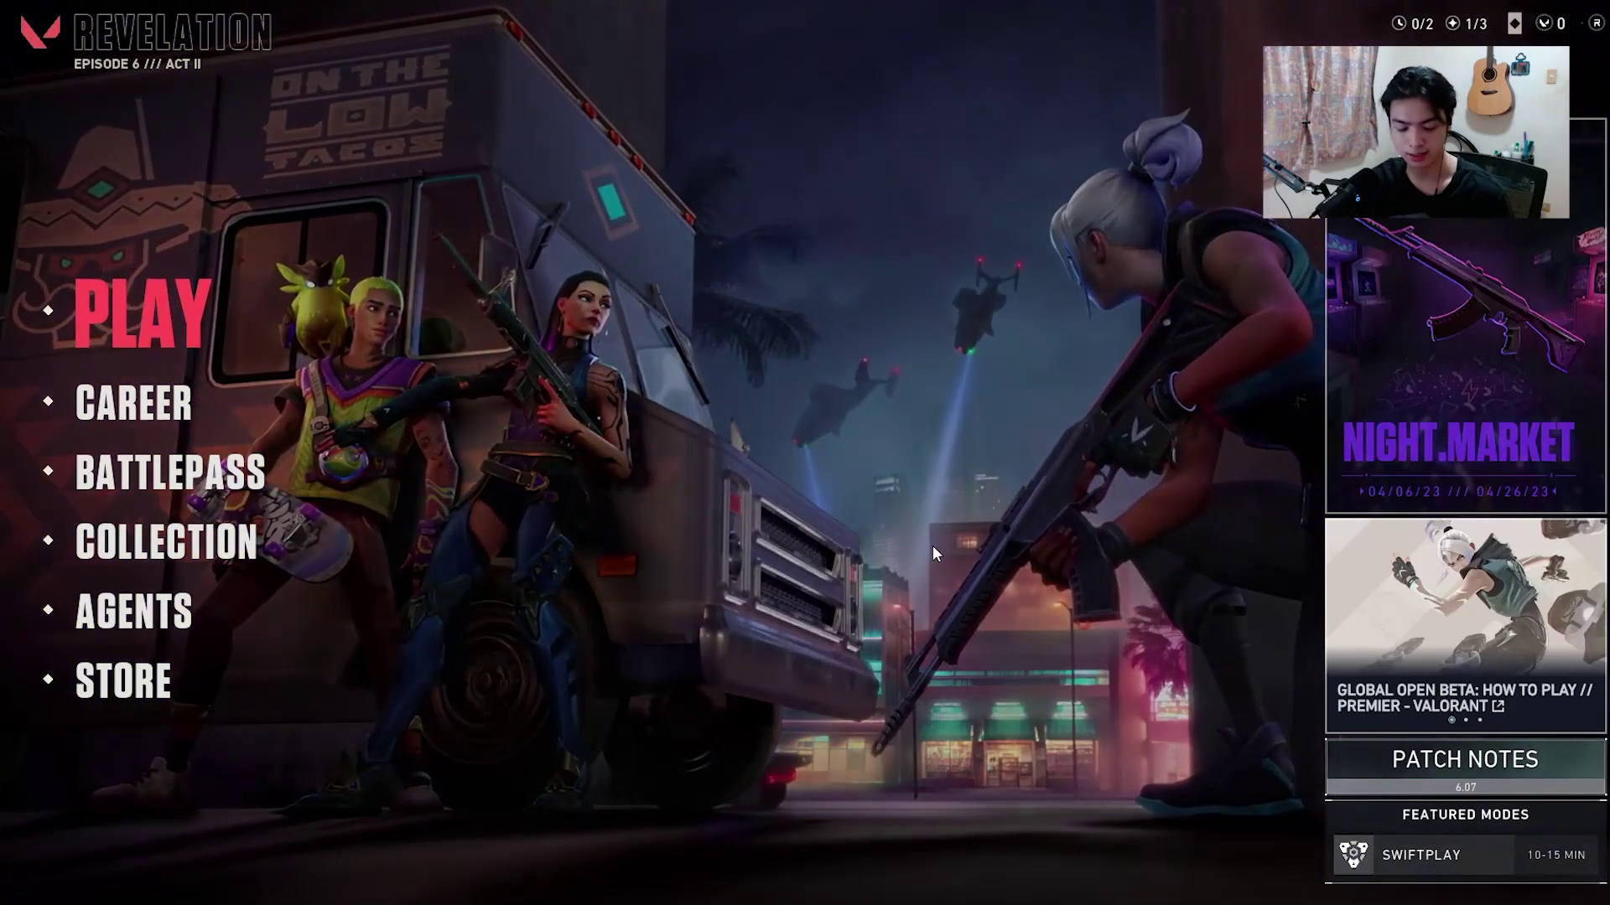
- Bring up Game Bar over VALORANT, reposition the Audio widget, review its per-app volume mix, and close the widget
{"action": "key", "text": "super+g"}
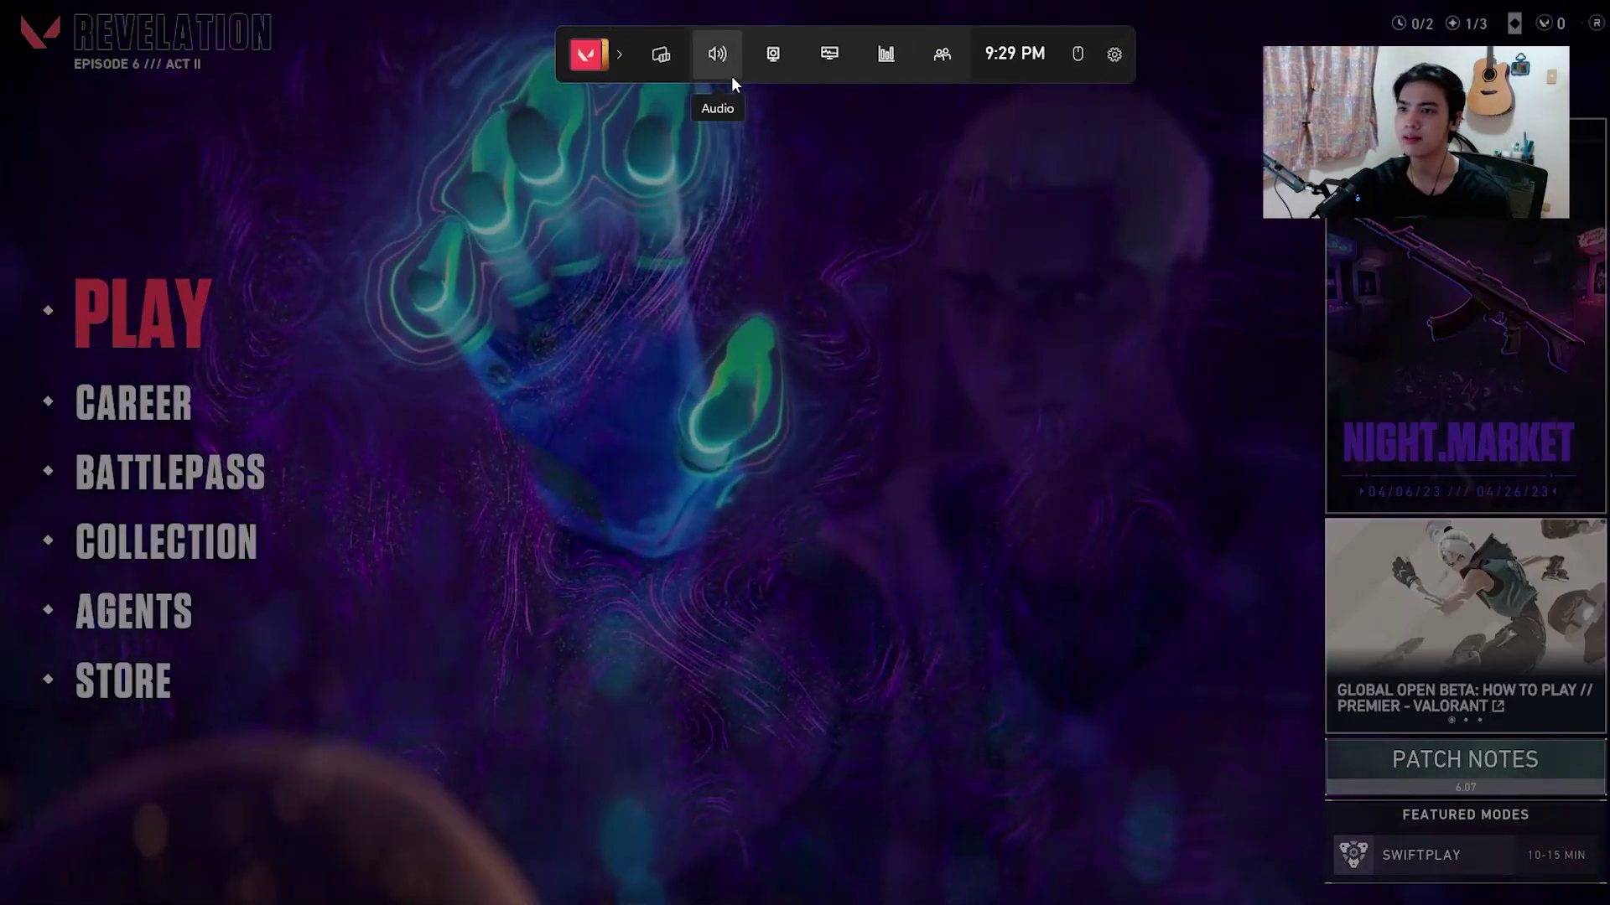
{"action": "left_click", "coordinate": [729, 73]}
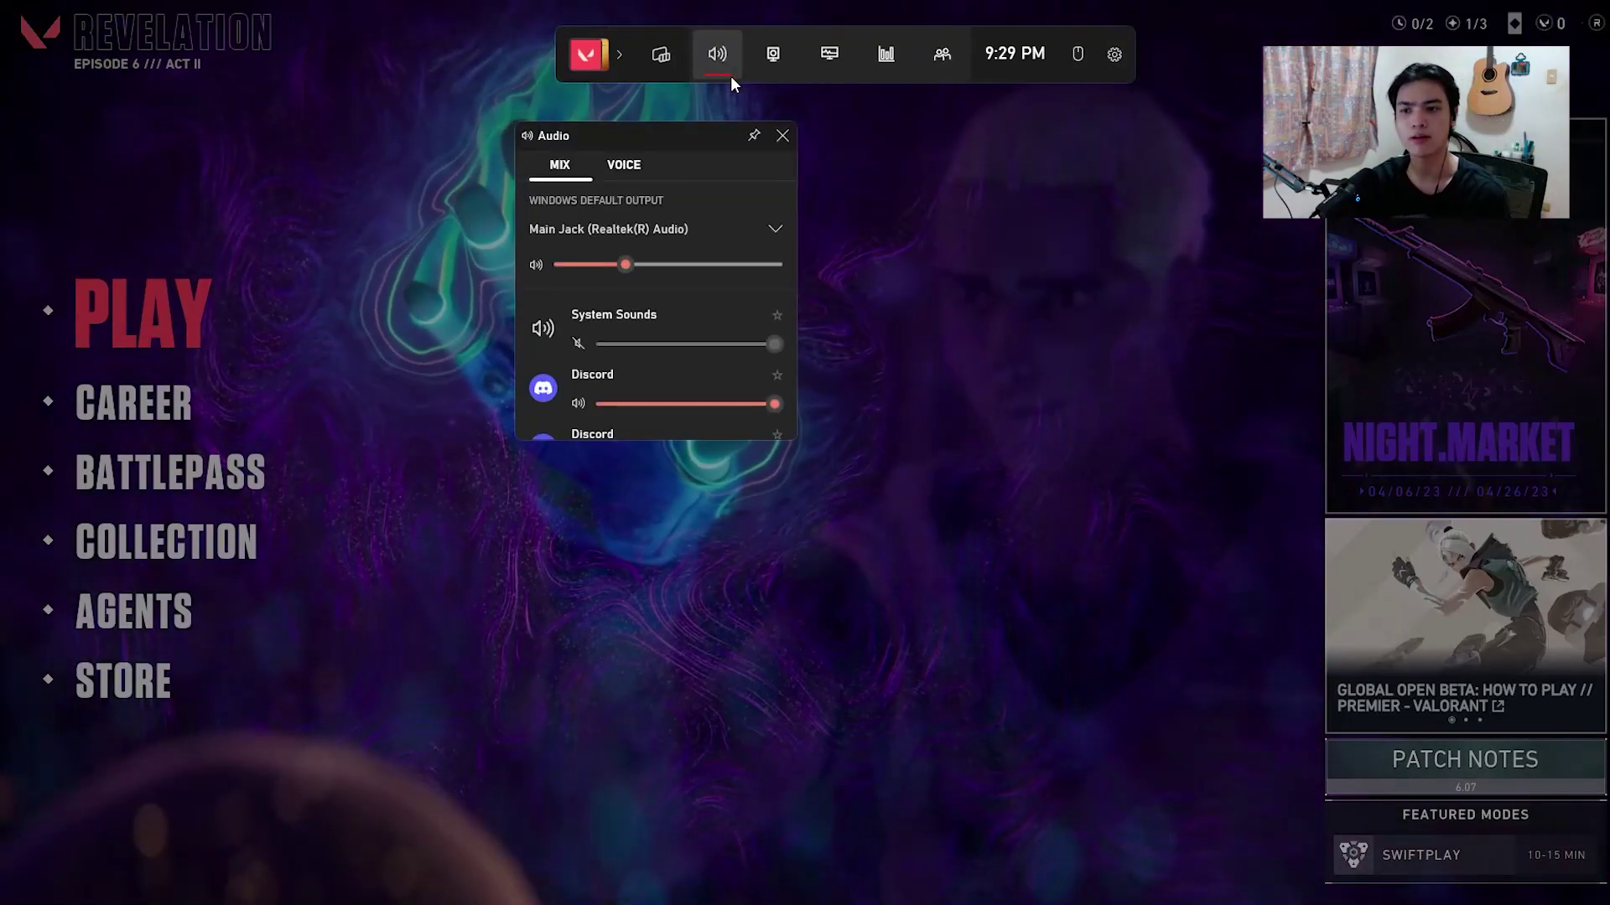
{"action": "left_click_drag", "start_coordinate": [671, 136], "coordinate": [520, 199]}
{"action": "scroll", "coordinate": [401, 429], "scroll_direction": "down", "scroll_amount": 3}
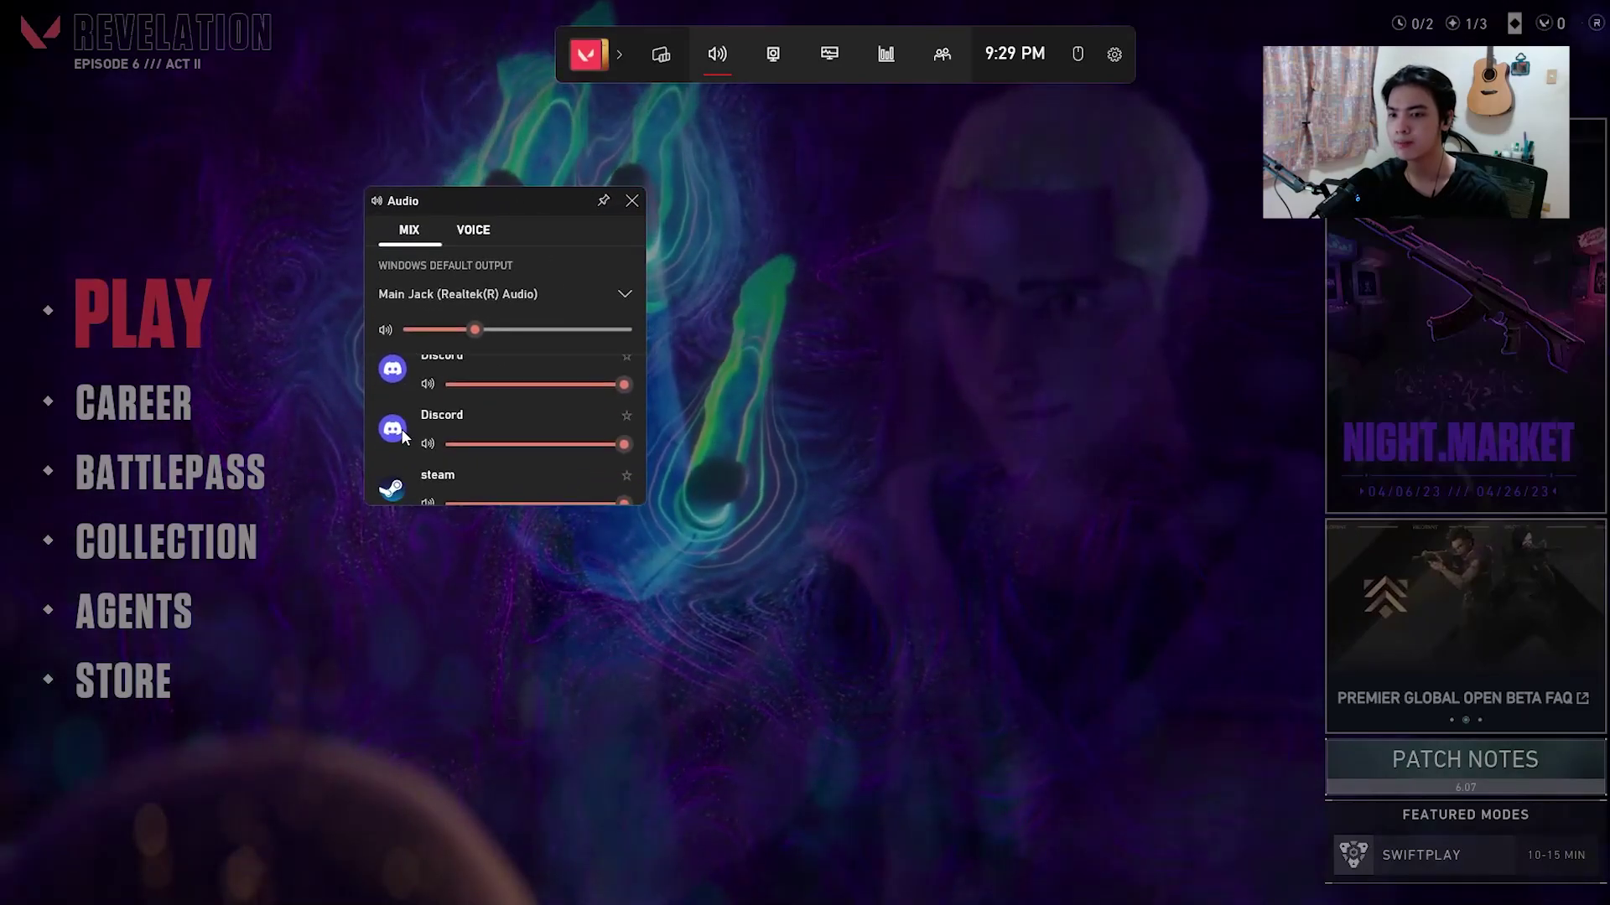
{"action": "left_click_drag", "start_coordinate": [526, 201], "coordinate": [405, 301]}
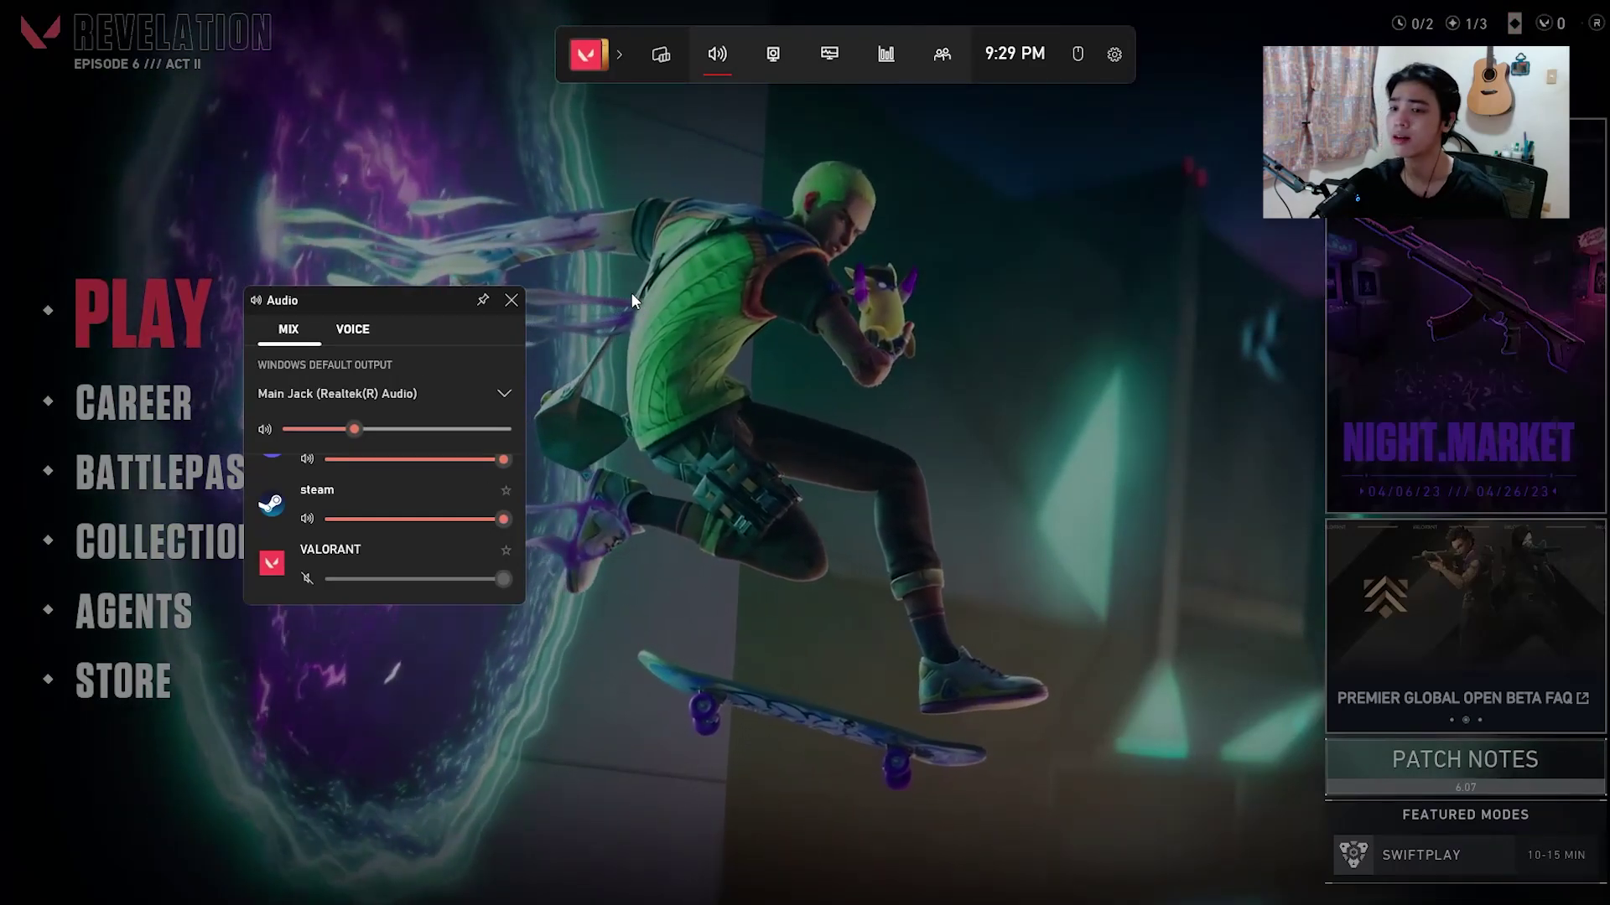
{"action": "left_click", "coordinate": [510, 300]}
- Look at the Controller Bar's game and launcher shortcuts, dismiss its controller tip, and return to the Xbox Home Bar
{"action": "left_click", "coordinate": [585, 54]}
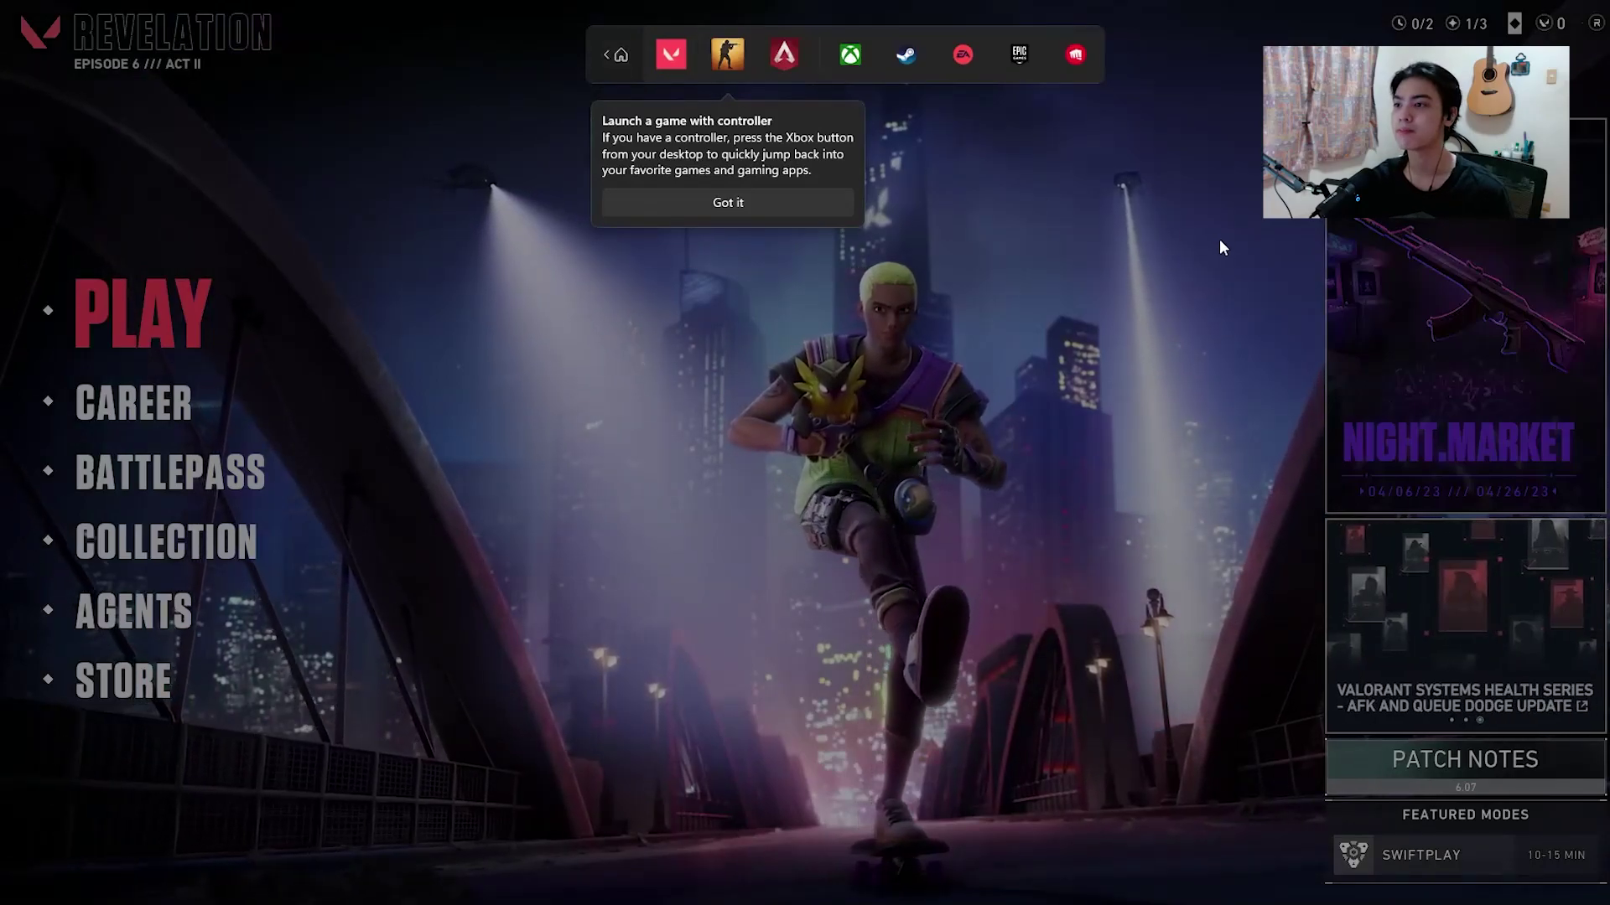
{"action": "left_click", "coordinate": [618, 54]}
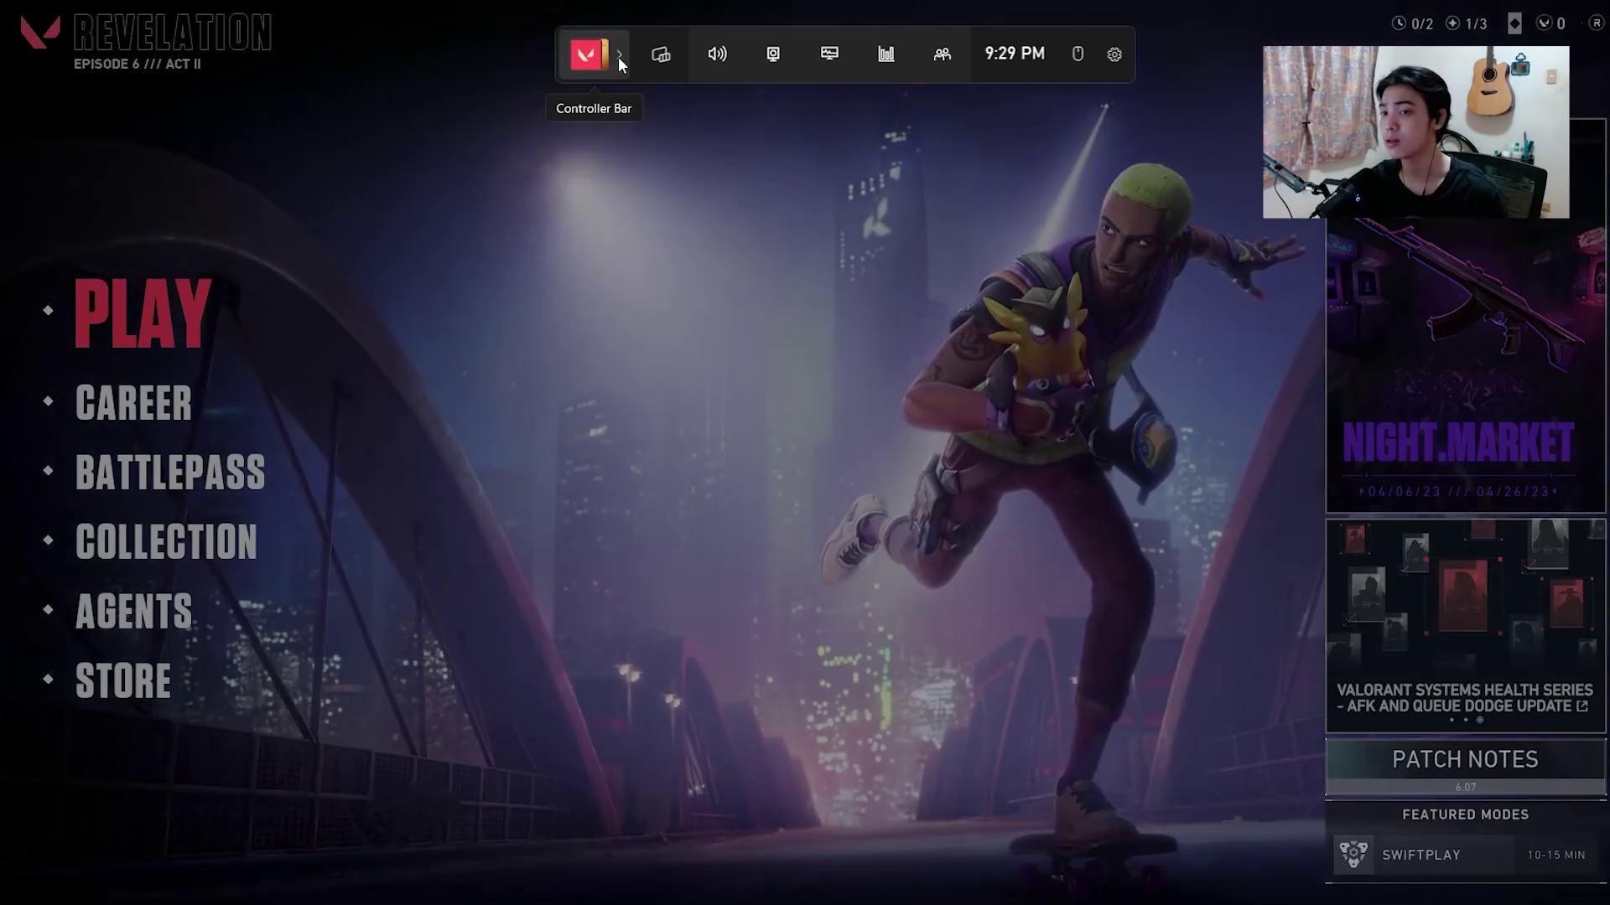
{"action": "left_click", "coordinate": [619, 57]}
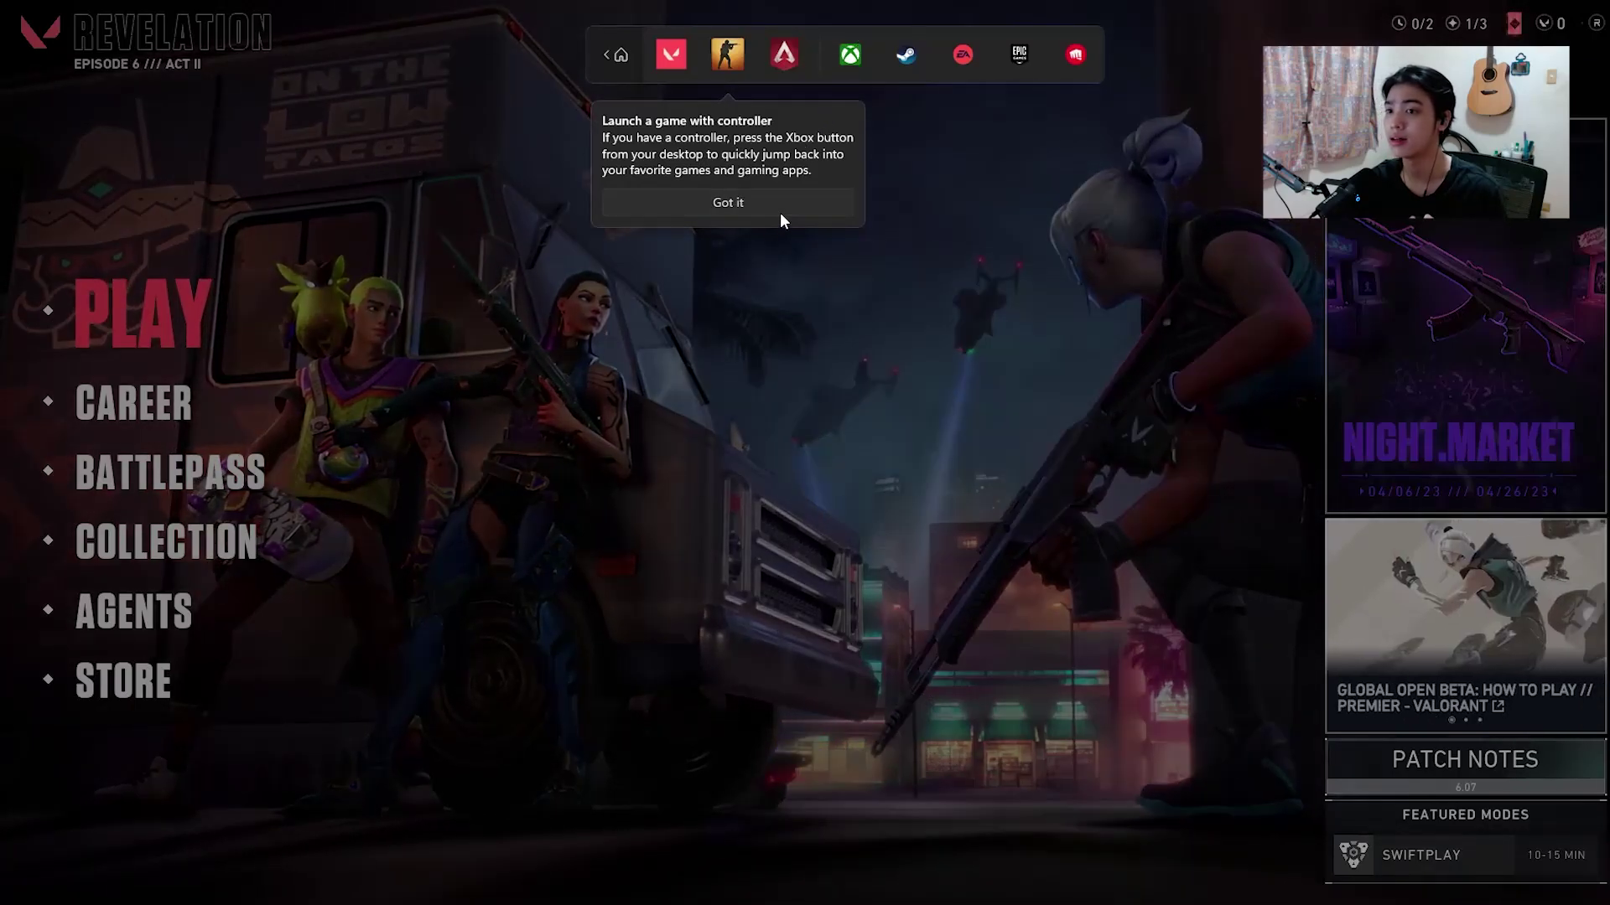
{"action": "left_click", "coordinate": [780, 211]}
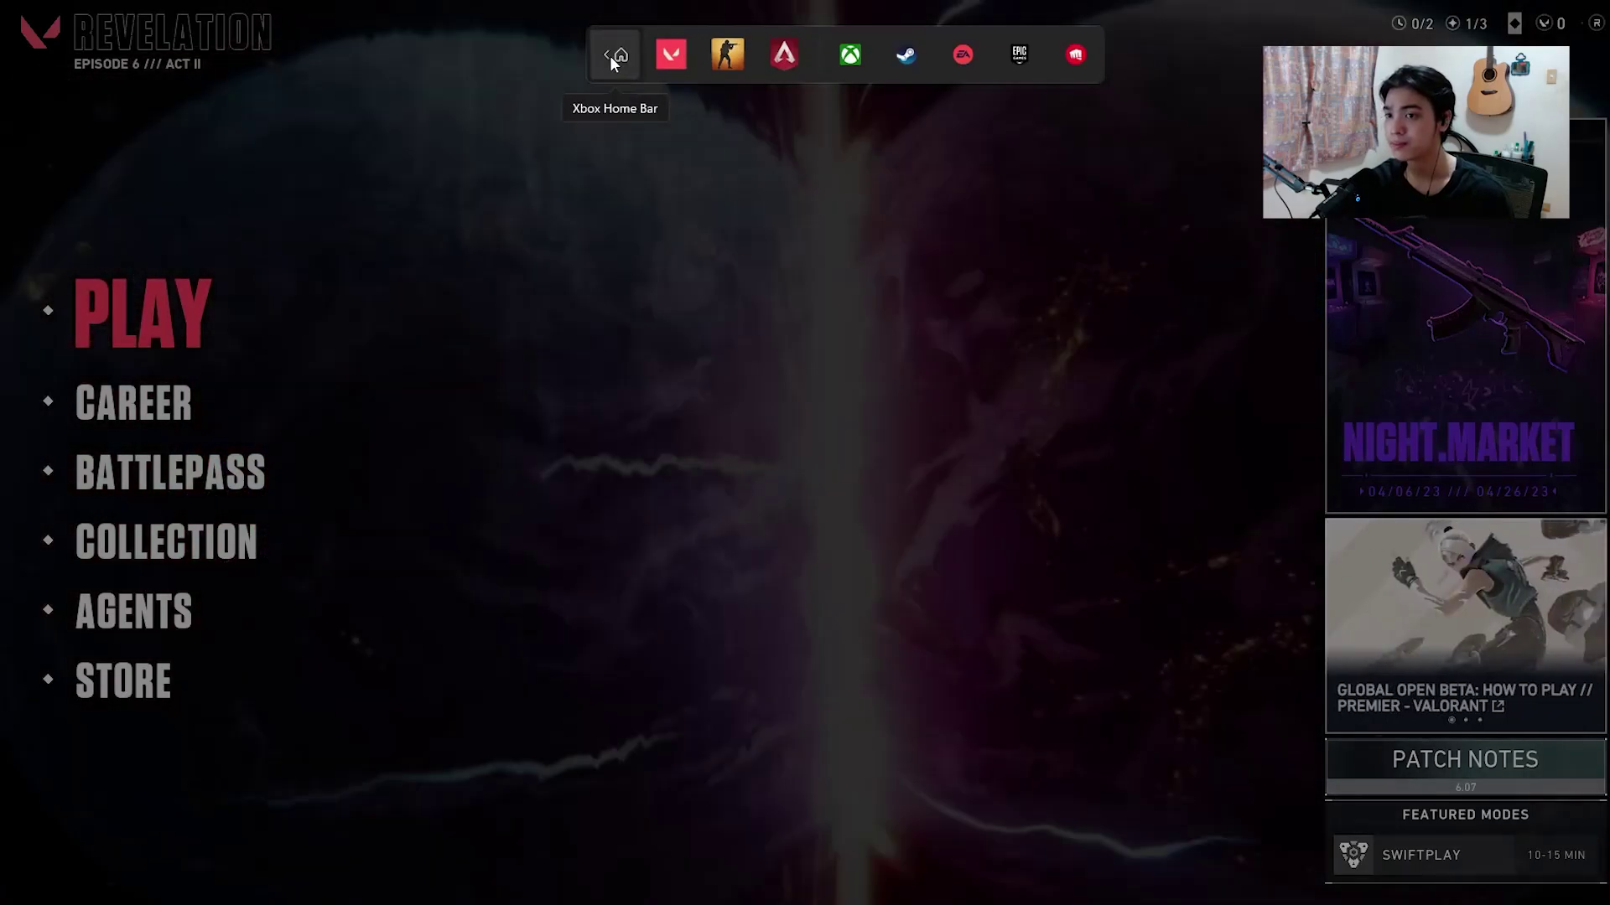
{"action": "left_click", "coordinate": [619, 56]}
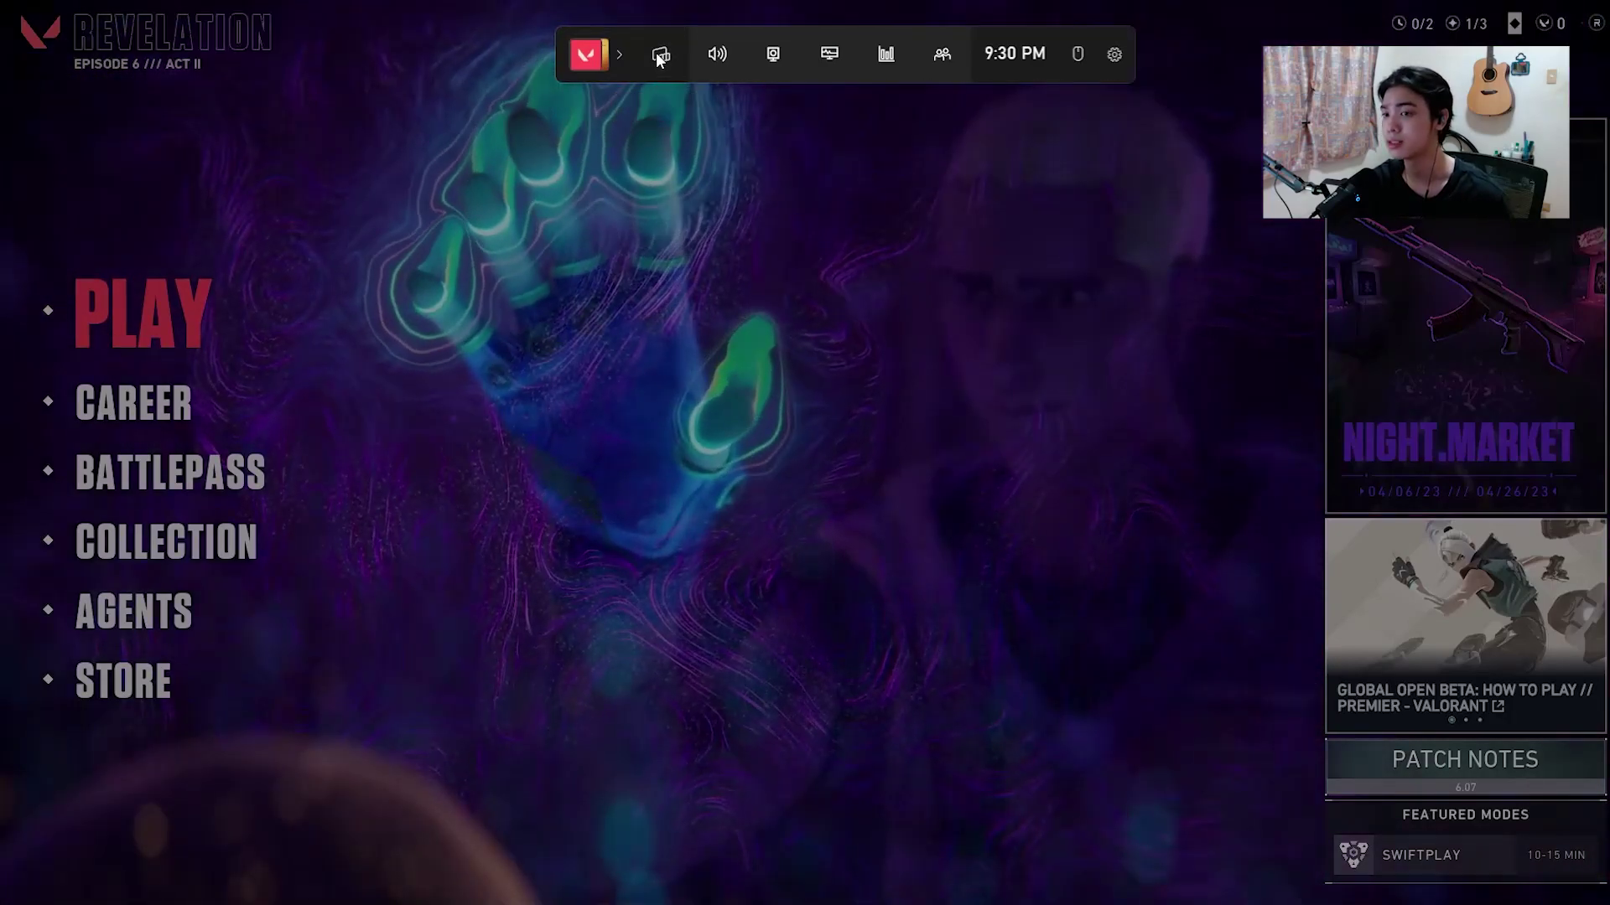
- Show the Audio and Capture widgets one after the other from the widget list, closing each one
{"action": "left_click", "coordinate": [660, 56]}
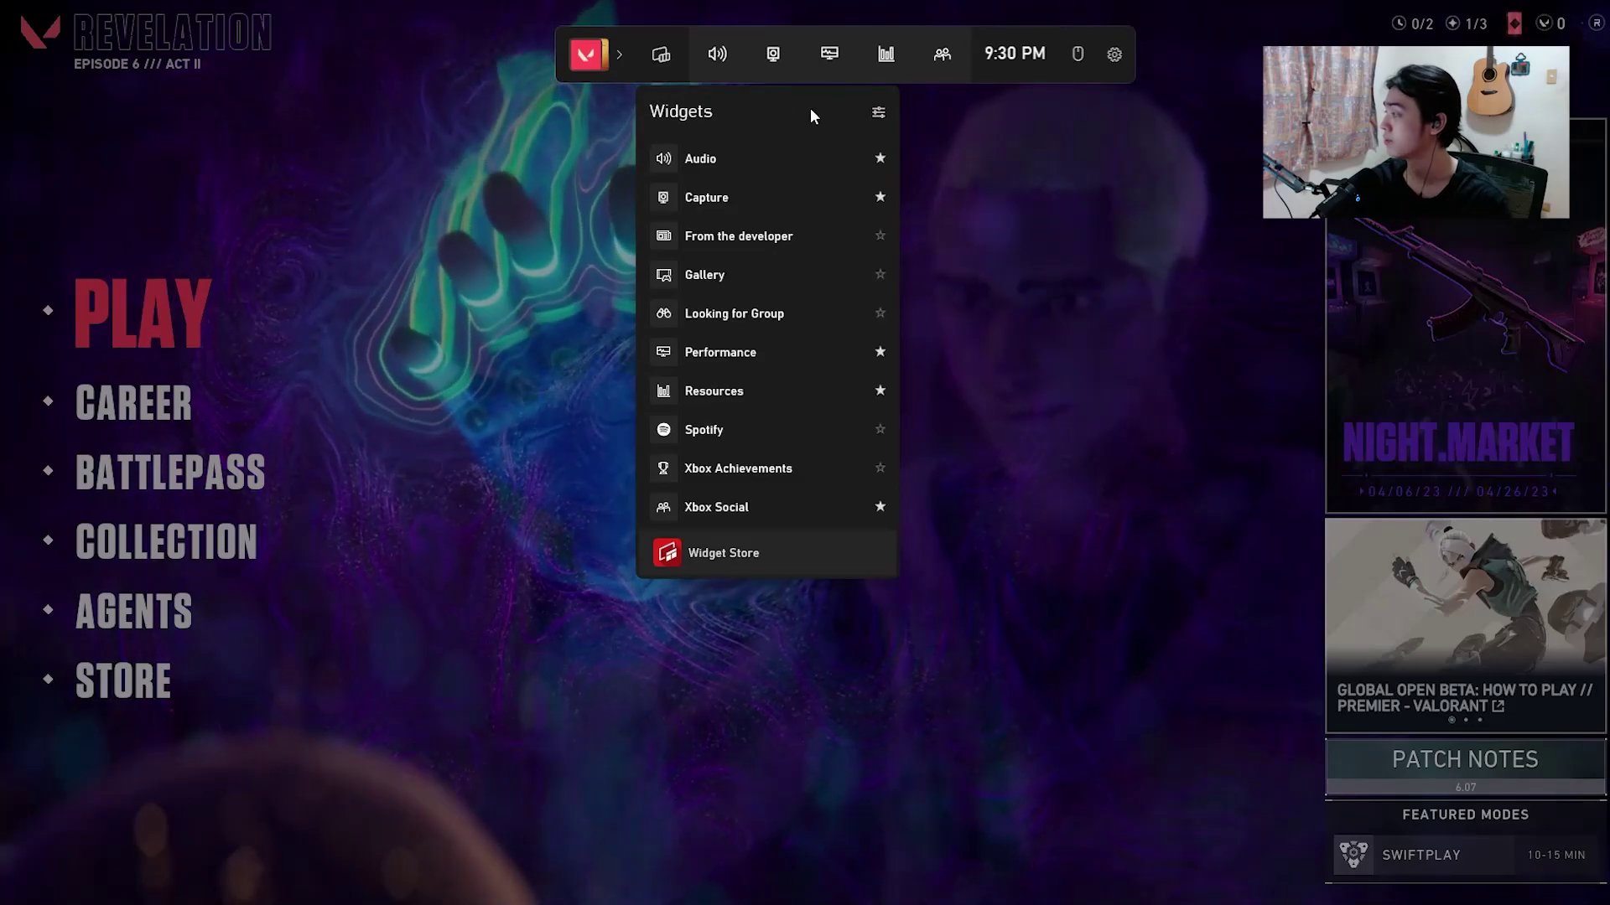
{"action": "left_click", "coordinate": [785, 172]}
{"action": "left_click", "coordinate": [507, 302]}
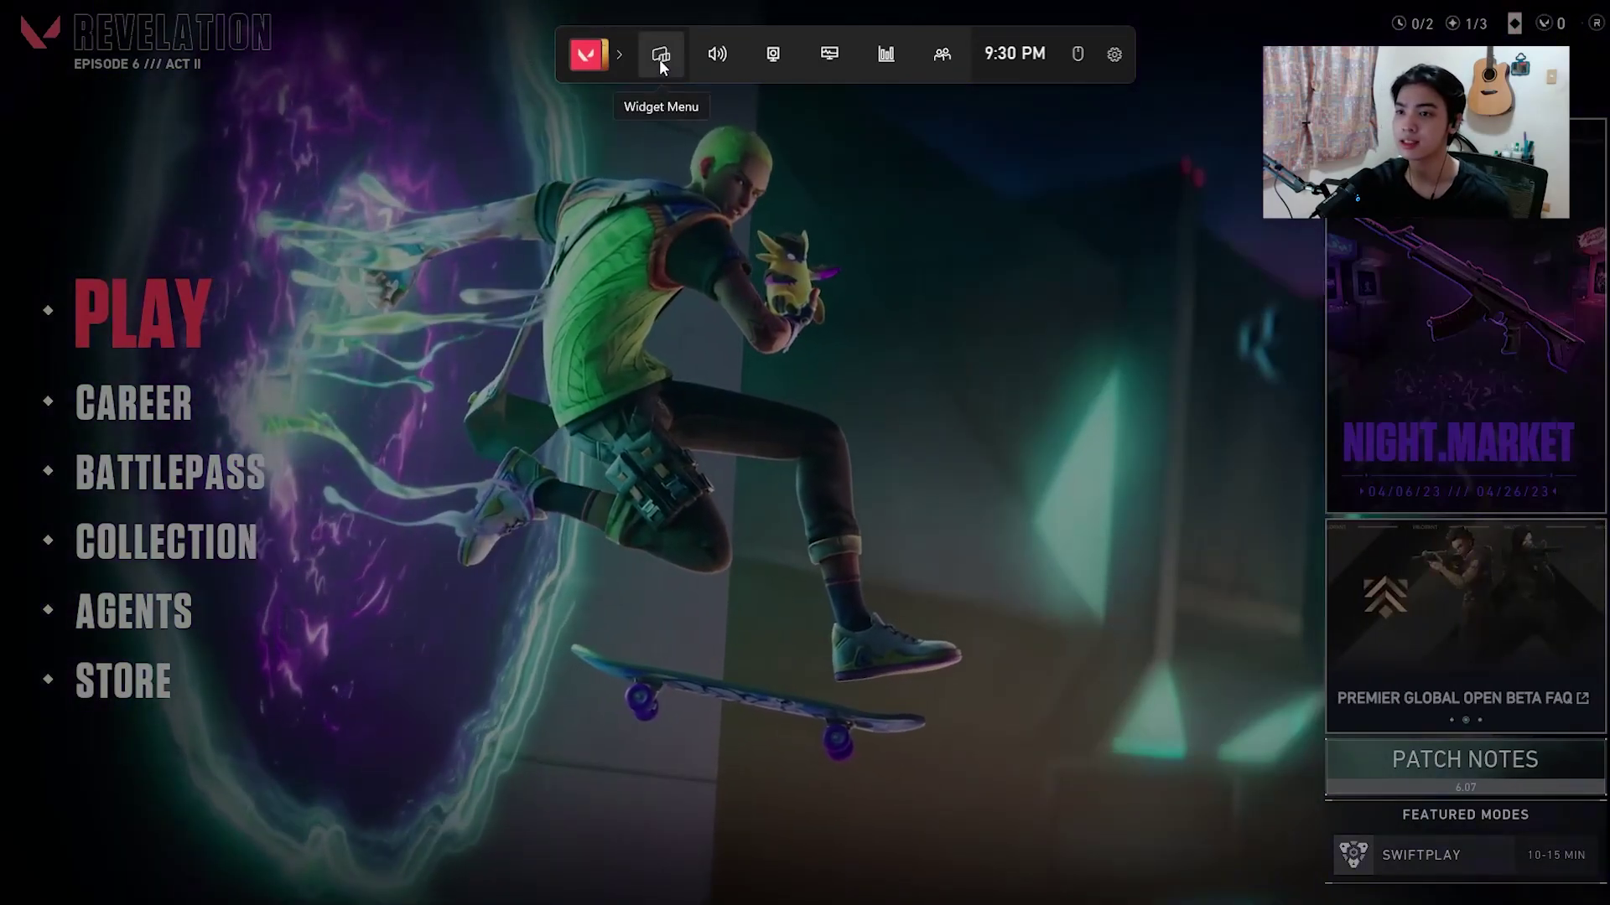
{"action": "left_click", "coordinate": [661, 54]}
{"action": "left_click", "coordinate": [782, 204]}
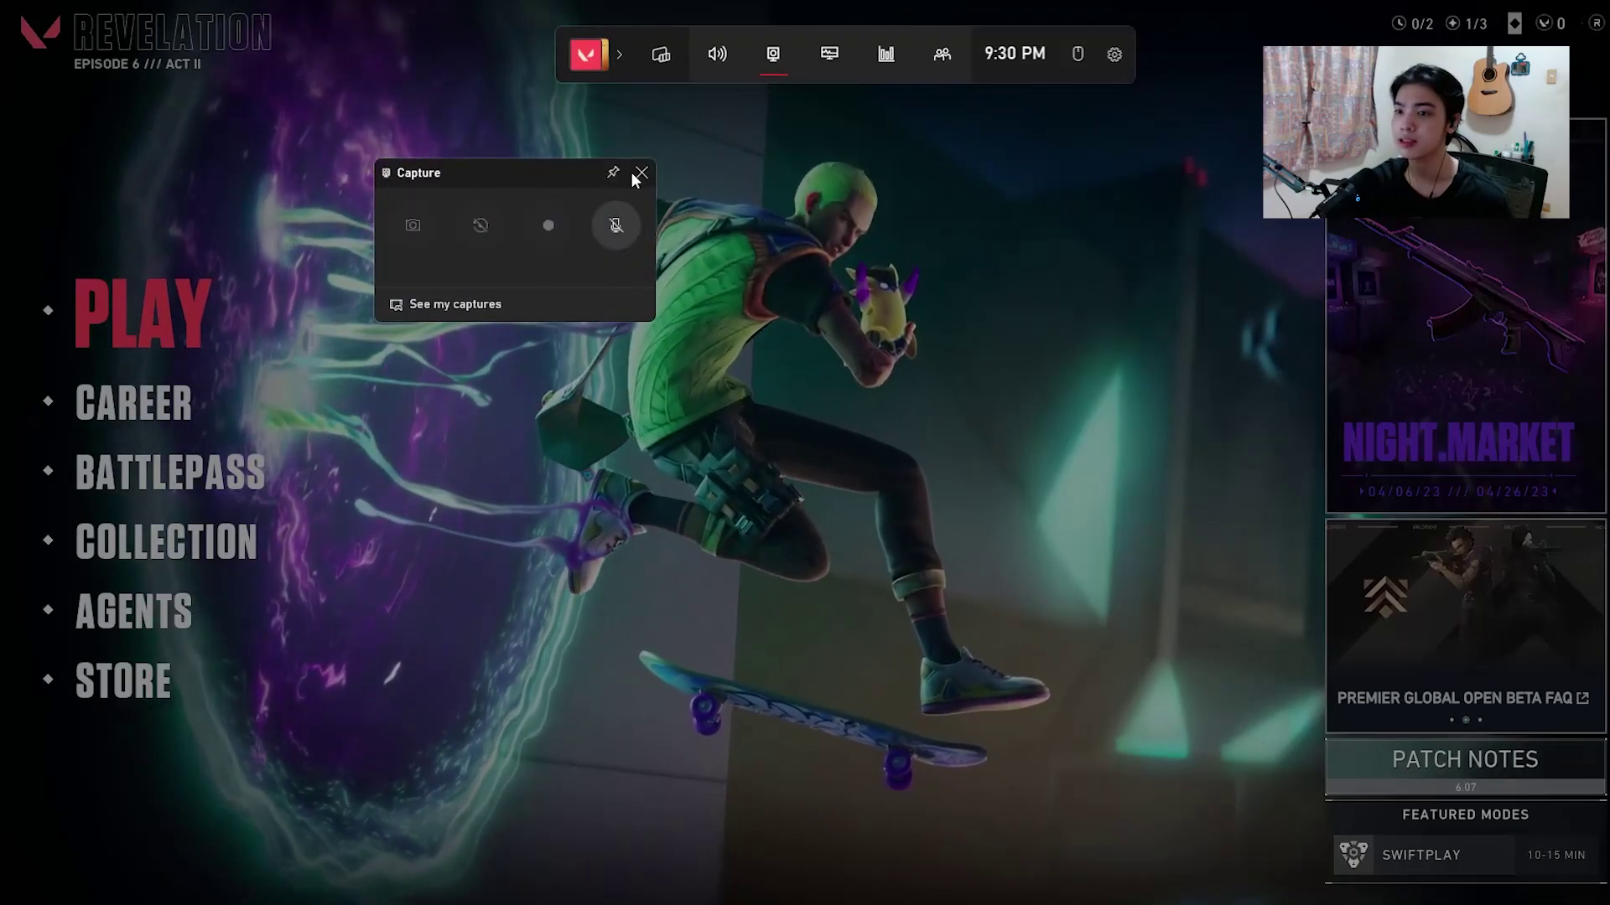
{"action": "left_click", "coordinate": [642, 172]}
- Open the Looking for Group widget from the widget list, move it closer to the screen centre, and close it
{"action": "left_click", "coordinate": [665, 54]}
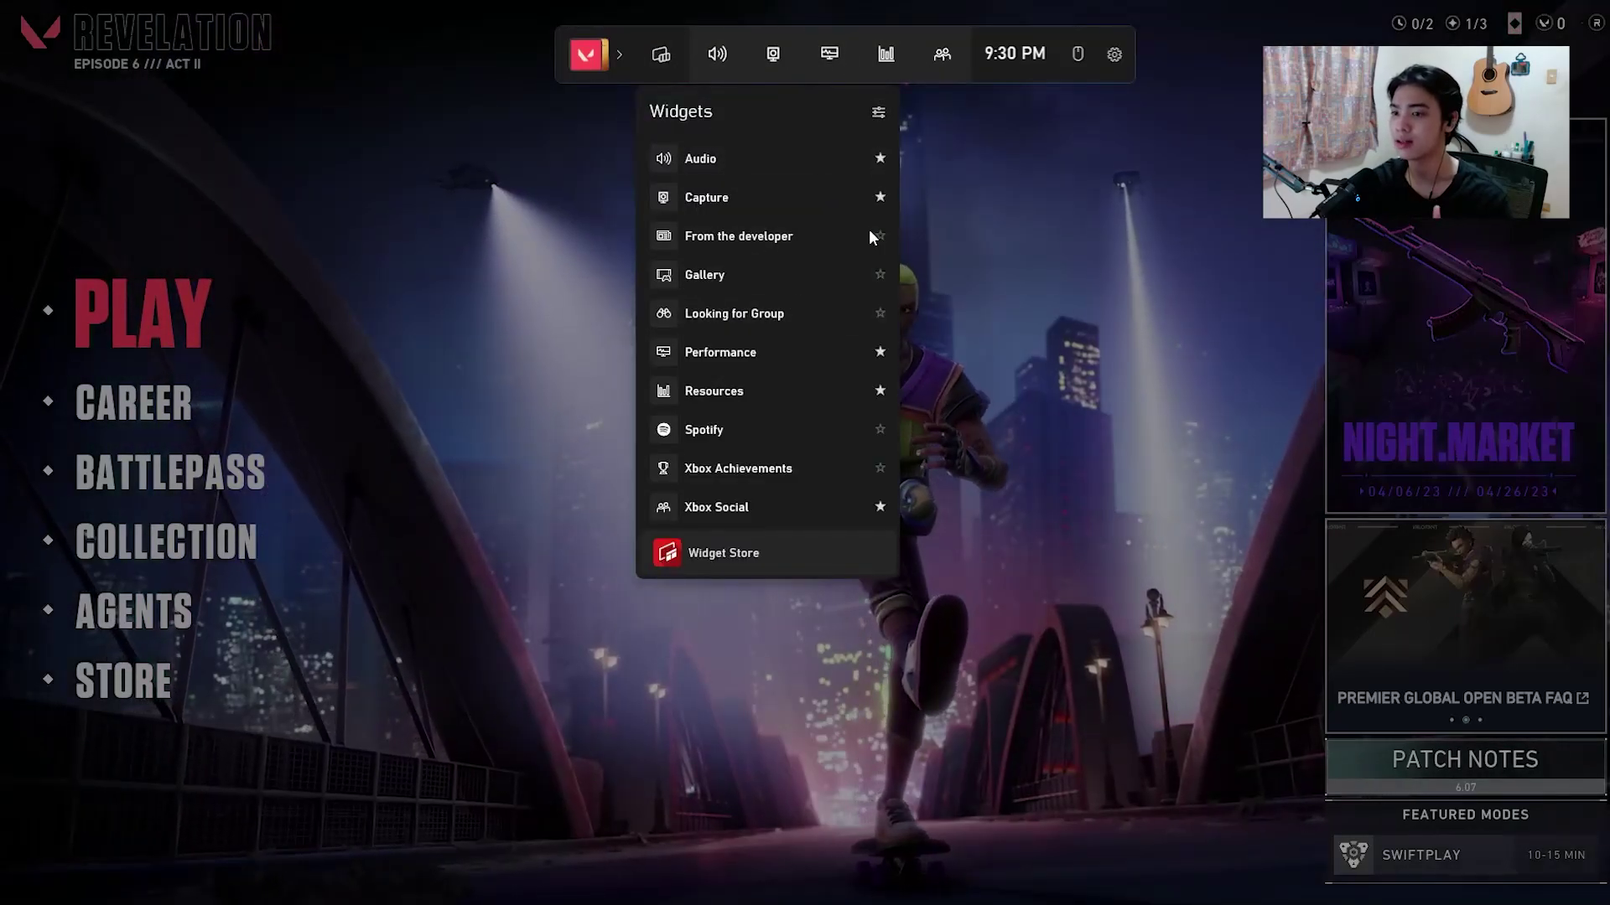
{"action": "left_click", "coordinate": [813, 319]}
{"action": "left_click_drag", "start_coordinate": [1566, 501], "coordinate": [1214, 387]}
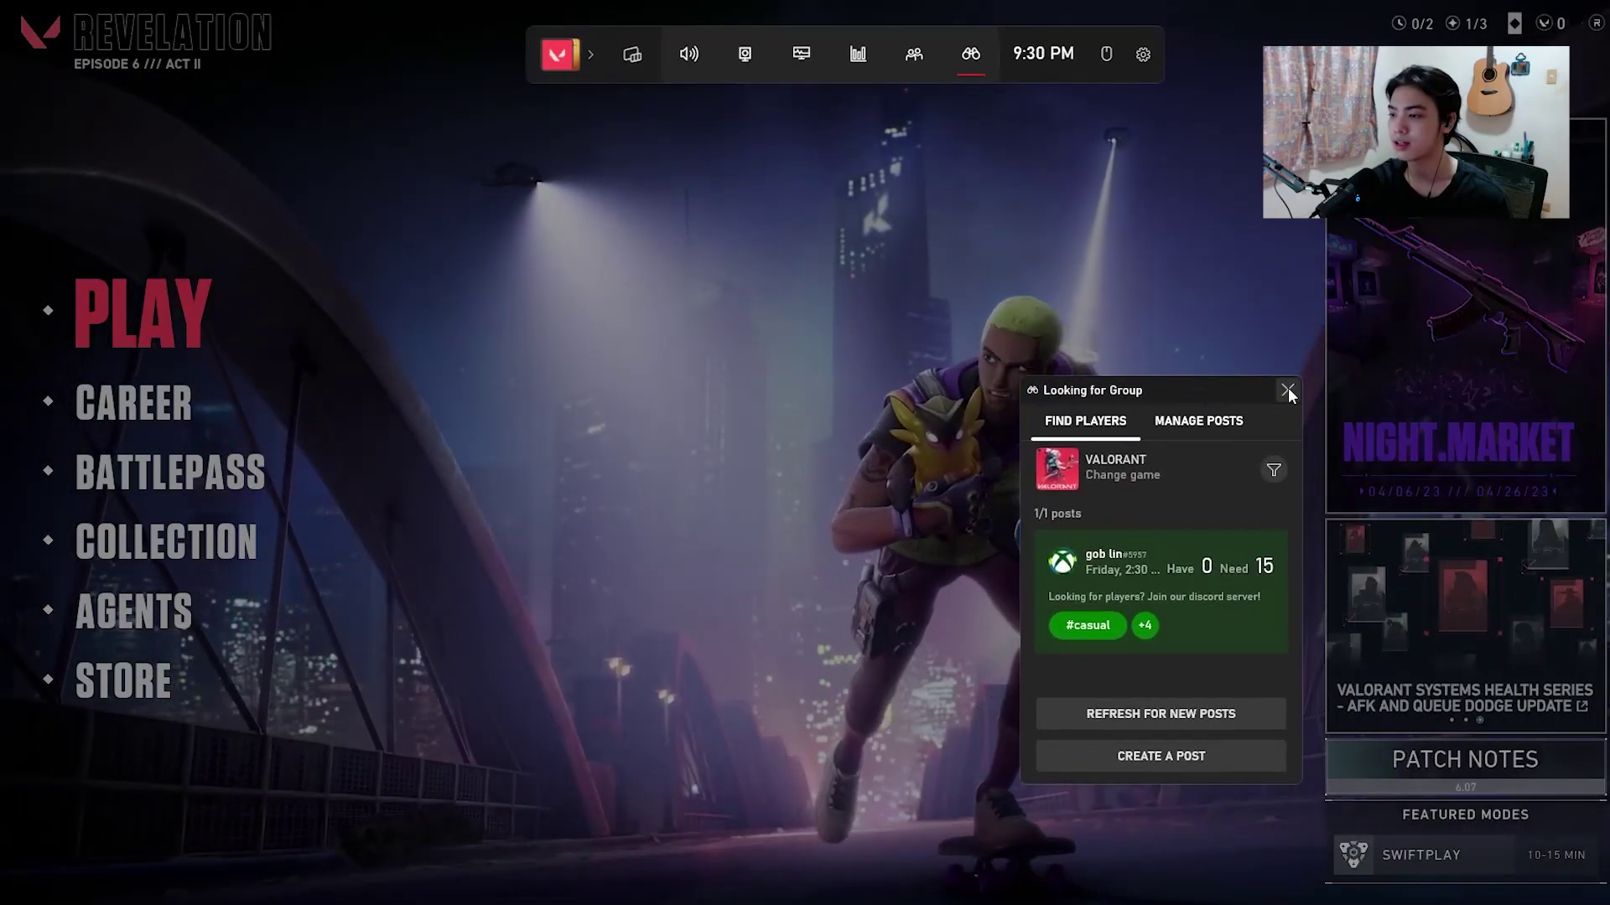
{"action": "left_click", "coordinate": [1290, 391]}
- Open the Xbox Achievements widget from the widget list and move it beside the game character, clear of the webcam
{"action": "left_click", "coordinate": [662, 55]}
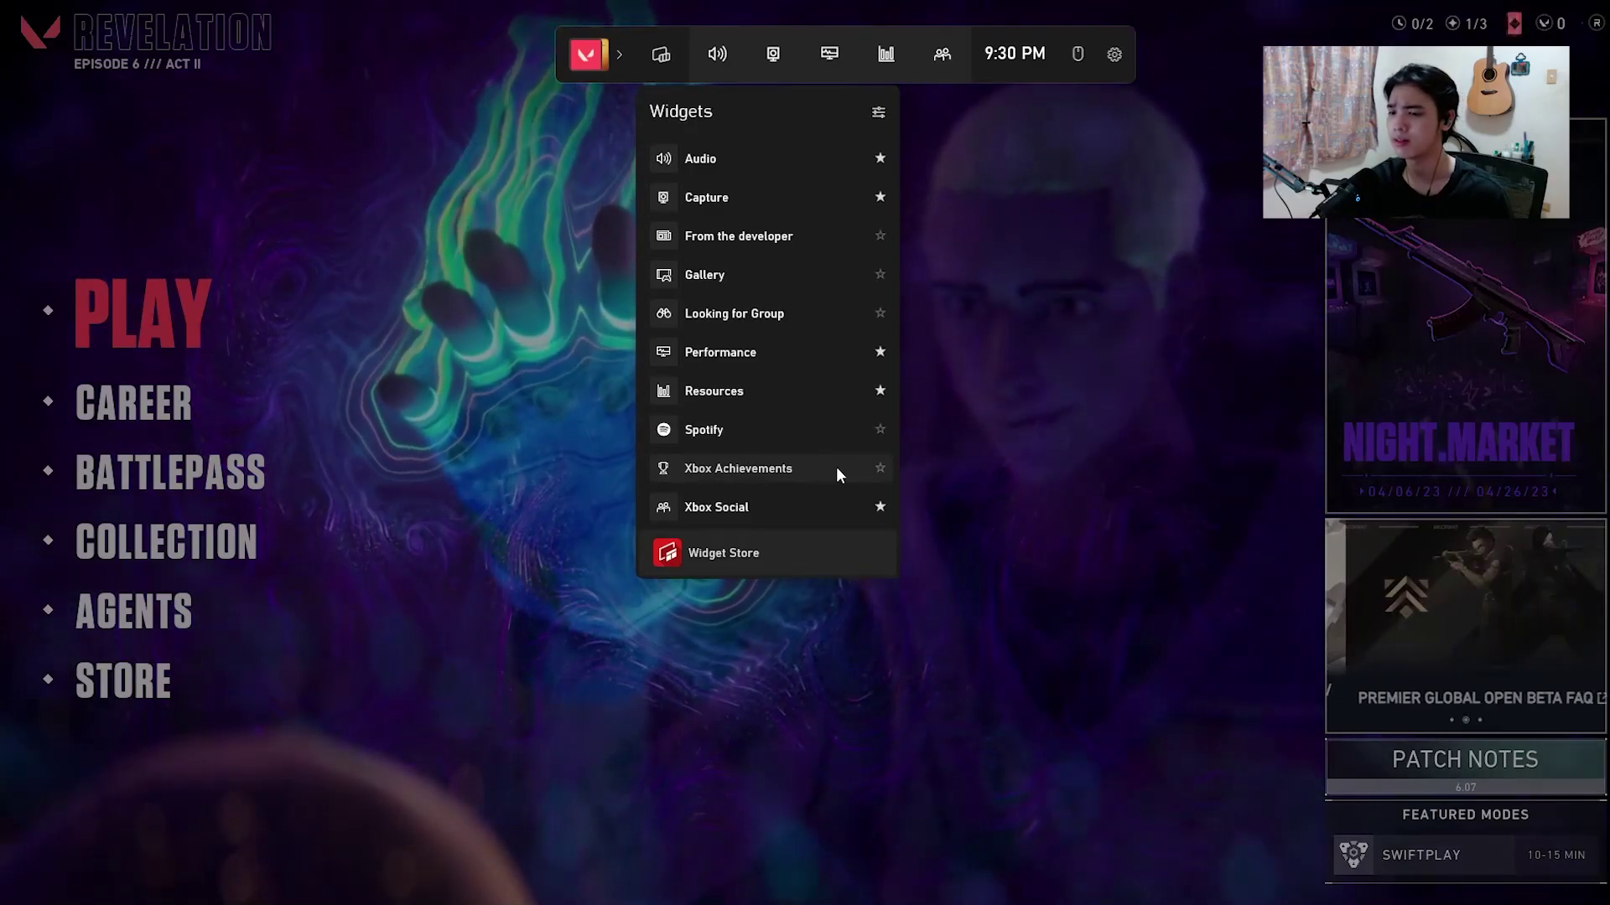
{"action": "left_click", "coordinate": [837, 466]}
{"action": "left_click_drag", "start_coordinate": [366, 184], "coordinate": [1167, 213]}
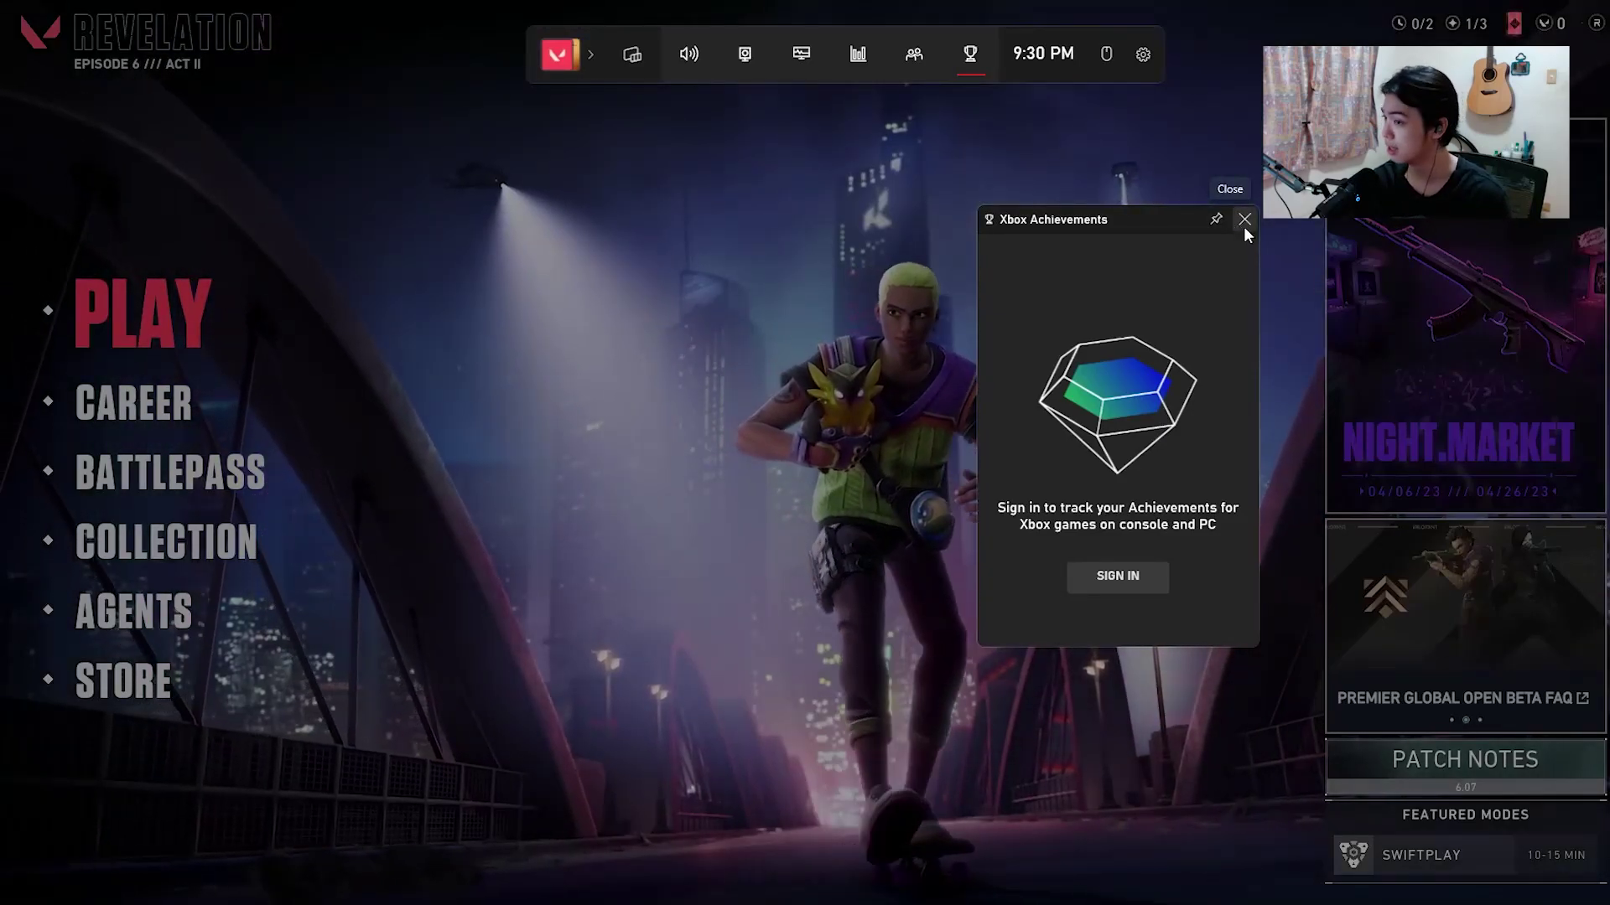
{"action": "left_click_drag", "start_coordinate": [1141, 216], "coordinate": [1110, 177]}
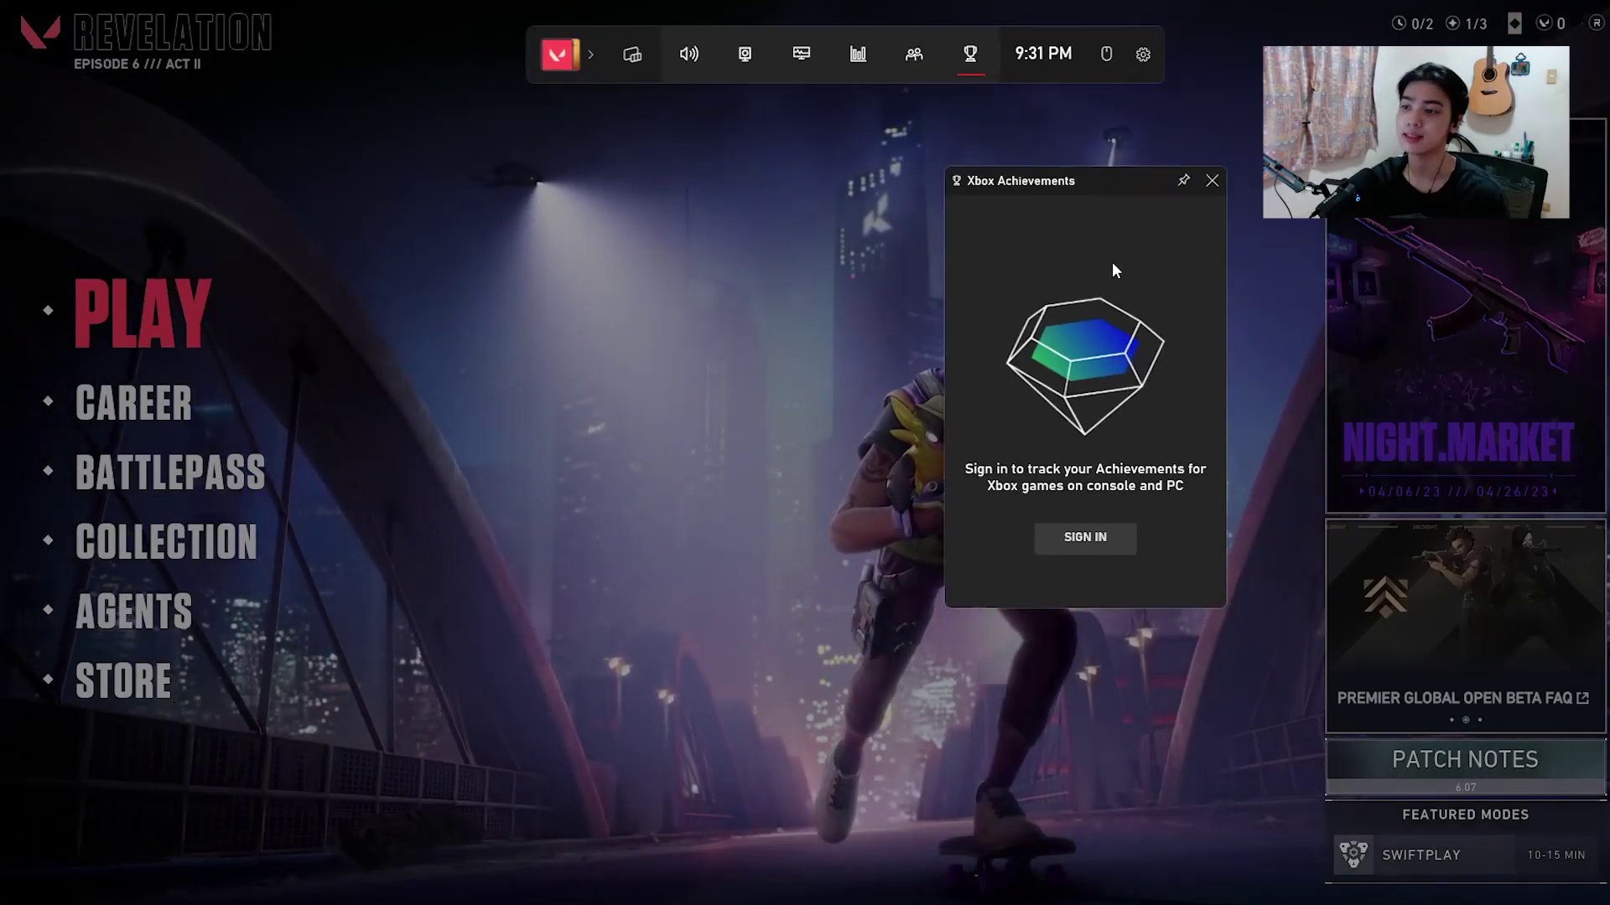
- Close the Xbox Achievements widget and open the Widget Store from the widget list, placing it centrally just below the Game Bar
{"action": "left_click", "coordinate": [1212, 180]}
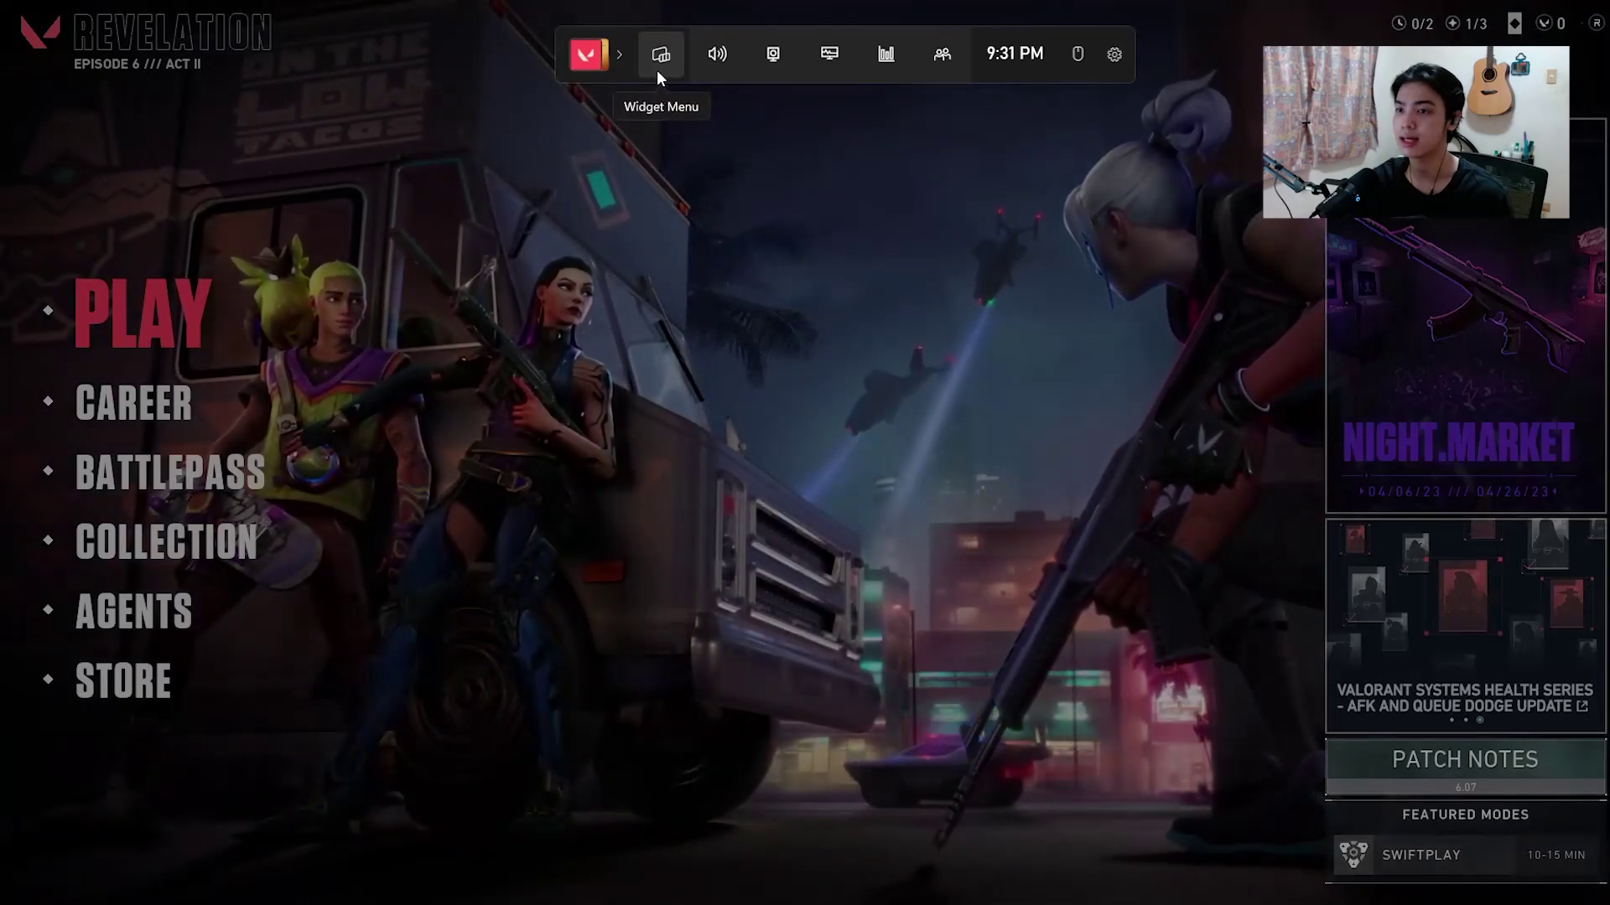
{"action": "left_click", "coordinate": [659, 74]}
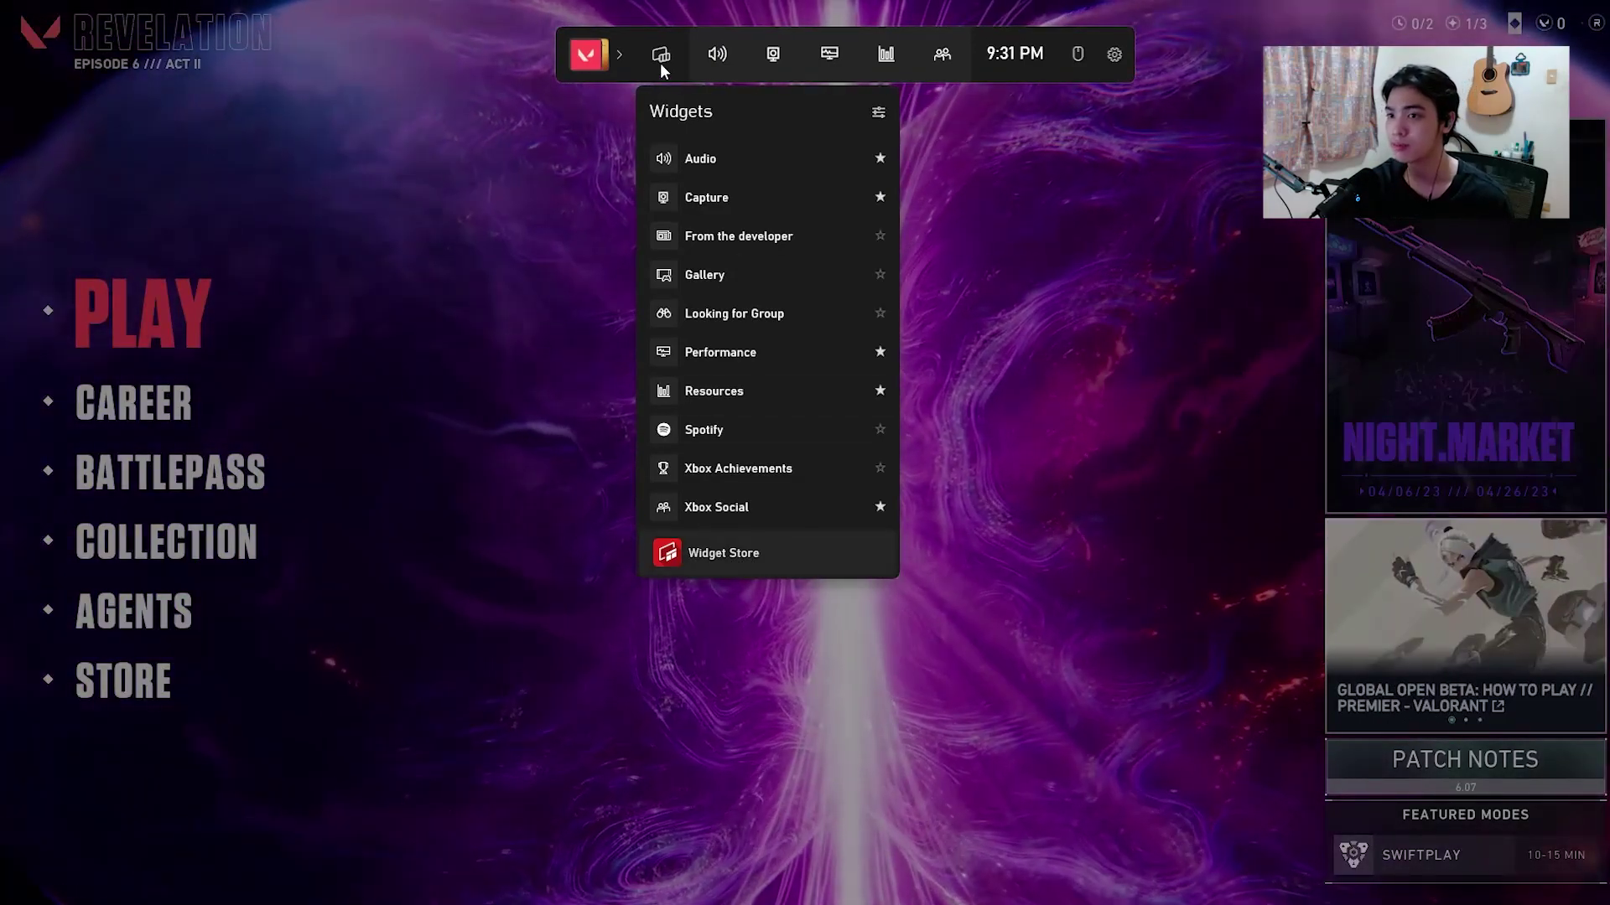
{"action": "left_click", "coordinate": [724, 553]}
{"action": "left_click_drag", "start_coordinate": [997, 164], "coordinate": [823, 119]}
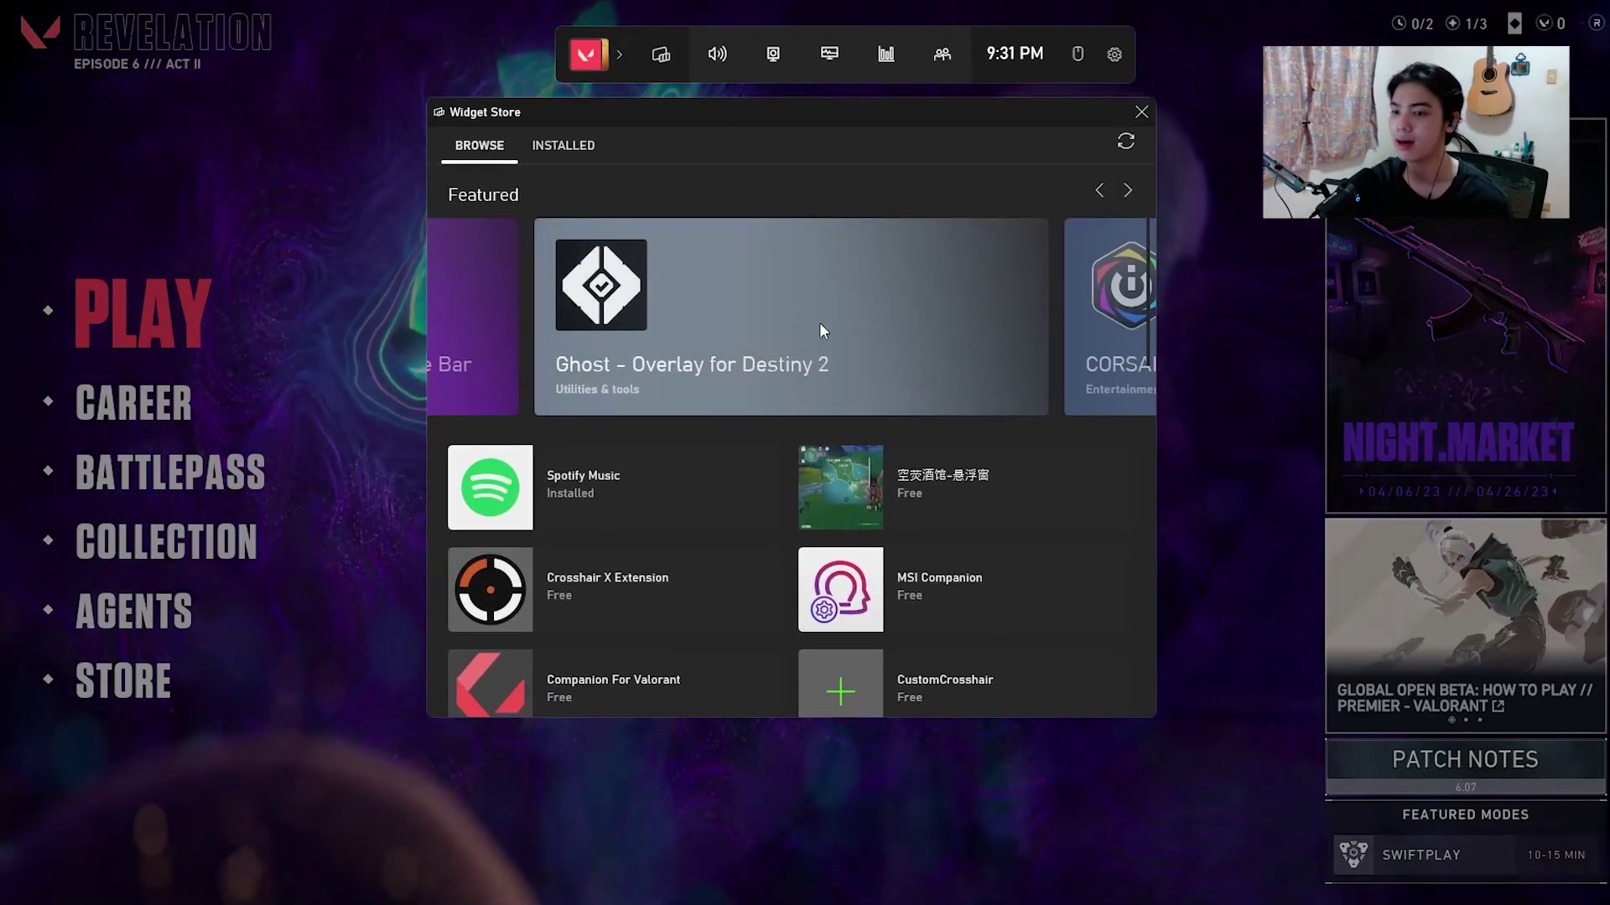
- Browse the Widget Store's featured and free widgets and open the Companion For Valorant page
{"action": "scroll", "coordinate": [944, 260], "scroll_direction": "down", "scroll_amount": 2}
{"action": "scroll", "coordinate": [943, 260], "scroll_direction": "up", "scroll_amount": 2}
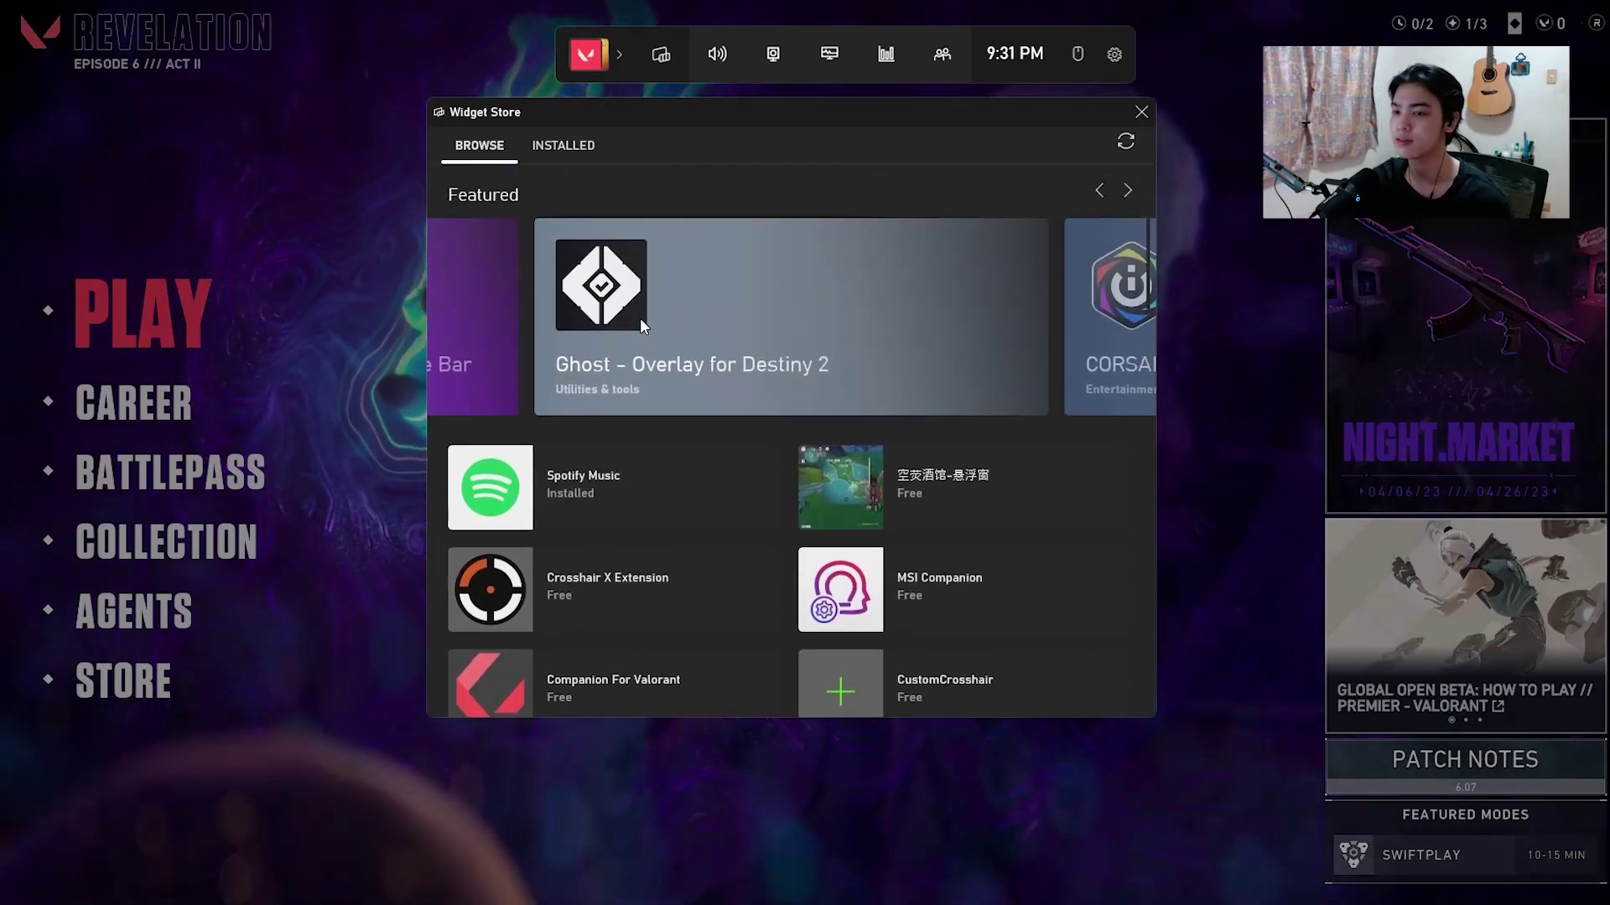
{"action": "scroll", "coordinate": [689, 457], "scroll_direction": "down", "scroll_amount": 1}
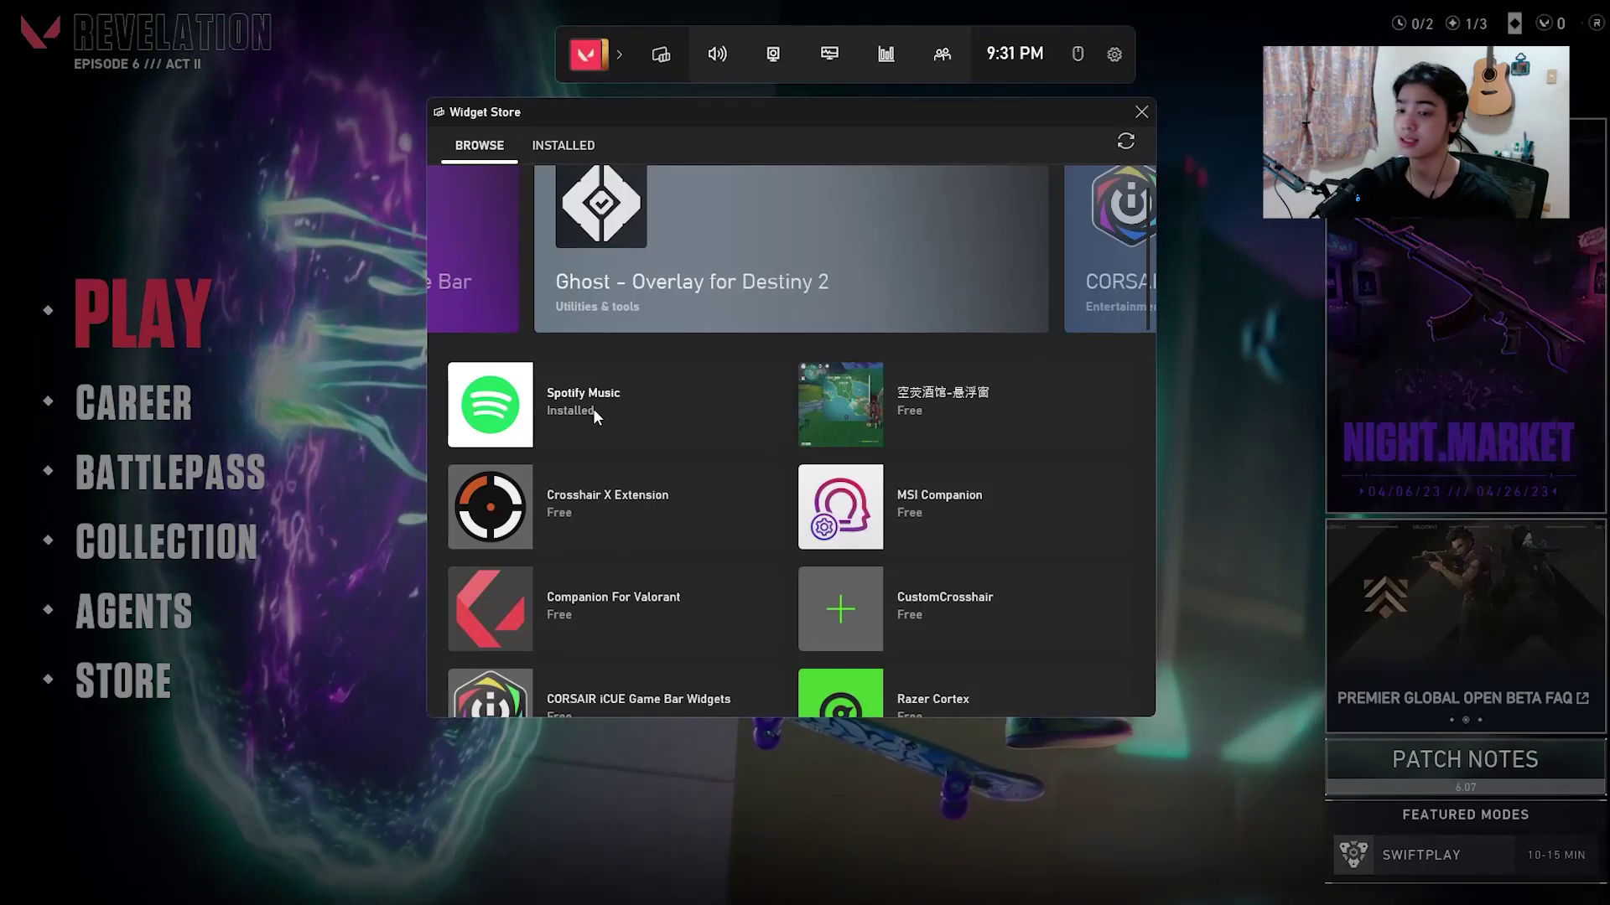
{"action": "scroll", "coordinate": [646, 428], "scroll_direction": "down", "scroll_amount": 1}
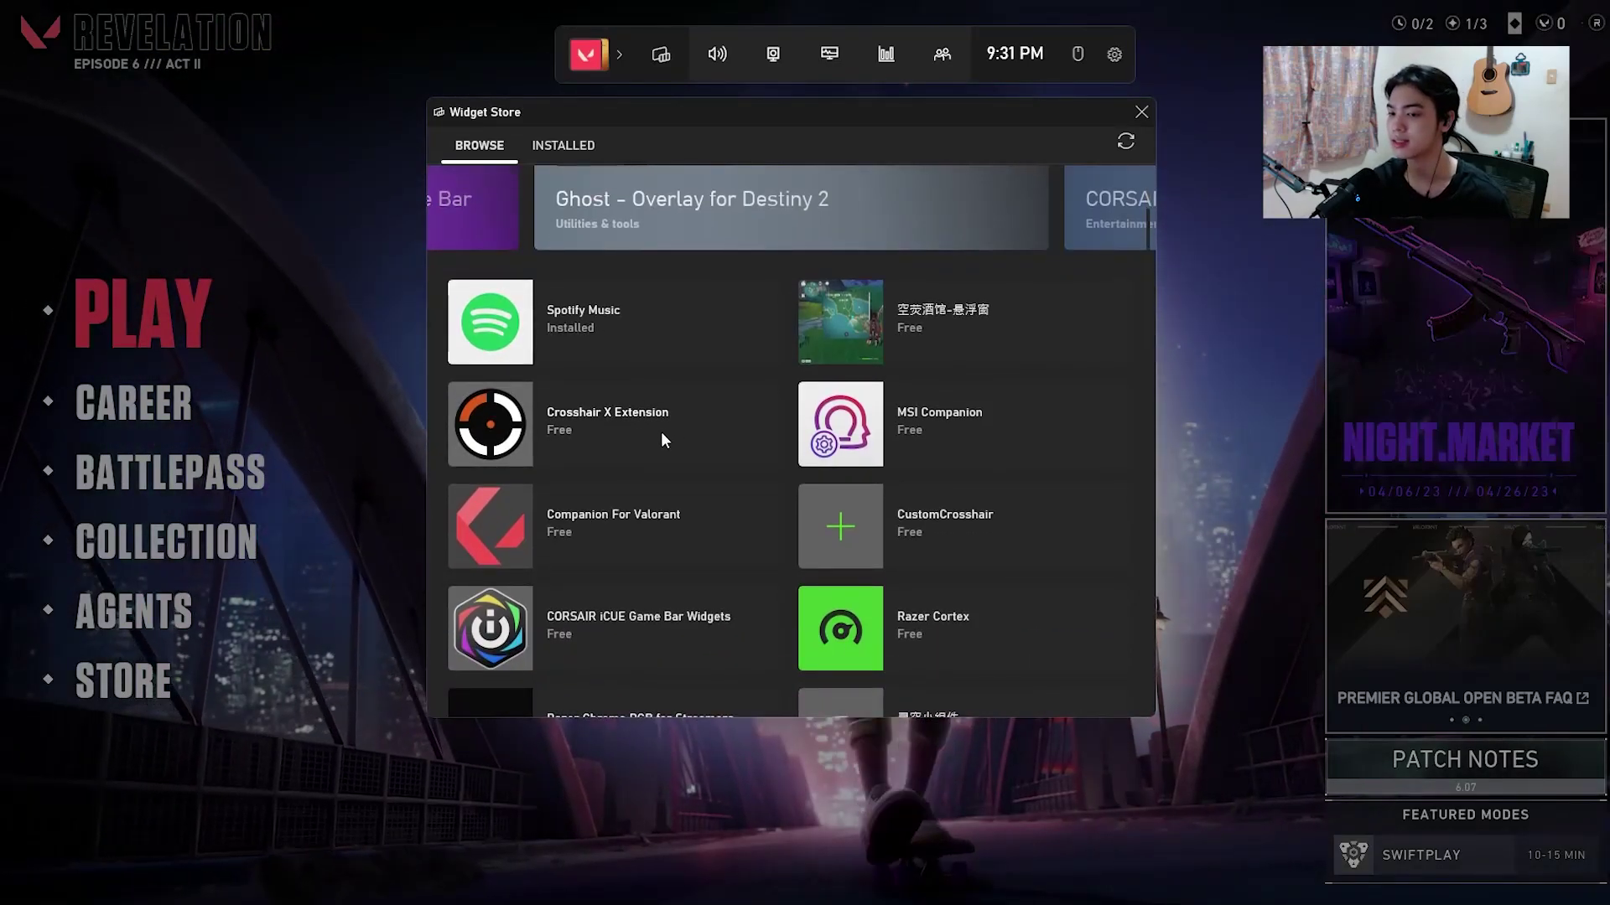
{"action": "scroll", "coordinate": [662, 430], "scroll_direction": "down", "scroll_amount": 1}
{"action": "left_click", "coordinate": [662, 430]}
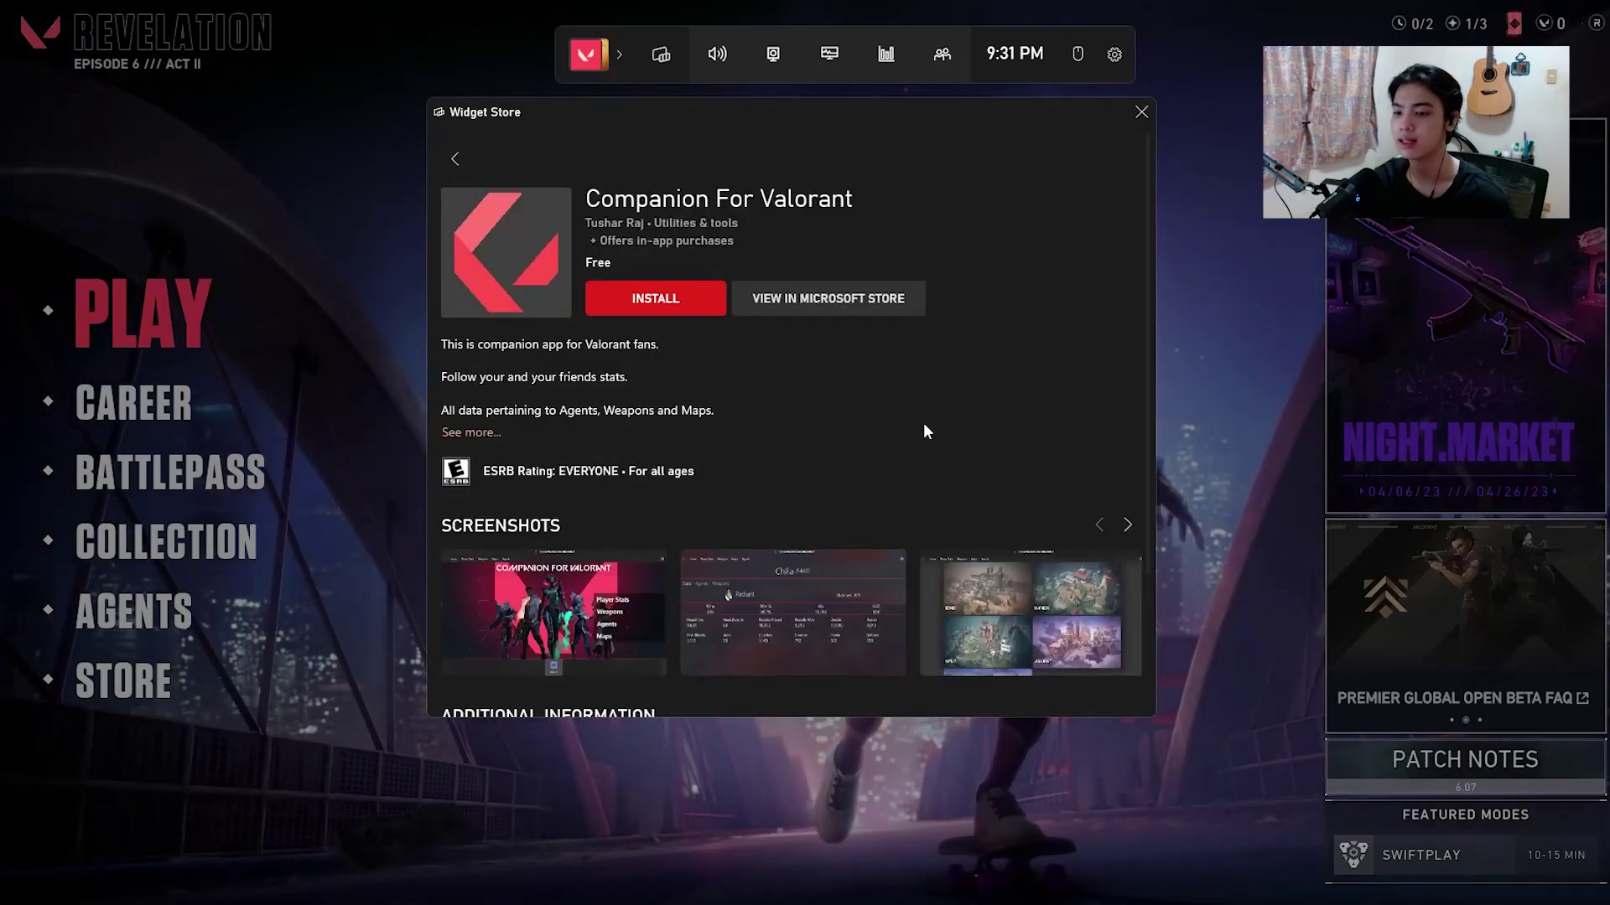
- View the player stats and agents screenshots of Companion For Valorant at full size, and return to the store list
{"action": "left_click", "coordinate": [817, 601]}
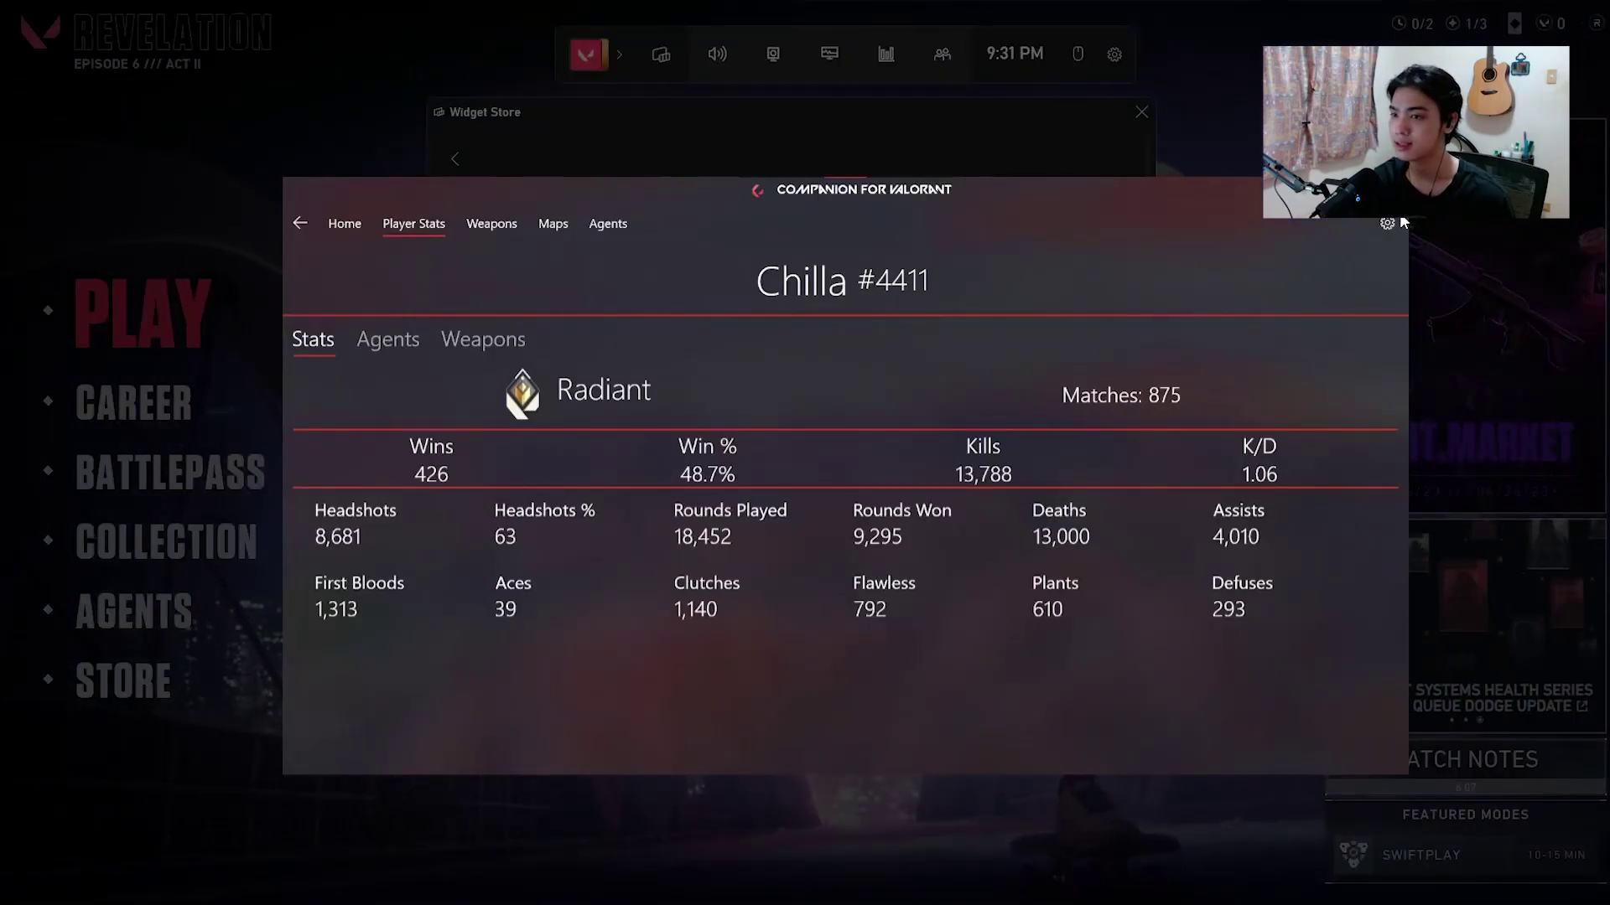
{"action": "key", "text": "Escape"}
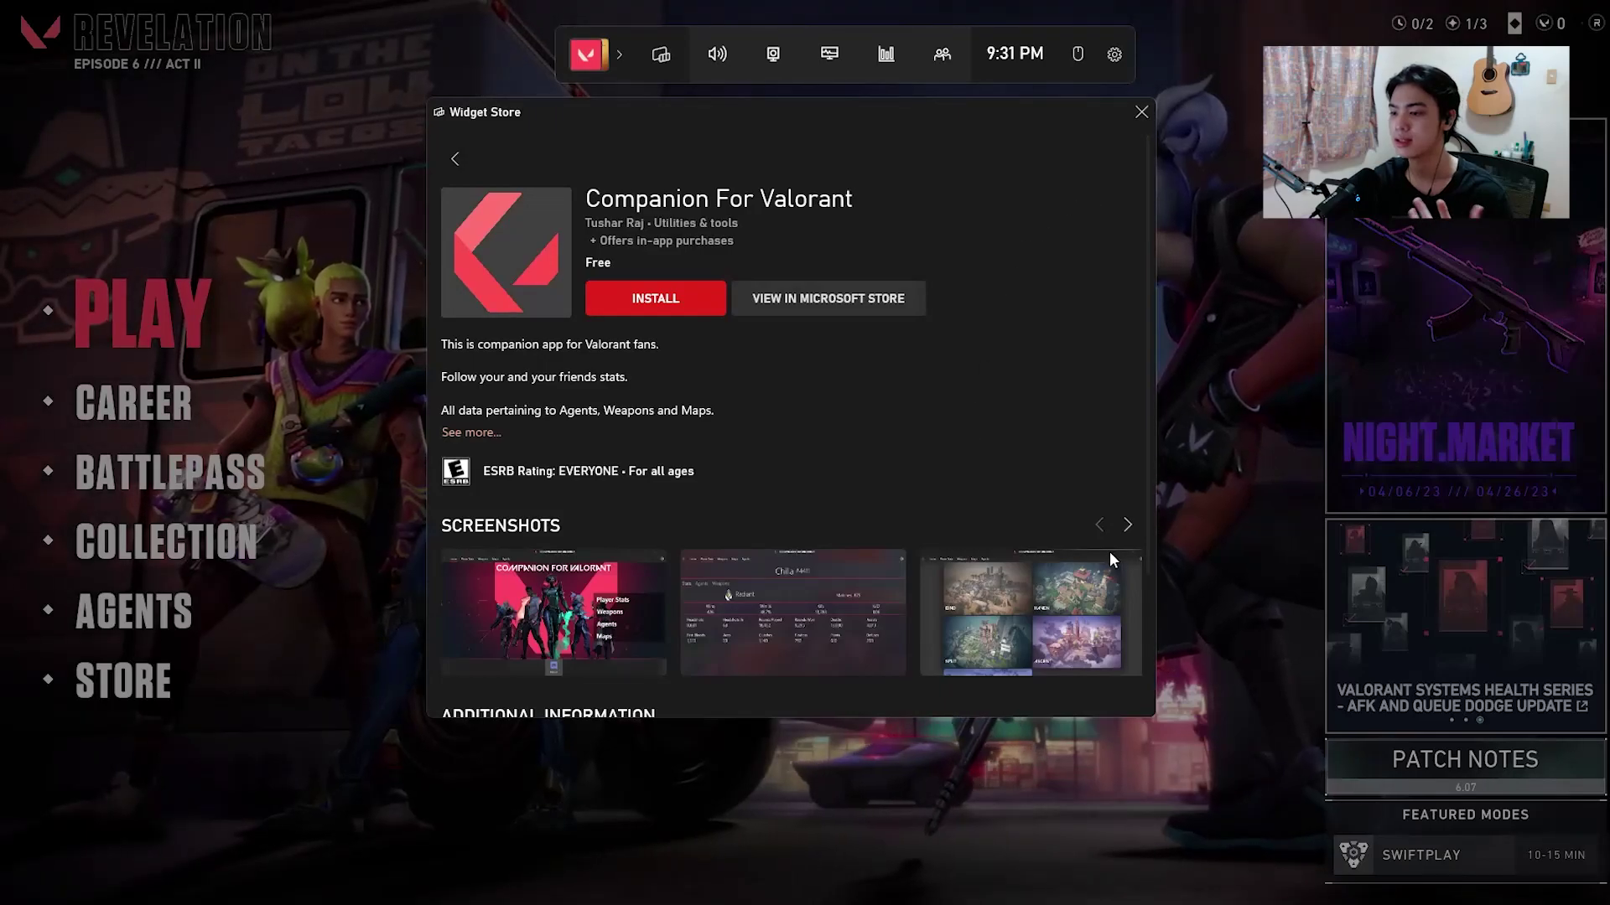
{"action": "scroll", "coordinate": [1058, 620], "scroll_direction": "down", "scroll_amount": 3}
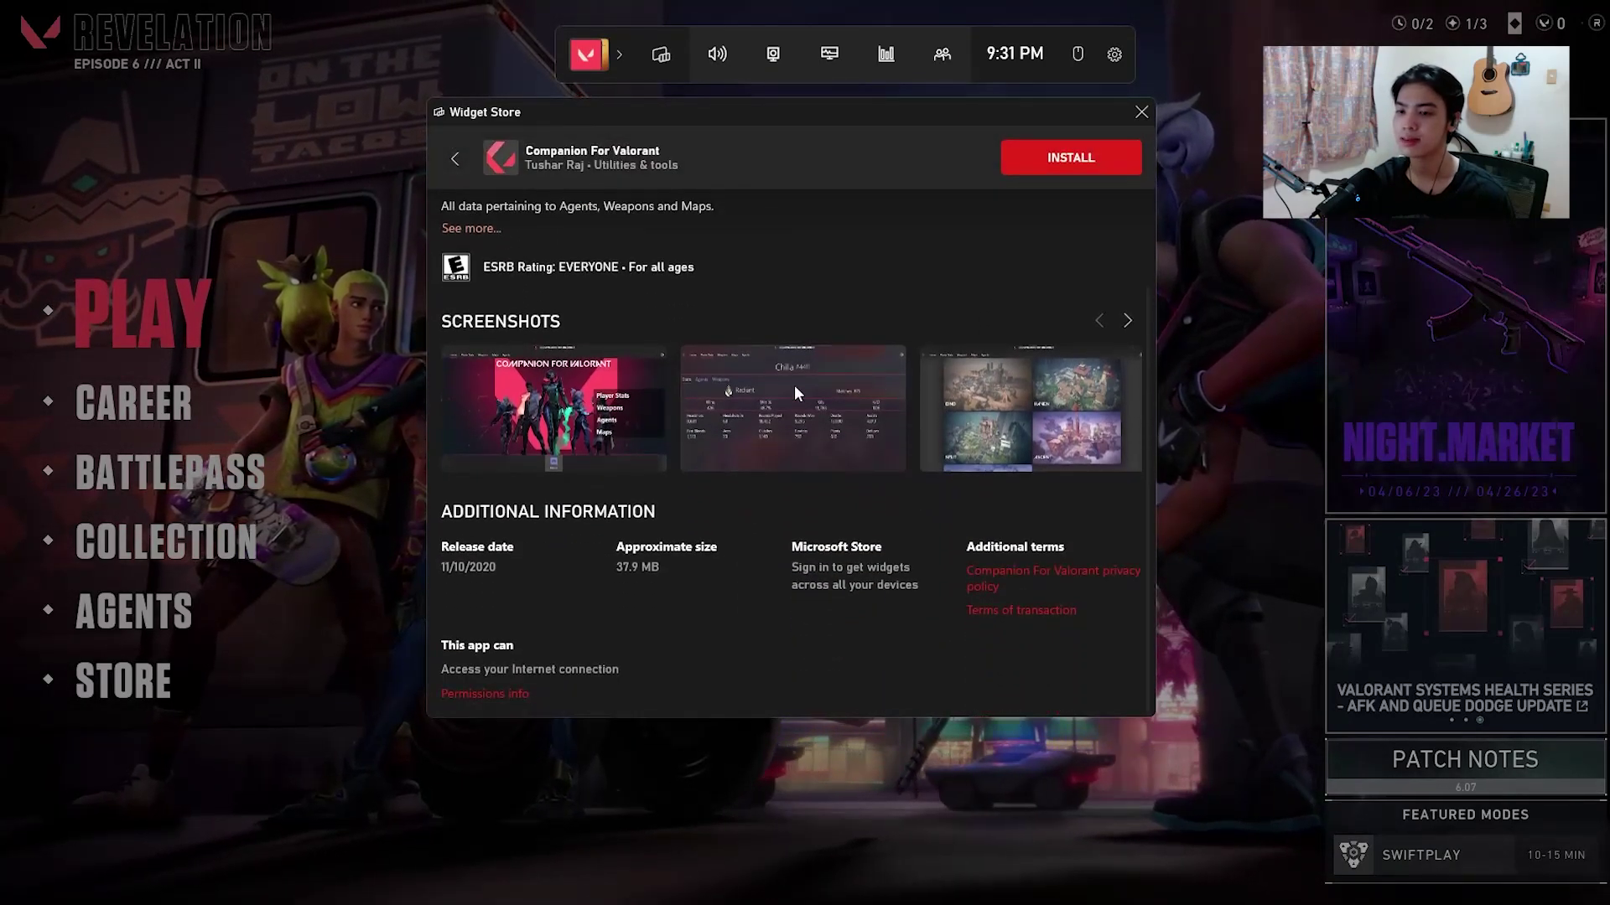
{"action": "left_click", "coordinate": [1126, 320]}
{"action": "left_click", "coordinate": [1040, 381]}
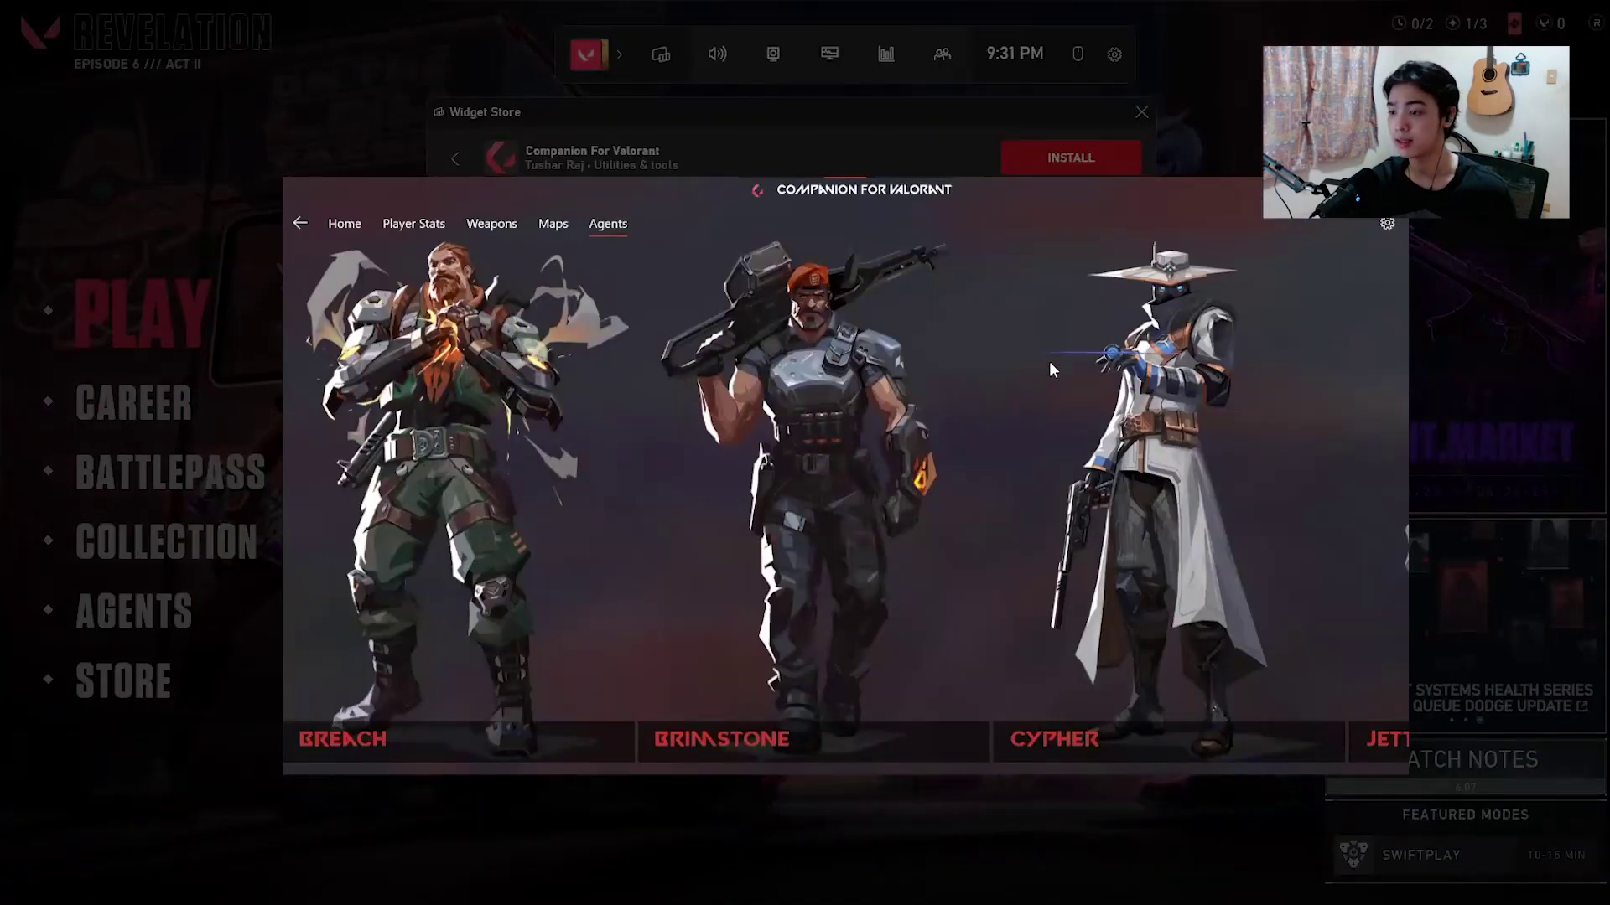
{"action": "key", "text": "Escape"}
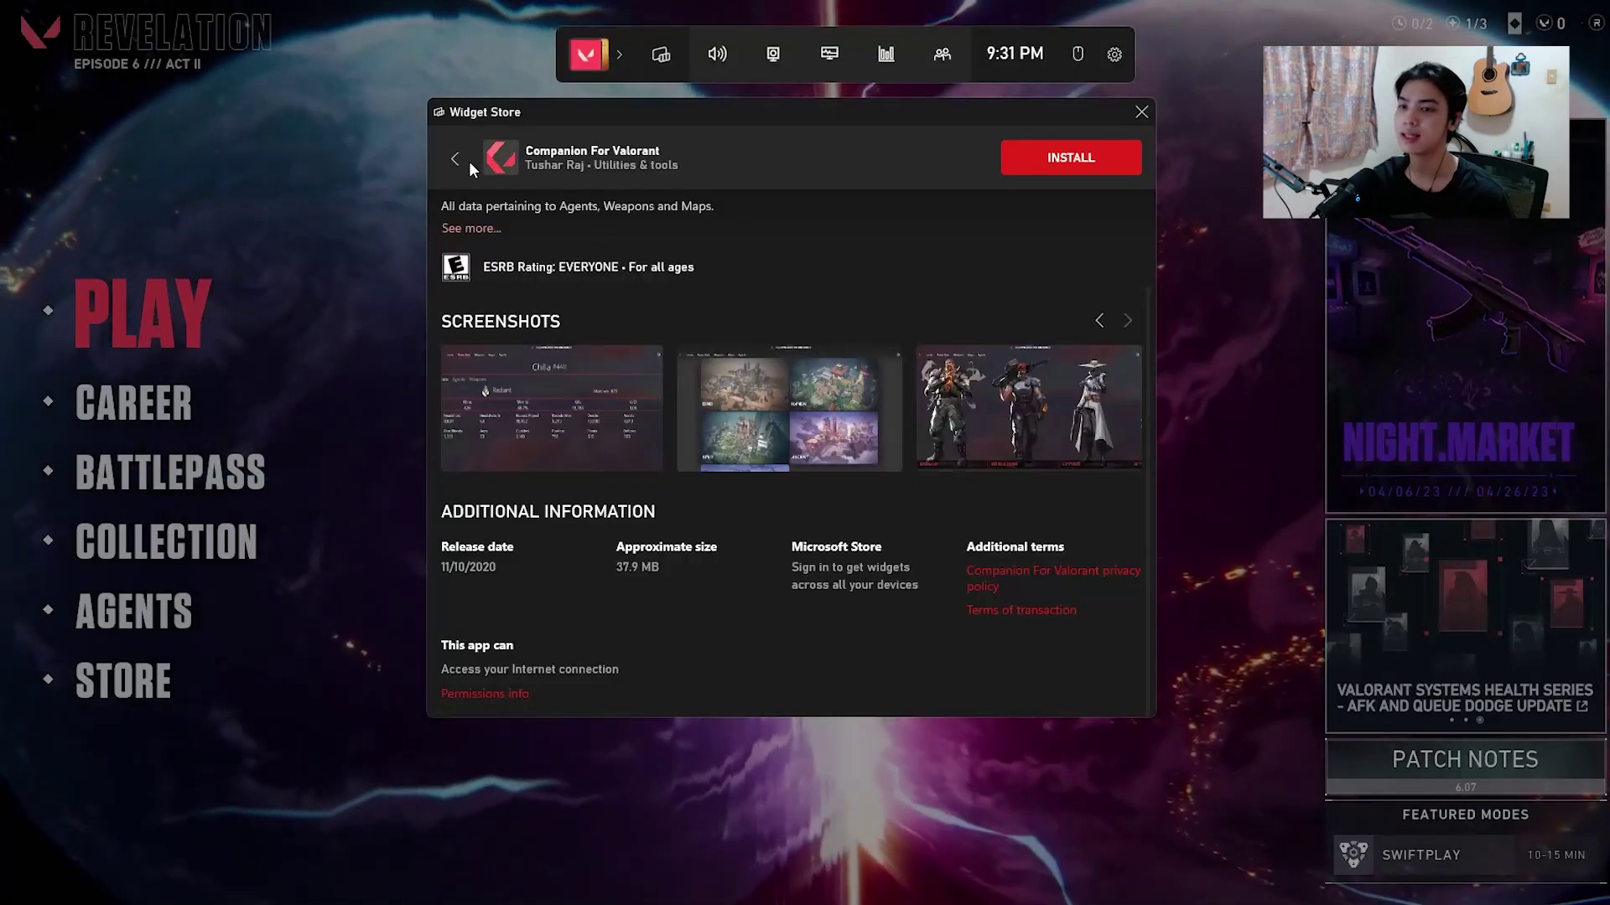
{"action": "left_click", "coordinate": [457, 158]}
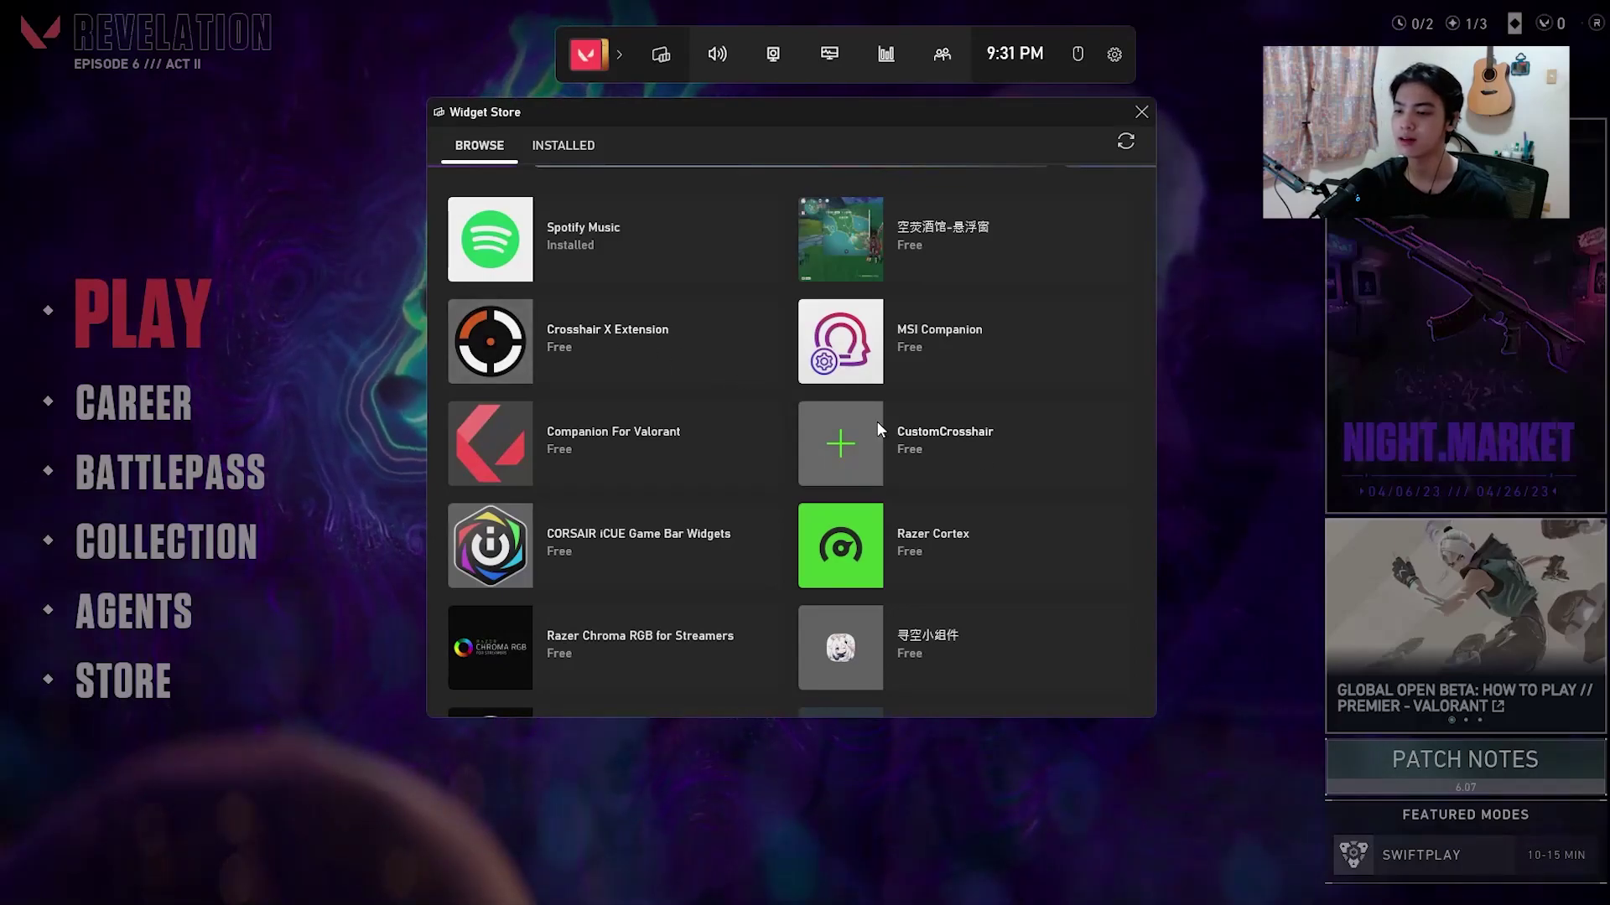
- Look at the Stopwatch Widget for Xbox Gamebar page further down the store list, and return to the list
{"action": "scroll", "coordinate": [1058, 407], "scroll_direction": "down", "scroll_amount": 1}
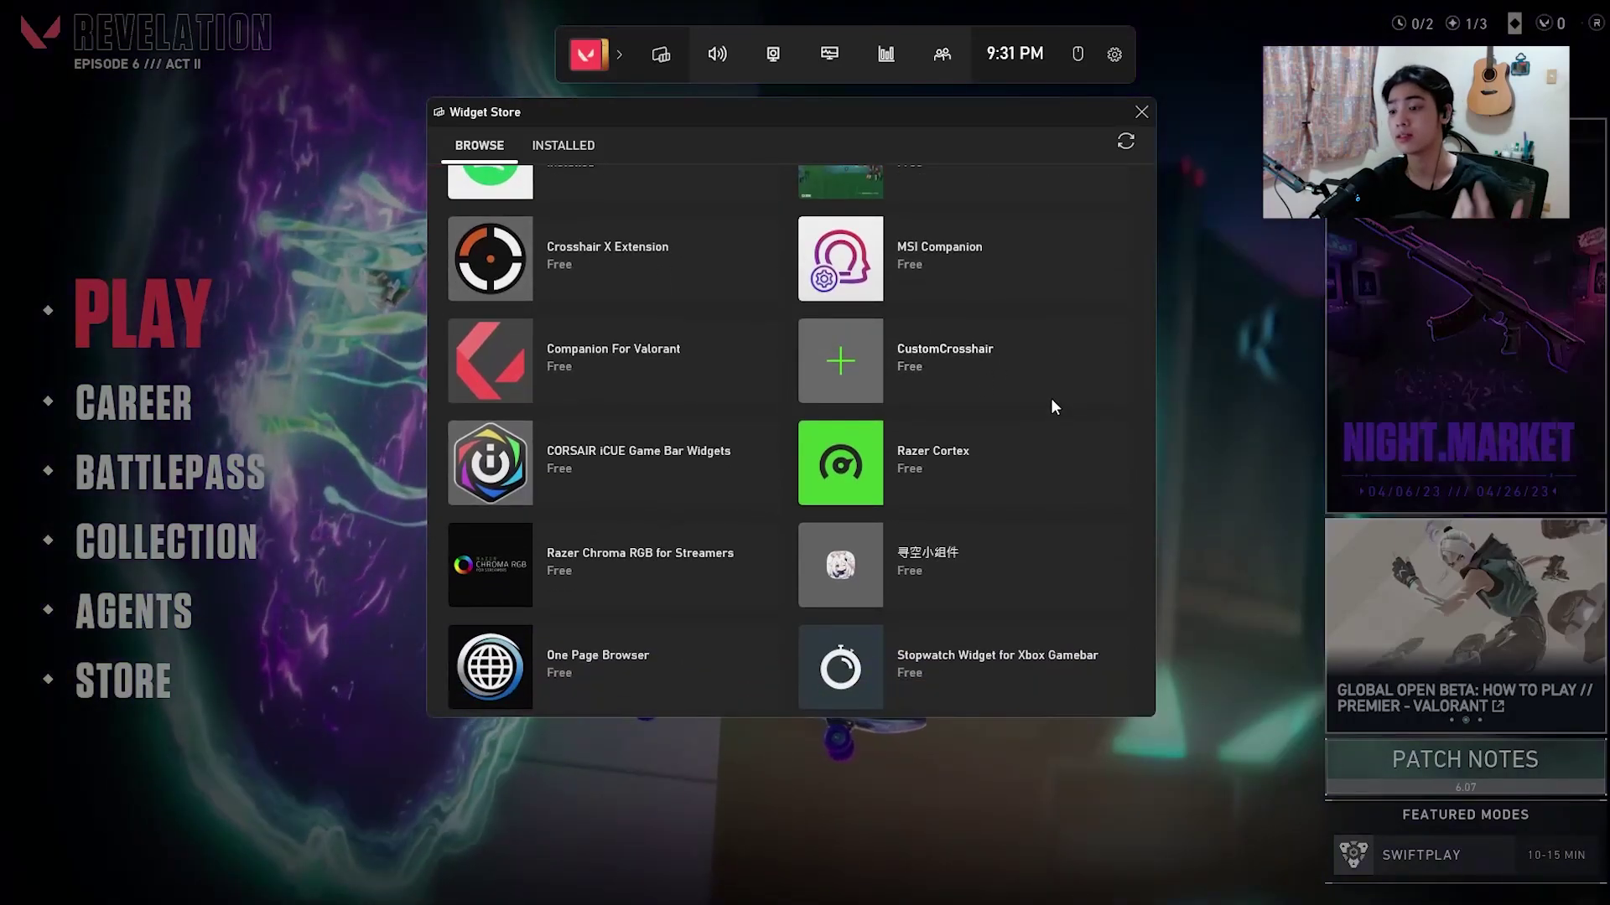
{"action": "scroll", "coordinate": [857, 570], "scroll_direction": "down", "scroll_amount": 1}
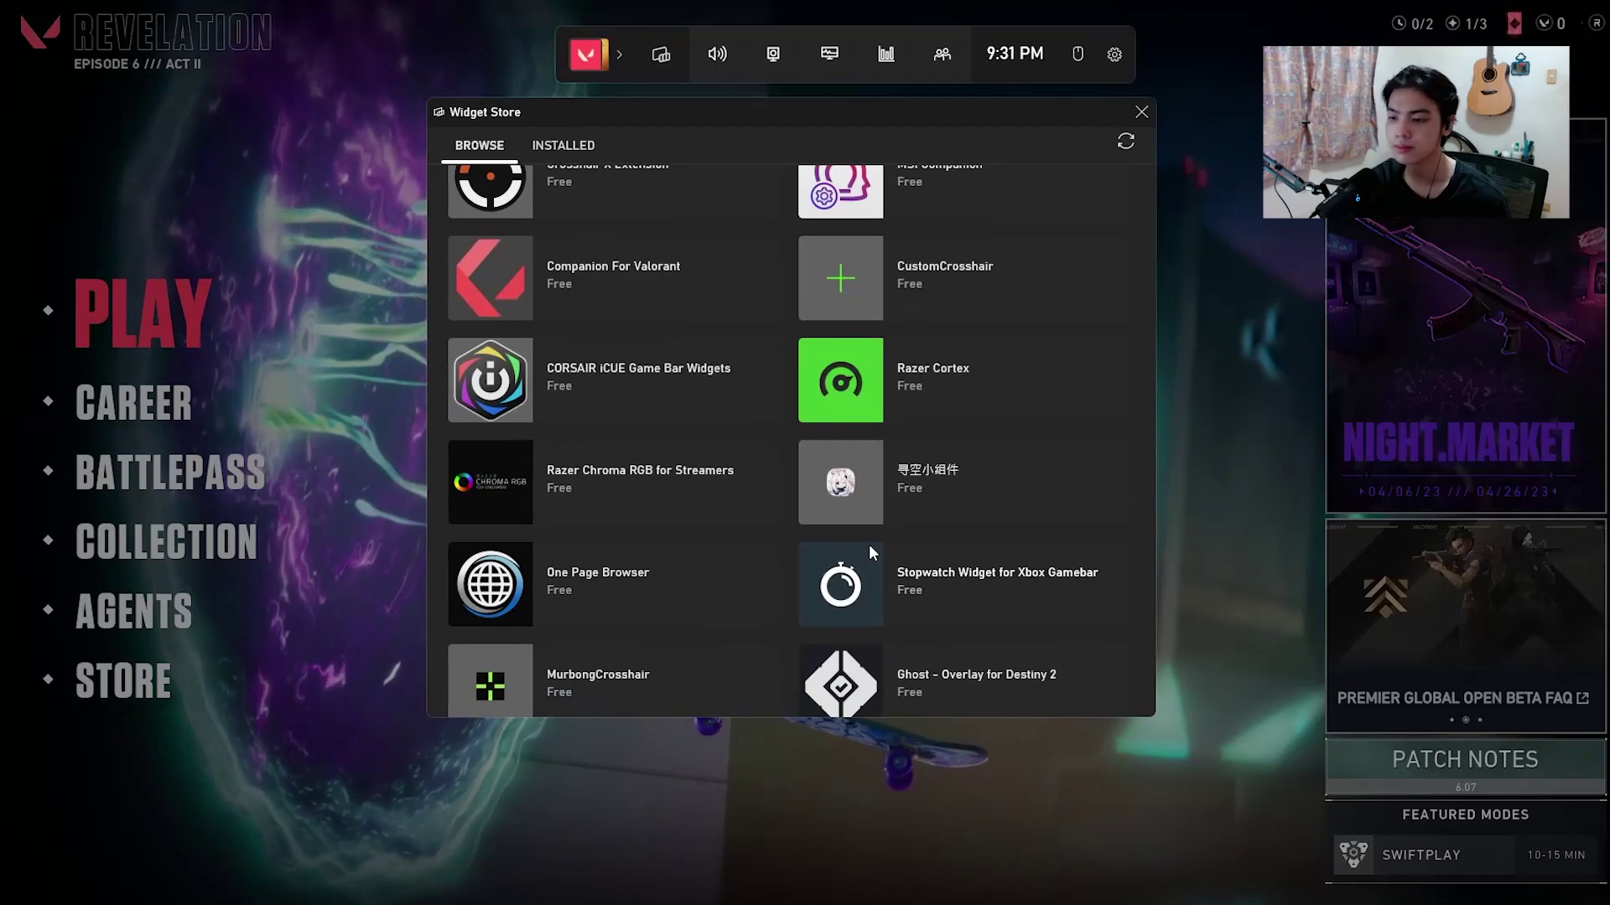
{"action": "left_click", "coordinate": [1006, 586]}
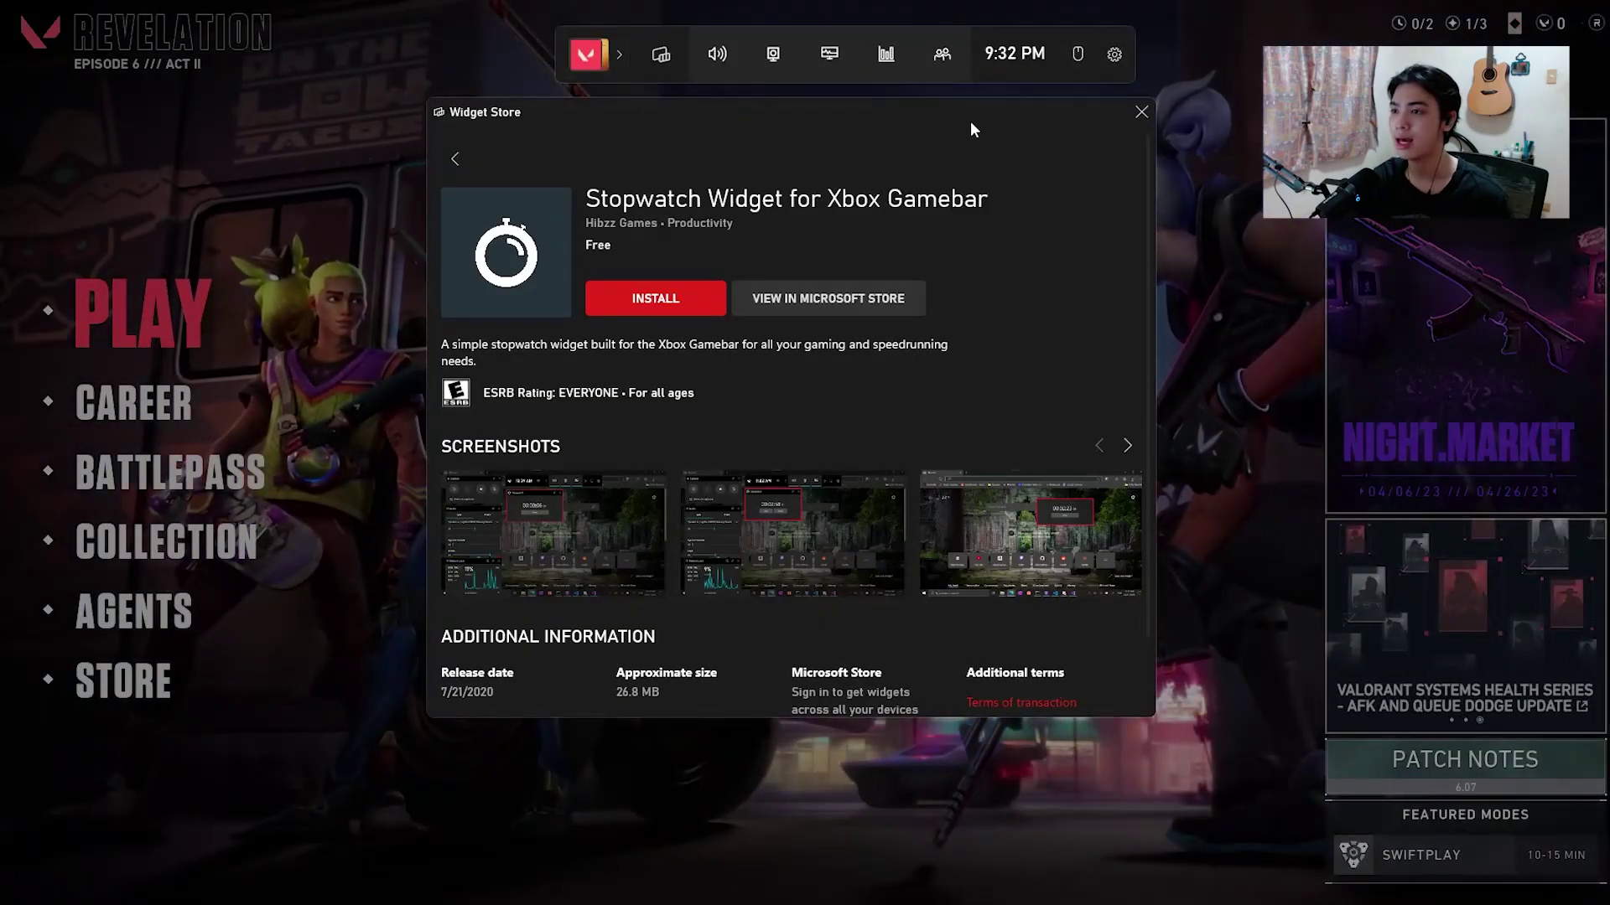
{"action": "left_click_drag", "start_coordinate": [969, 129], "coordinate": [923, 168]}
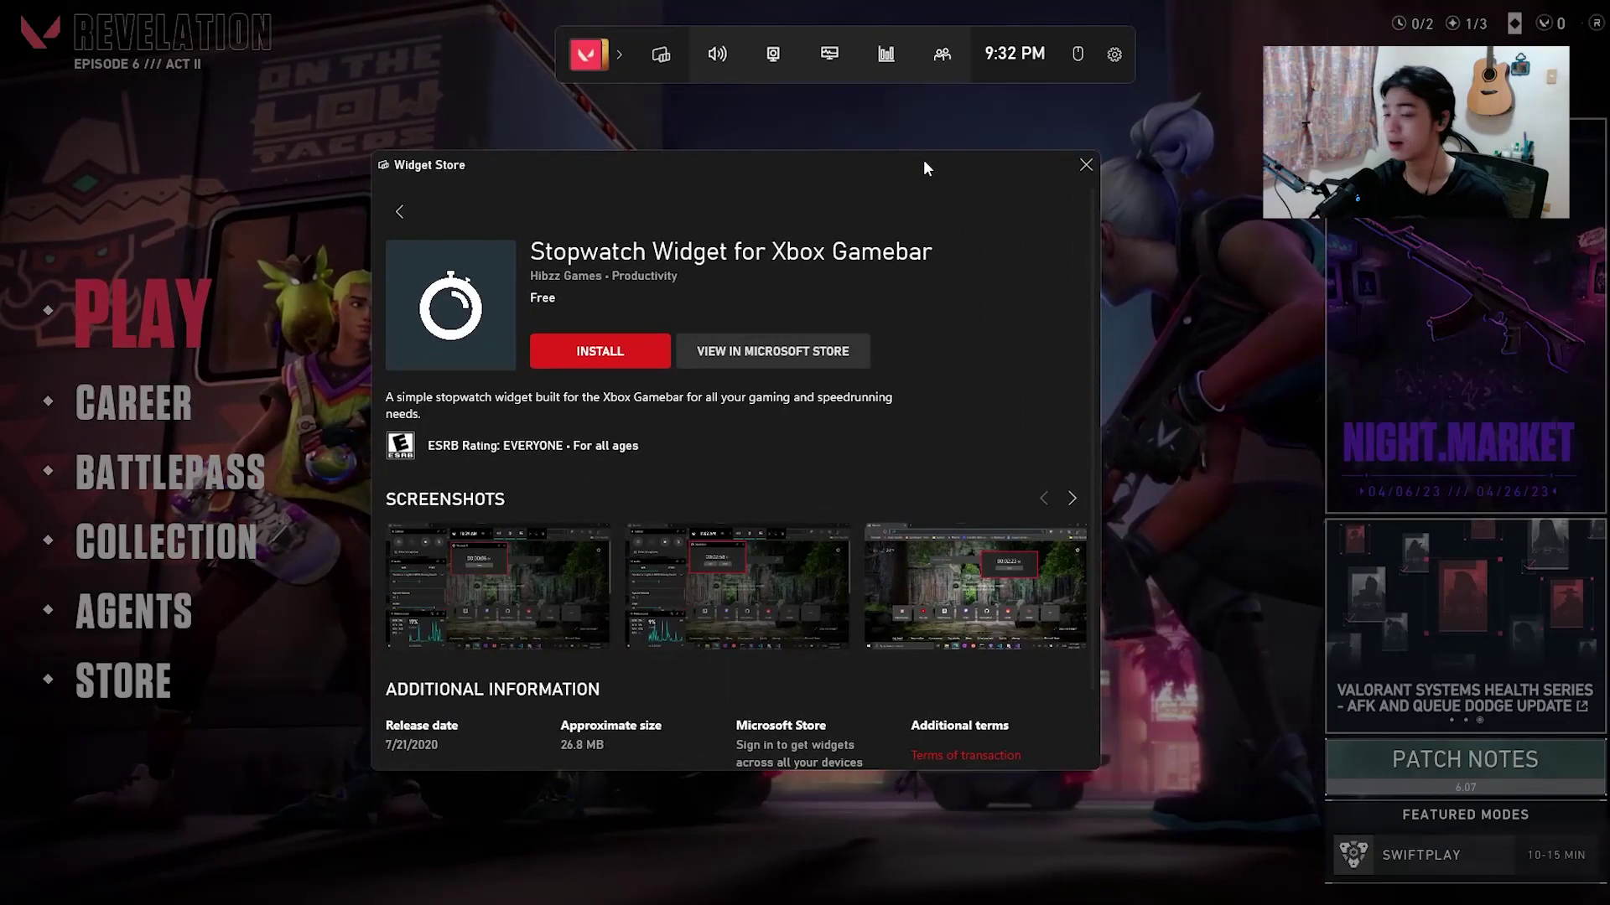
{"action": "left_click", "coordinate": [401, 212]}
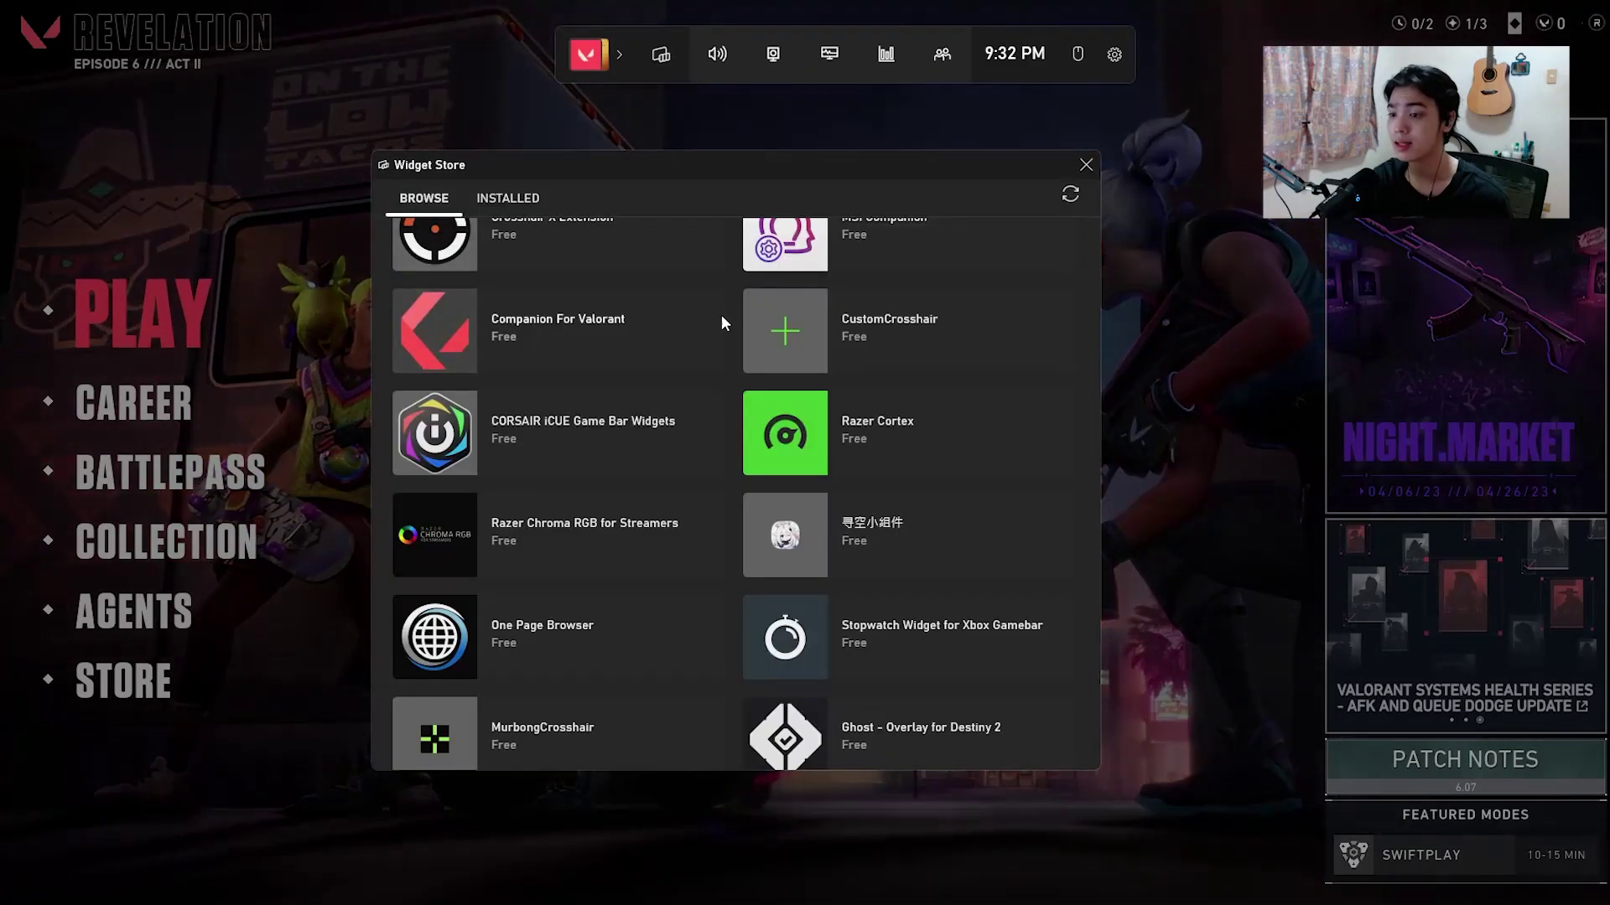
- Find YT Game Bar Overlay further down the store, look through its screenshots, and return to the list
{"action": "scroll", "coordinate": [900, 428], "scroll_direction": "down", "scroll_amount": 5}
{"action": "left_click_drag", "start_coordinate": [899, 165], "coordinate": [952, 149]}
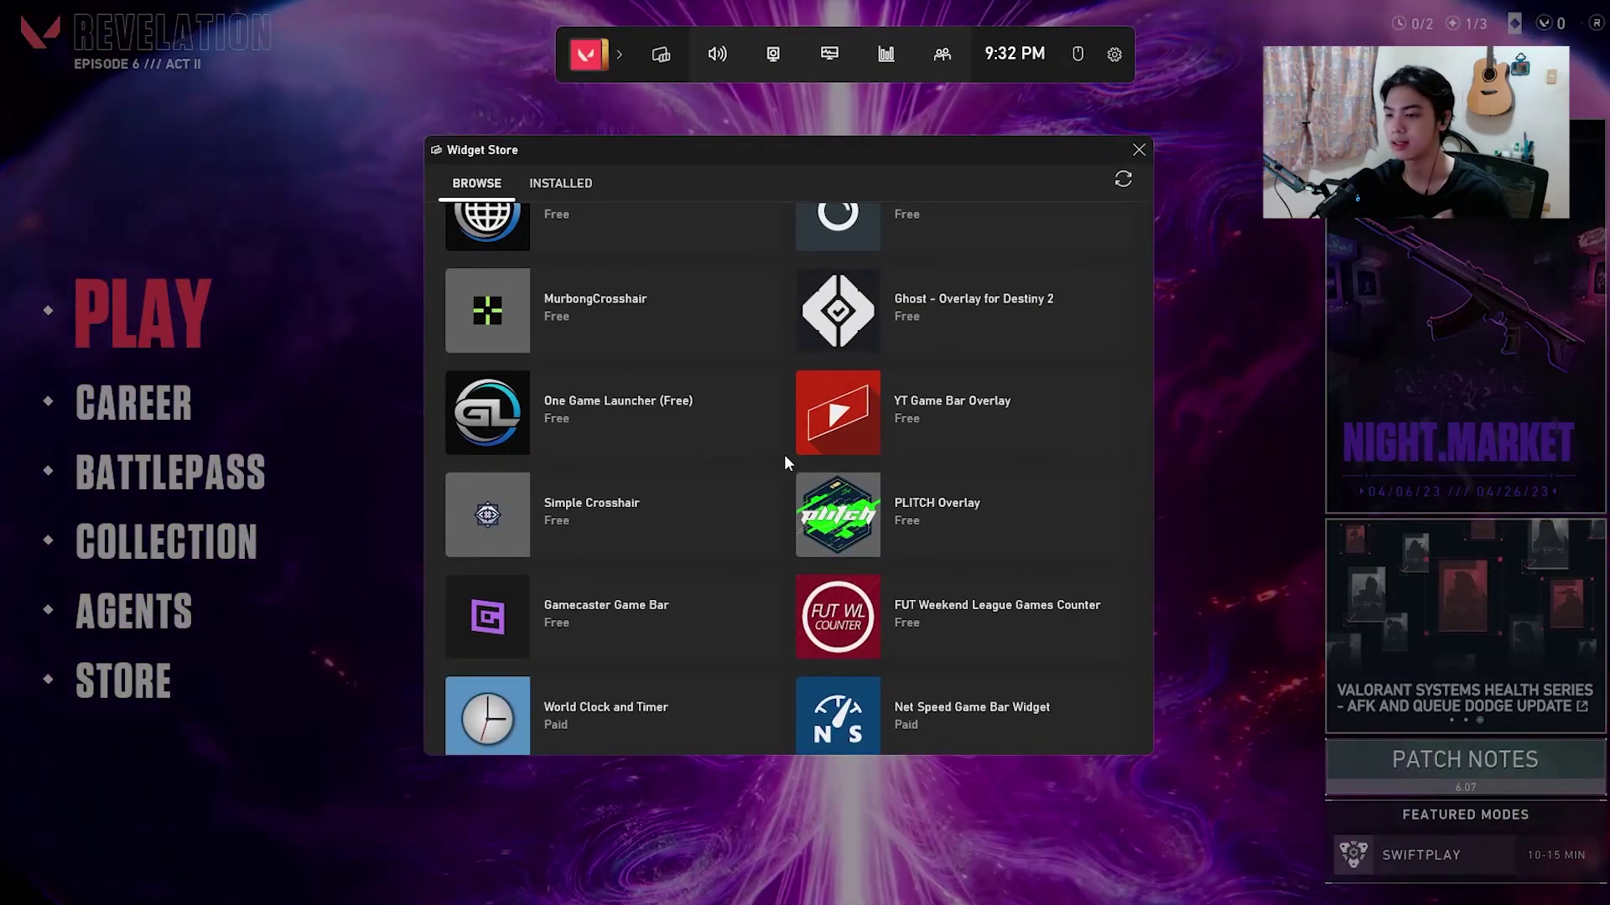
{"action": "left_click", "coordinate": [1038, 423]}
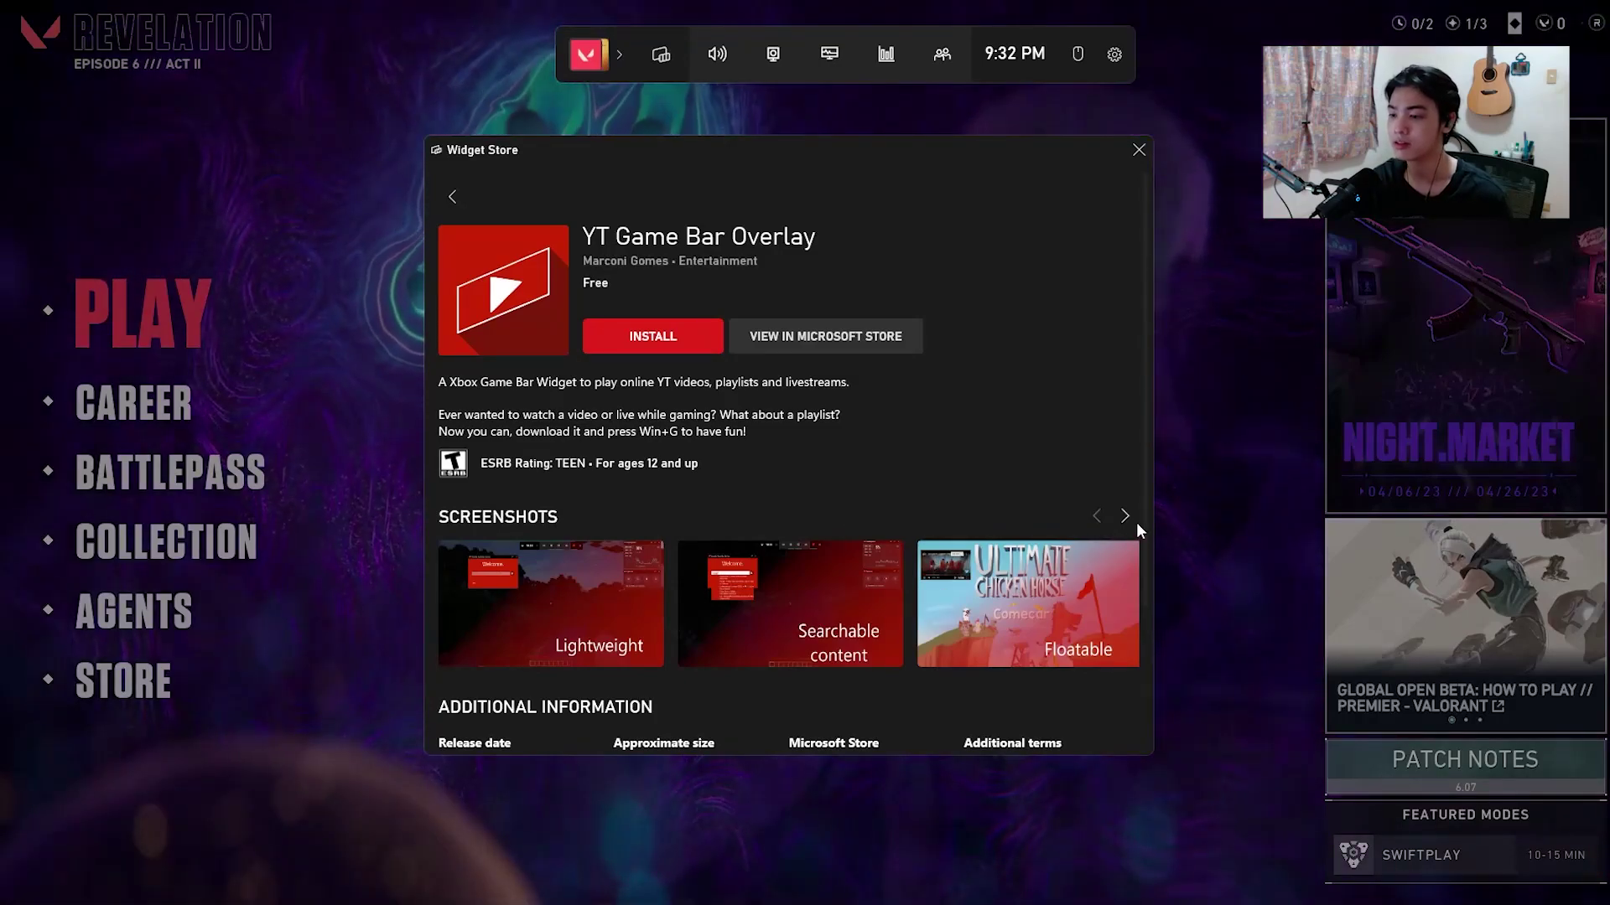
{"action": "left_click", "coordinate": [1125, 516]}
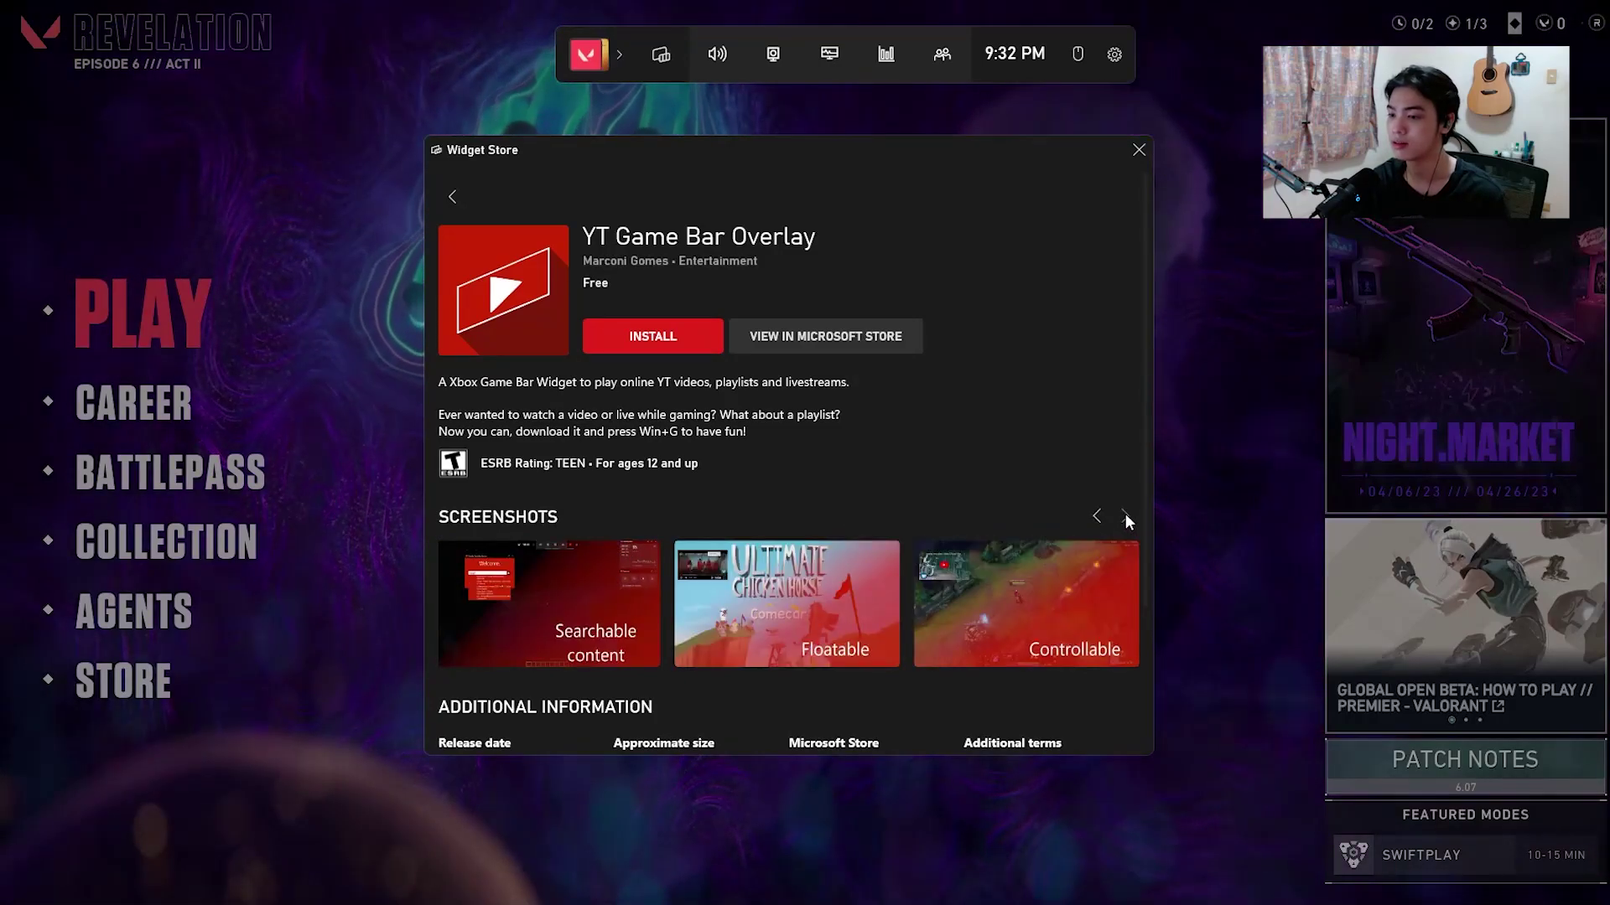
{"action": "left_click", "coordinate": [452, 199]}
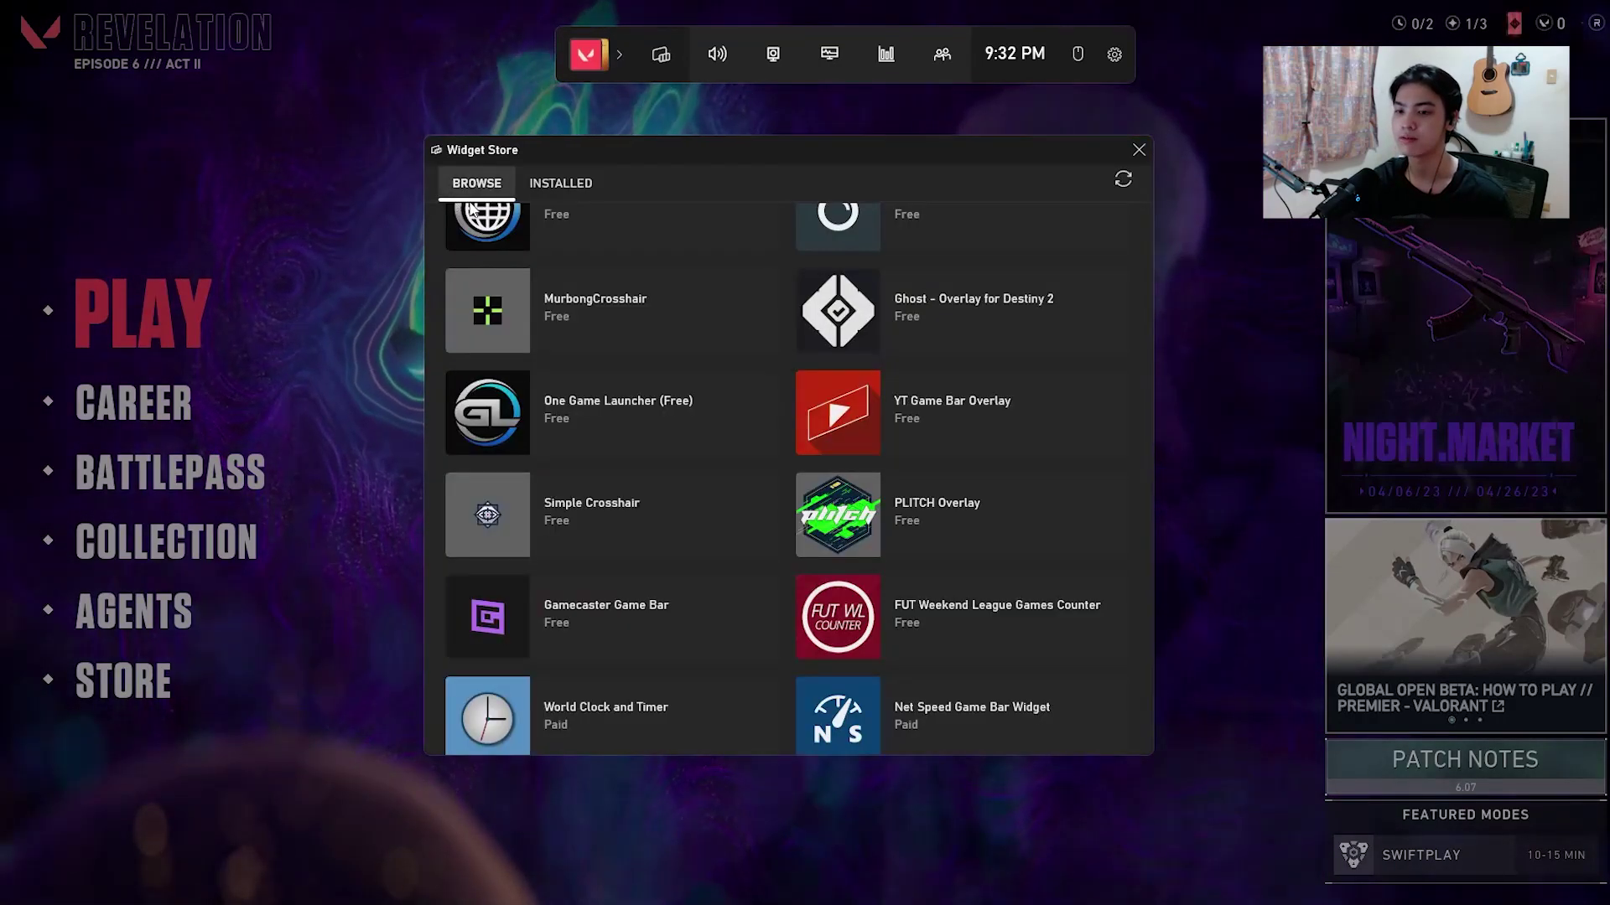
- View the Gamecaster Game Bar page with its first screenshot enlarged, and close the Widget Store
{"action": "left_click", "coordinate": [565, 616]}
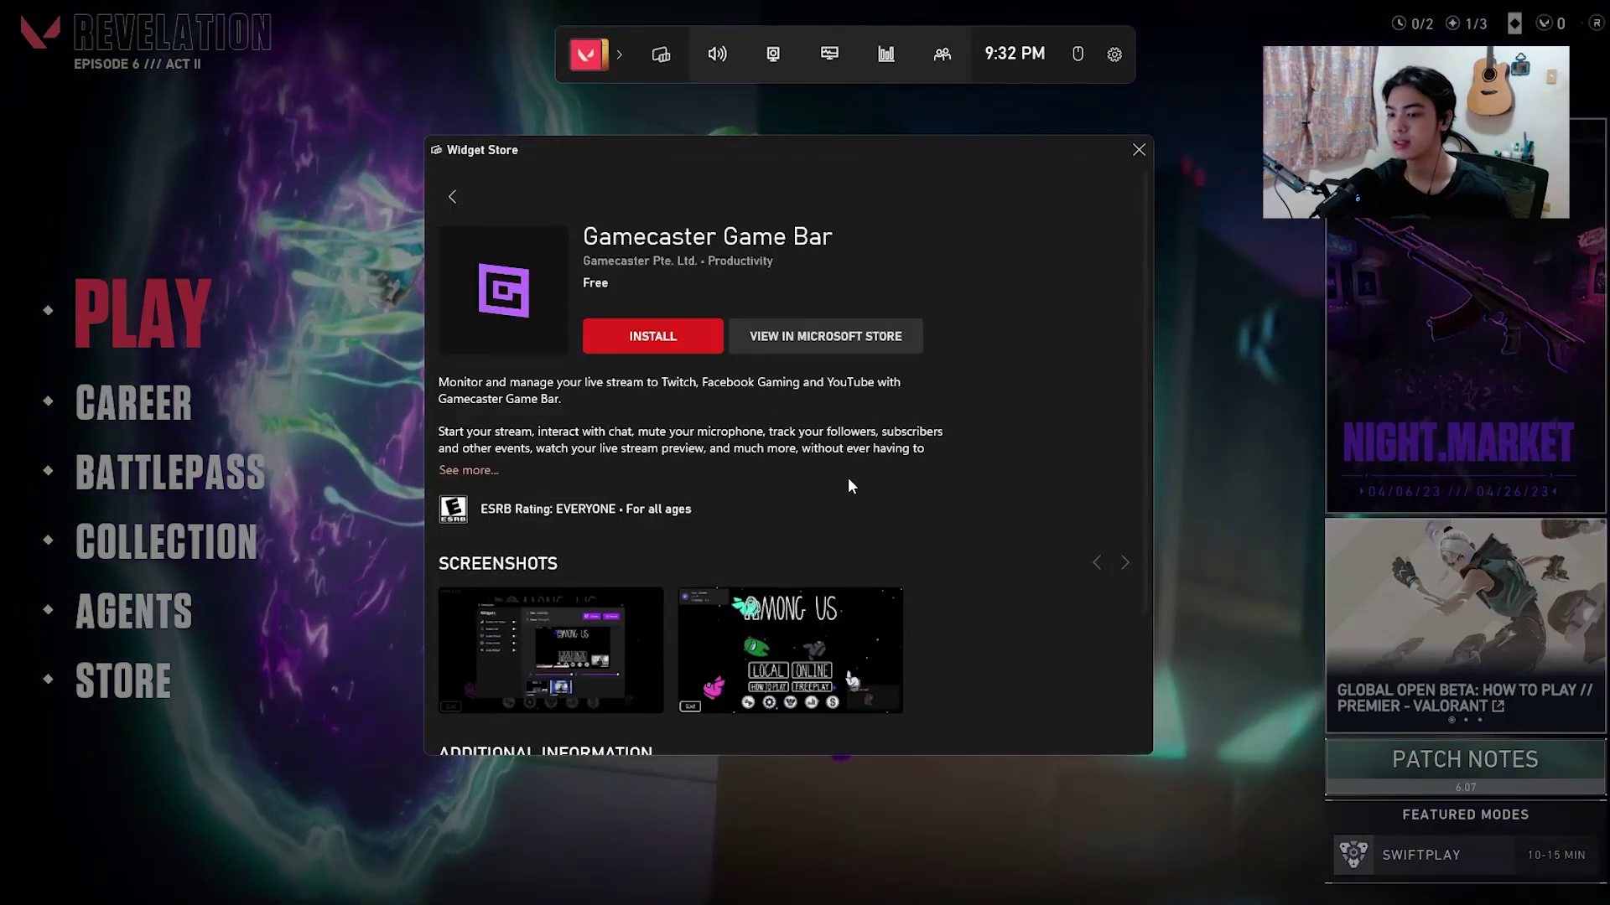
{"action": "left_click", "coordinate": [600, 674]}
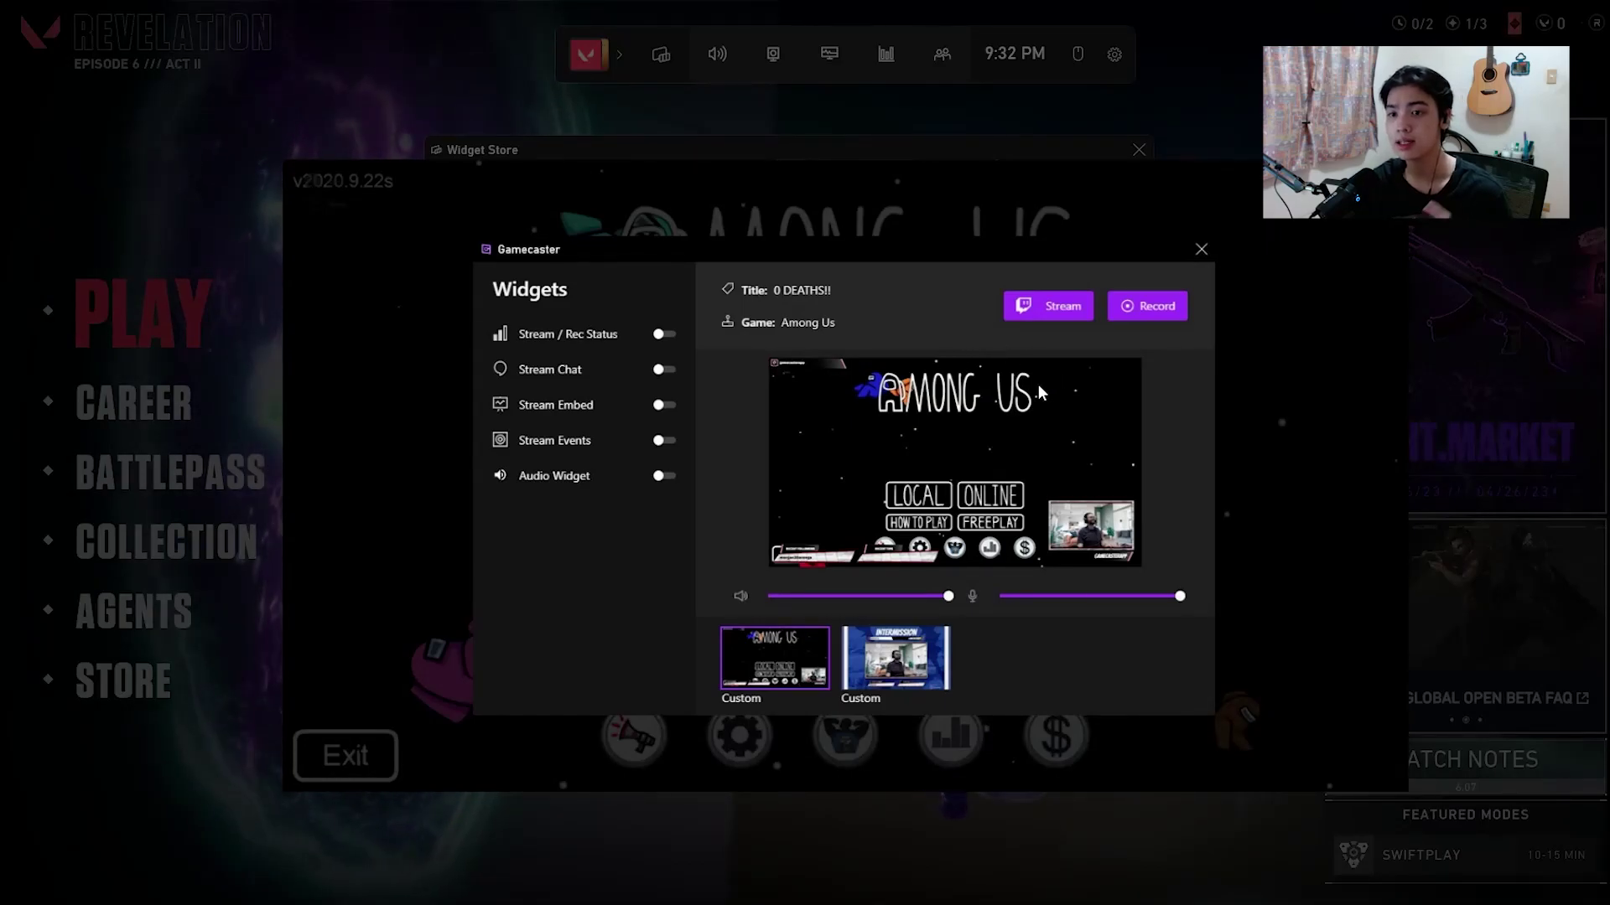
{"action": "left_click", "coordinate": [1200, 250]}
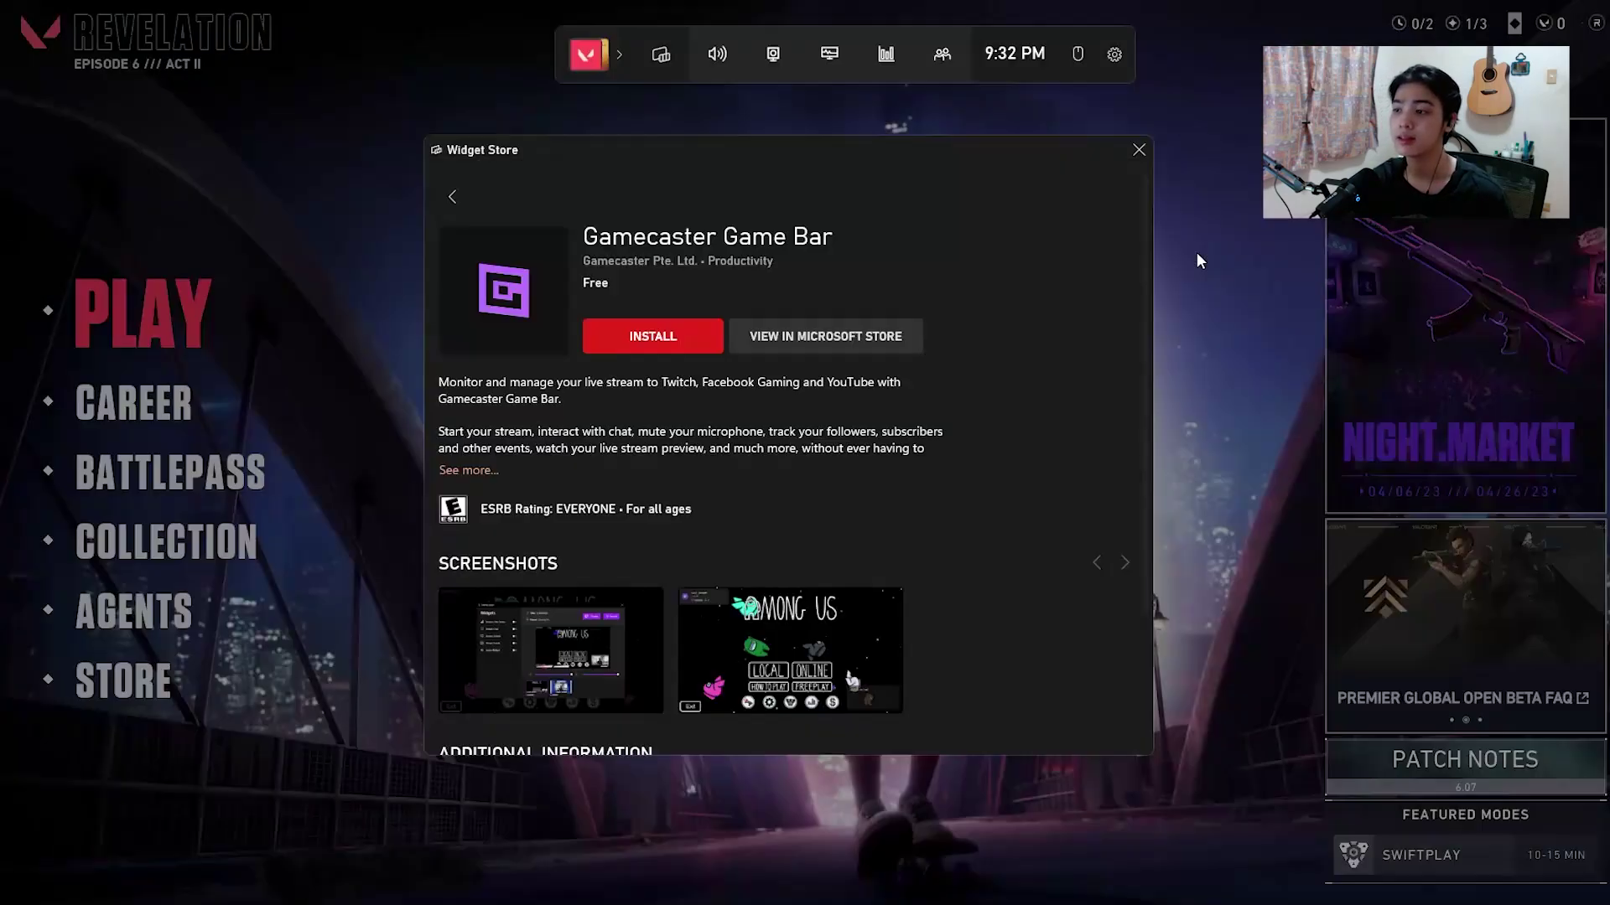
{"action": "left_click", "coordinate": [1142, 150]}
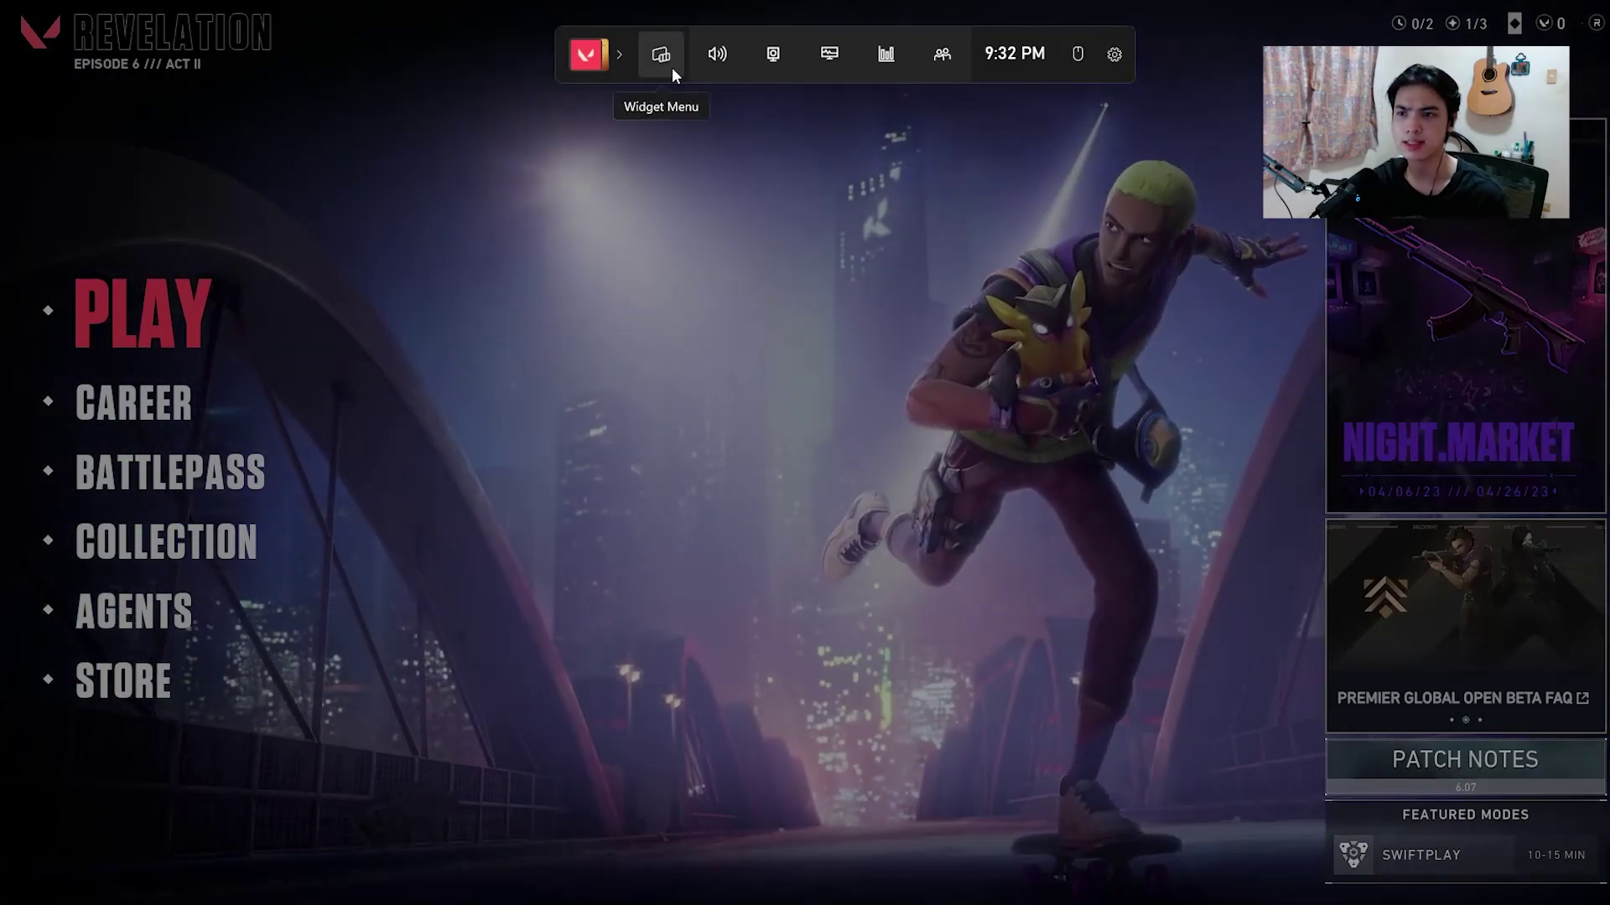
- Dismiss the widget list in favour of the Audio widget, and move that widget near the screen centre
{"action": "left_click", "coordinate": [672, 67]}
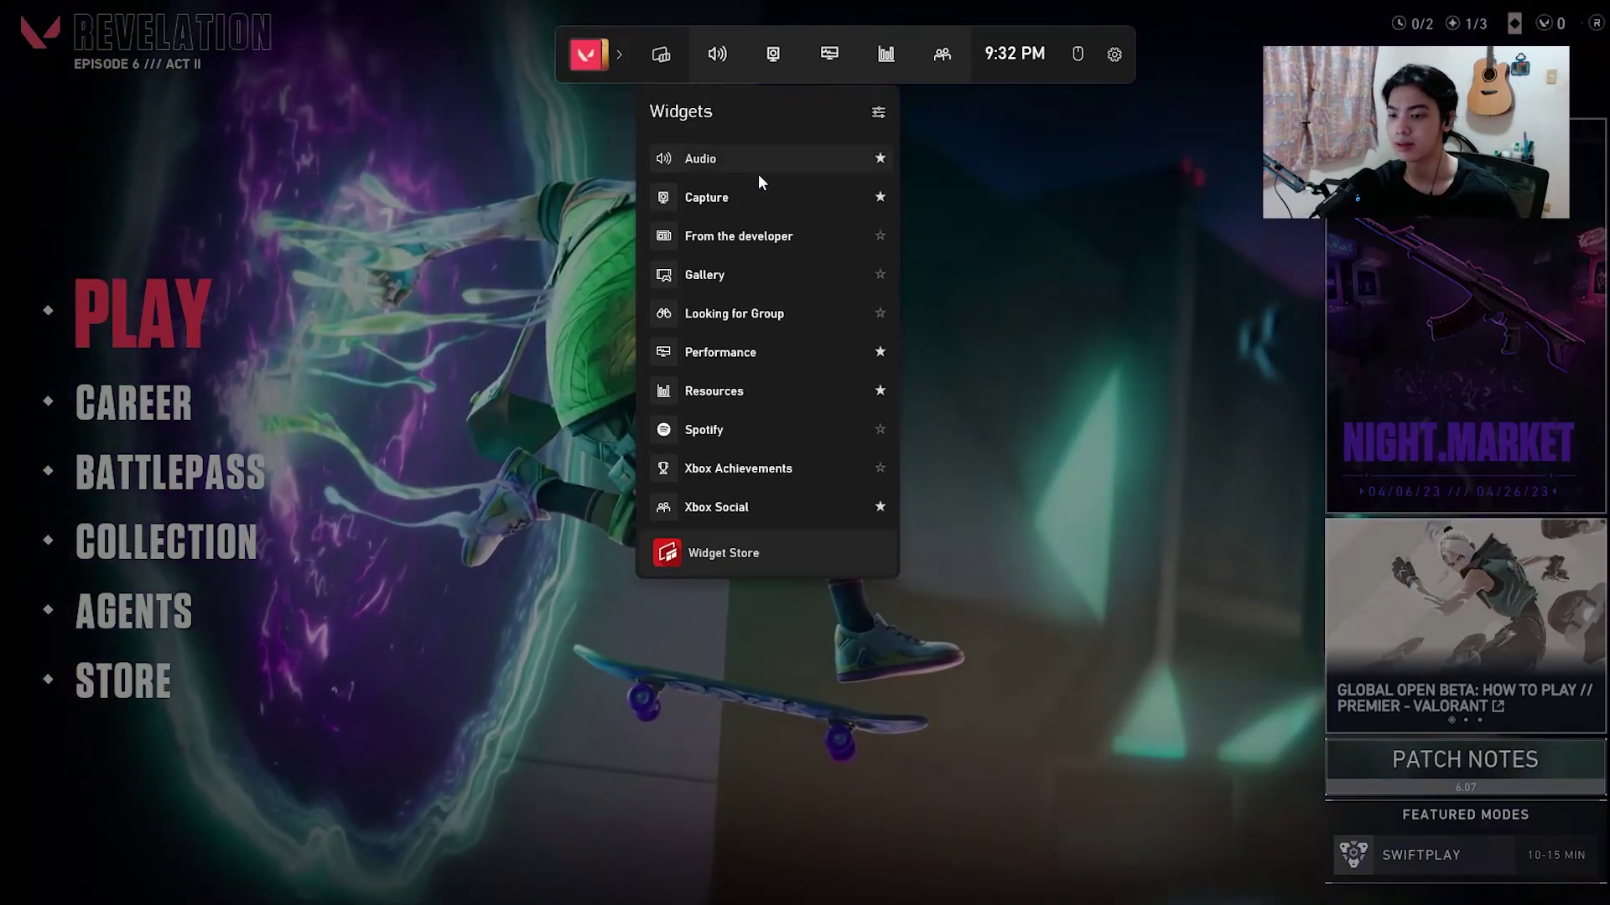
{"action": "left_click", "coordinate": [710, 55]}
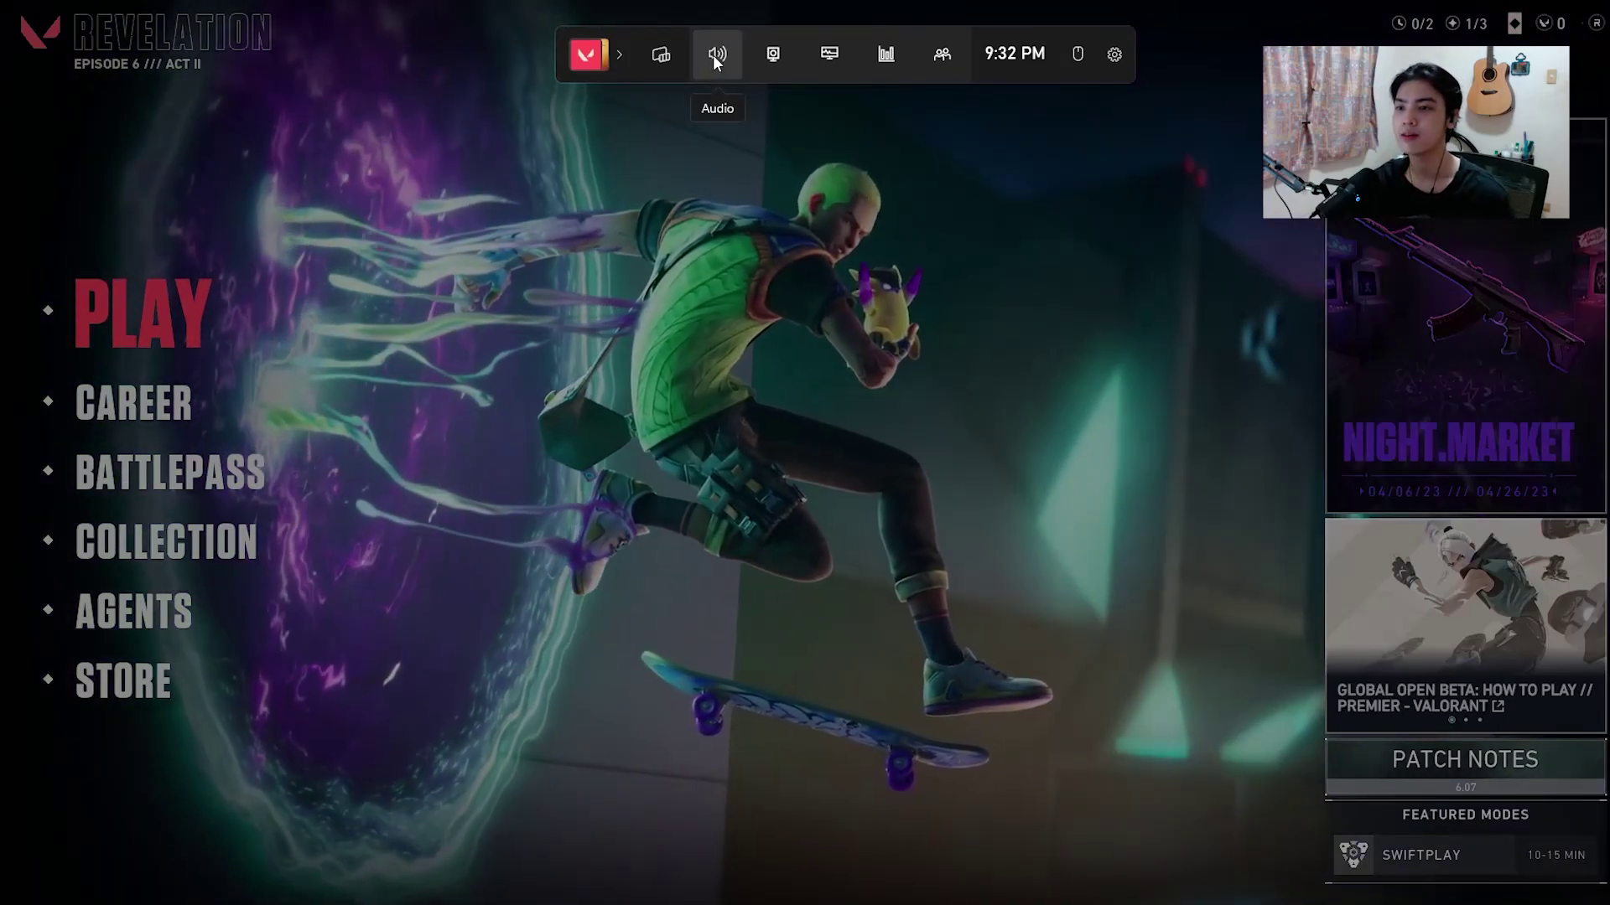
{"action": "left_click_drag", "start_coordinate": [387, 314], "coordinate": [817, 220]}
- Examine the Windows default output volume and the list of app volumes in the Audio widget's mix
{"action": "mouse_move", "coordinate": [787, 337]}
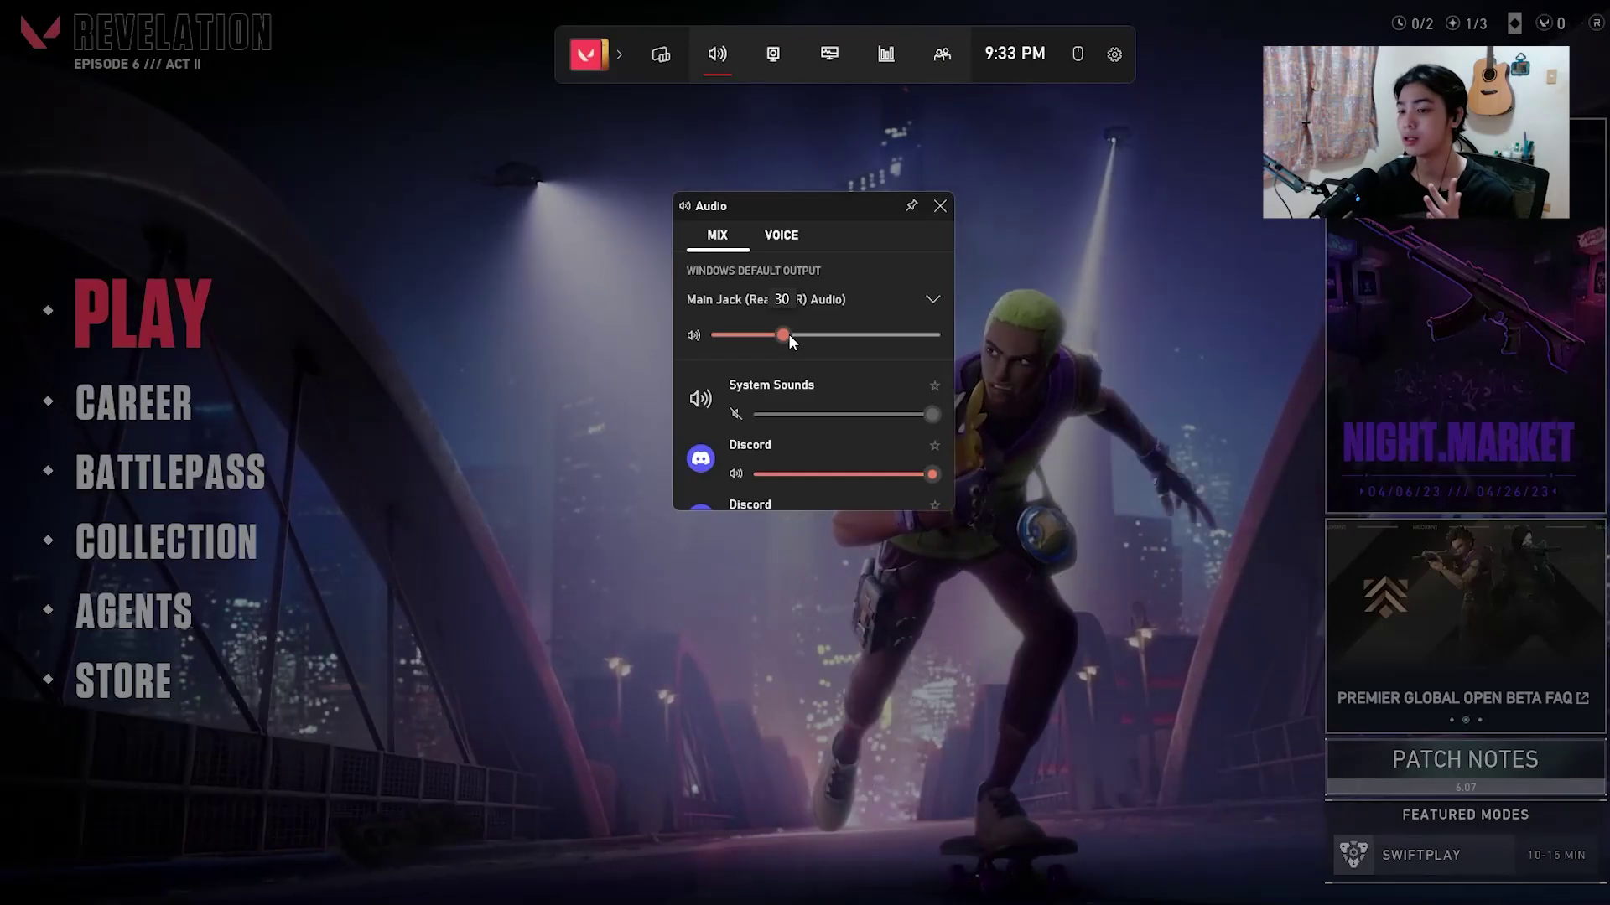
{"action": "scroll", "coordinate": [721, 455], "scroll_direction": "down", "scroll_amount": 5}
{"action": "scroll", "coordinate": [721, 455], "scroll_direction": "up", "scroll_amount": 5}
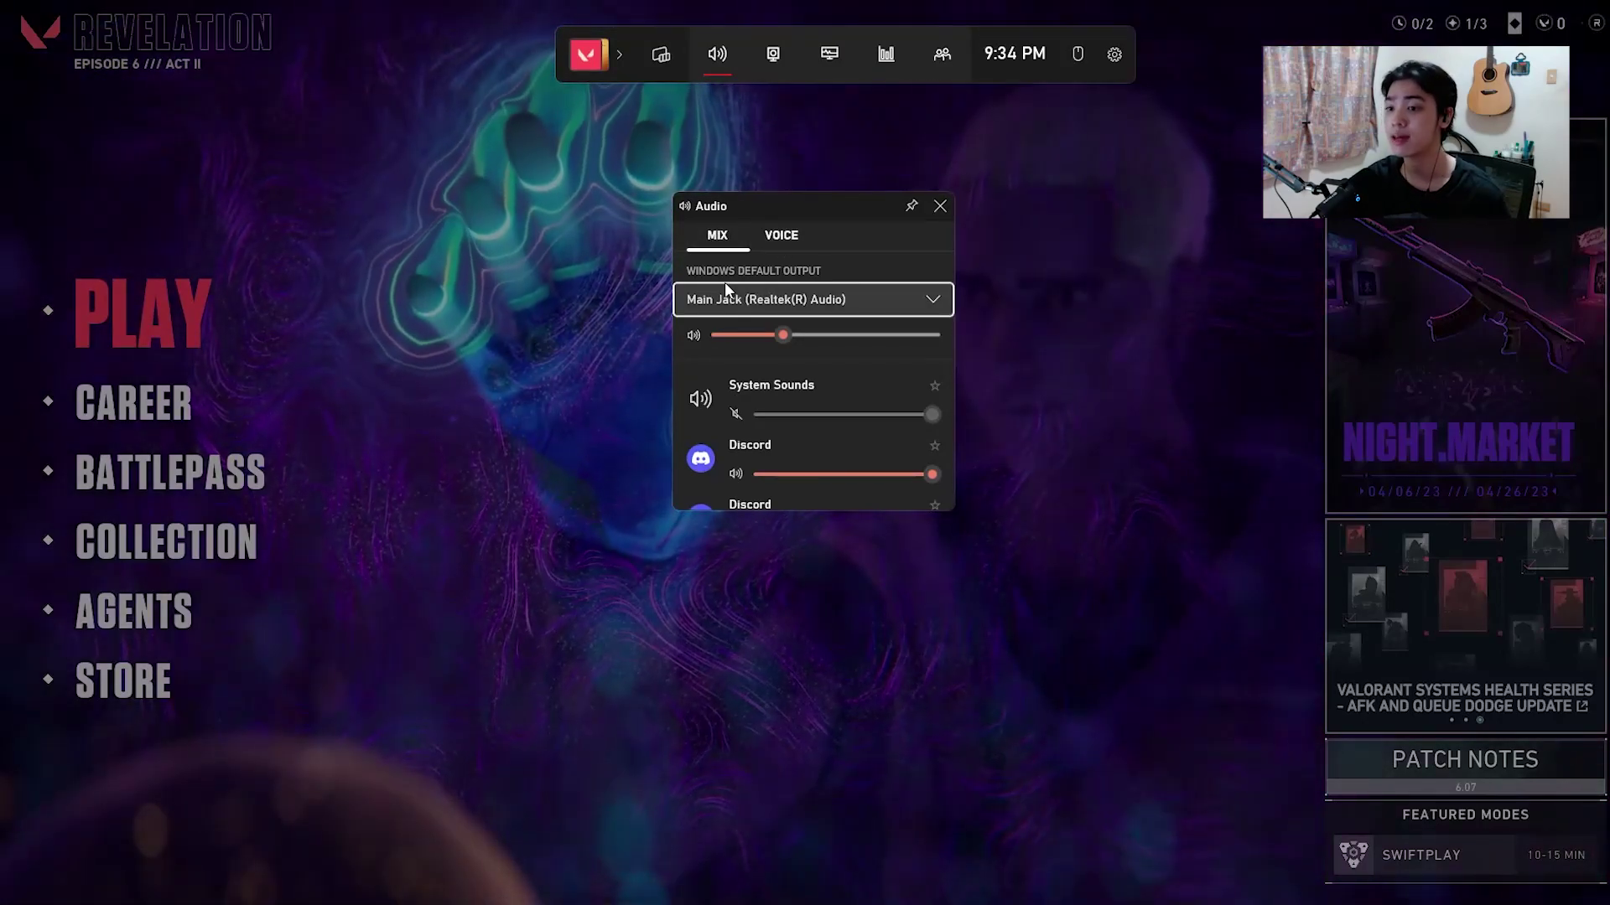
- Show the available Windows default output devices and keep Main Jack (Realtek(R) Audio) selected
{"action": "left_click", "coordinate": [847, 298]}
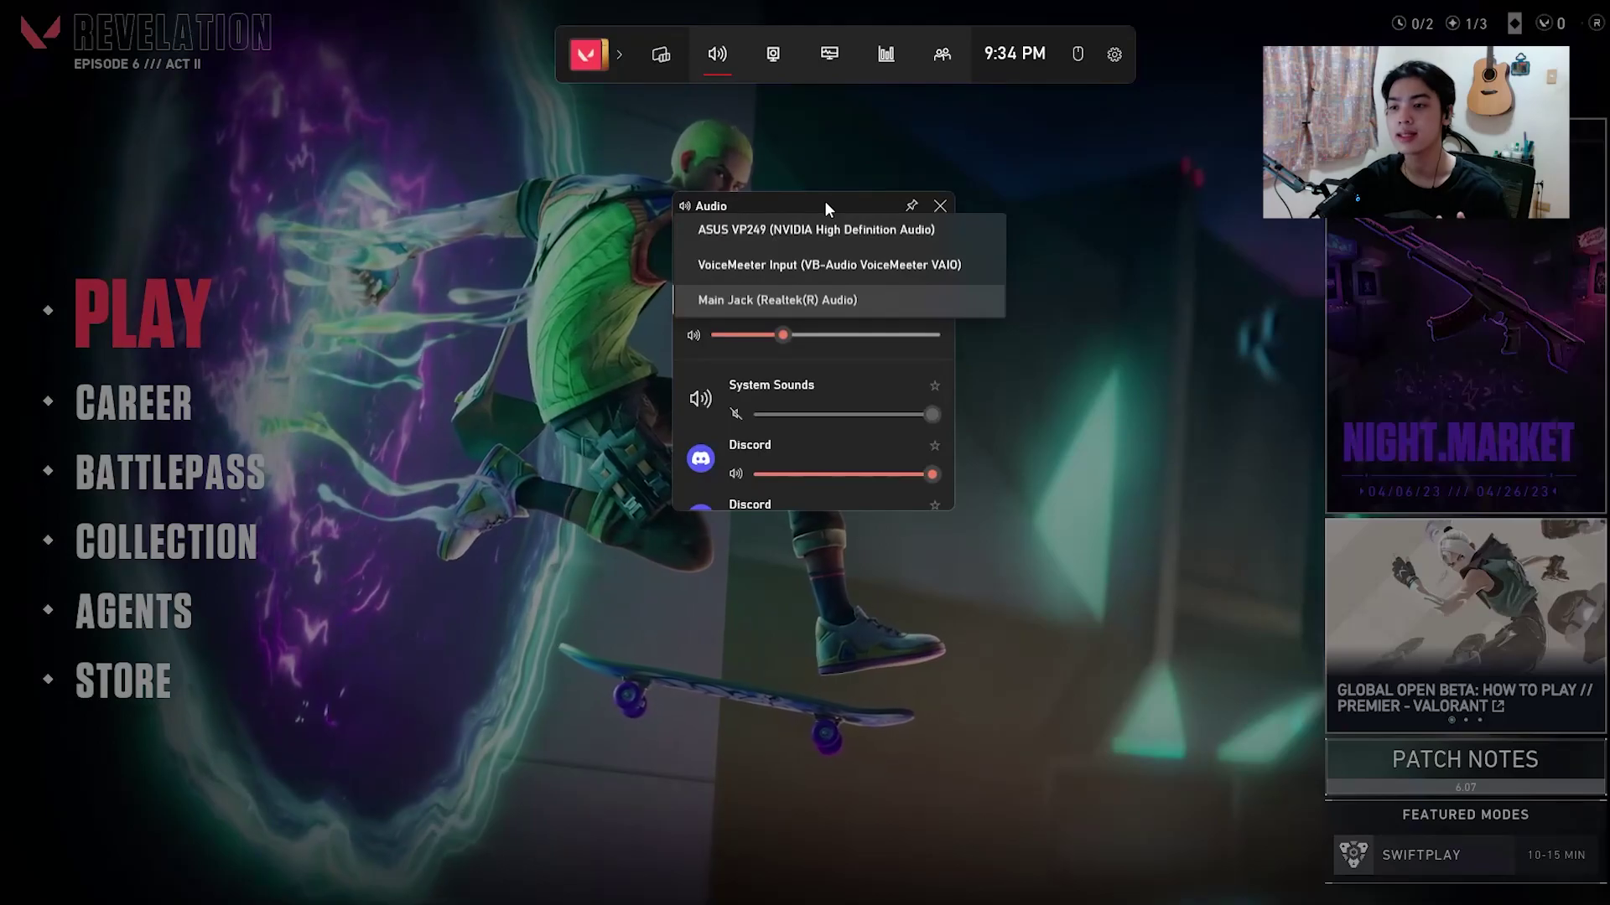
{"action": "left_click", "coordinate": [846, 299]}
{"action": "left_click", "coordinate": [852, 295]}
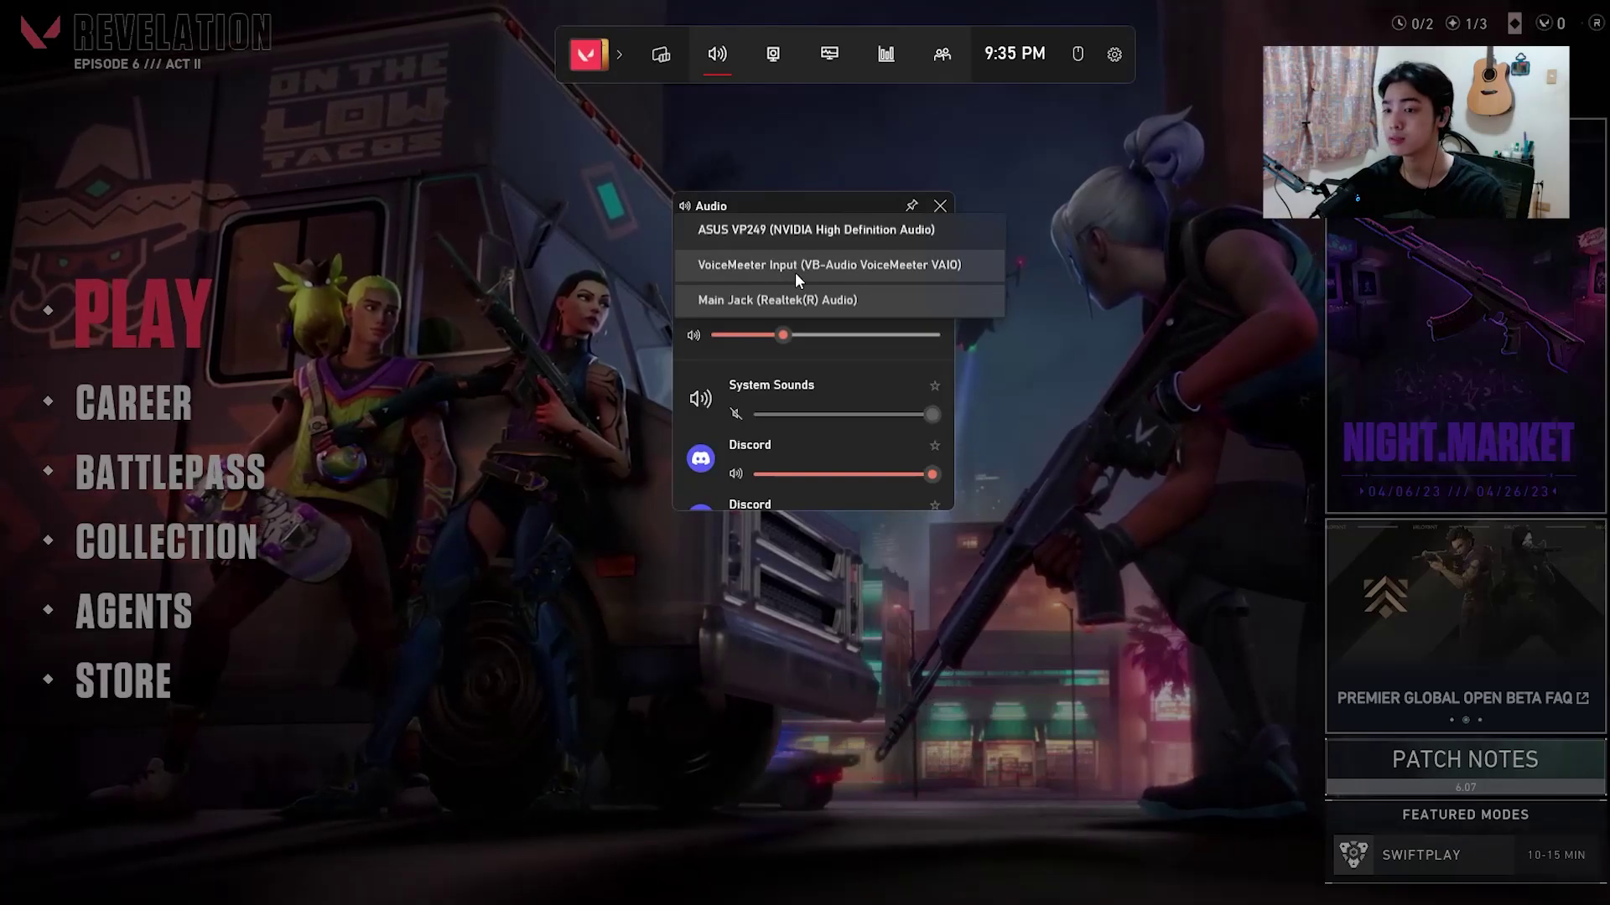
{"action": "left_click", "coordinate": [778, 295]}
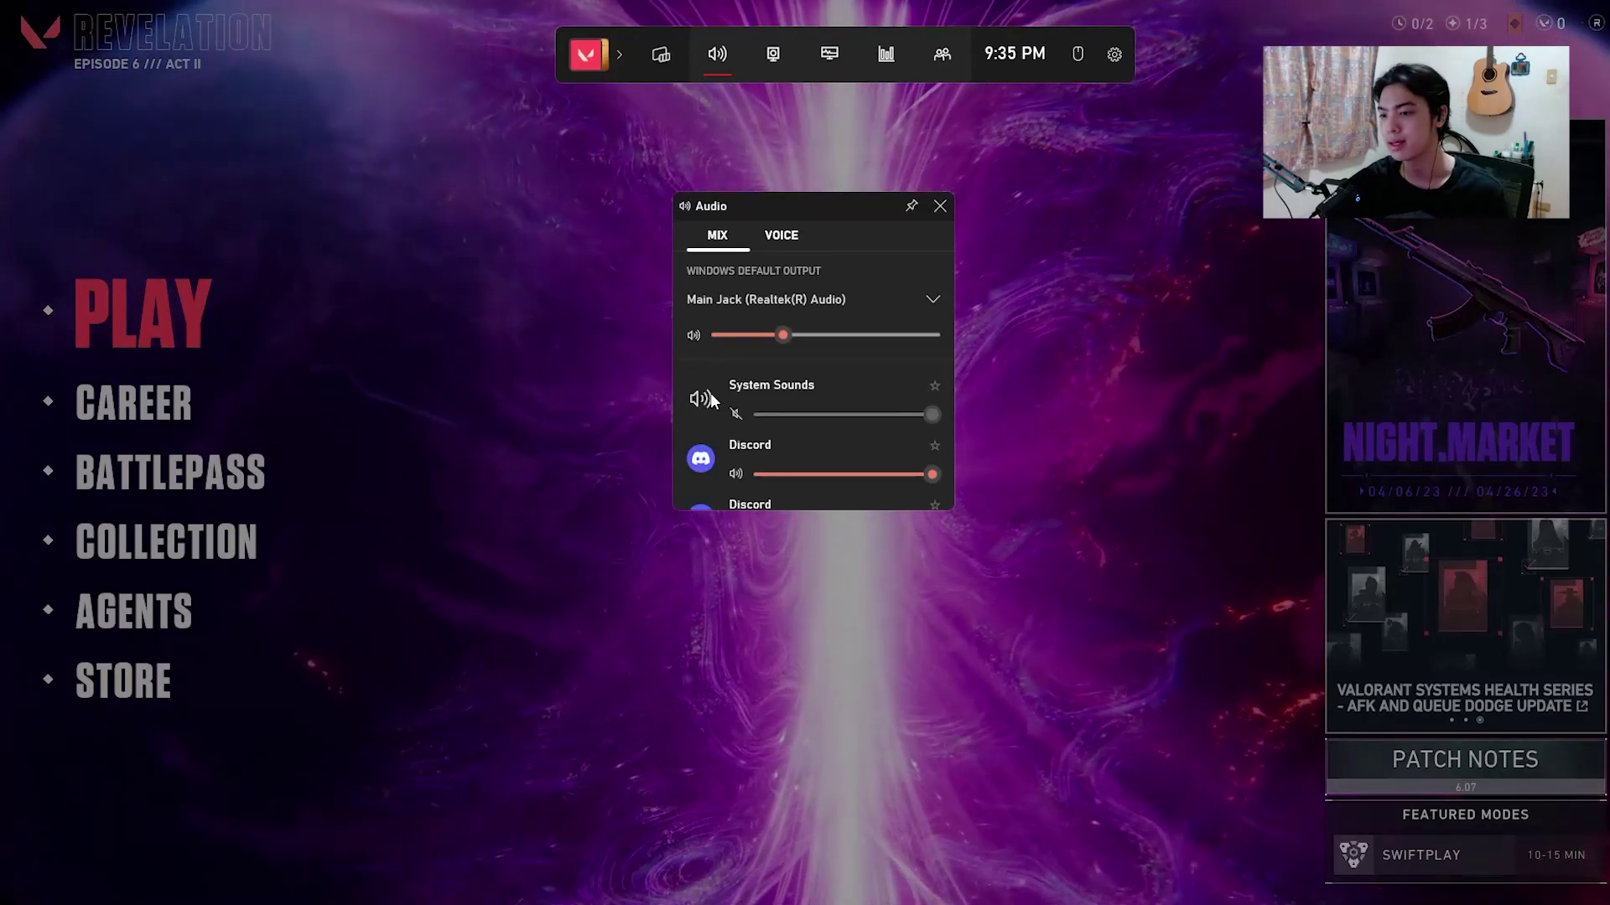
- Look through the individual volume sliders for System Sounds, Discord, steam and VALORANT
{"action": "scroll", "coordinate": [708, 394], "scroll_direction": "down", "scroll_amount": 3}
{"action": "scroll", "coordinate": [689, 425], "scroll_direction": "down", "scroll_amount": 2}
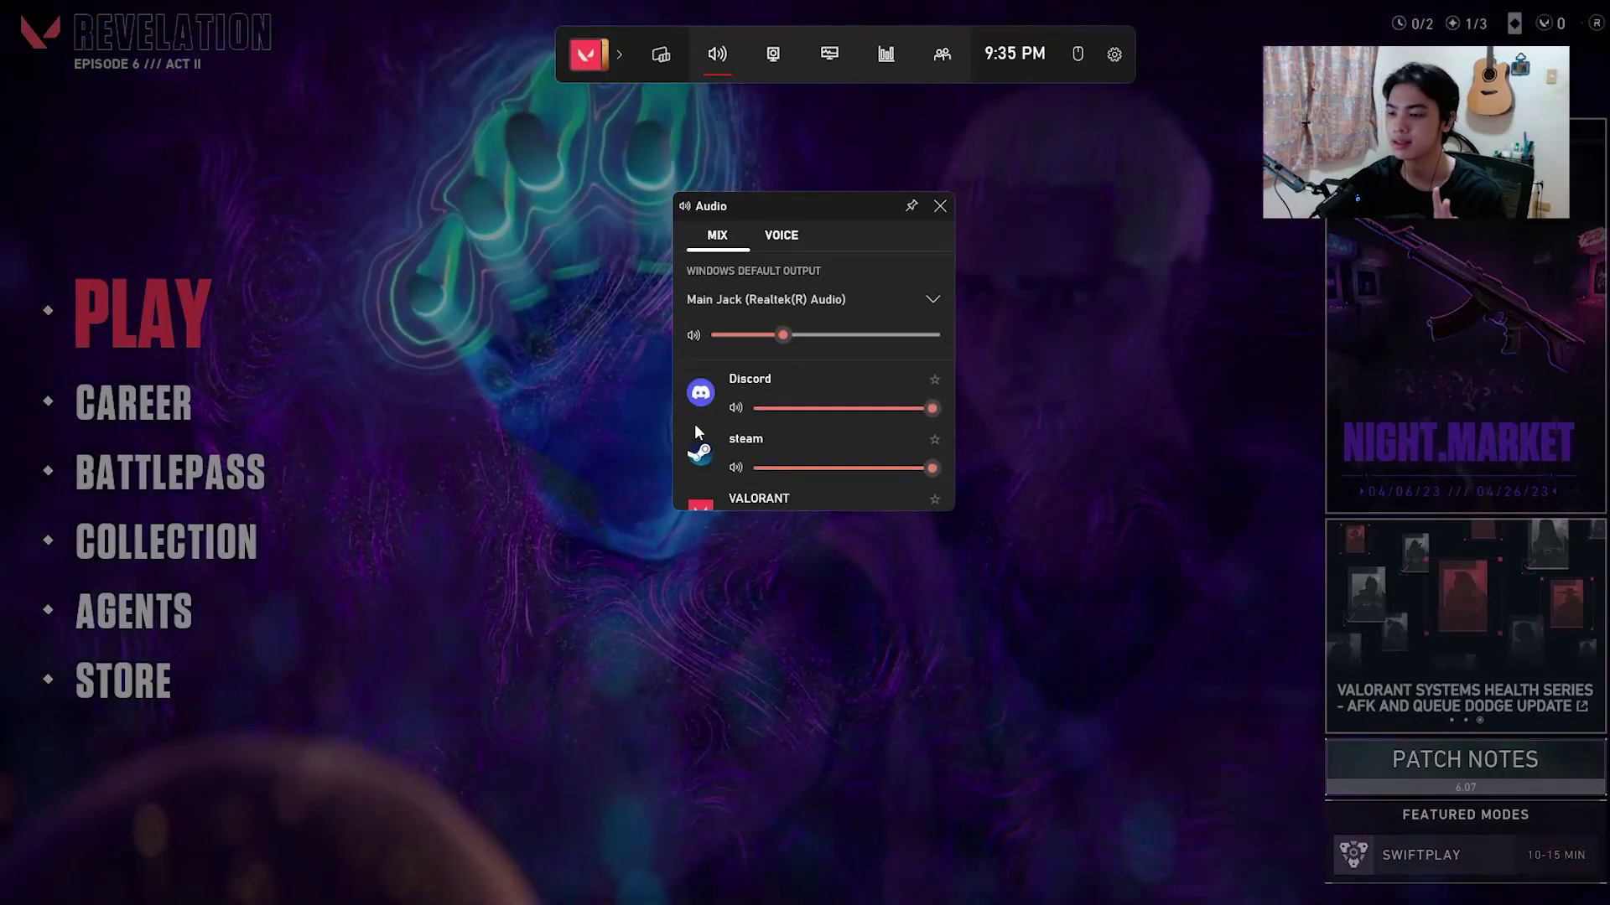
{"action": "scroll", "coordinate": [694, 424], "scroll_direction": "up", "scroll_amount": 5}
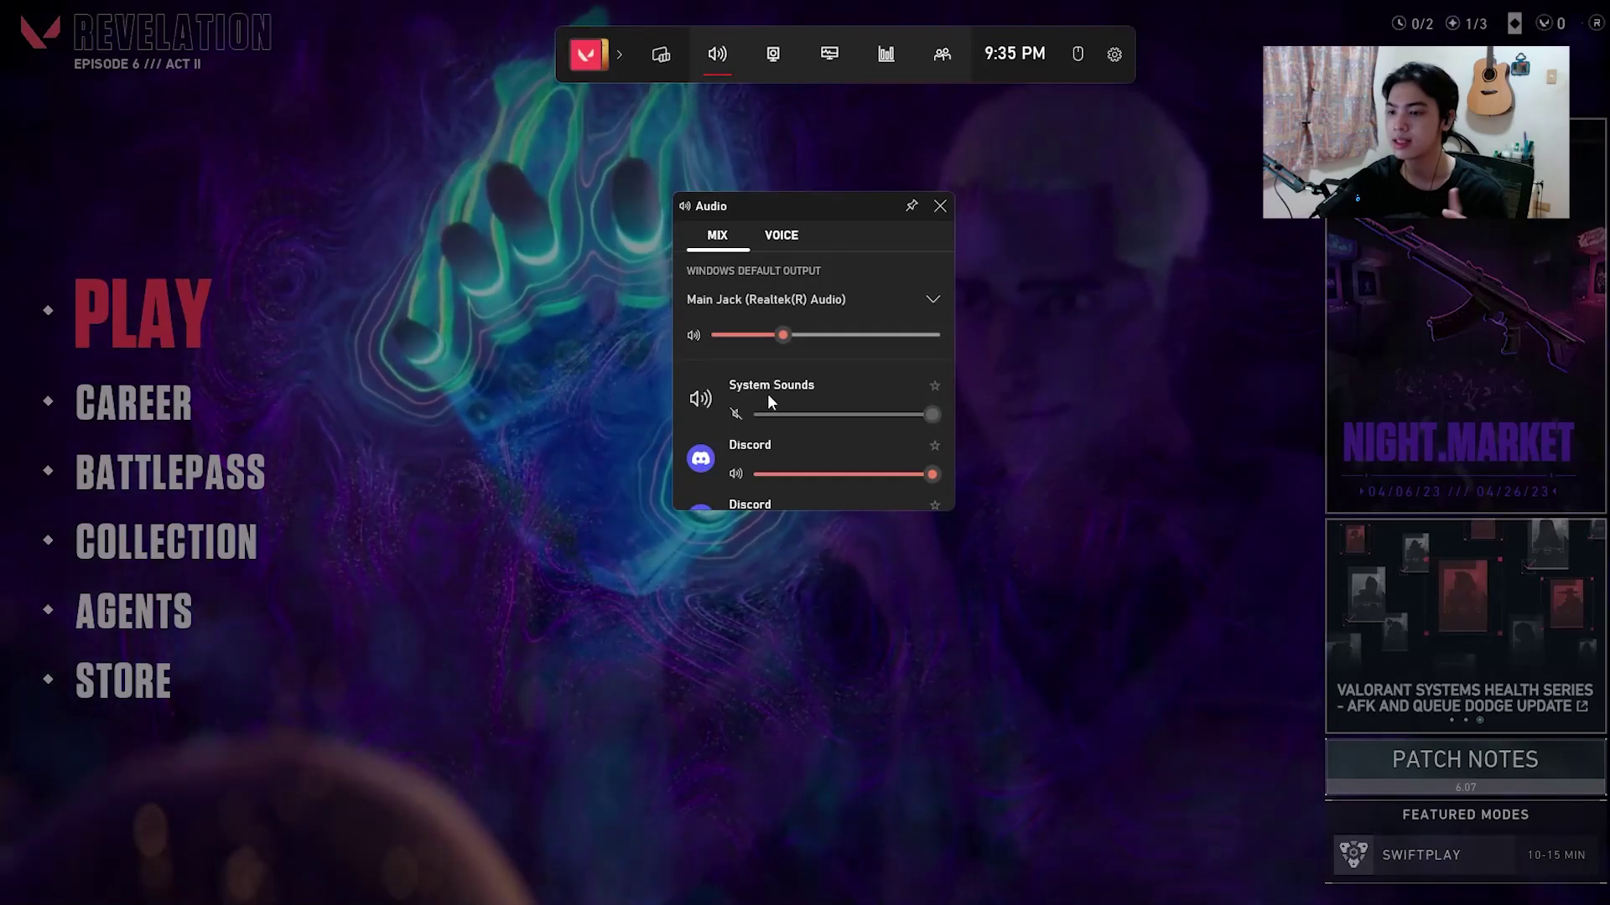
- Mark Chrome as a favourite in the Audio widget's mix and remove the mark again
{"action": "scroll", "coordinate": [863, 444], "scroll_direction": "down", "scroll_amount": 3}
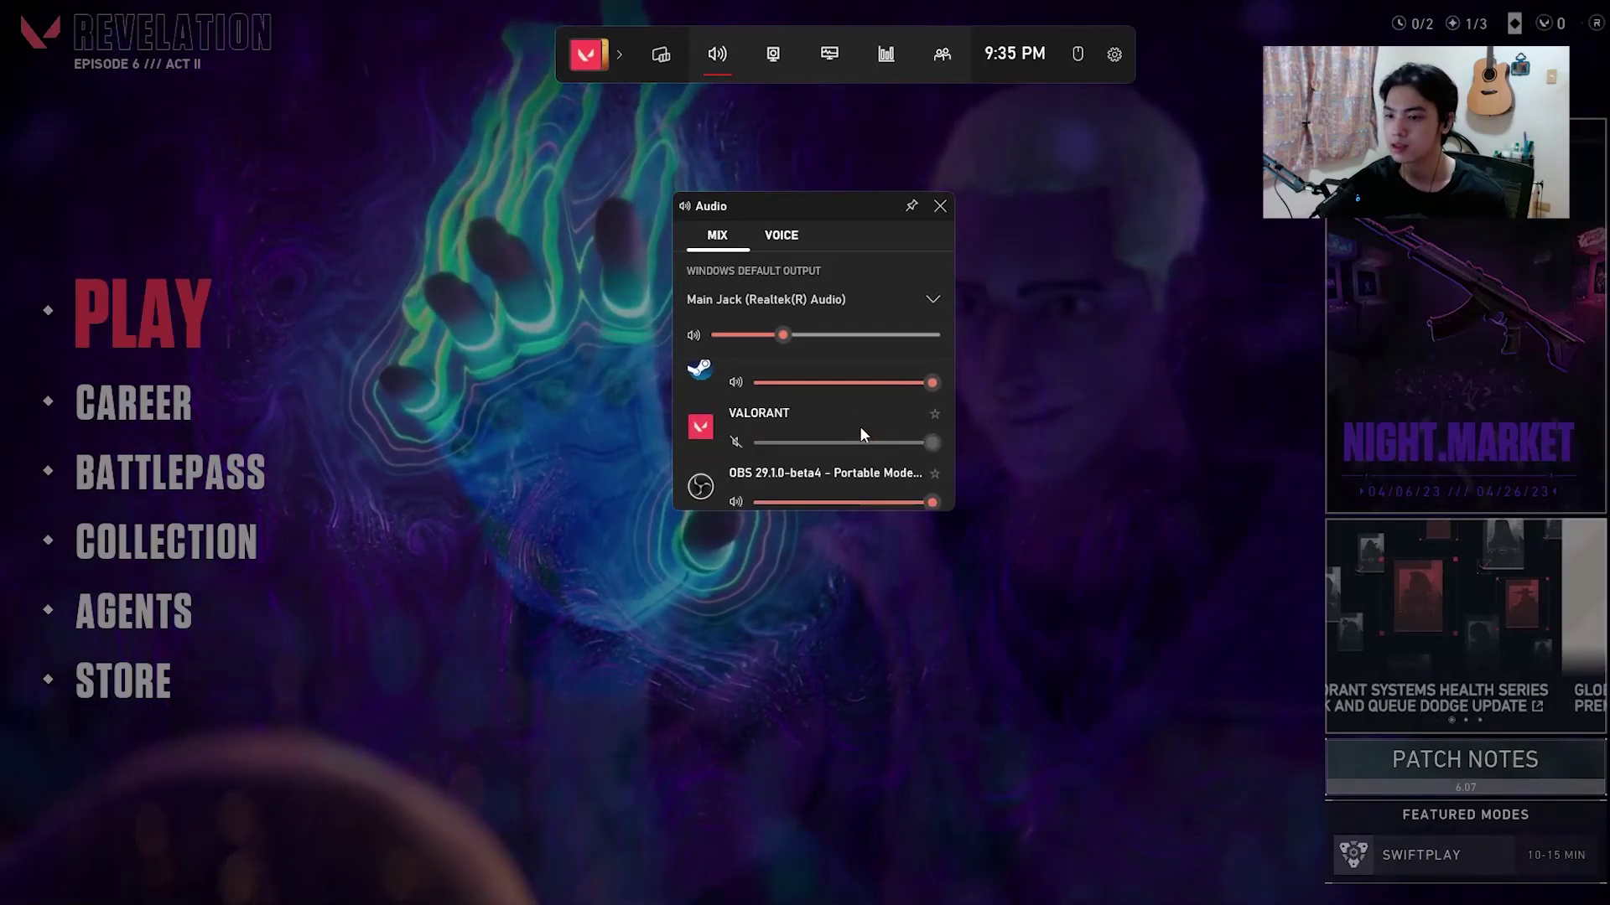
{"action": "scroll", "coordinate": [935, 425], "scroll_direction": "down", "scroll_amount": 3}
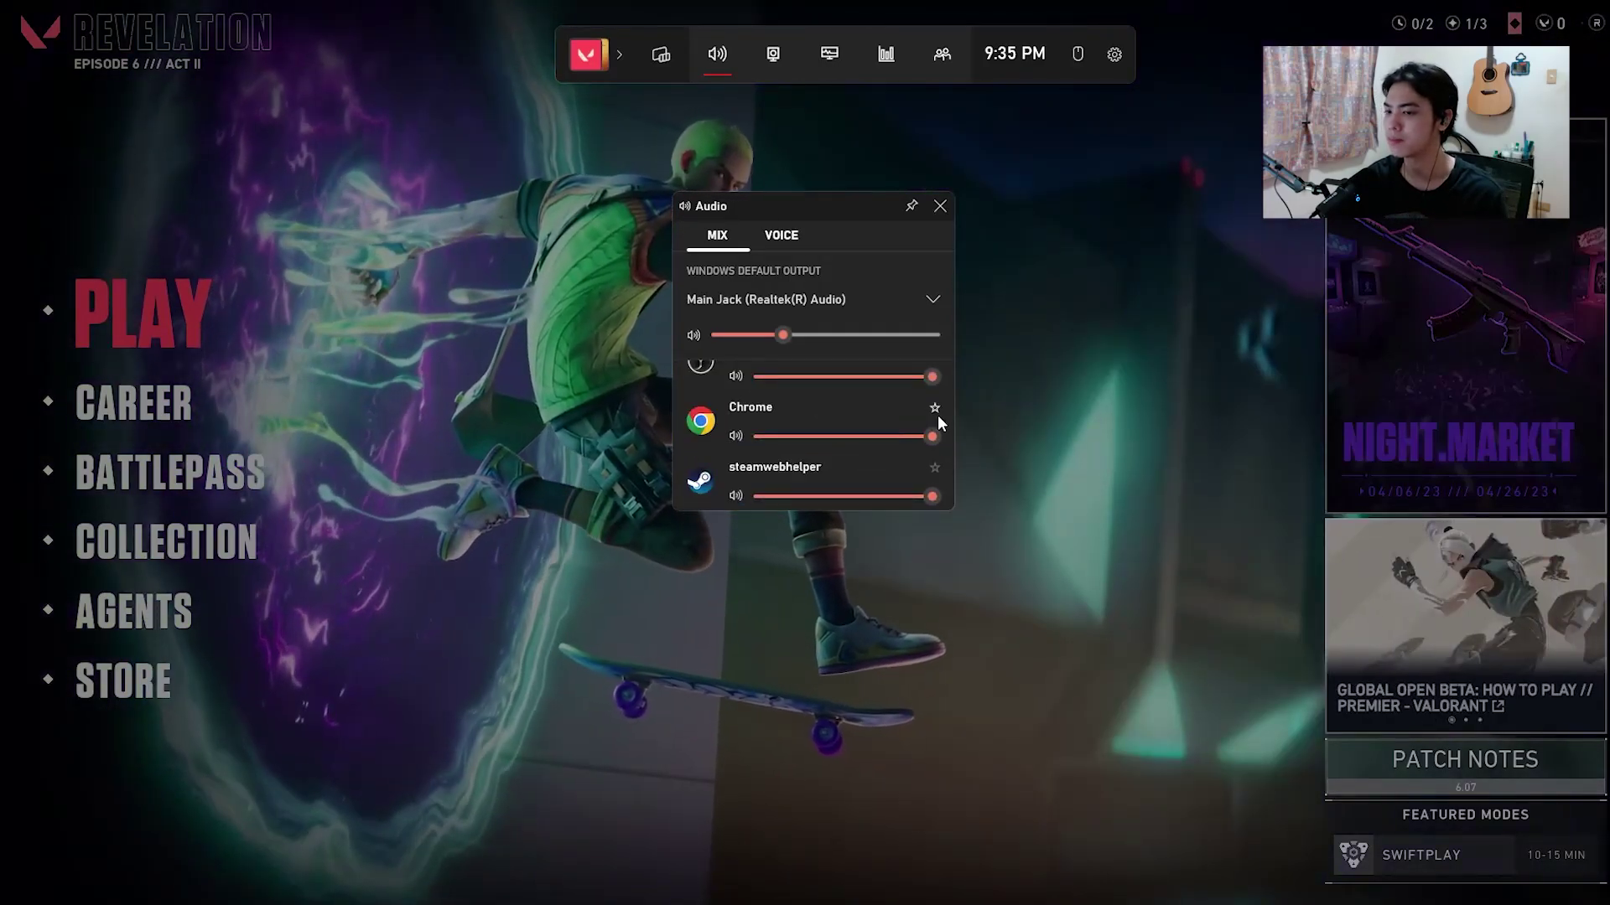
{"action": "left_click", "coordinate": [936, 411]}
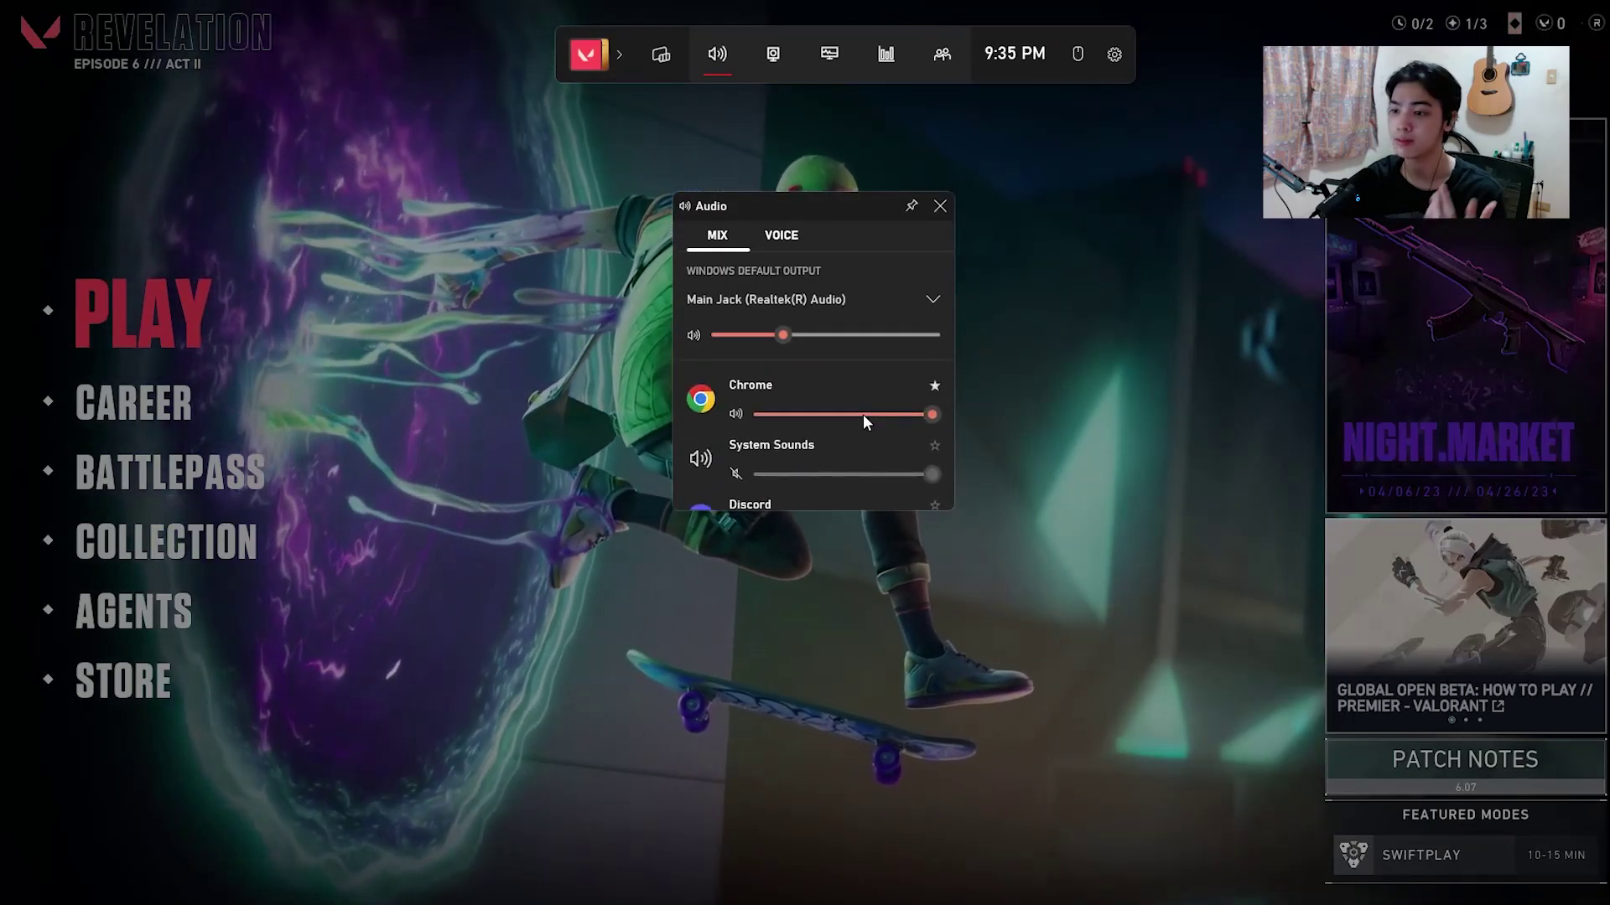
{"action": "left_click", "coordinate": [933, 385]}
- Mark Chrome, VALORANT and both Discord entries as favourites in the Audio widget's mix
{"action": "scroll", "coordinate": [864, 419], "scroll_direction": "down", "scroll_amount": 5}
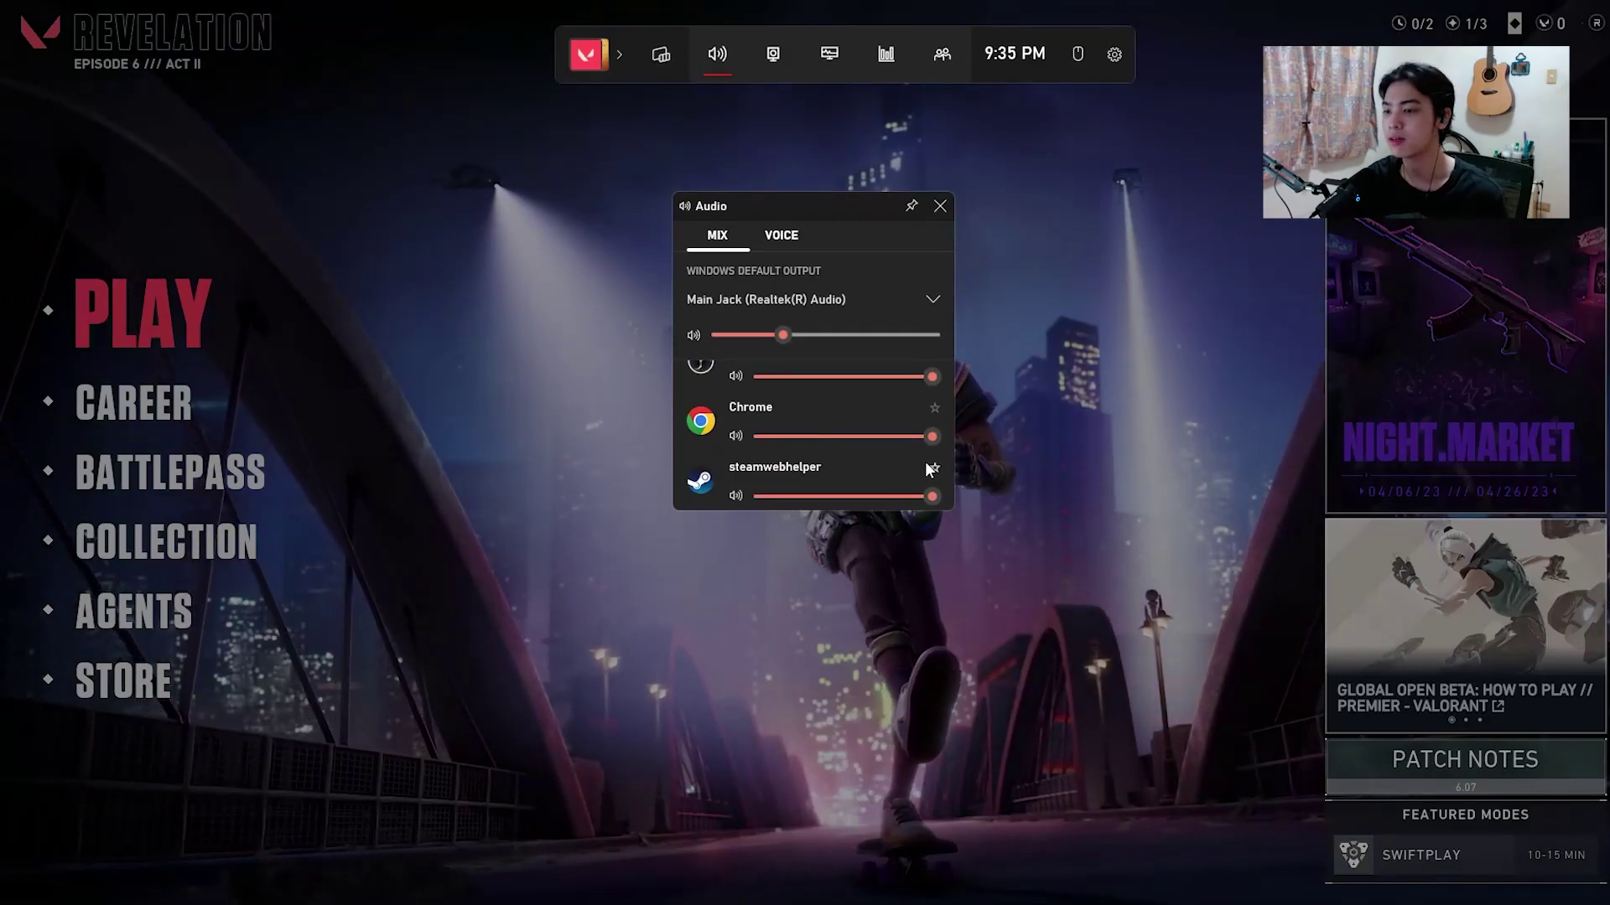
{"action": "scroll", "coordinate": [934, 442], "scroll_direction": "up", "scroll_amount": 3}
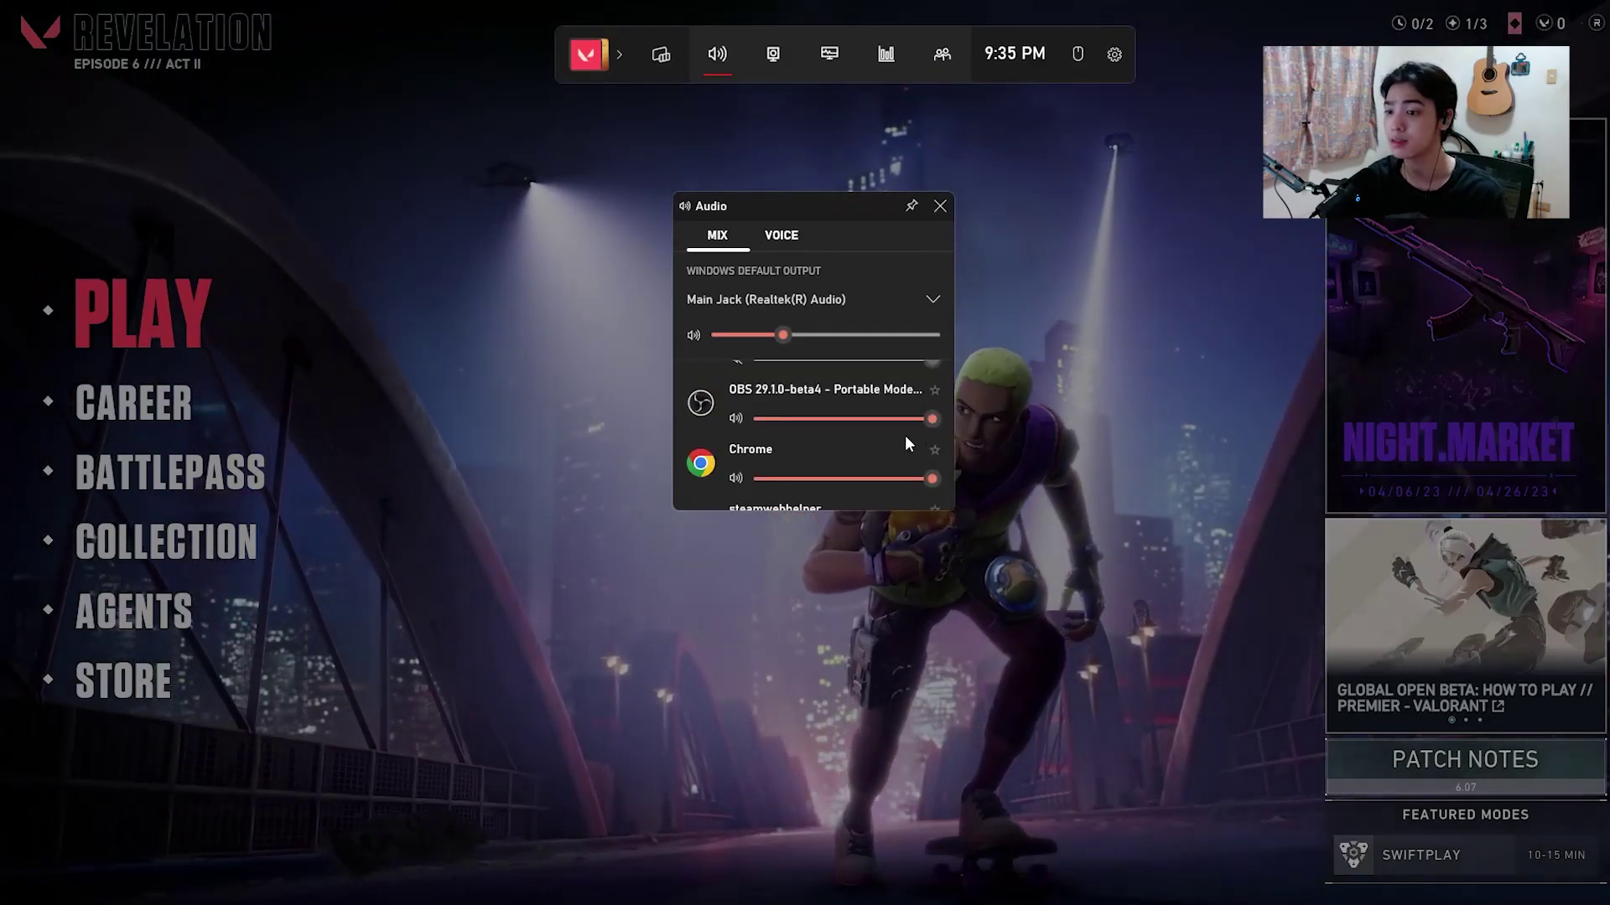
{"action": "scroll", "coordinate": [883, 436], "scroll_direction": "up", "scroll_amount": 2}
{"action": "scroll", "coordinate": [882, 436], "scroll_direction": "down", "scroll_amount": 3}
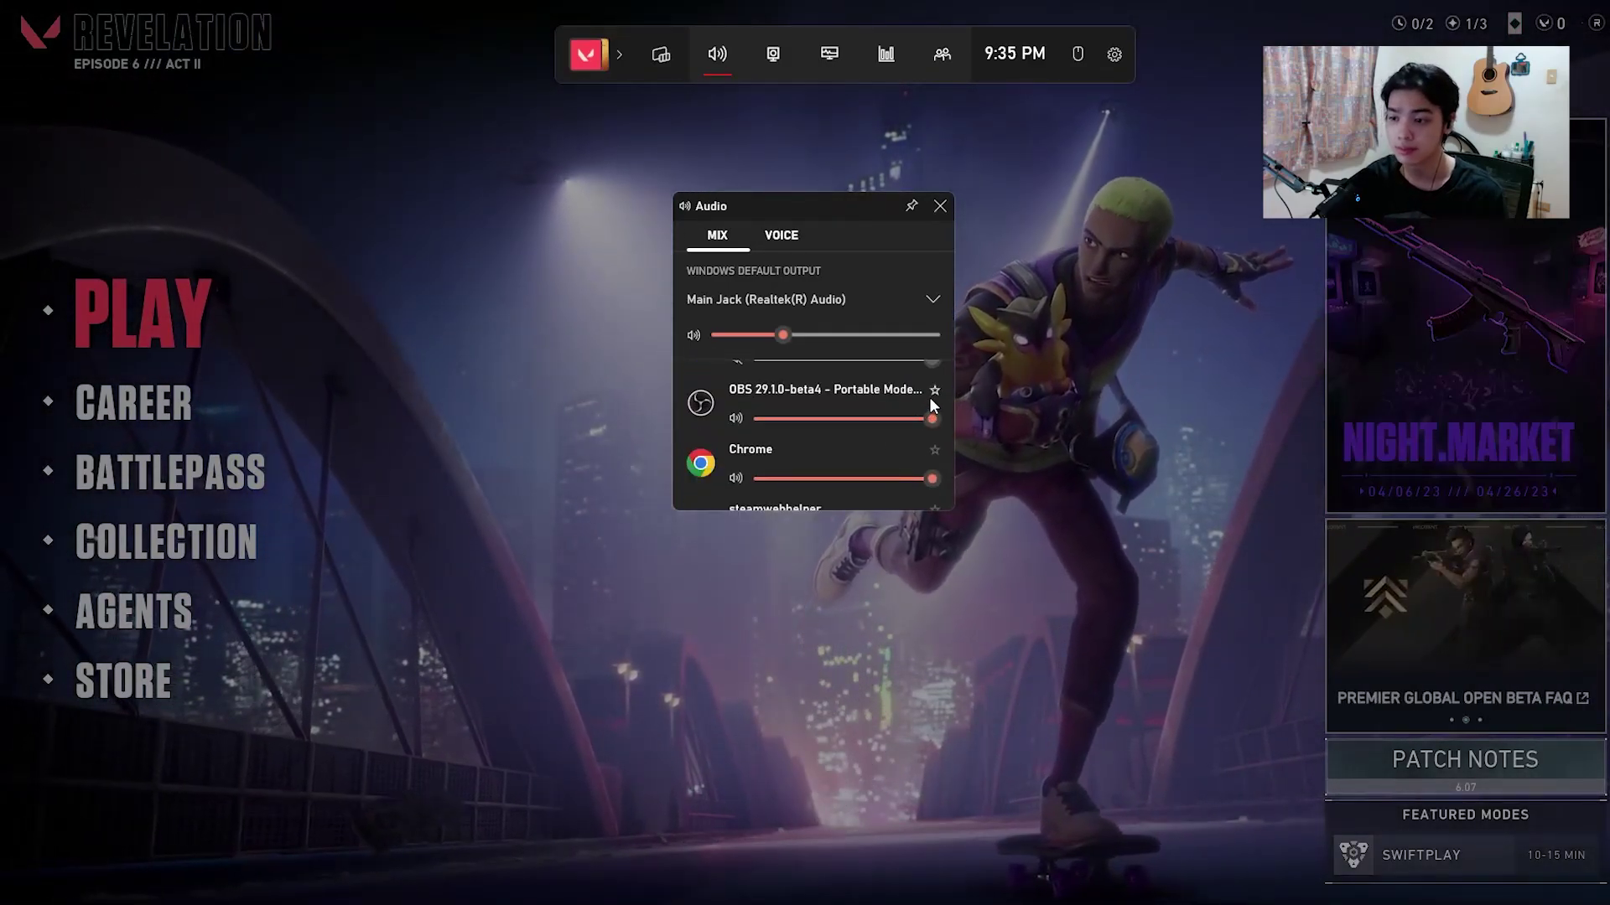
{"action": "scroll", "coordinate": [914, 444], "scroll_direction": "up", "scroll_amount": 3}
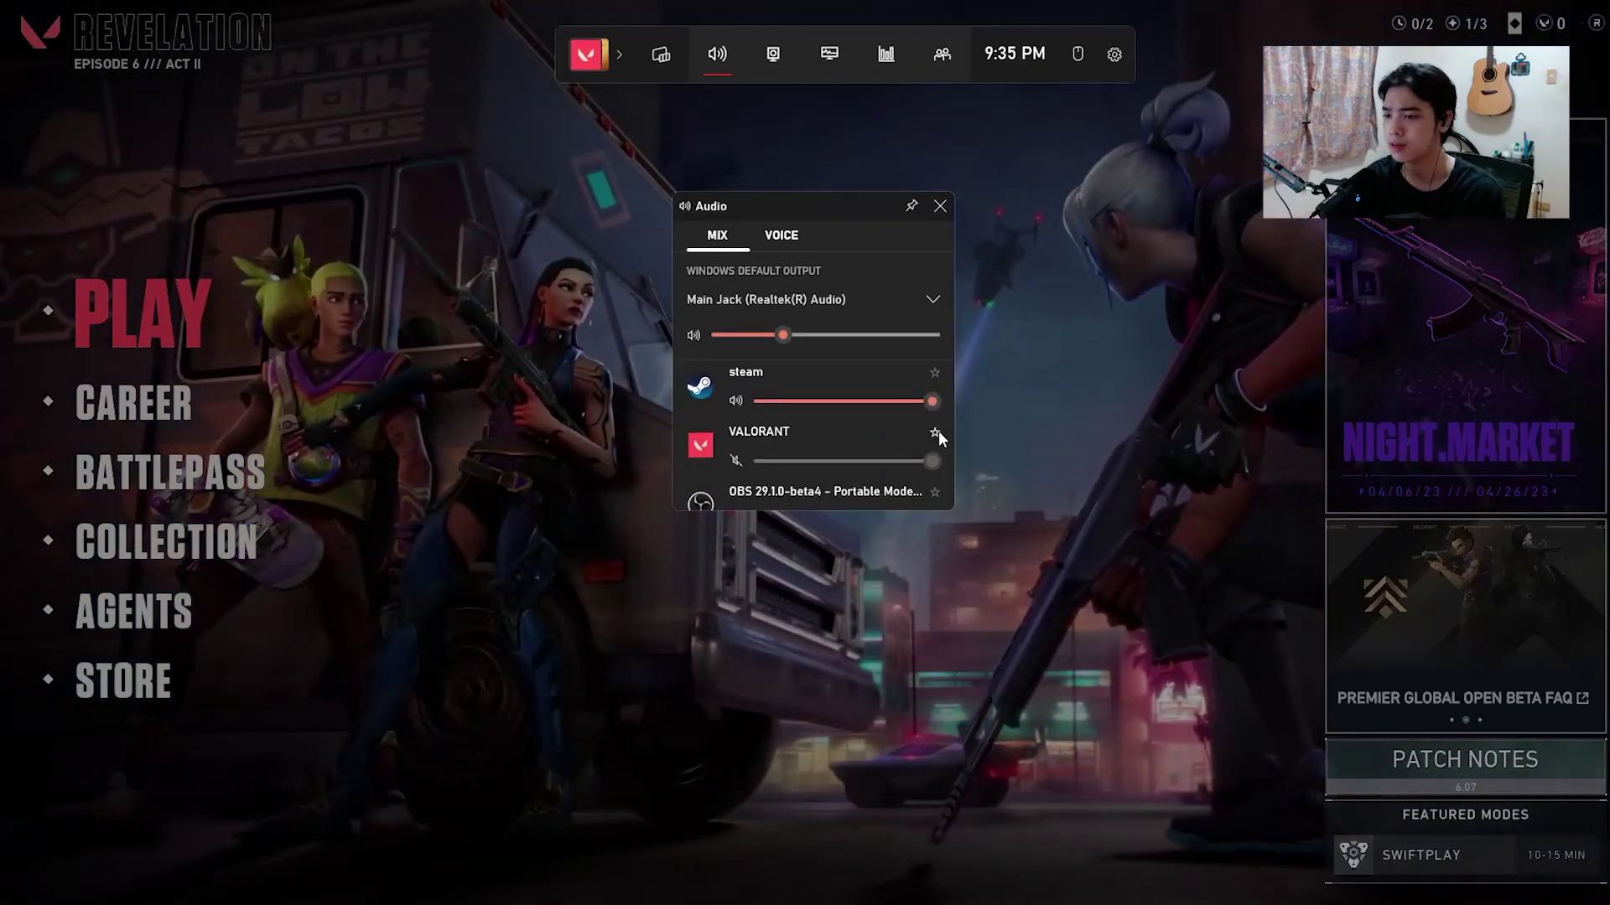
{"action": "scroll", "coordinate": [919, 435], "scroll_direction": "up", "scroll_amount": 2}
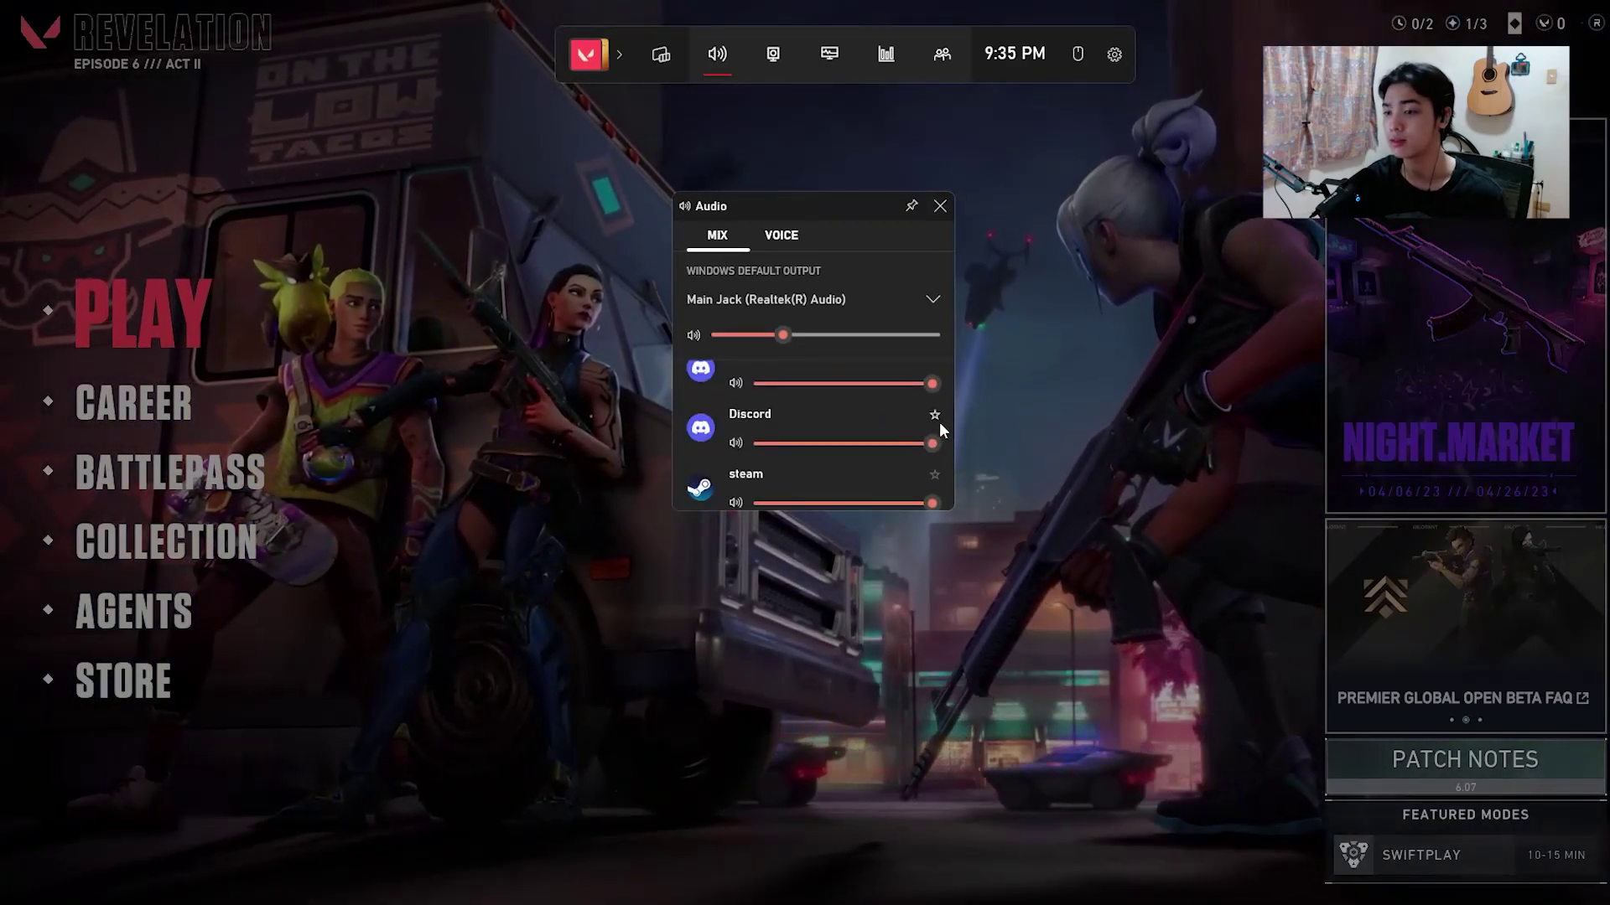
{"action": "scroll", "coordinate": [923, 455], "scroll_direction": "up", "scroll_amount": 3}
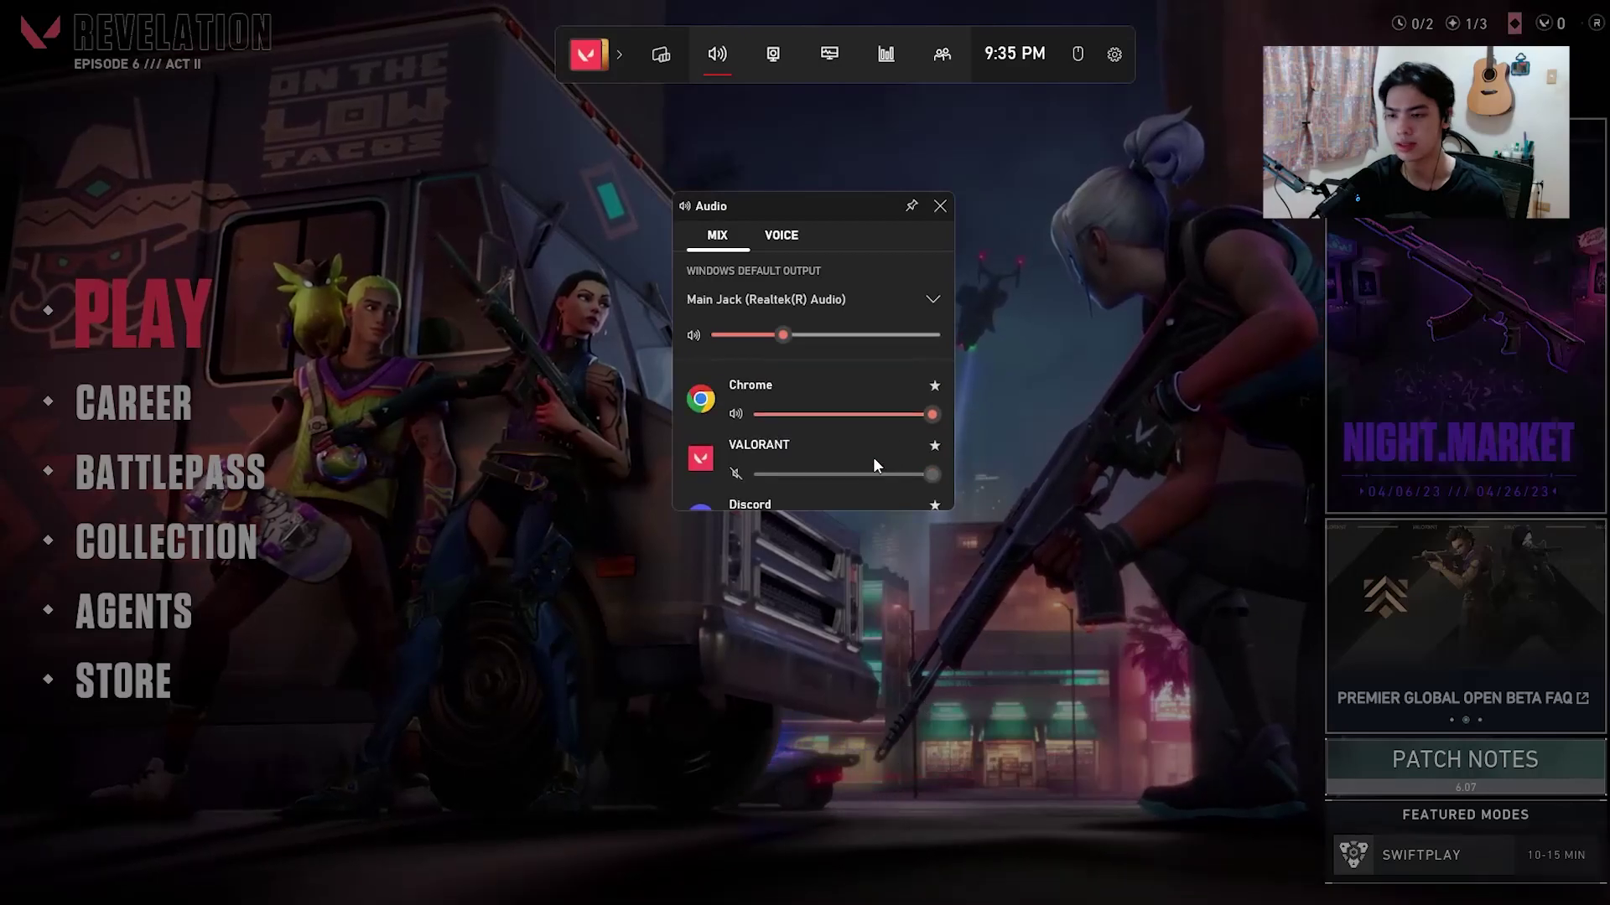
{"action": "scroll", "coordinate": [872, 441], "scroll_direction": "down", "scroll_amount": 1}
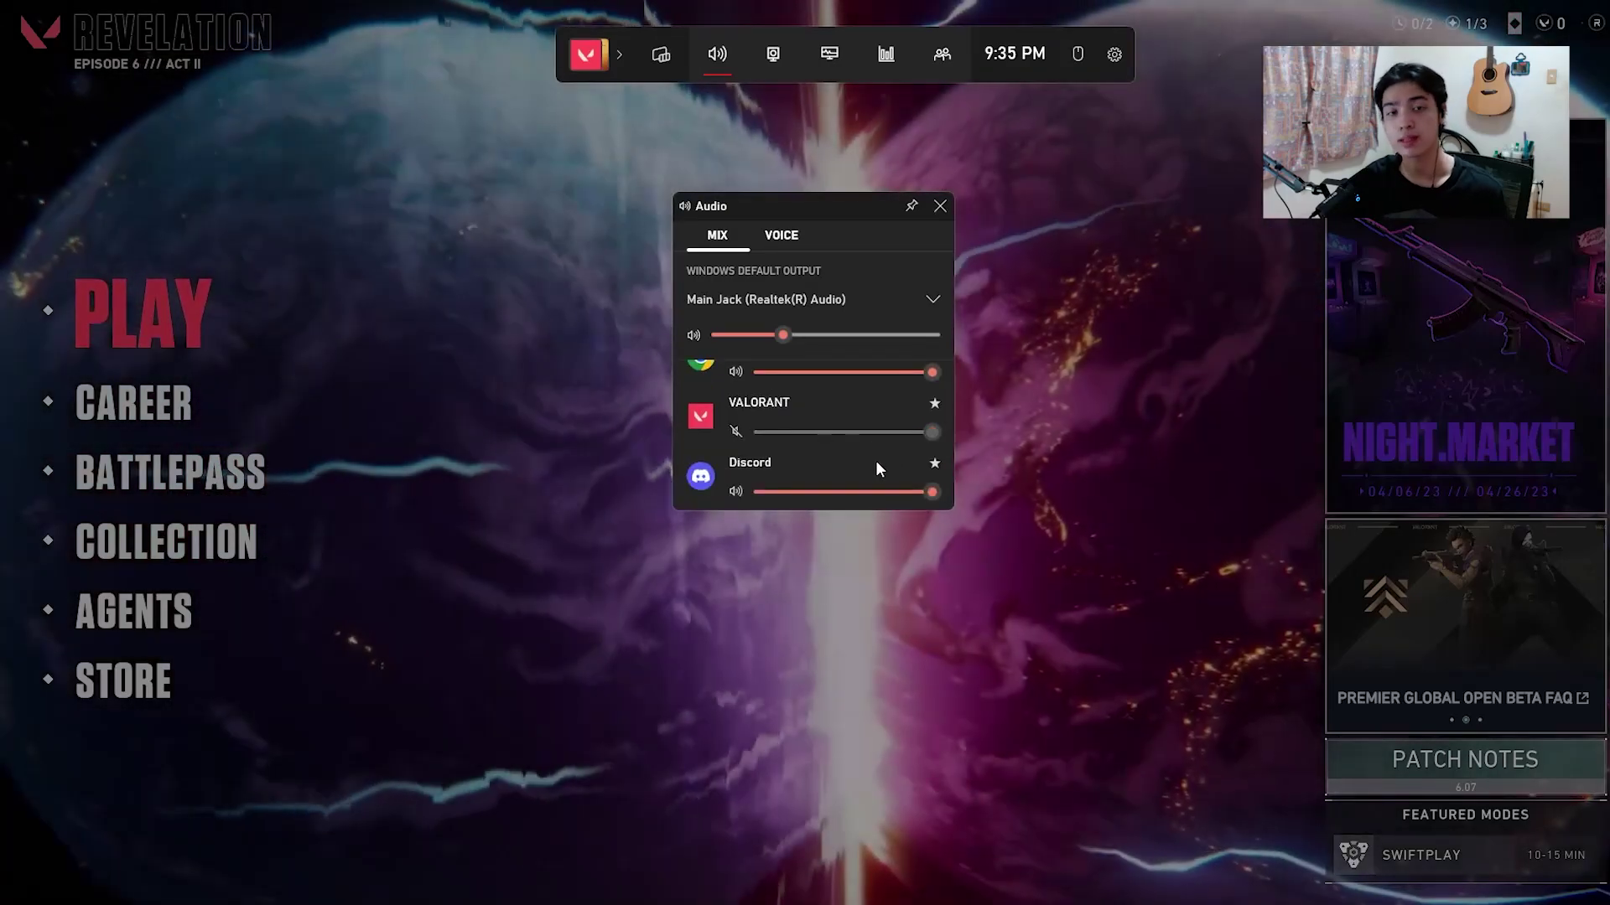
{"action": "scroll", "coordinate": [743, 420], "scroll_direction": "up", "scroll_amount": 1}
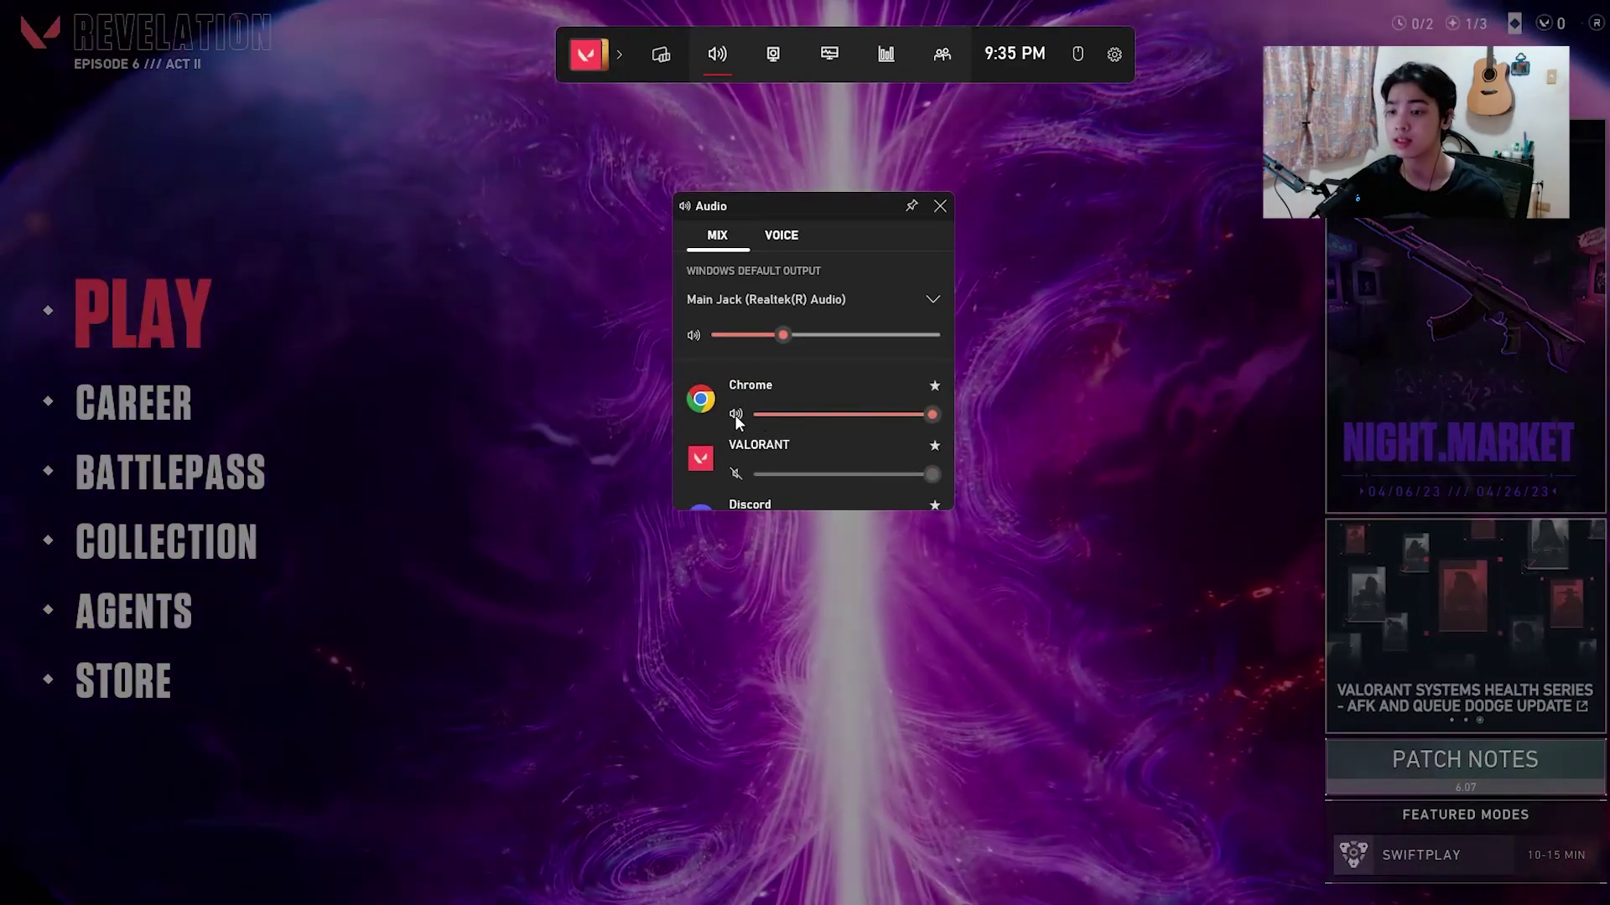
- Mute and unmute Chrome in the mix, and lower its volume before restoring it to 100
{"action": "left_click", "coordinate": [735, 414]}
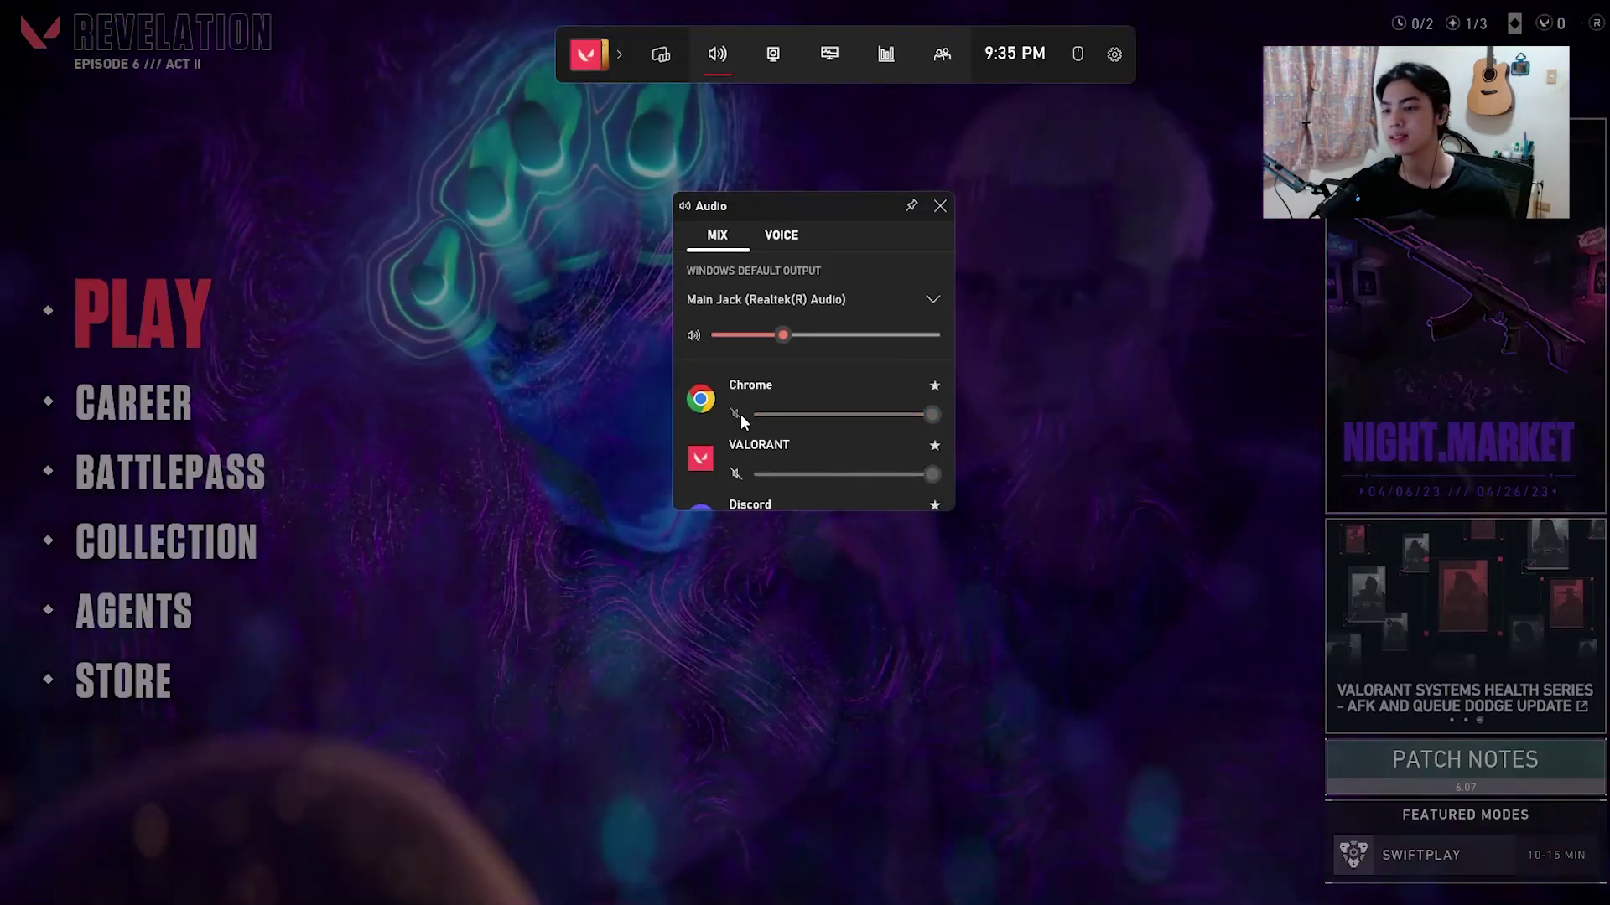
{"action": "left_click", "coordinate": [735, 414]}
{"action": "left_click_drag", "start_coordinate": [932, 414], "coordinate": [884, 415]}
{"action": "mouse_move", "coordinate": [761, 414]}
{"action": "left_mouse_down"}
{"action": "mouse_move", "coordinate": [839, 410]}
{"action": "mouse_move", "coordinate": [766, 417]}
{"action": "left_mouse_up"}
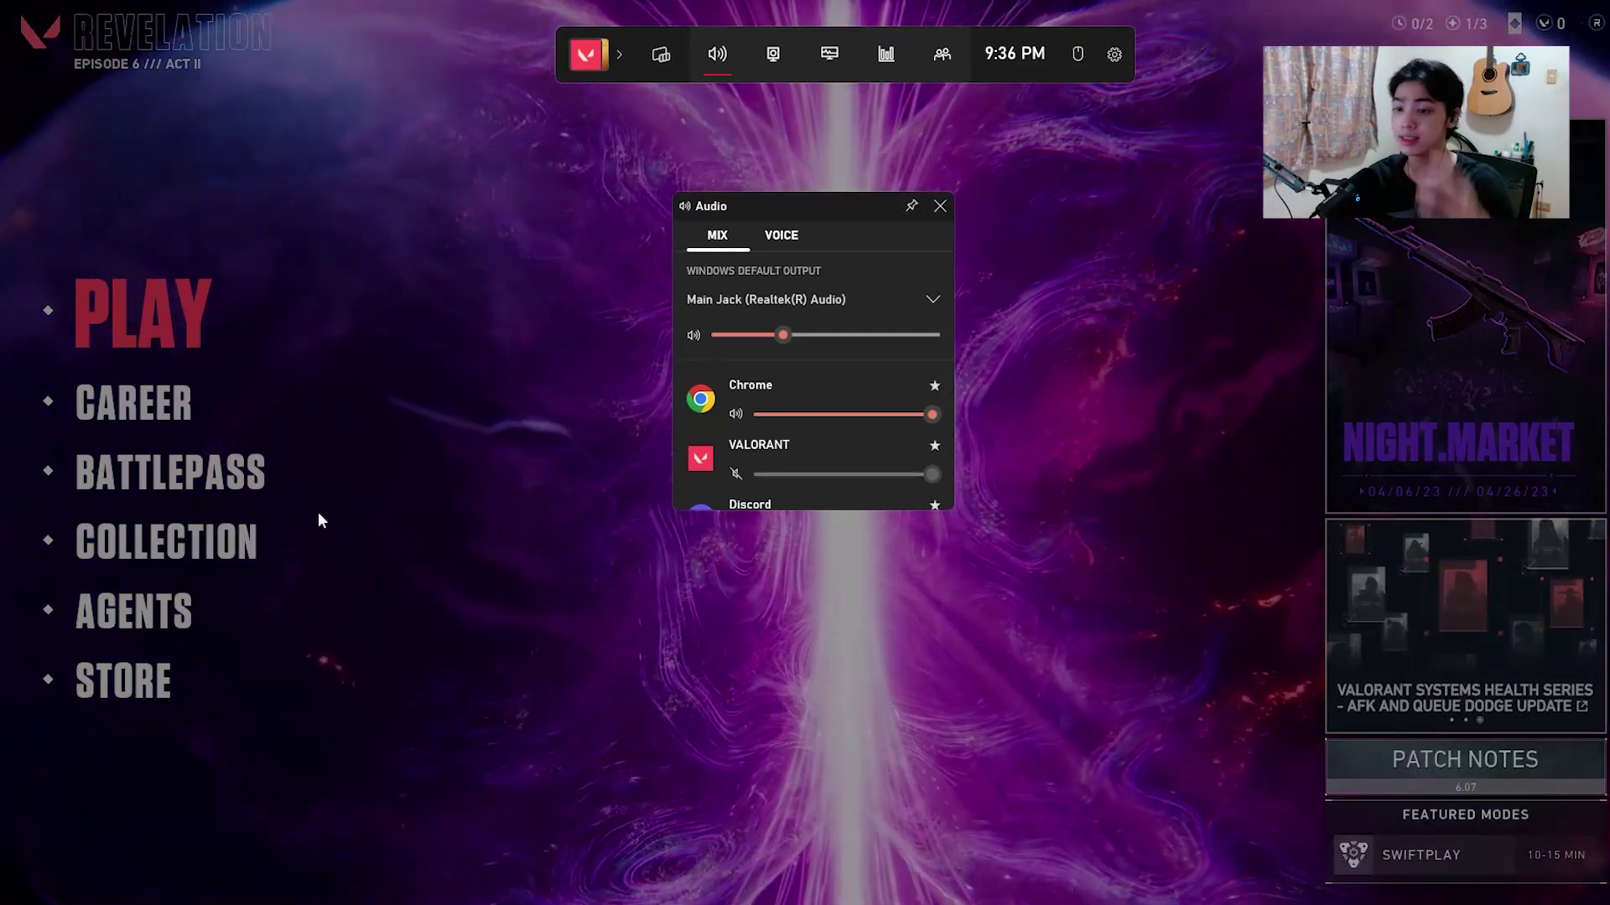
- Look through the non-favourite apps in the mix and return to Chrome's volume slider among the favourites
{"action": "scroll", "coordinate": [683, 425], "scroll_direction": "down", "scroll_amount": 3}
{"action": "scroll", "coordinate": [680, 418], "scroll_direction": "down", "scroll_amount": 3}
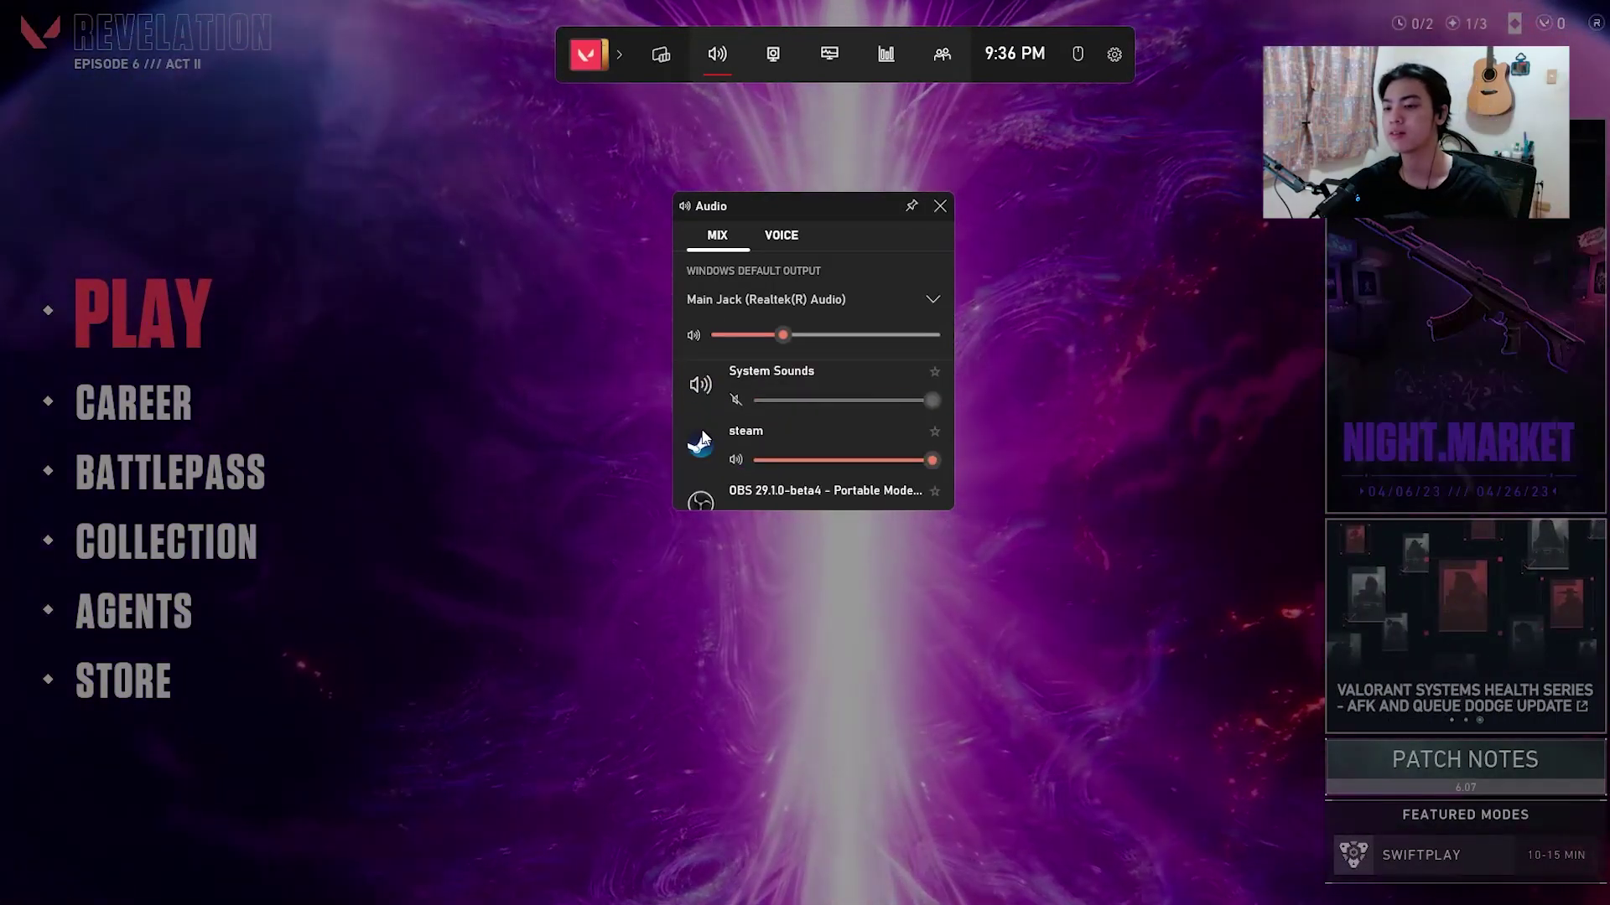
{"action": "scroll", "coordinate": [702, 430], "scroll_direction": "up", "scroll_amount": 2}
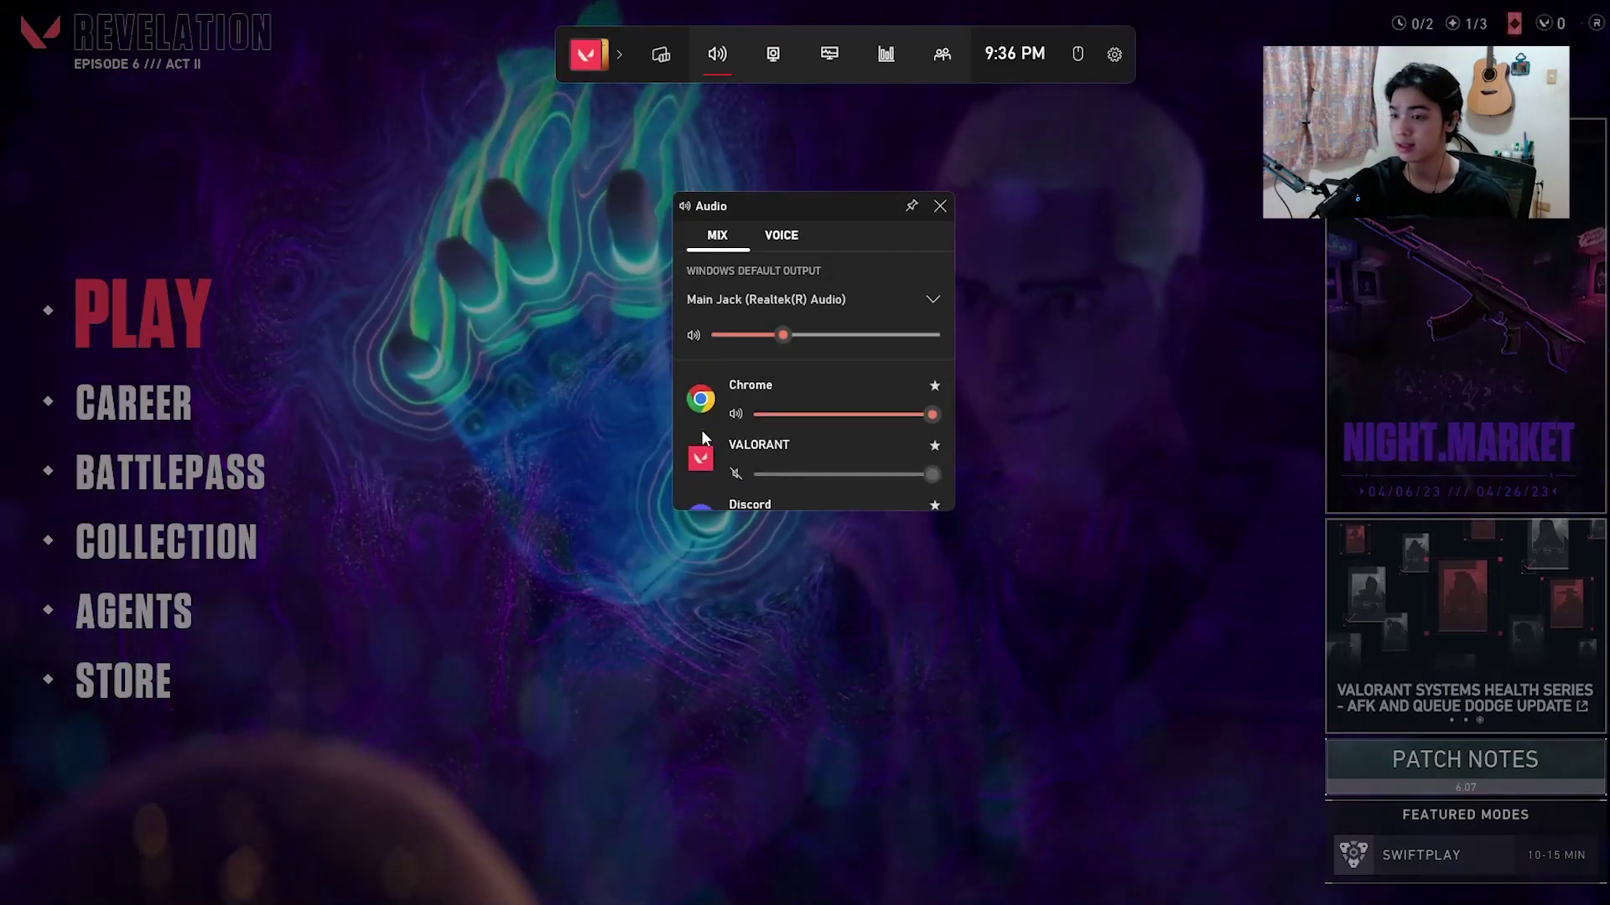
{"action": "mouse_move", "coordinate": [930, 416]}
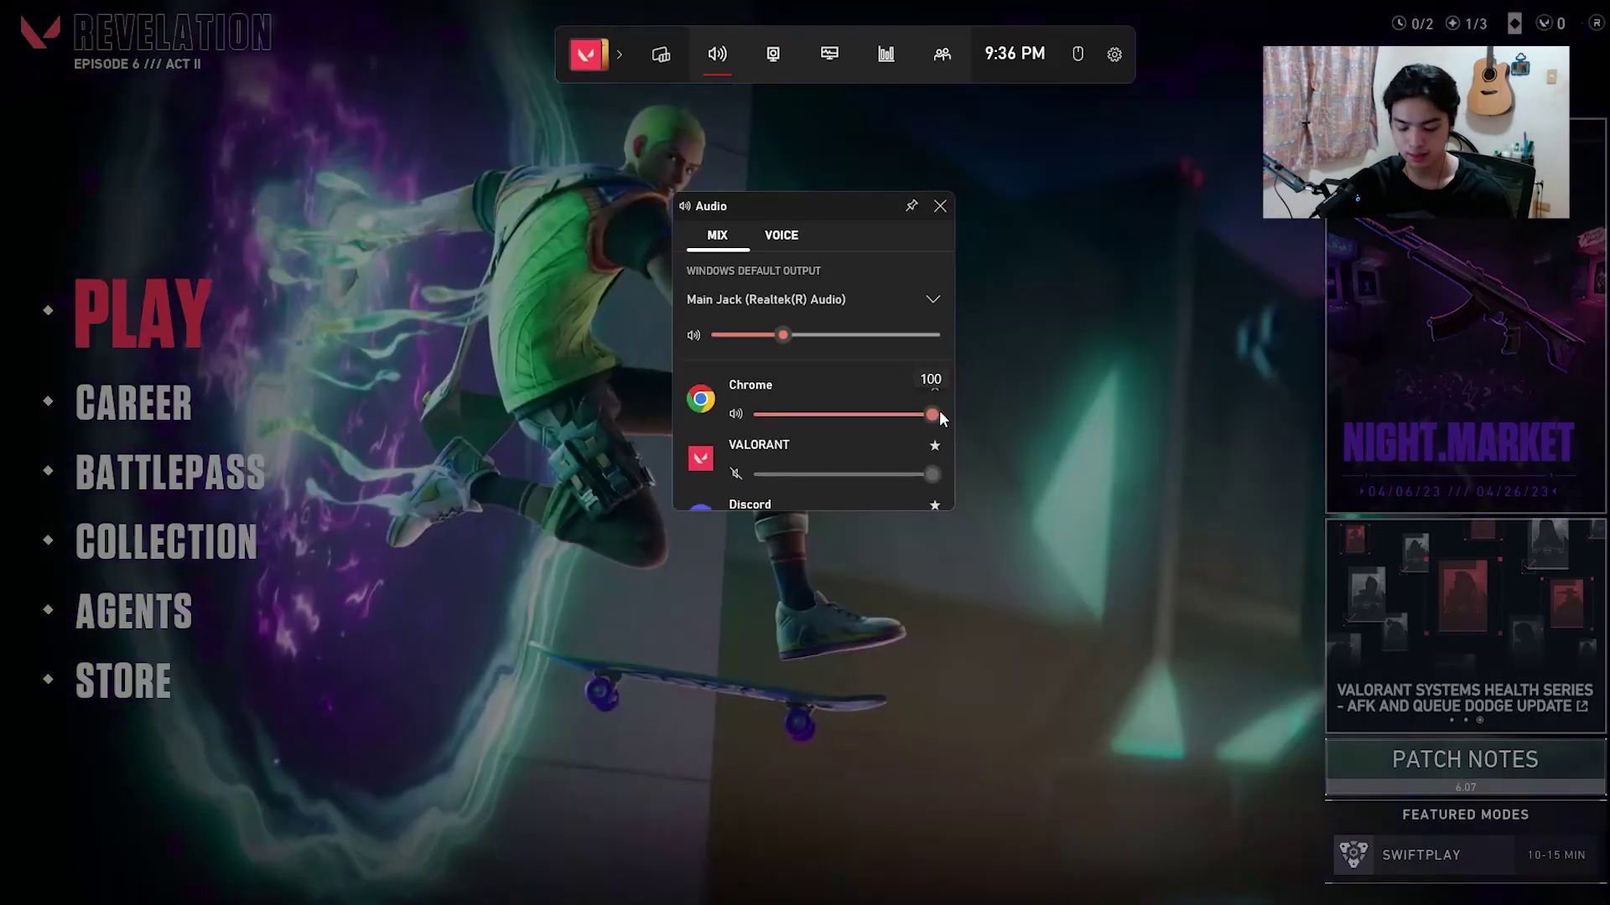
- Leave the overlay to visit the game's Play lobby, return to the main menu and reopen Game Bar
{"action": "left_click", "coordinate": [919, 514]}
{"action": "left_click", "coordinate": [265, 367]}
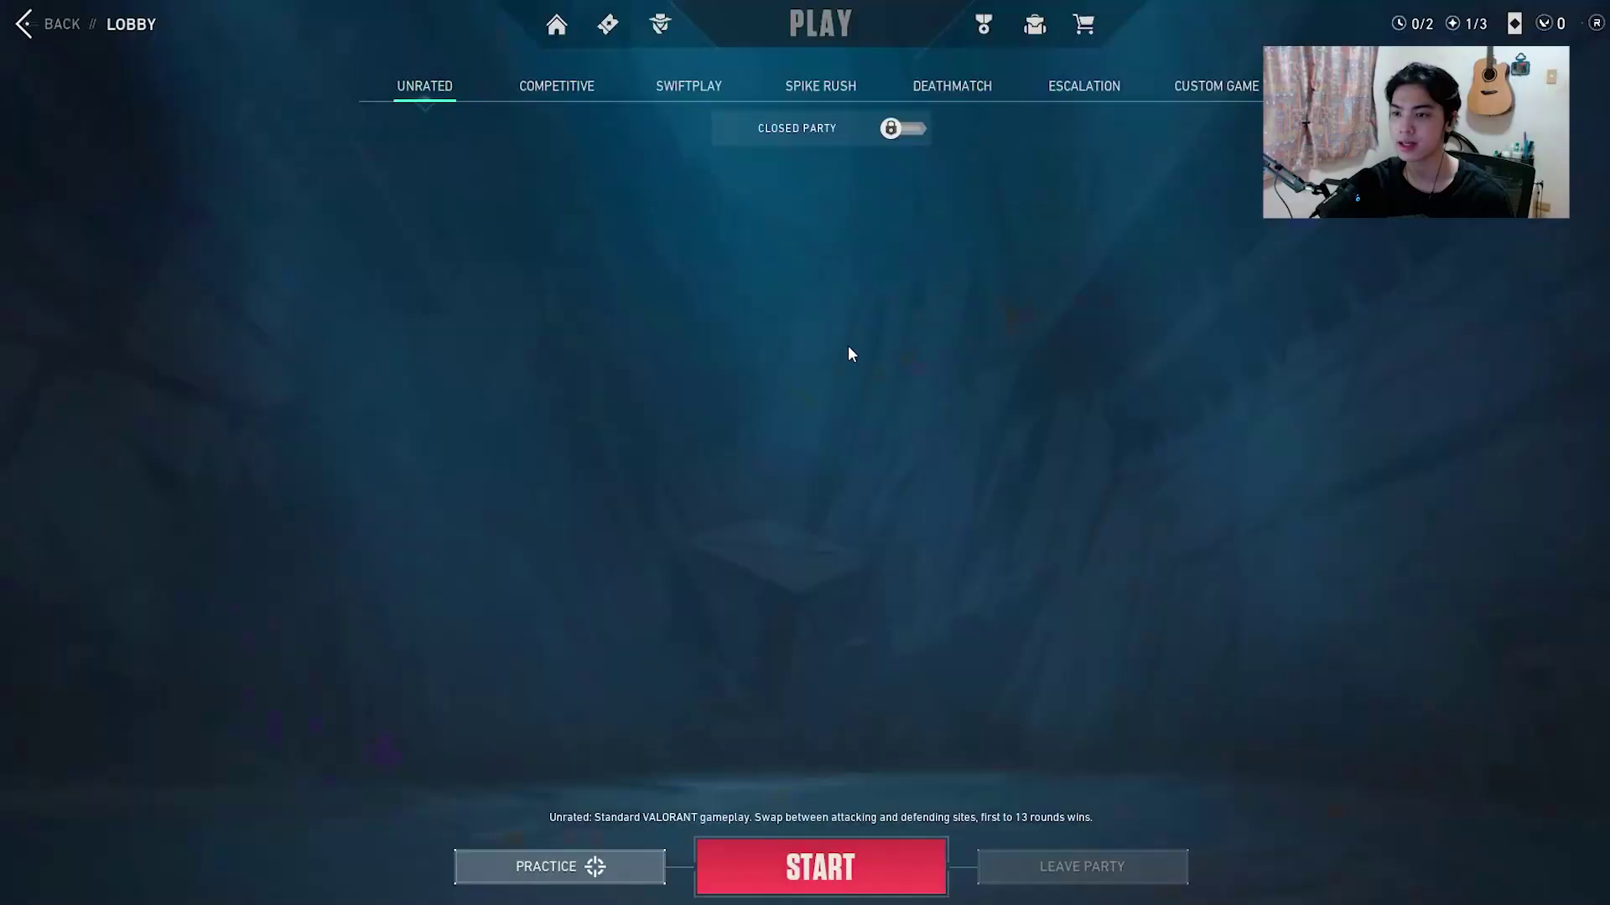
{"action": "left_click", "coordinate": [50, 34]}
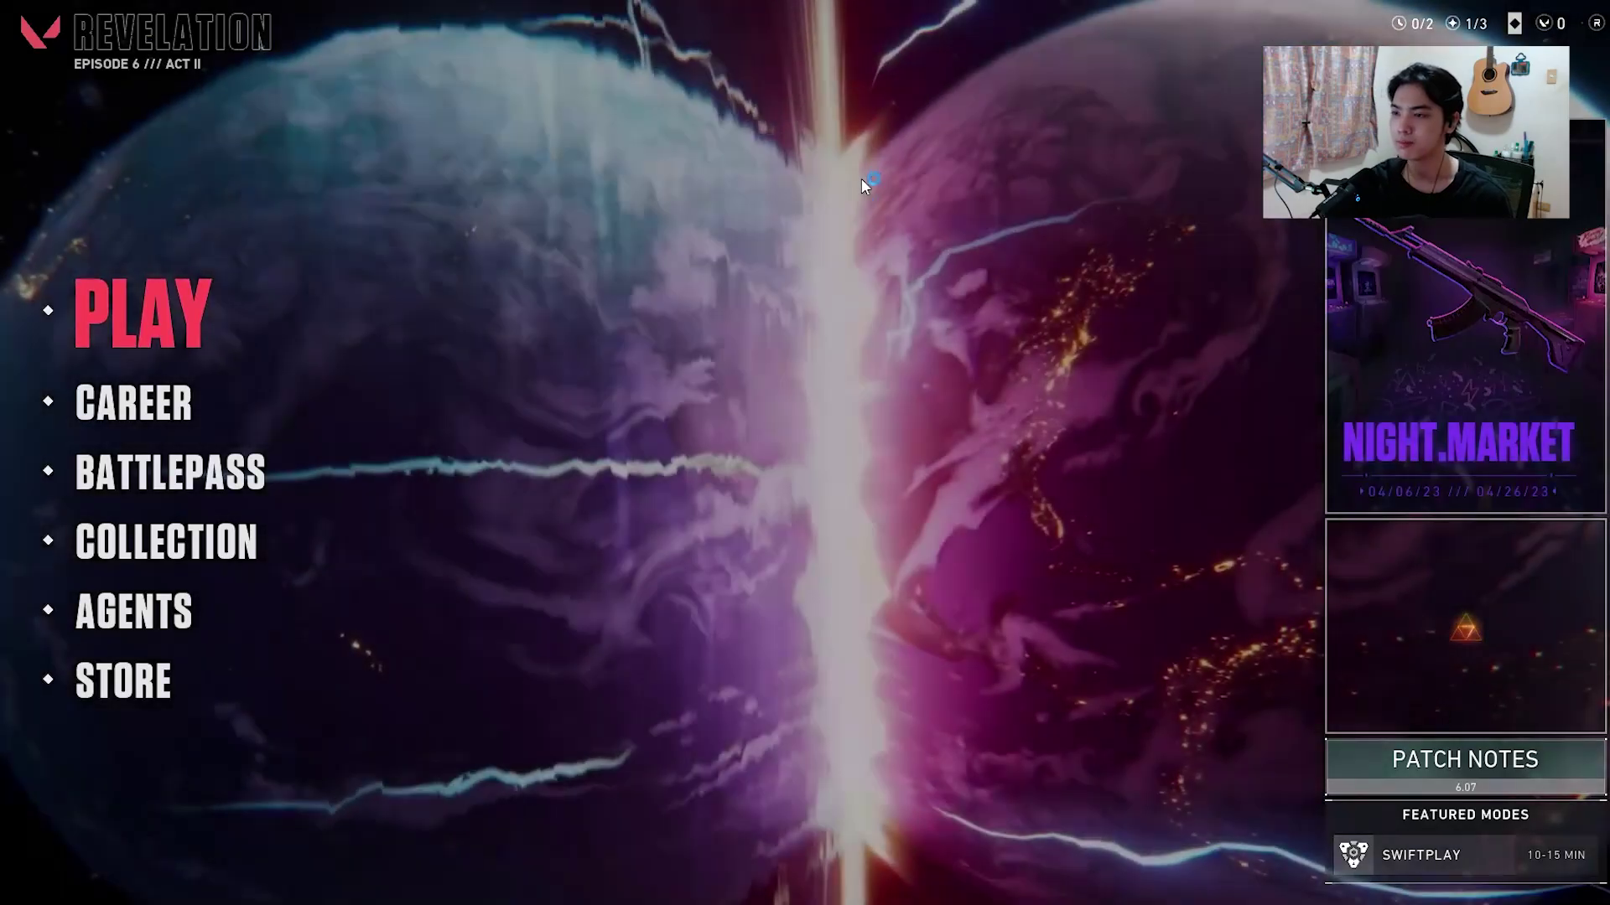
{"action": "key", "text": "super+g"}
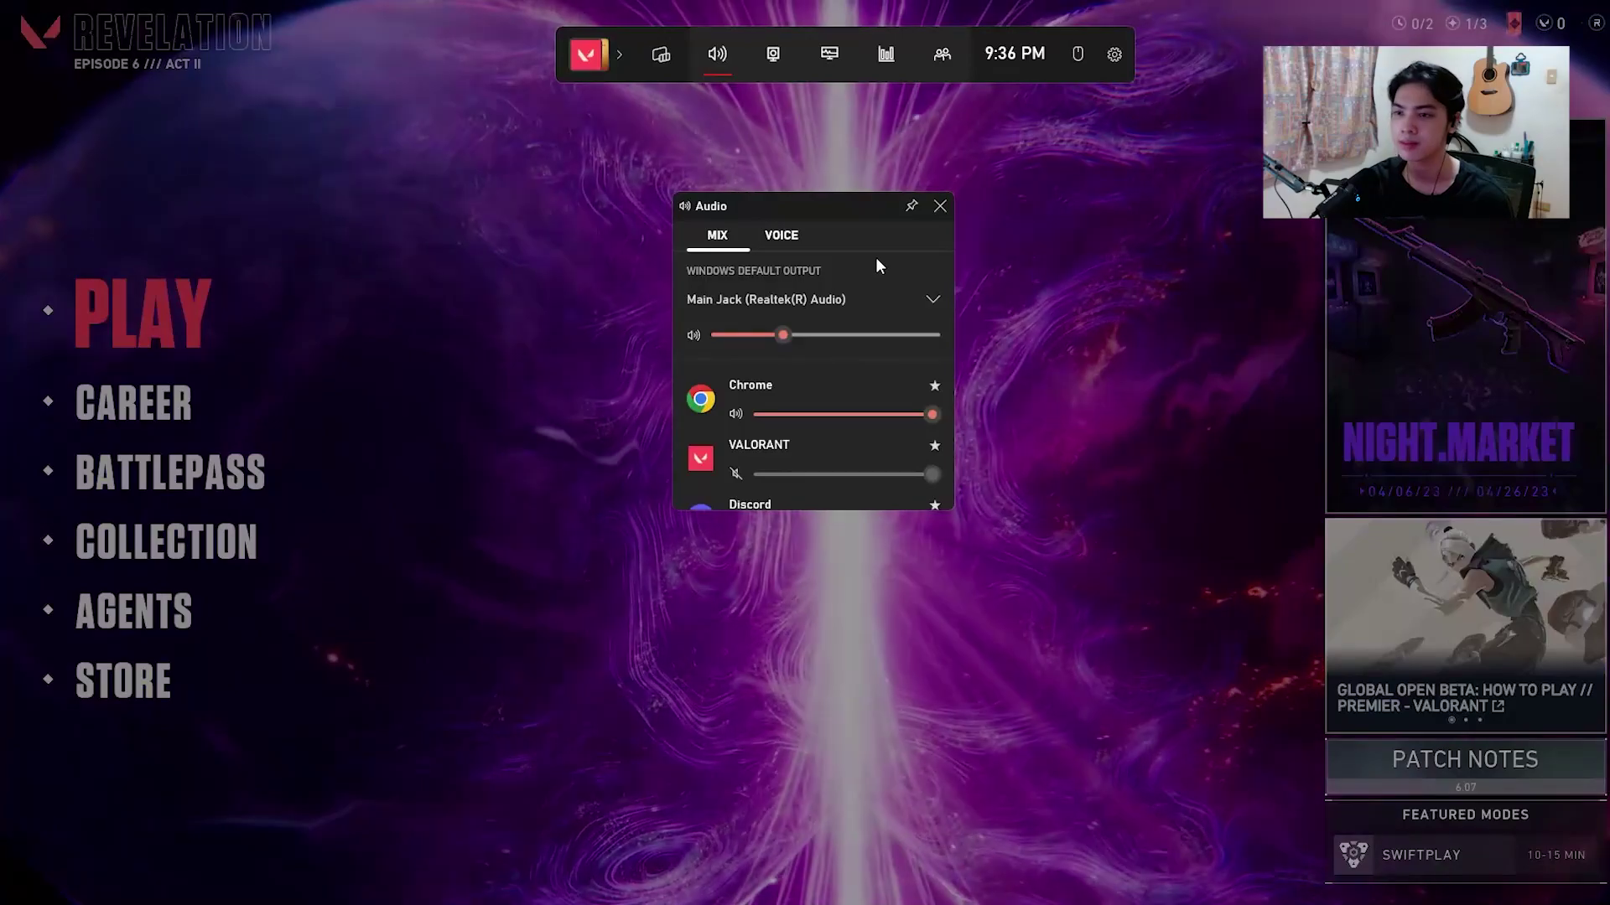
- Lower the first Discord entry's volume in the mix and restore it to 100
{"action": "scroll", "coordinate": [766, 419], "scroll_direction": "down", "scroll_amount": 2}
{"action": "left_click_drag", "start_coordinate": [932, 450], "coordinate": [862, 455]}
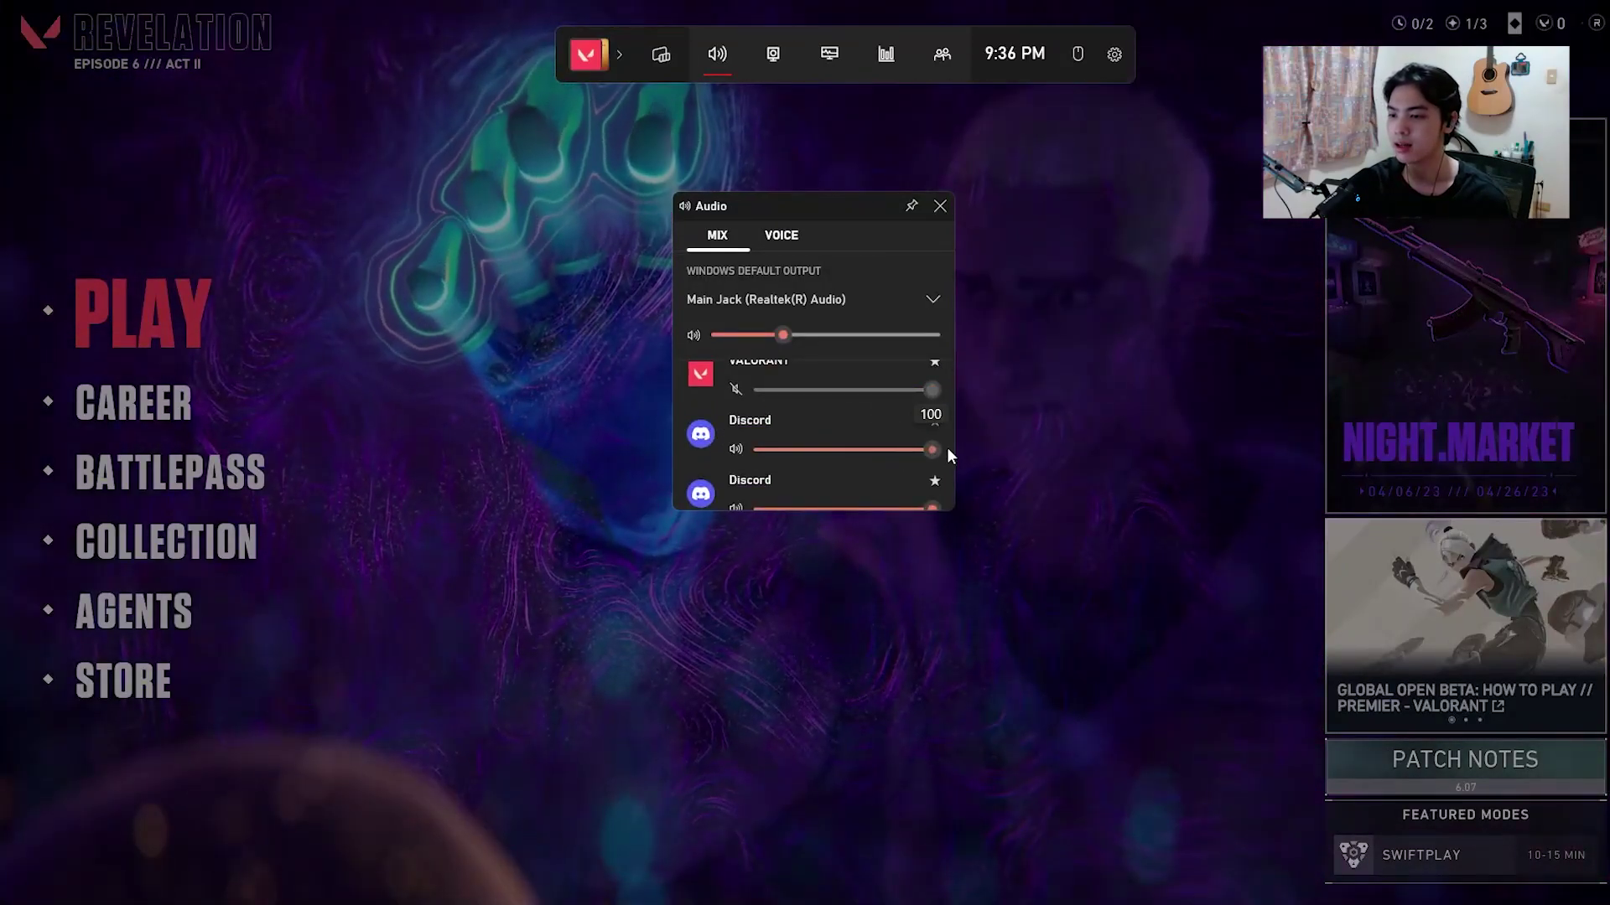
{"action": "scroll", "coordinate": [863, 473], "scroll_direction": "up", "scroll_amount": 2}
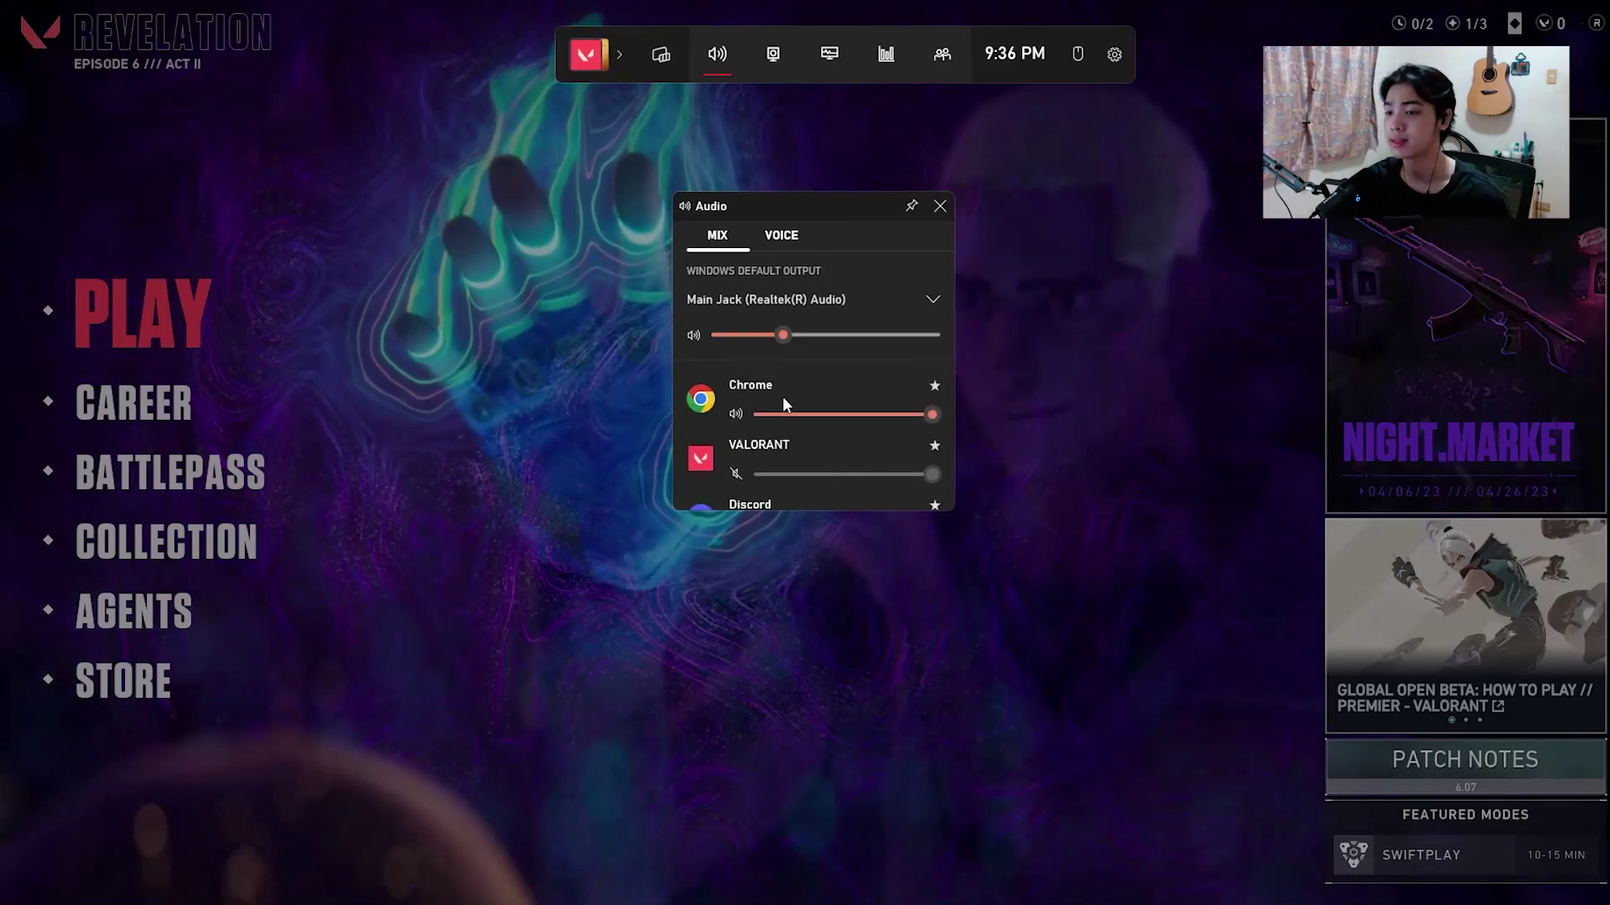
- Show the Audio widget's voice settings and the available Windows default input devices, keeping Microphone (FDUCE SL40 Audio Device) selected
{"action": "left_click", "coordinate": [779, 238]}
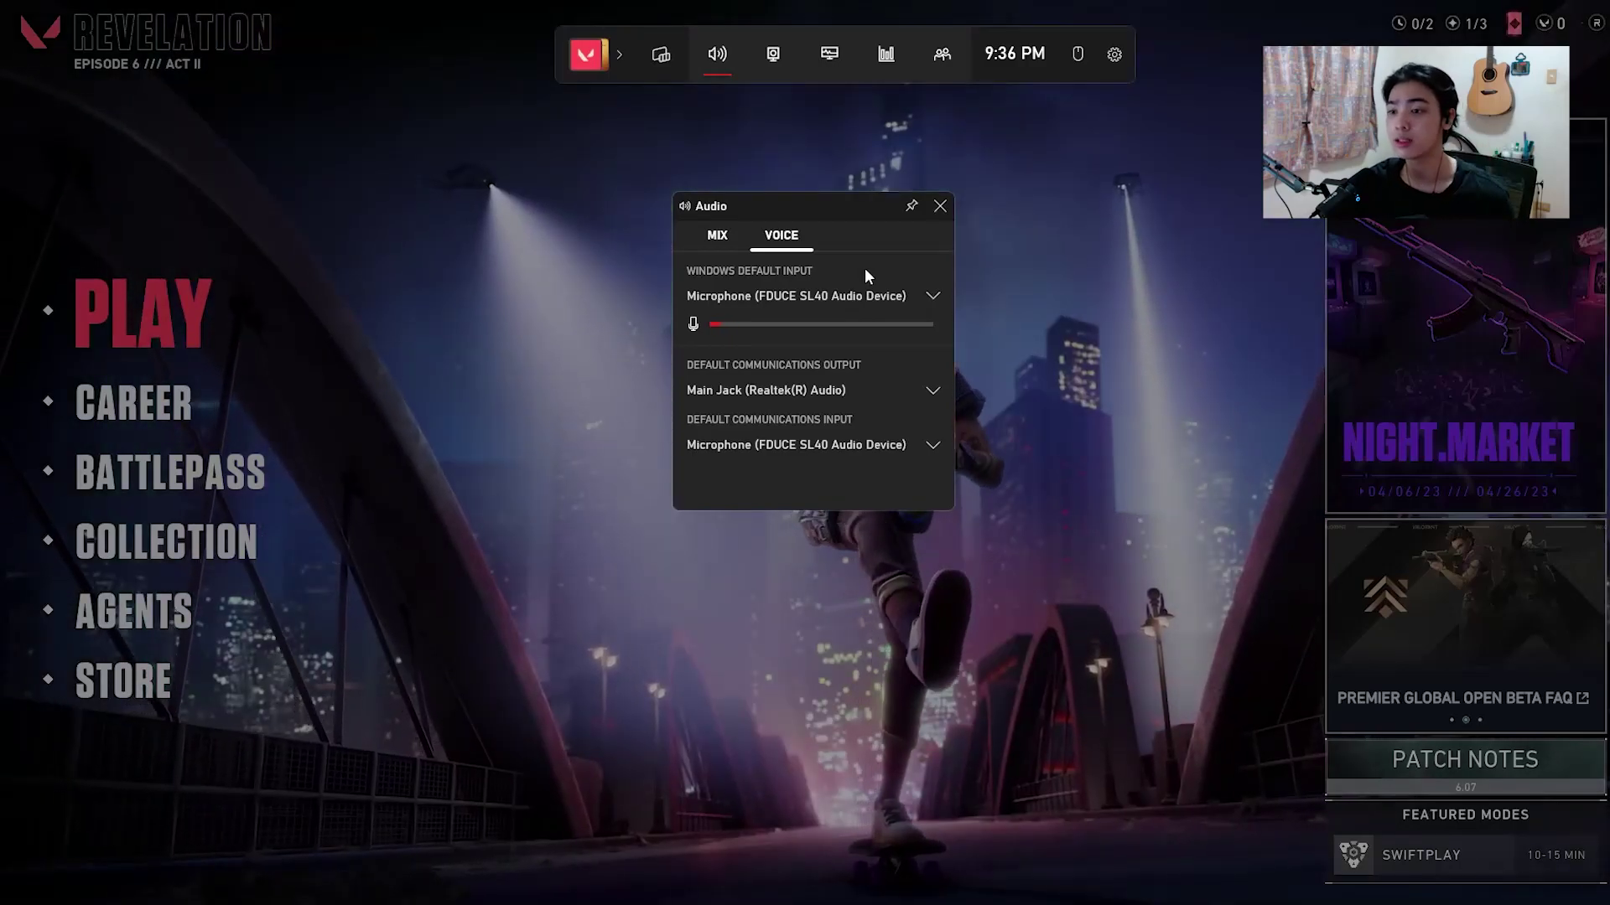
{"action": "left_click", "coordinate": [897, 293]}
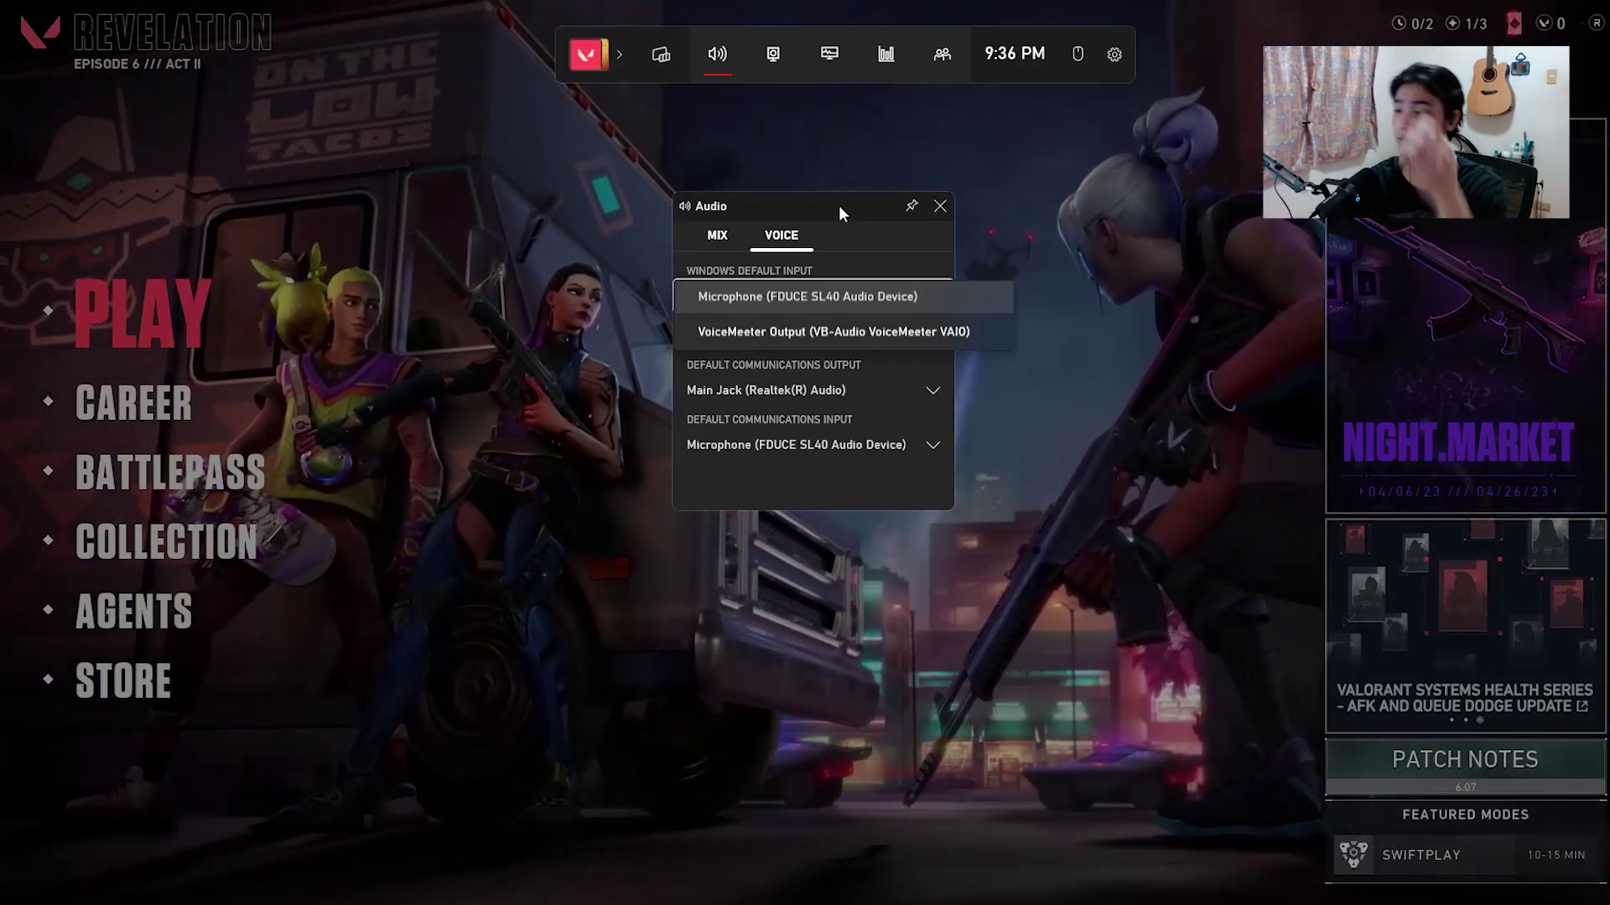
{"action": "left_click", "coordinate": [838, 205]}
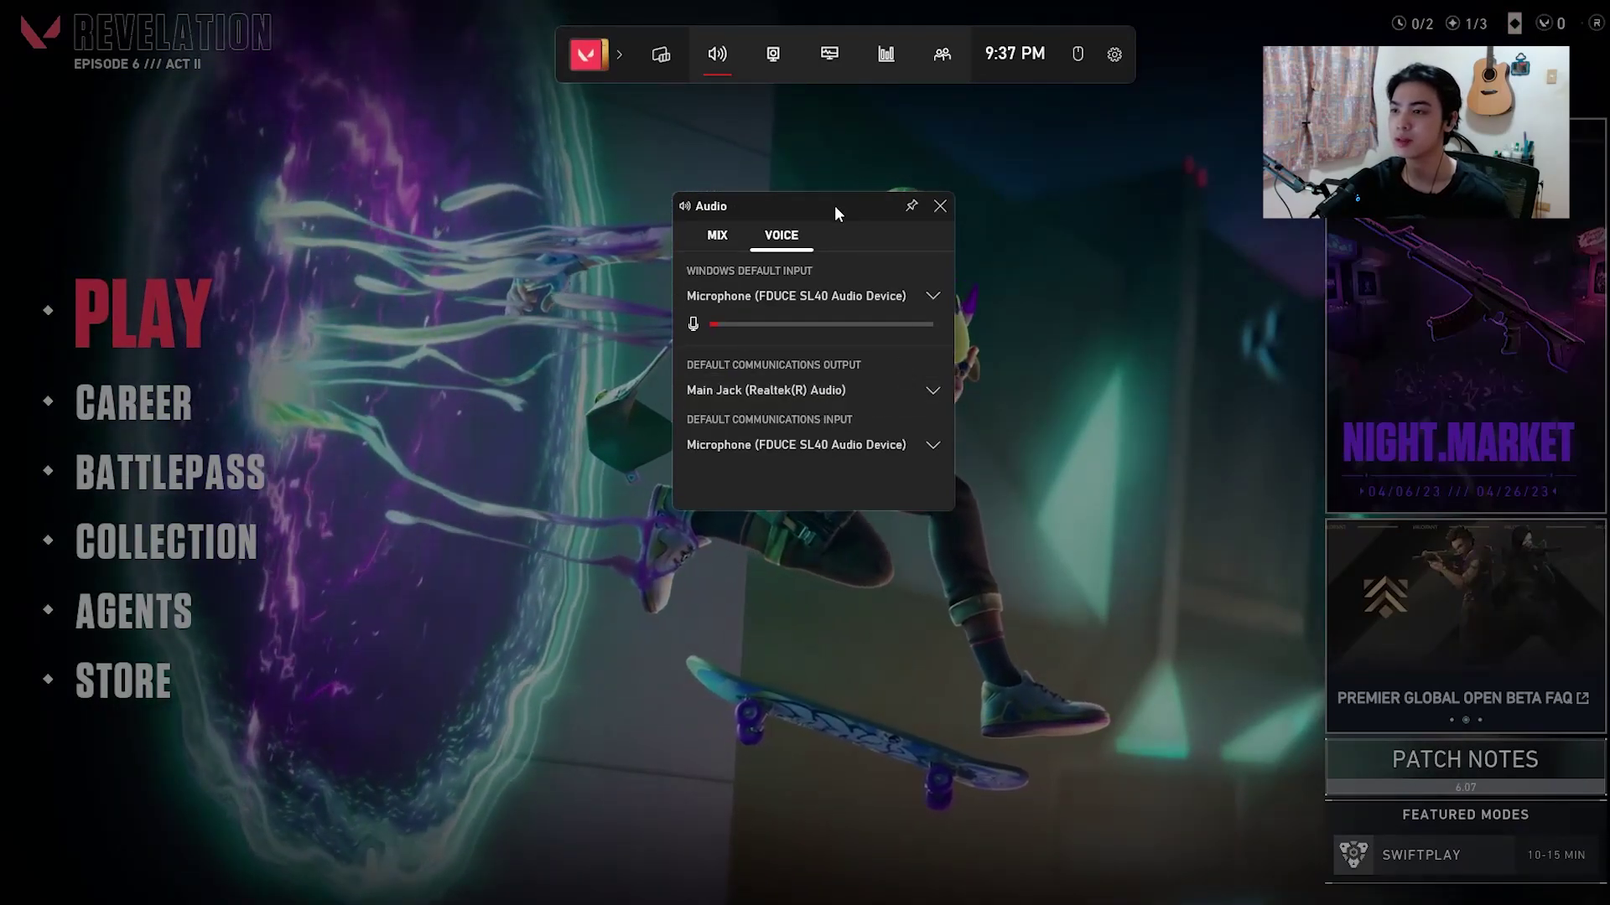
- Briefly show the Xbox Social widget and close it, repositioning the Audio widget around it
{"action": "left_click_drag", "start_coordinate": [833, 205], "coordinate": [744, 185]}
{"action": "left_click", "coordinate": [949, 65]}
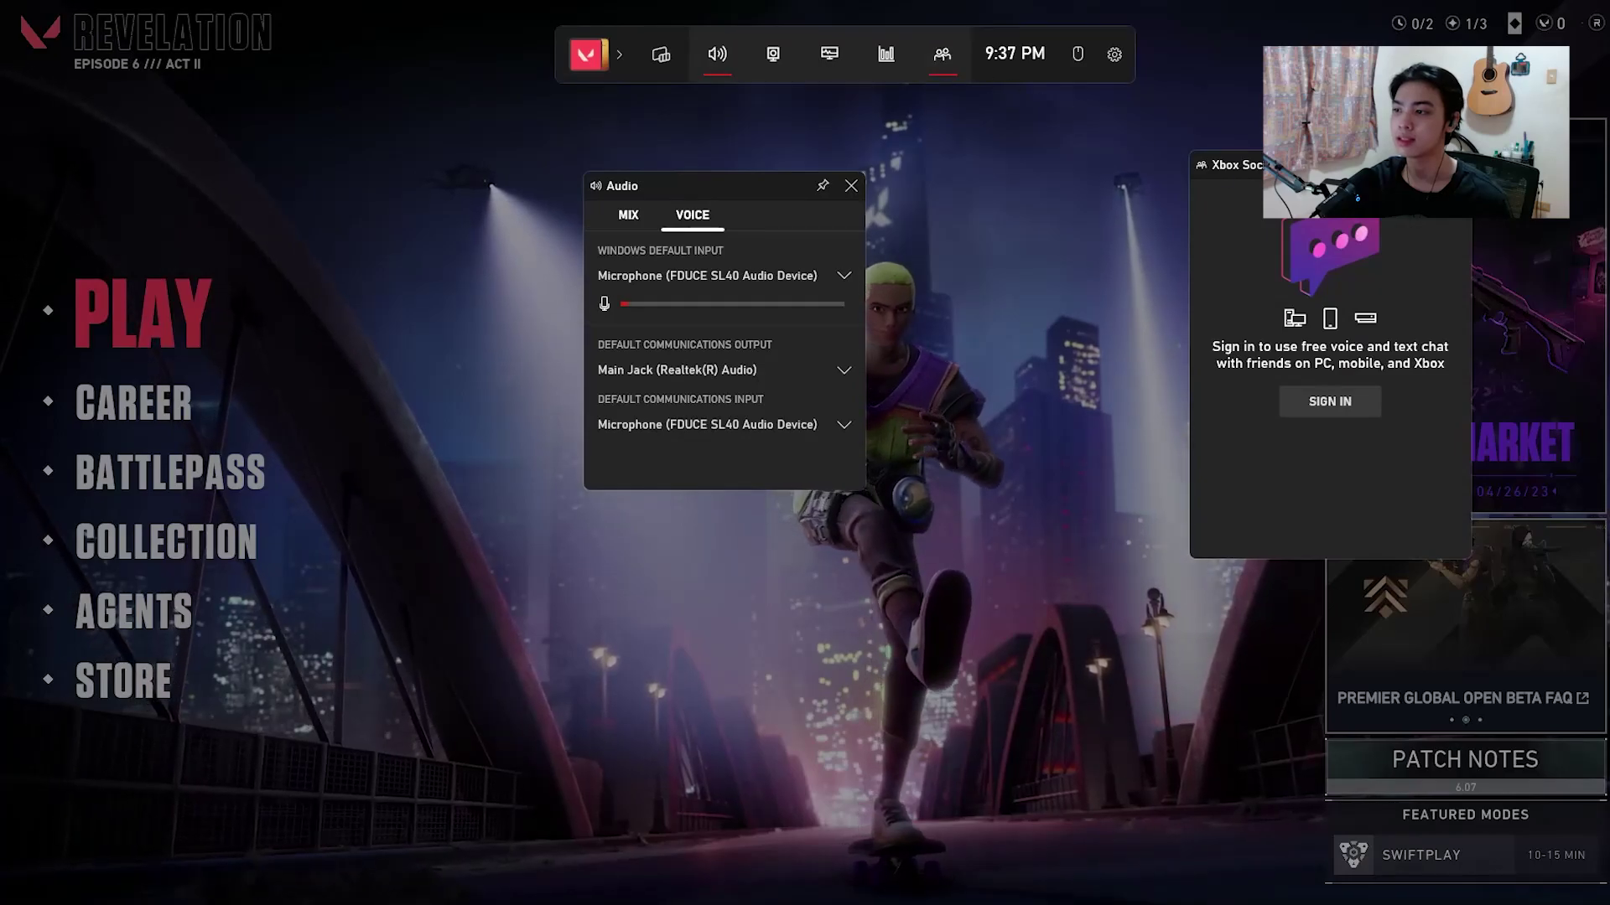
{"action": "left_click_drag", "start_coordinate": [1232, 166], "coordinate": [1109, 165]}
{"action": "left_click", "coordinate": [1333, 165]}
{"action": "left_click_drag", "start_coordinate": [775, 183], "coordinate": [978, 166]}
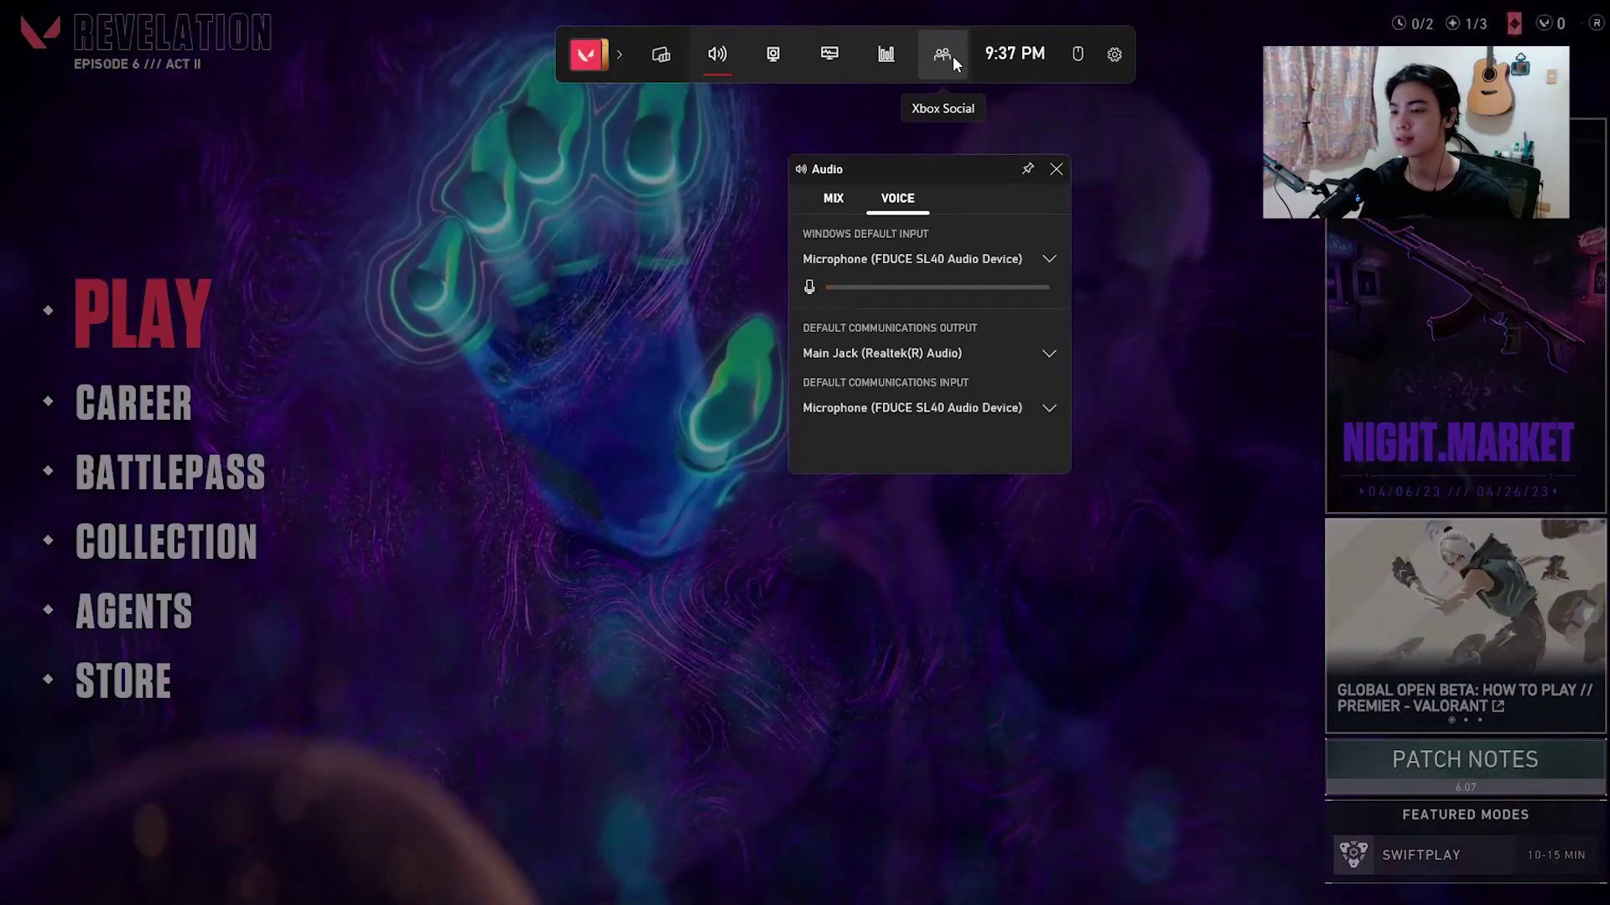
- Show the default communications output devices, keep Main Jack (Realtek(R) Audio), and compare the voice settings with the mix
{"action": "left_click", "coordinate": [1016, 350]}
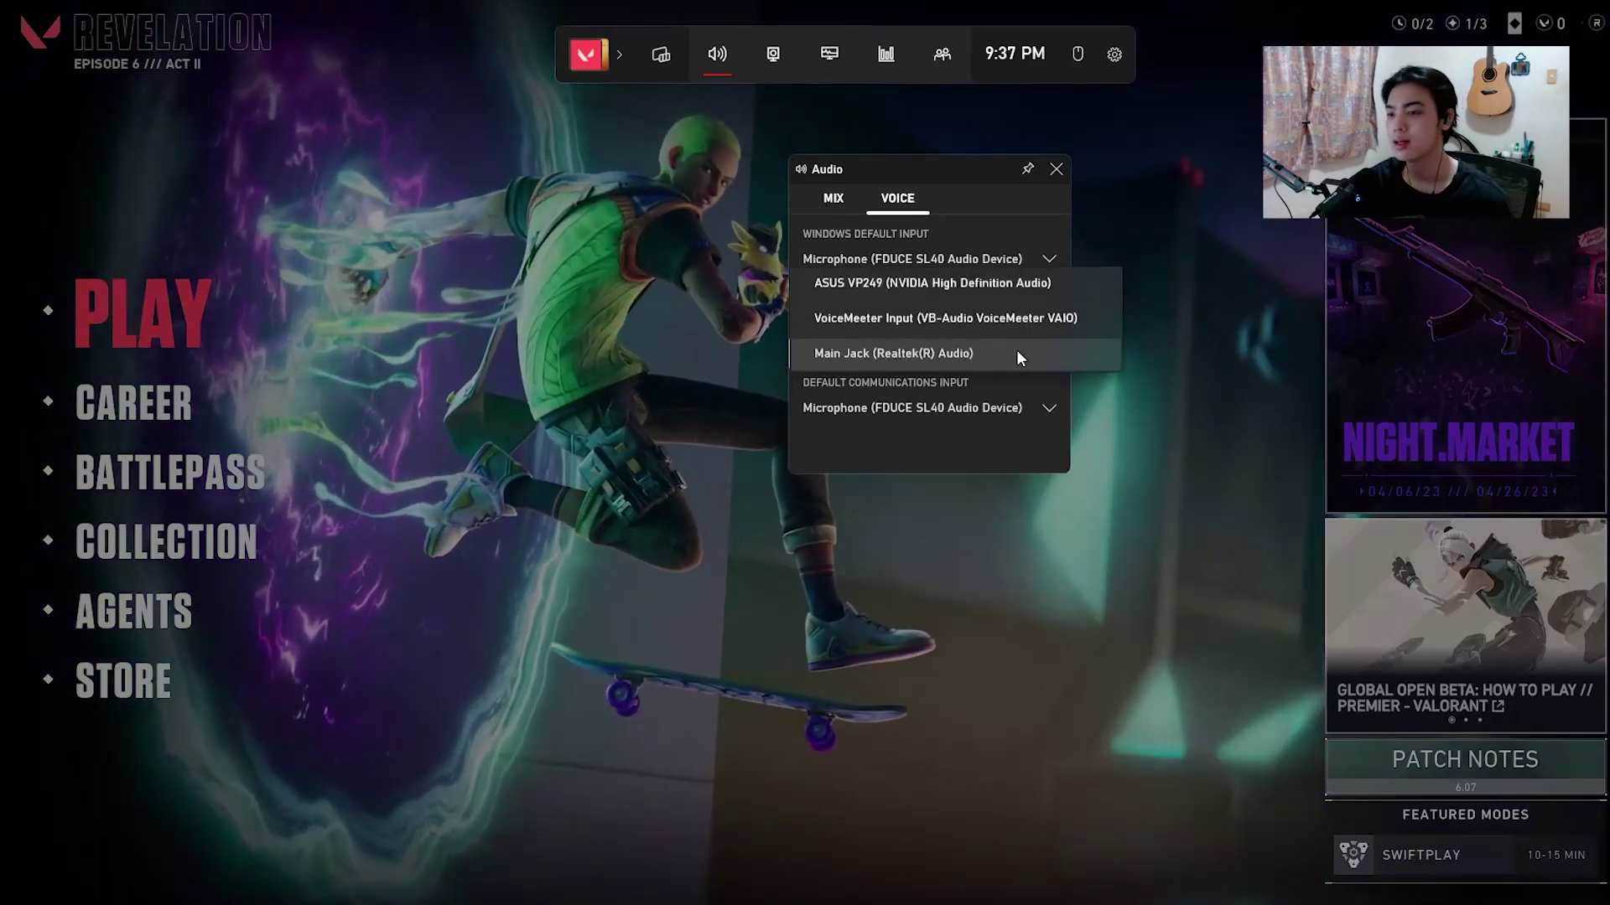
{"action": "left_click", "coordinate": [1016, 352]}
{"action": "left_click", "coordinate": [831, 200]}
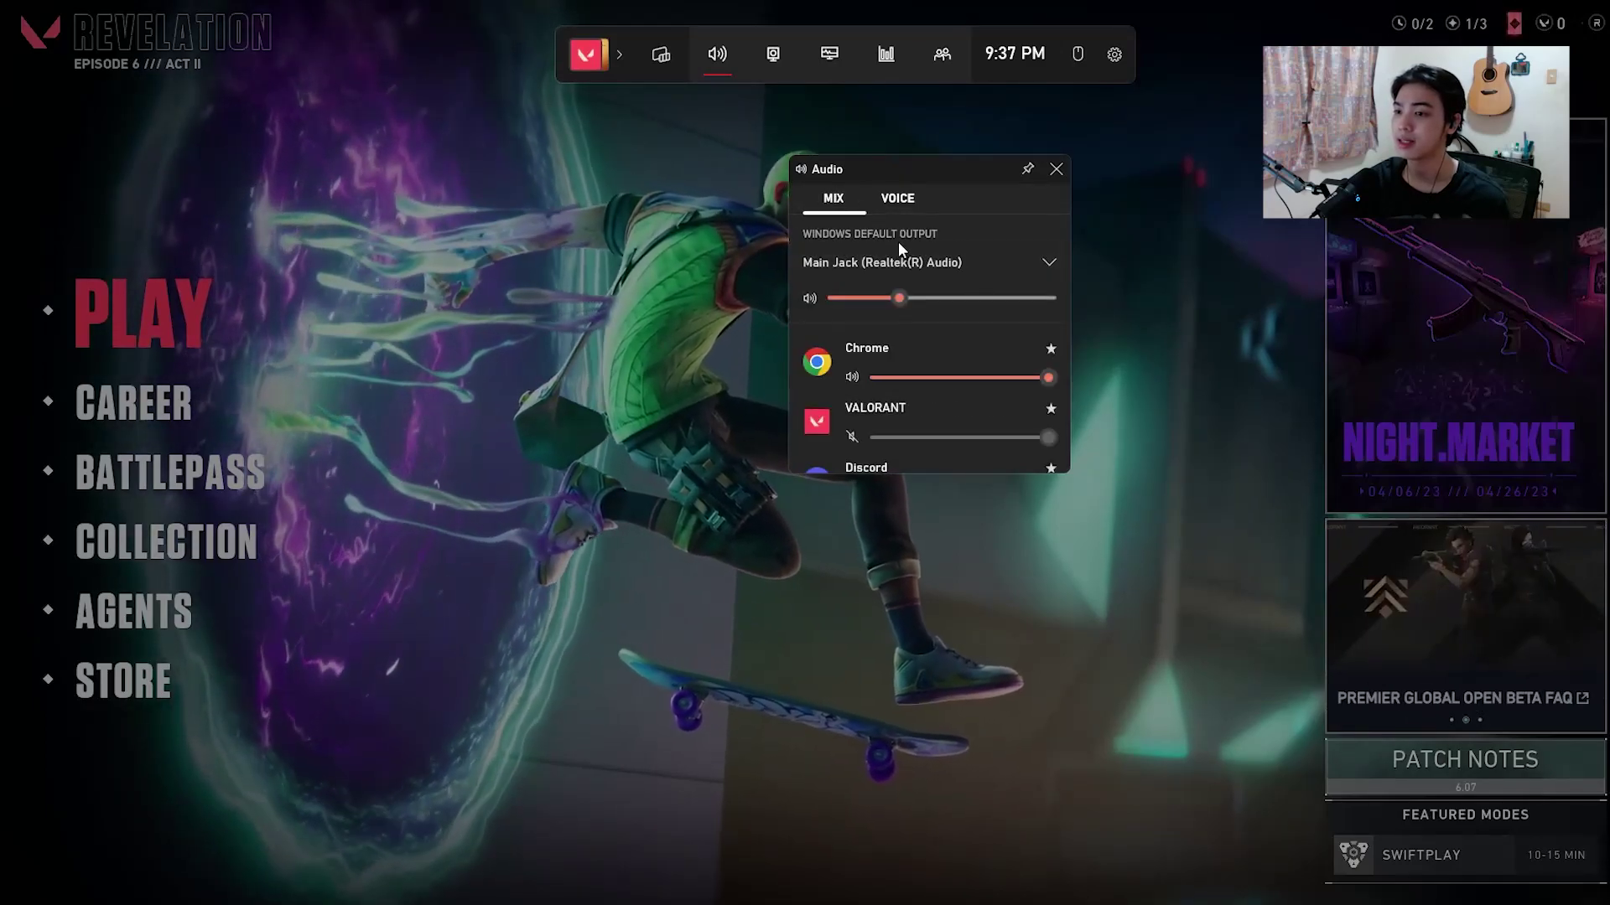
{"action": "left_click", "coordinate": [914, 205]}
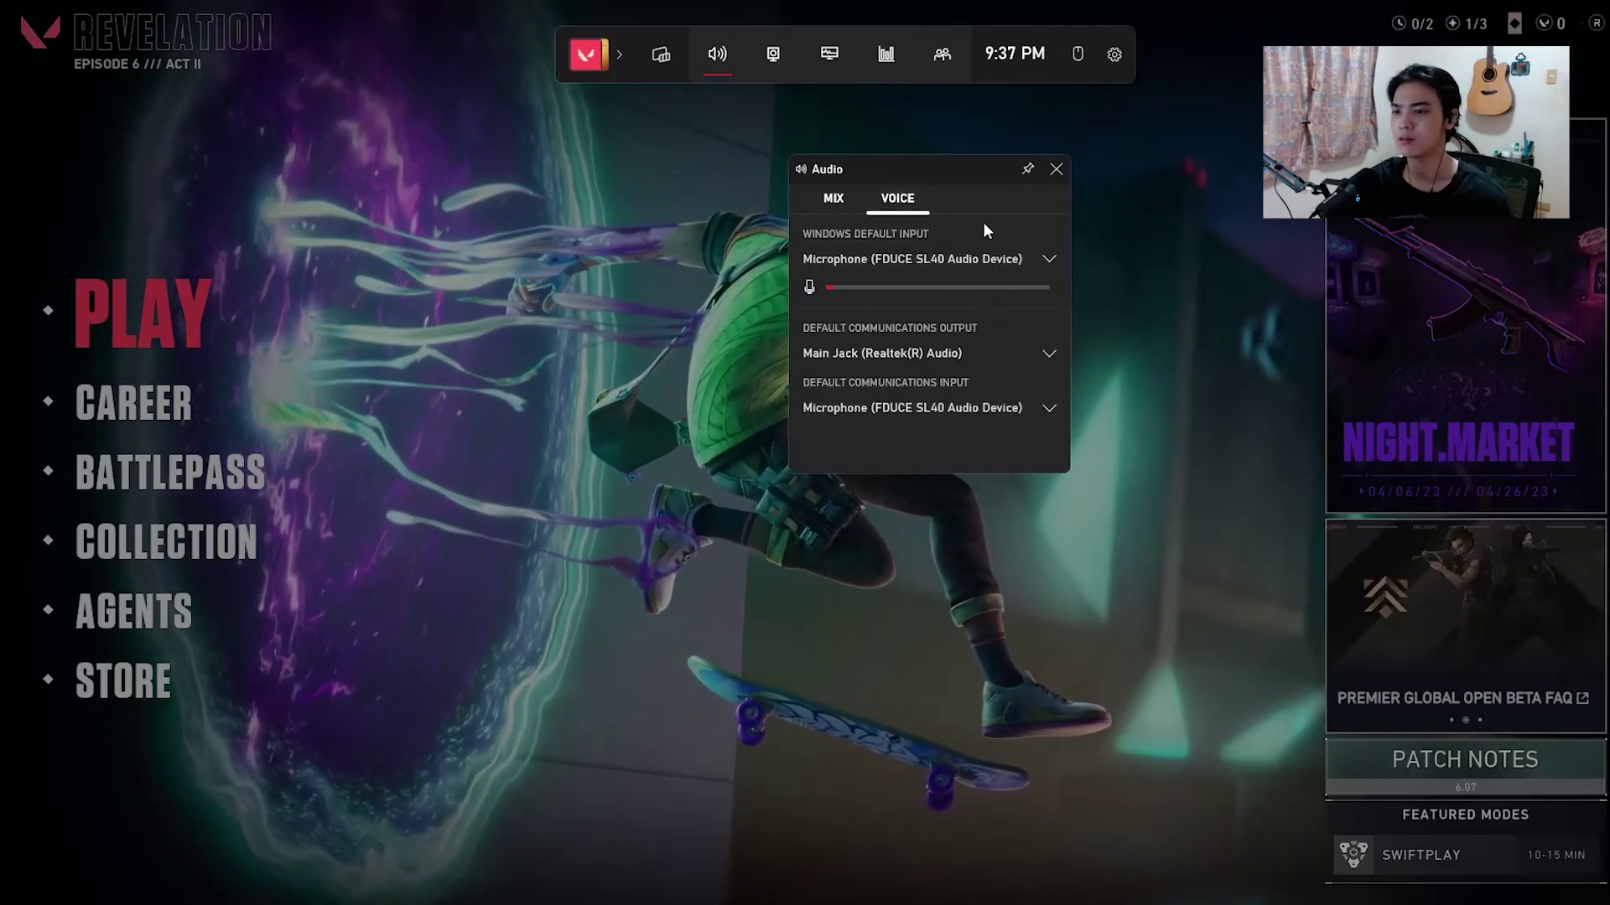
- Move the Audio widget over the game's lower-right area, switch it to the mix, and pin it
{"action": "left_click_drag", "start_coordinate": [962, 178], "coordinate": [1424, 528]}
{"action": "left_click", "coordinate": [922, 223]}
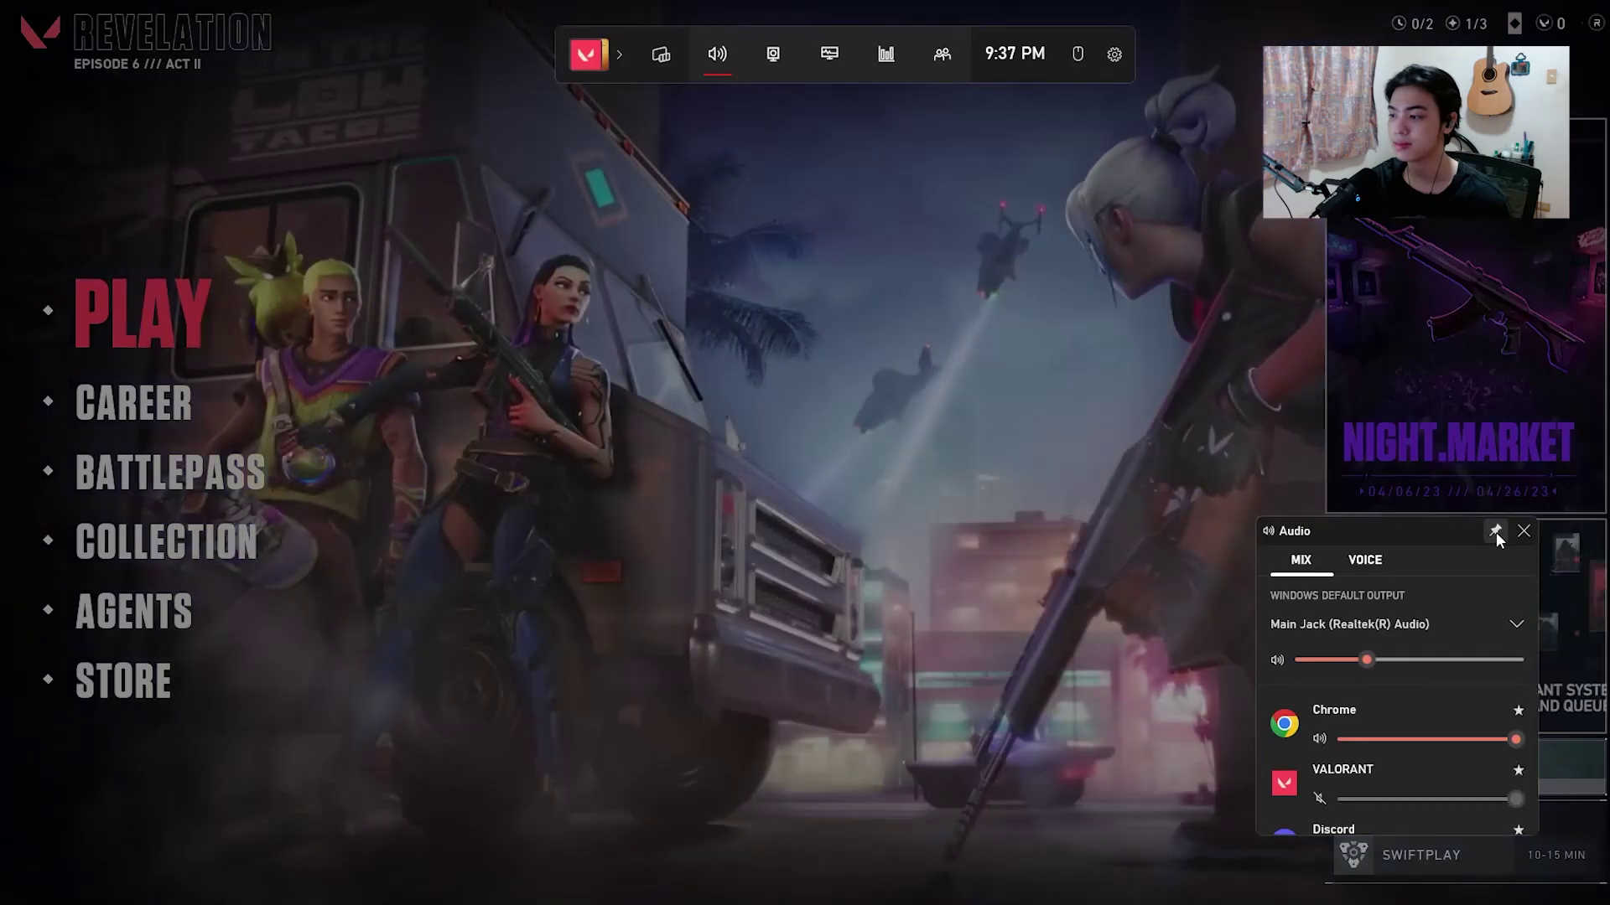
{"action": "left_click", "coordinate": [1495, 532]}
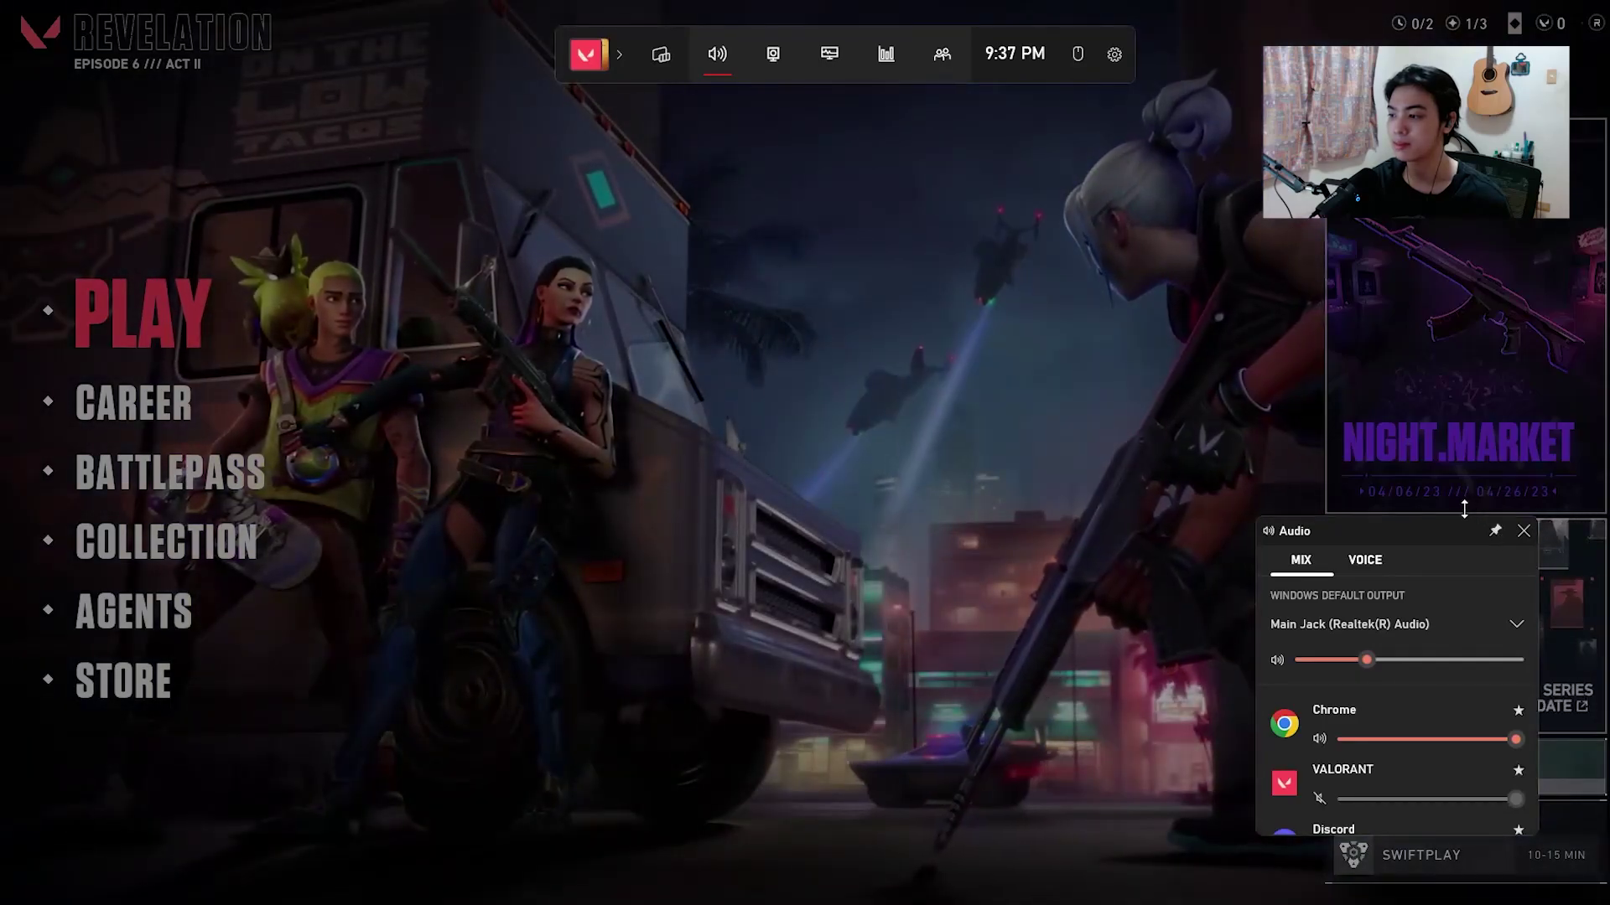
- Check the pinned Audio widget over the game's main menu and Play lobby with the overlay closed, and reopen Game Bar
{"action": "left_click", "coordinate": [1128, 325]}
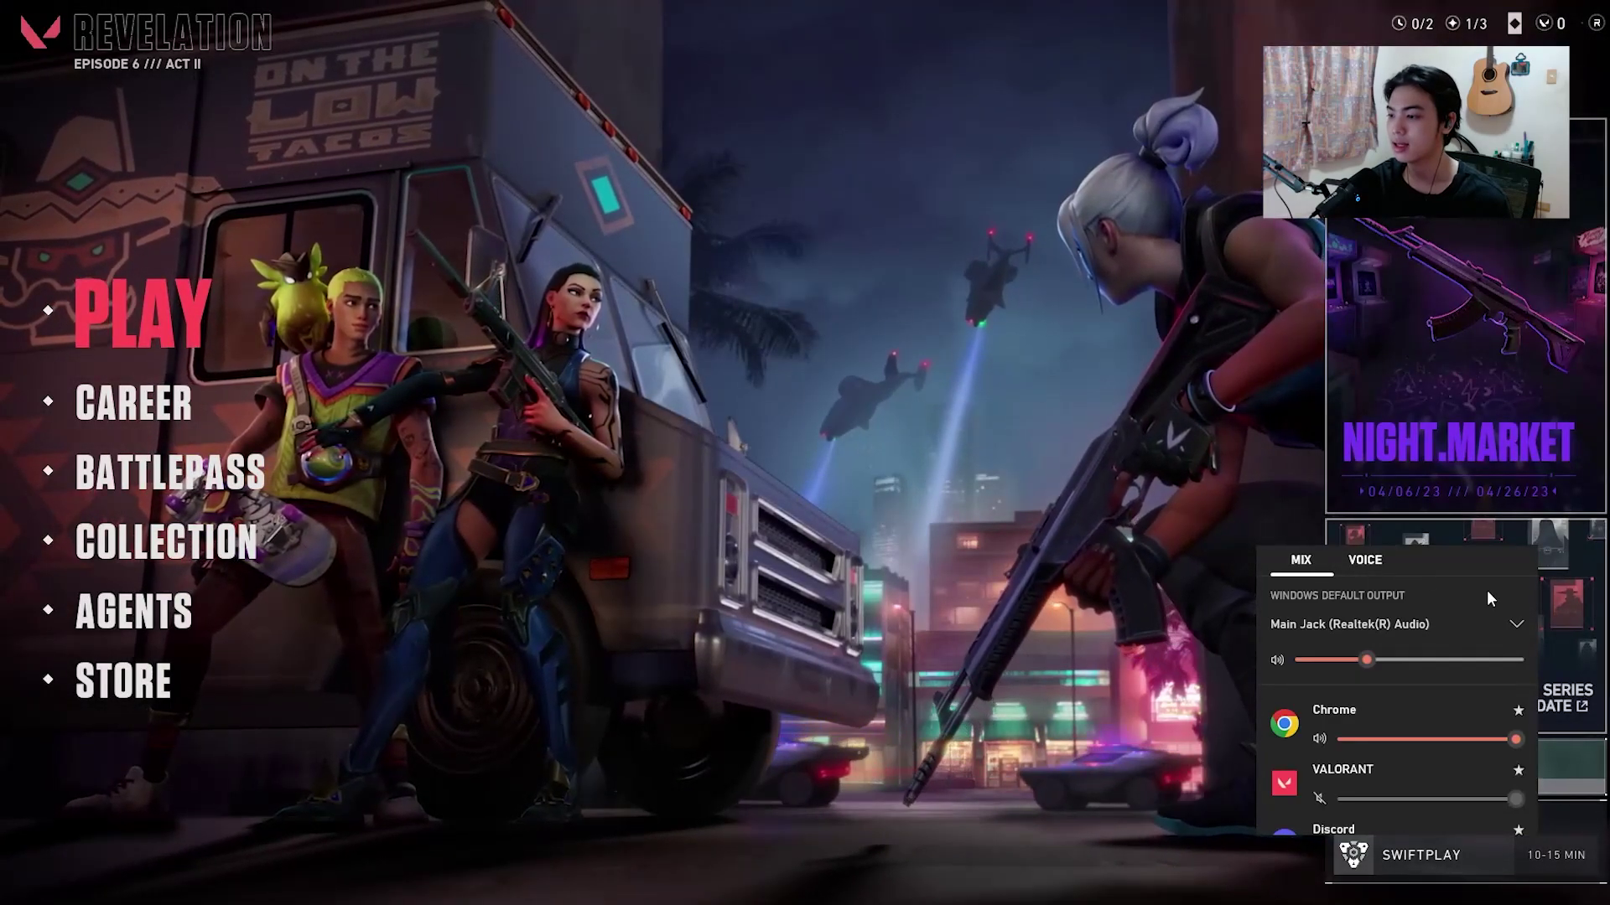
{"action": "left_click", "coordinate": [143, 314]}
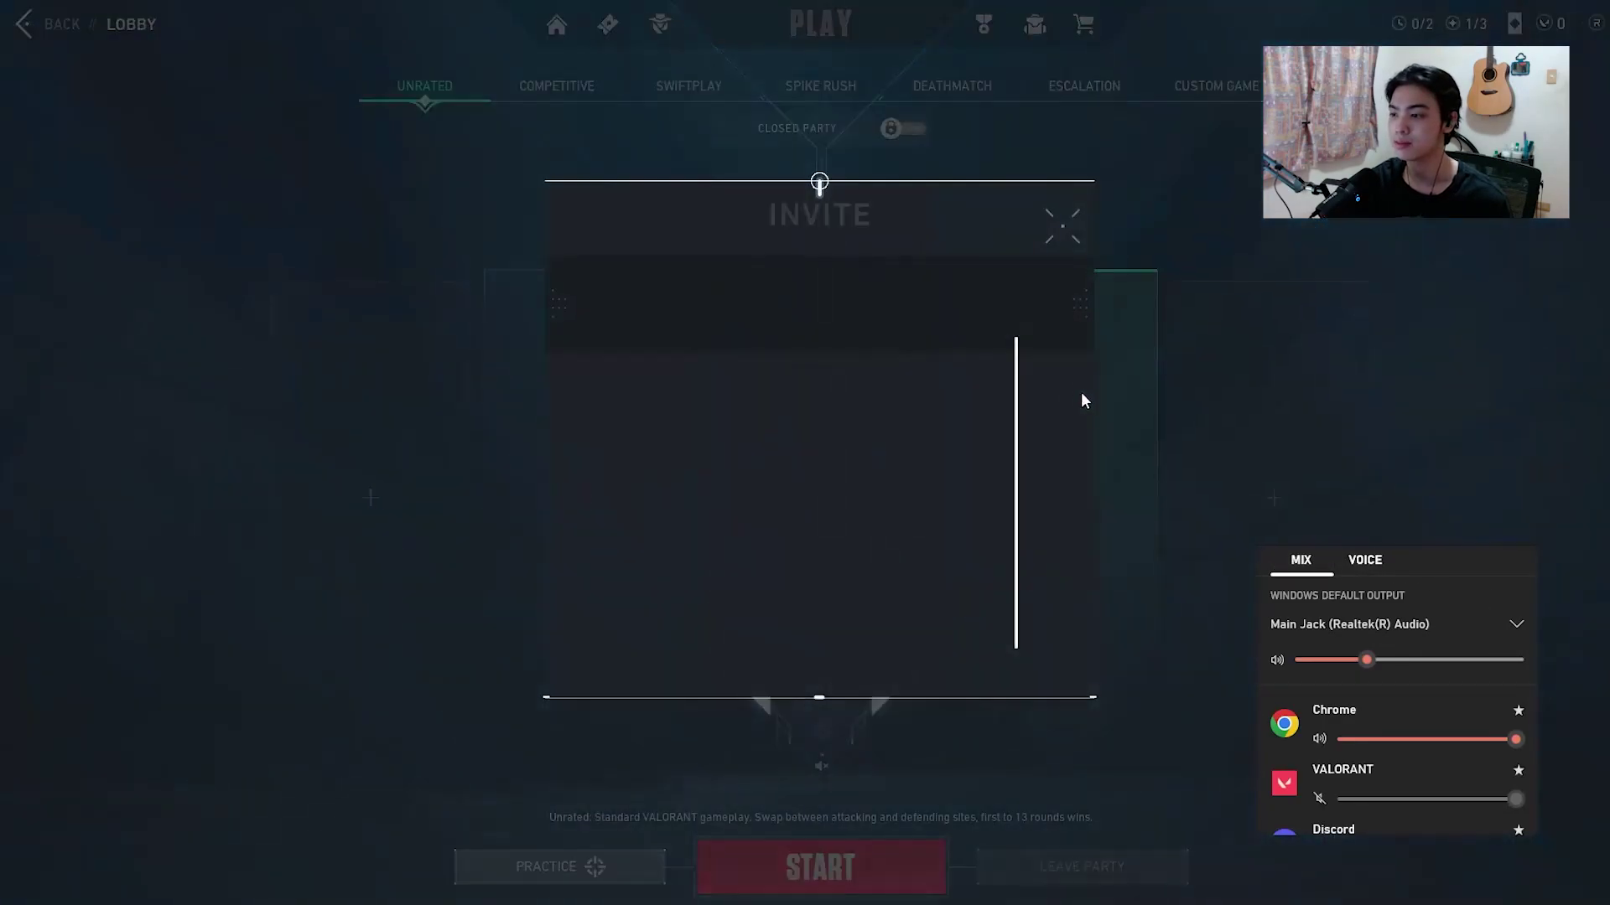
{"action": "key", "text": "Escape"}
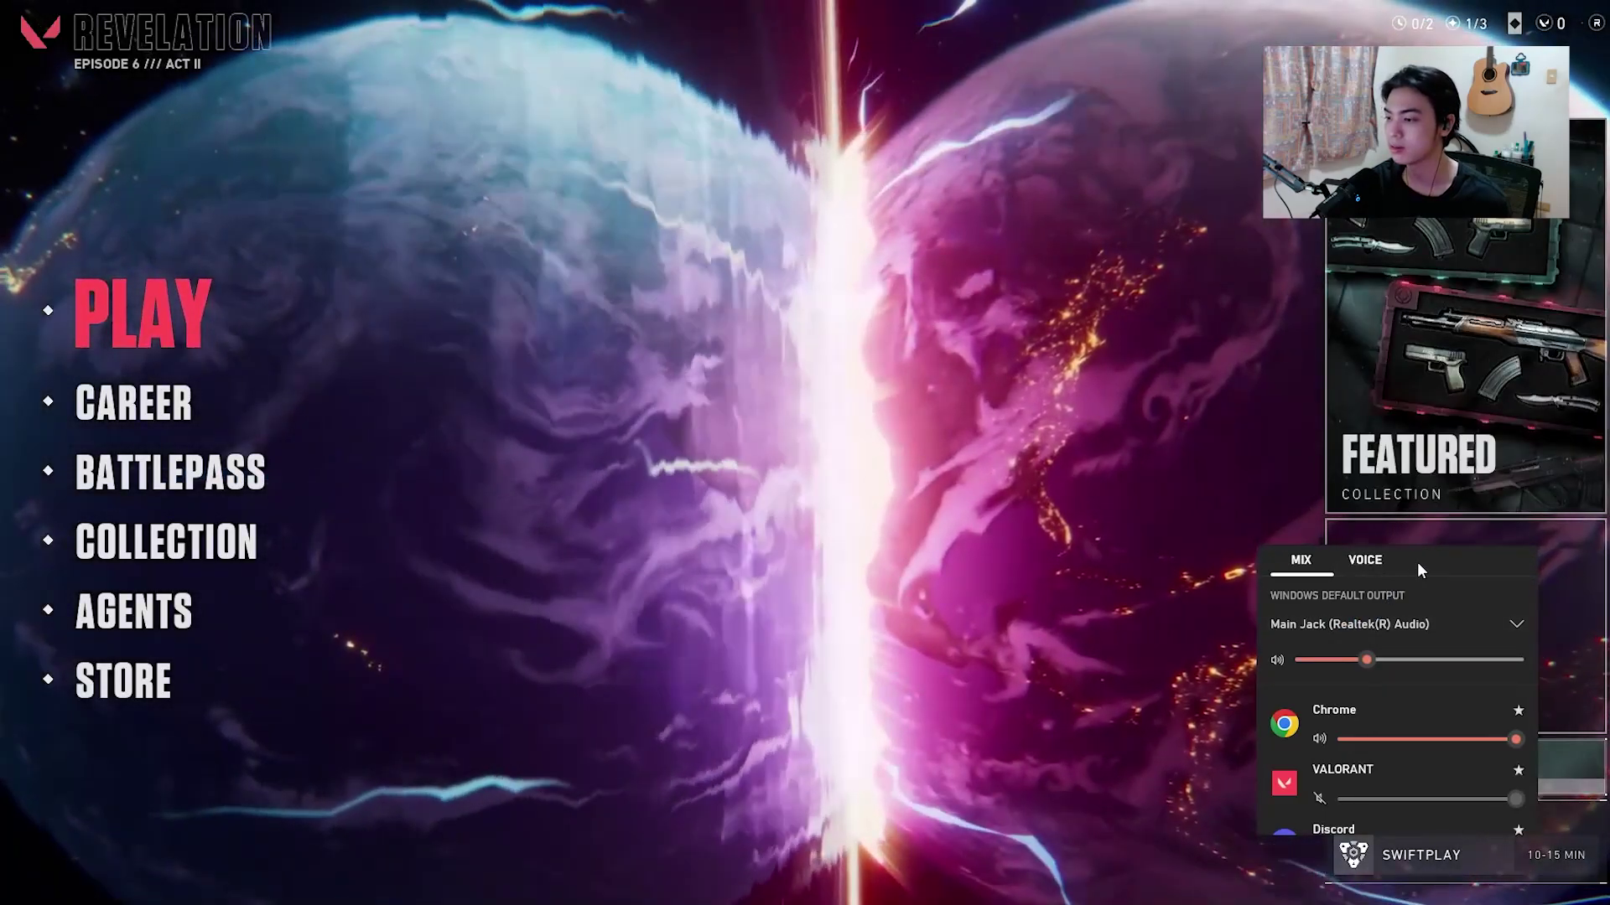
{"action": "key", "text": "super+g"}
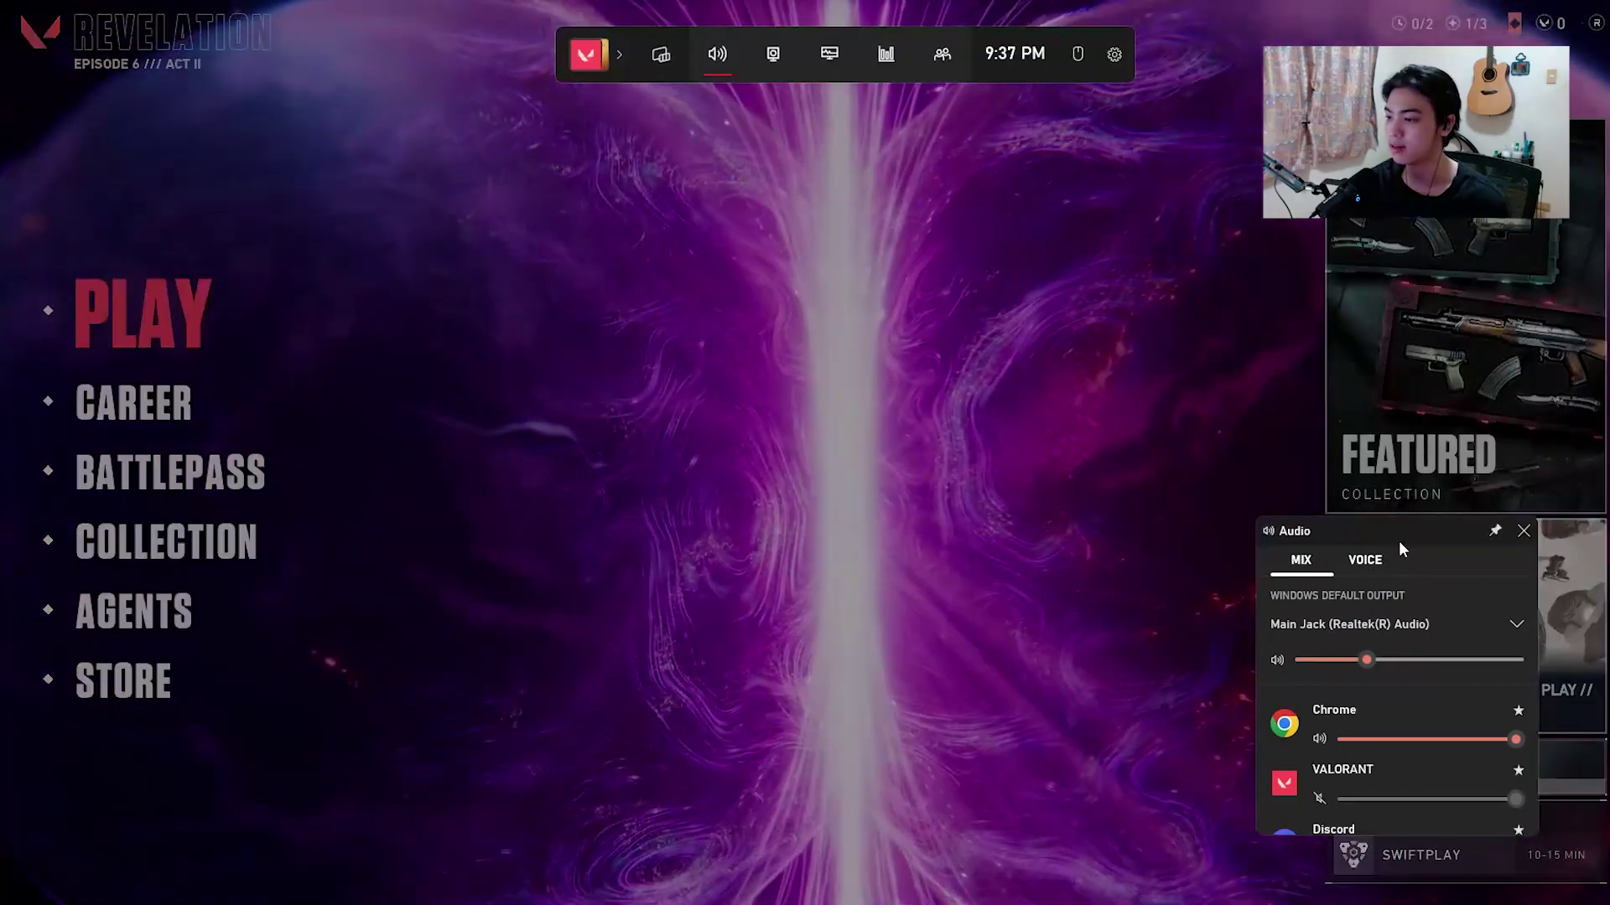
- Move the Audio widget toward the middle of the game, close it, and reopen it over the main menu's upper-left area
{"action": "left_click_drag", "start_coordinate": [1408, 530], "coordinate": [1029, 441]}
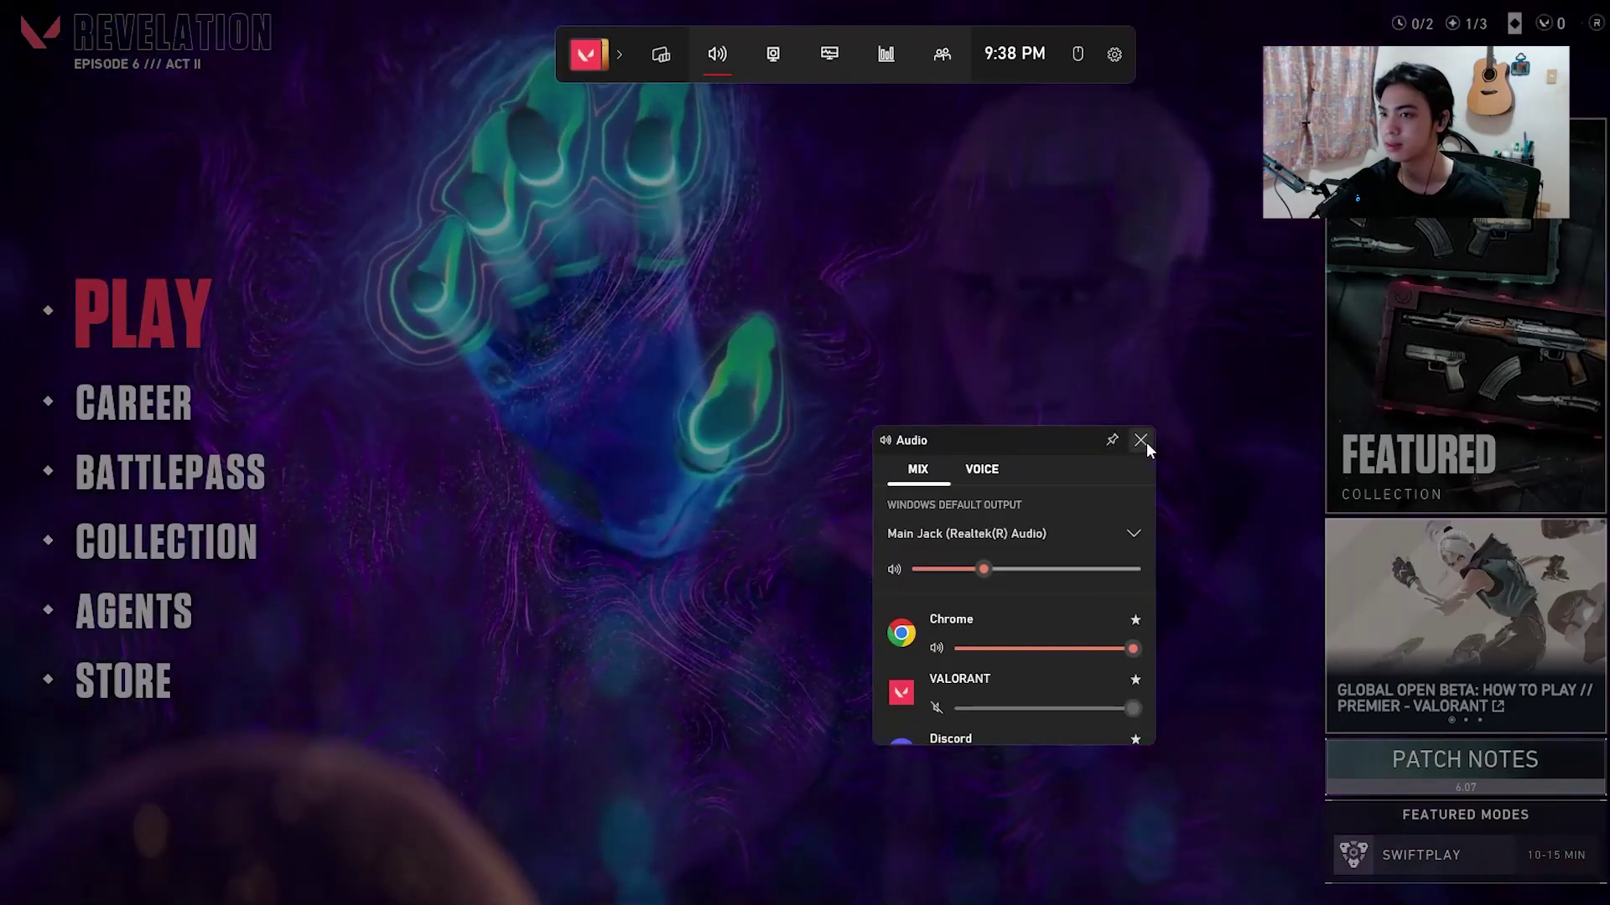
{"action": "left_click", "coordinate": [1141, 441]}
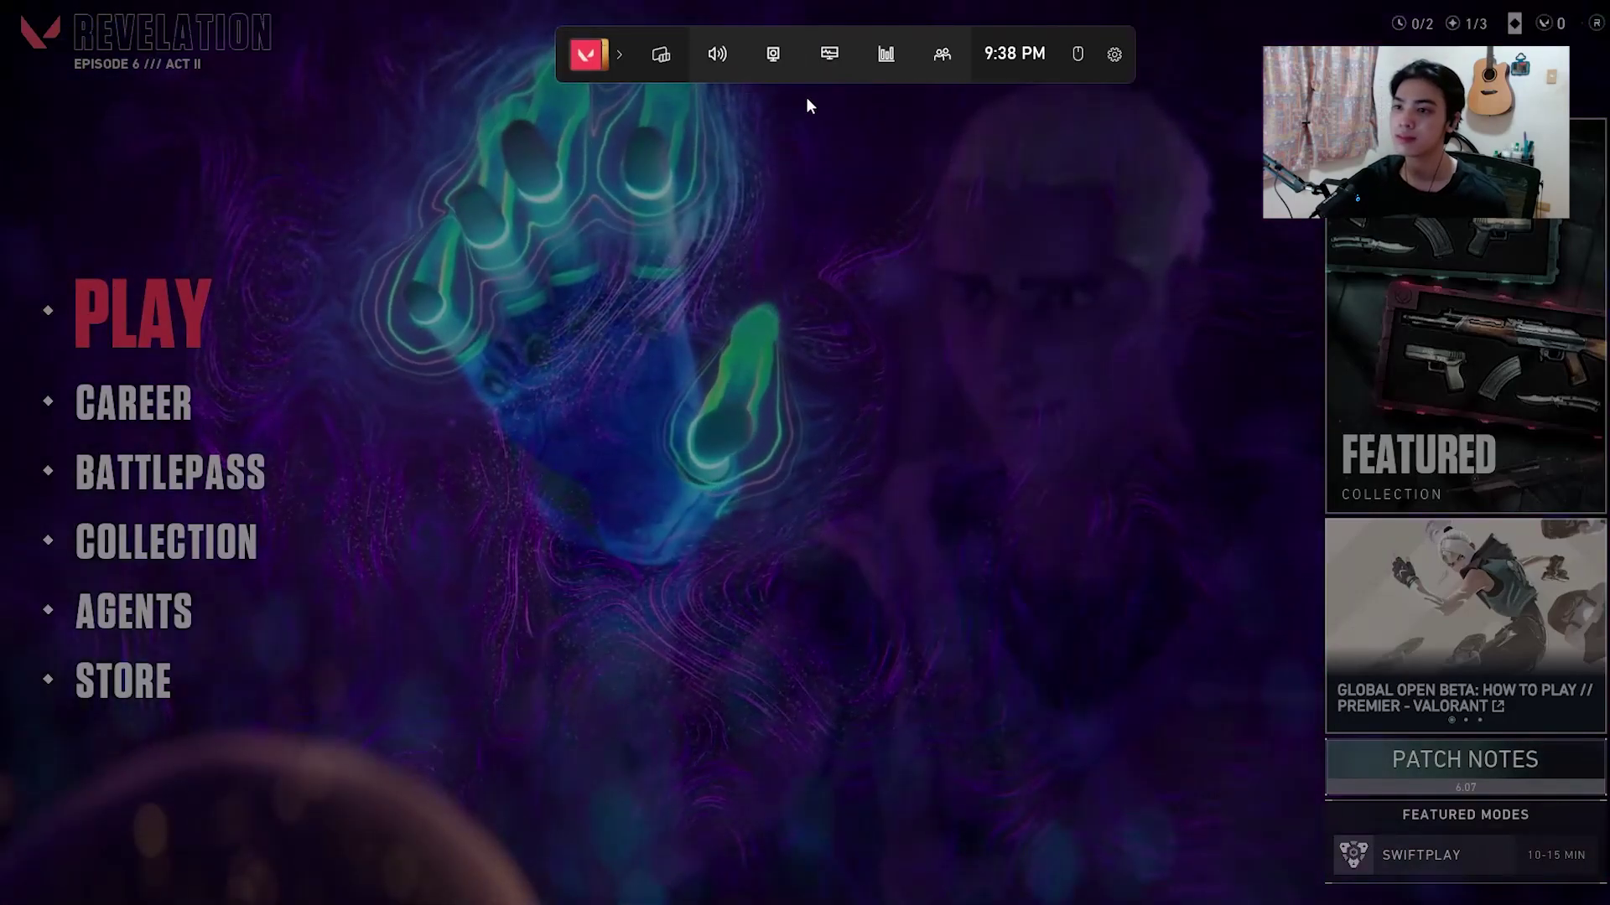
{"action": "left_click", "coordinate": [730, 51]}
{"action": "left_click_drag", "start_coordinate": [1045, 441], "coordinate": [252, 146]}
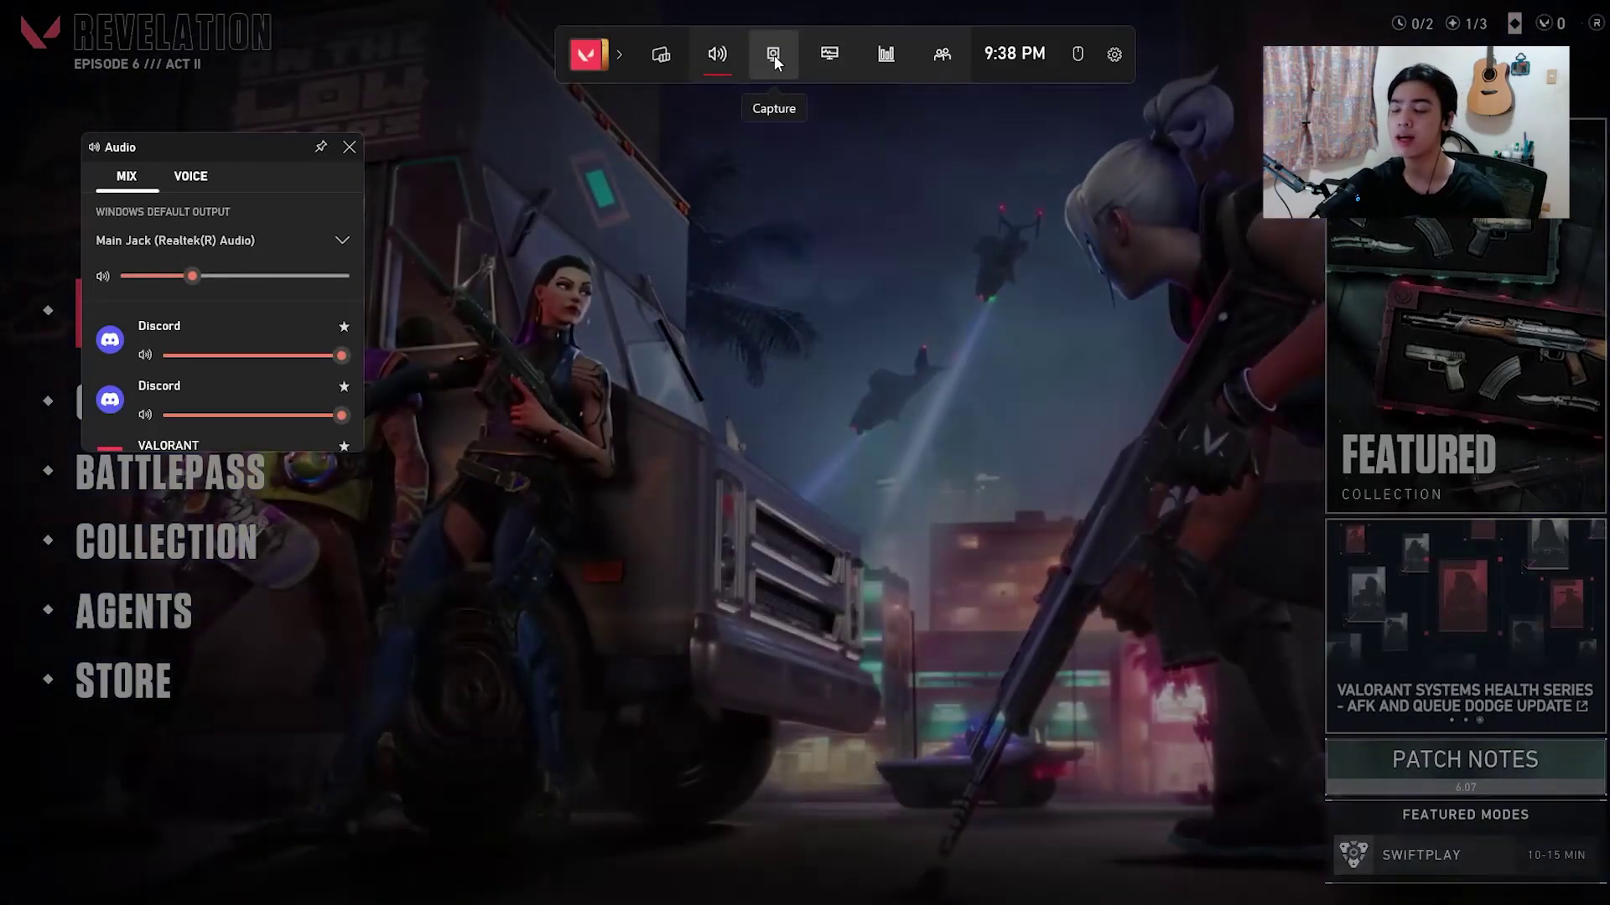
- Bring up the Capture widget, close the Audio widget, and place Capture just above the middle of the game
{"action": "left_click", "coordinate": [773, 53]}
{"action": "left_click", "coordinate": [716, 53]}
{"action": "left_click_drag", "start_coordinate": [511, 177], "coordinate": [889, 184]}
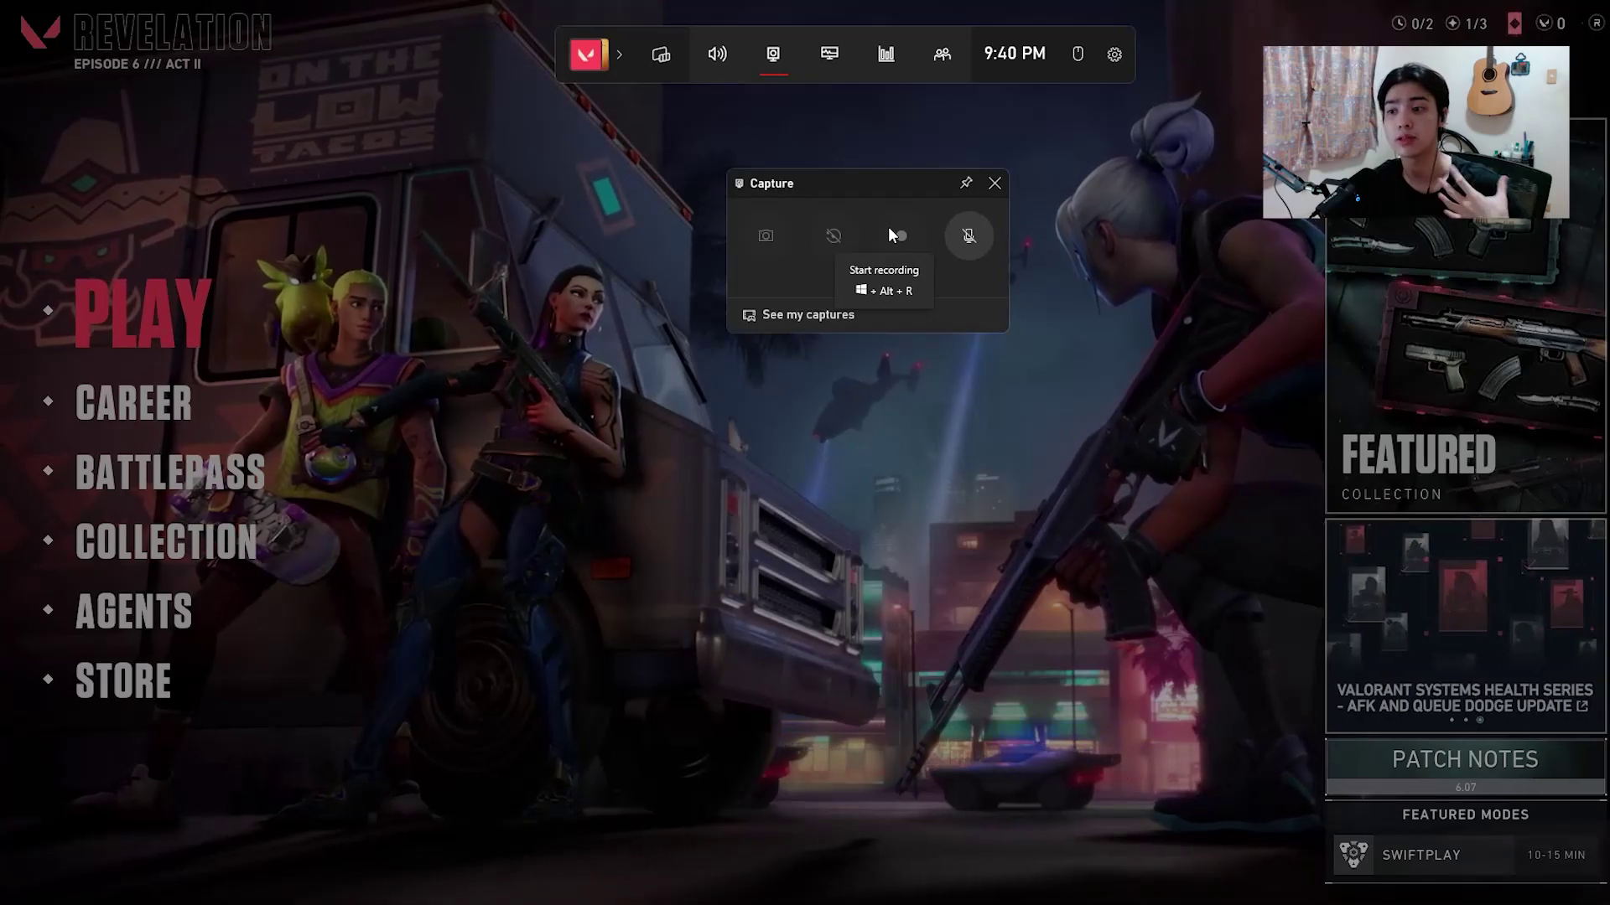
{"action": "left_click_drag", "start_coordinate": [836, 186], "coordinate": [831, 198]}
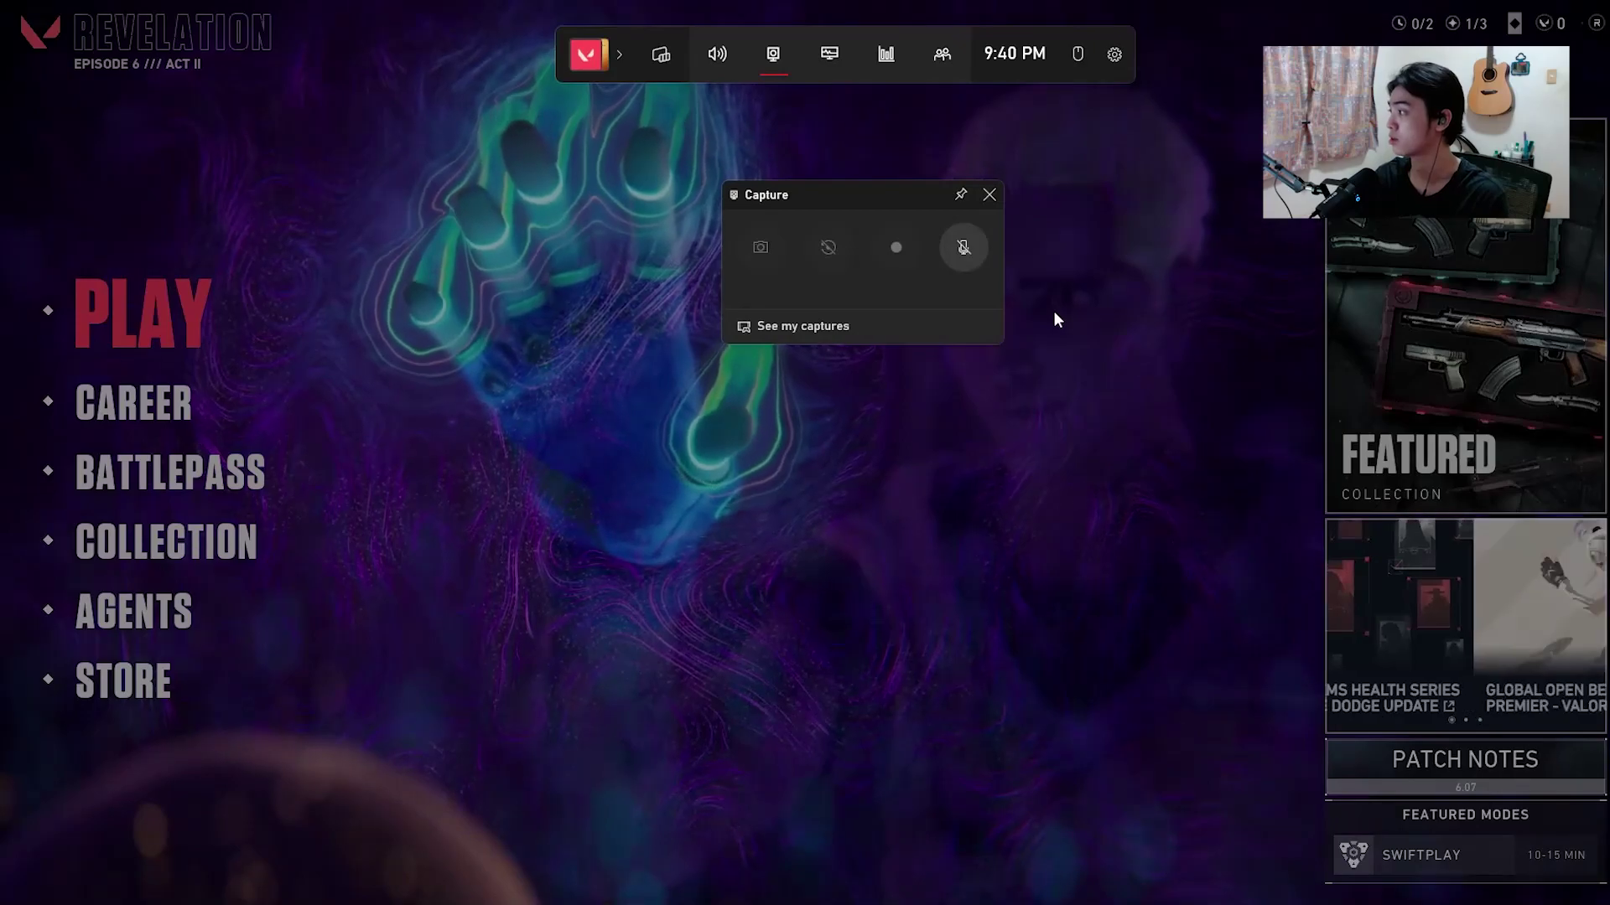
{"action": "left_click_drag", "start_coordinate": [842, 198], "coordinate": [912, 218]}
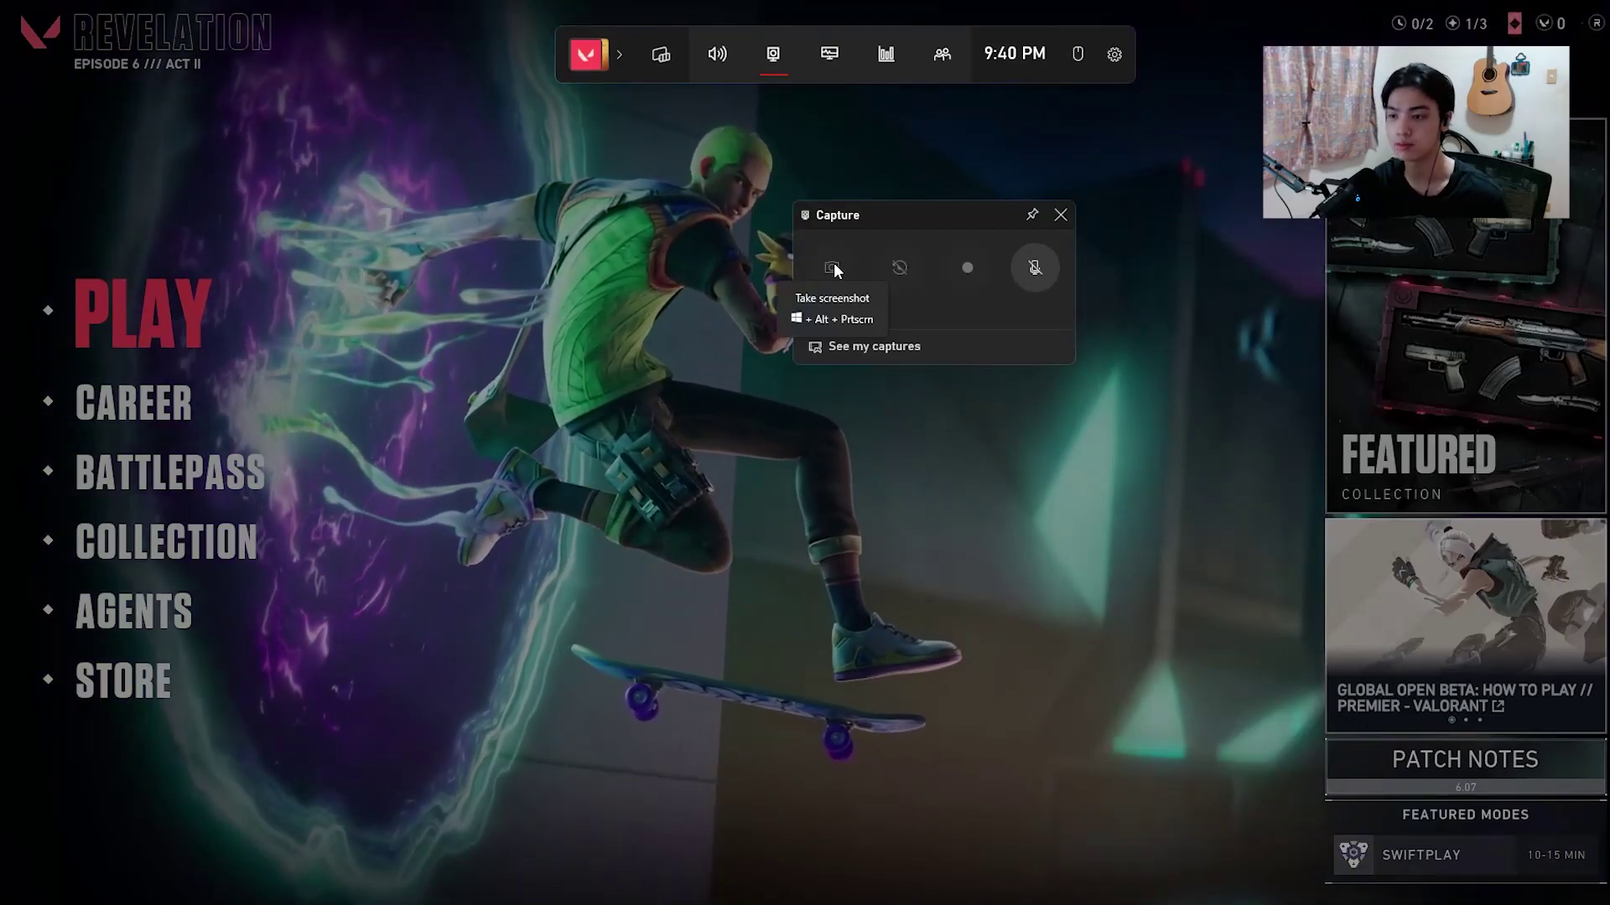
- Show the captures Gallery and its capture folder prompt, cancel the prompt, close the Gallery, and nudge the Capture widget aside
{"action": "left_click", "coordinate": [899, 347]}
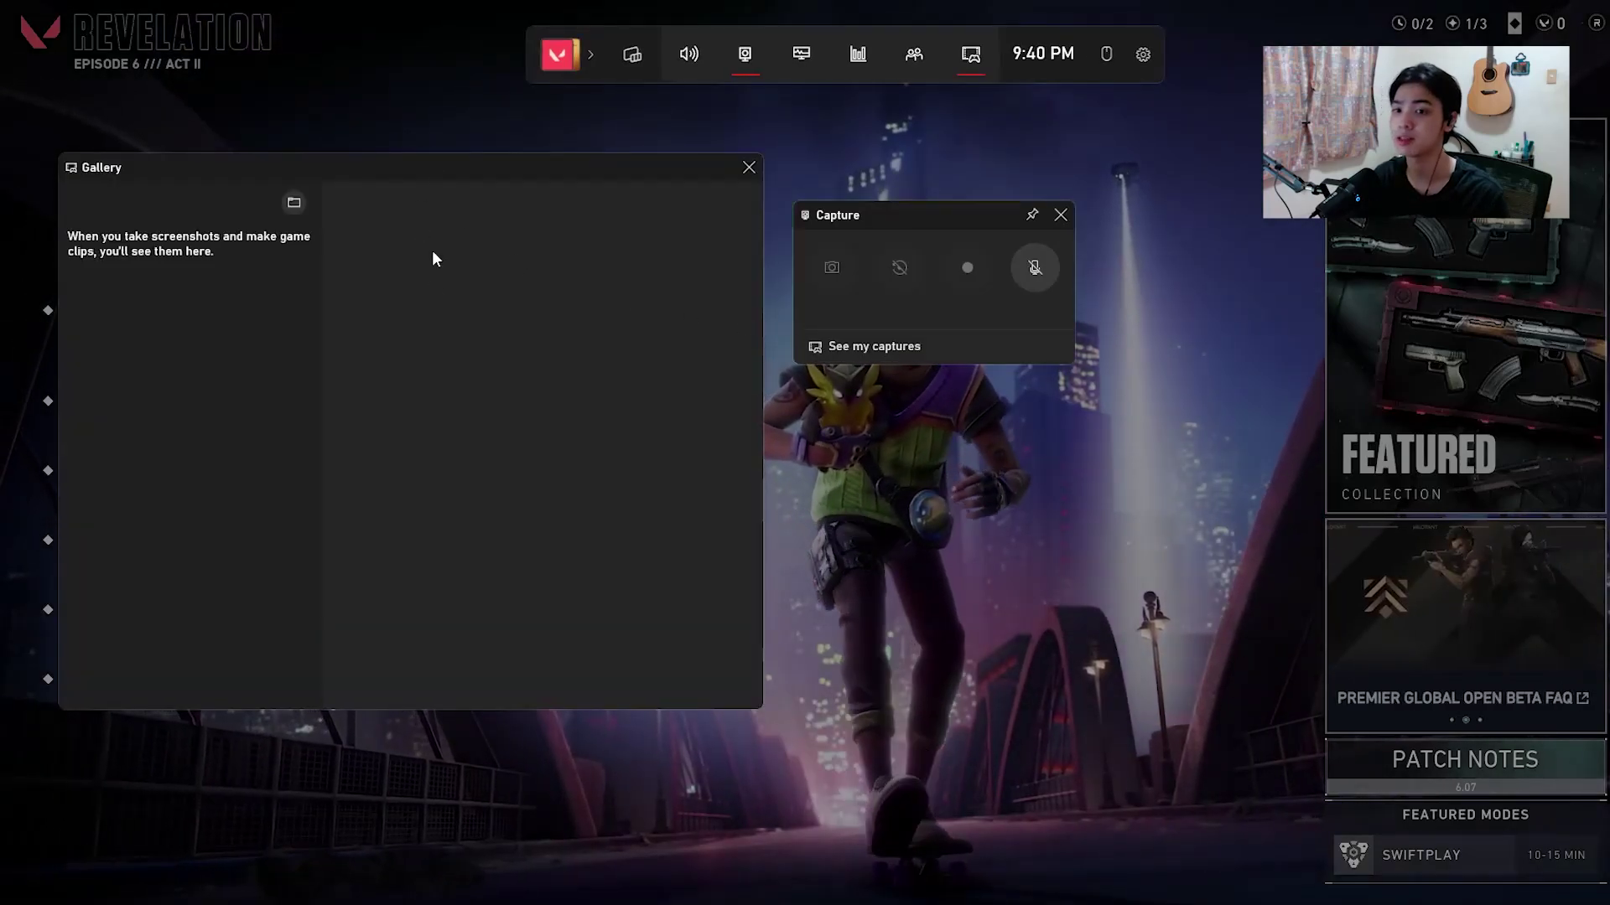
{"action": "left_click", "coordinate": [294, 204]}
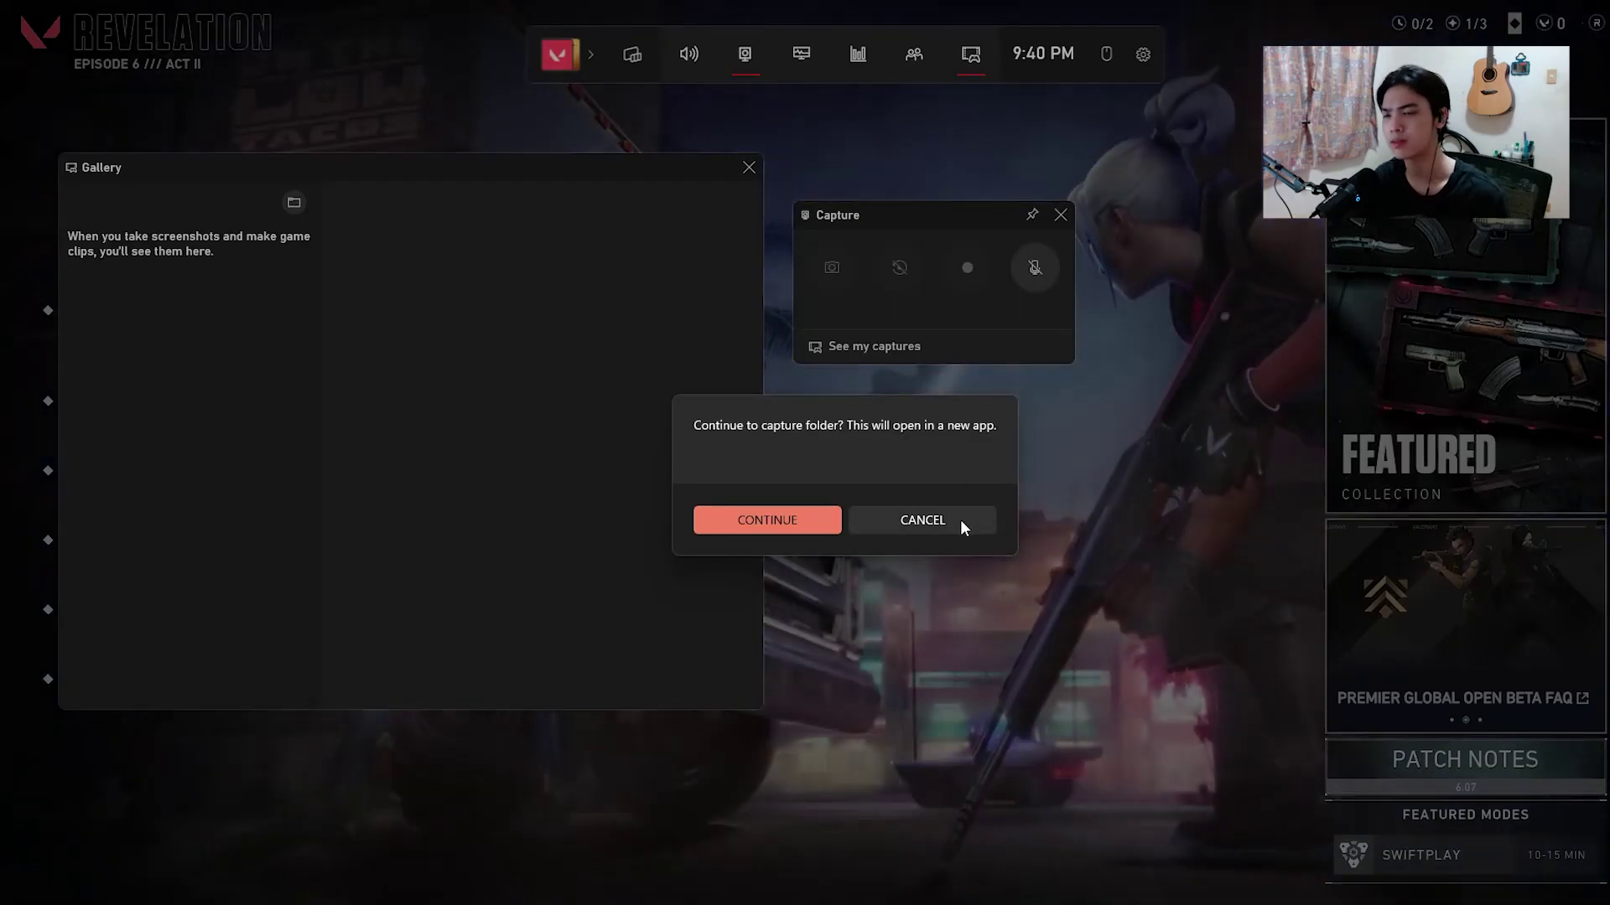
{"action": "left_click", "coordinate": [961, 520]}
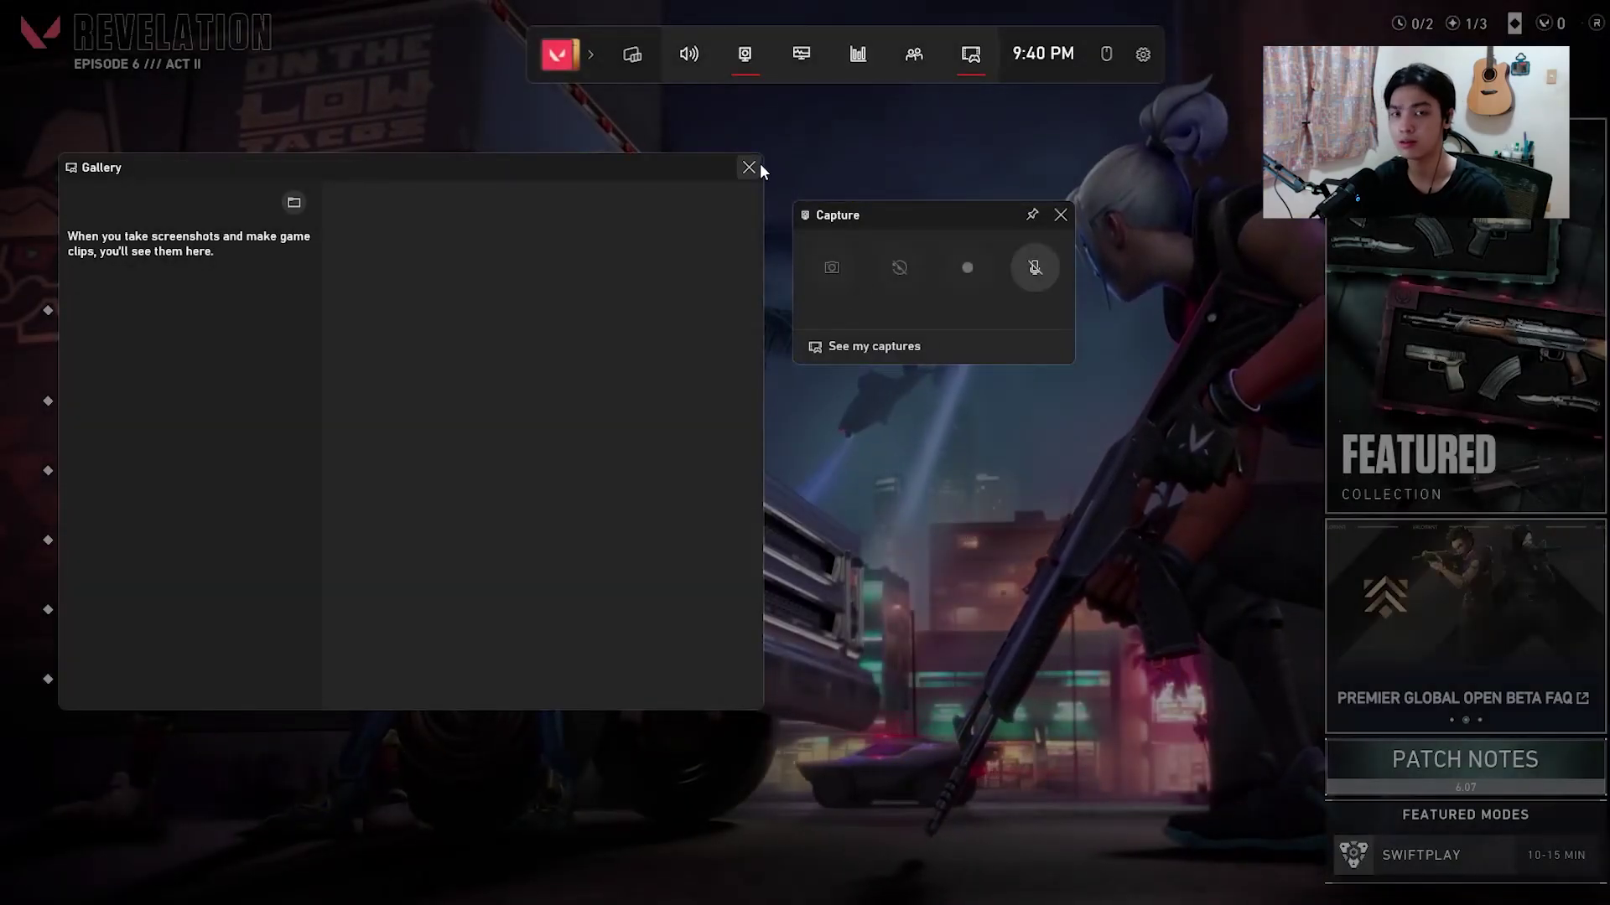
{"action": "left_click", "coordinate": [755, 167]}
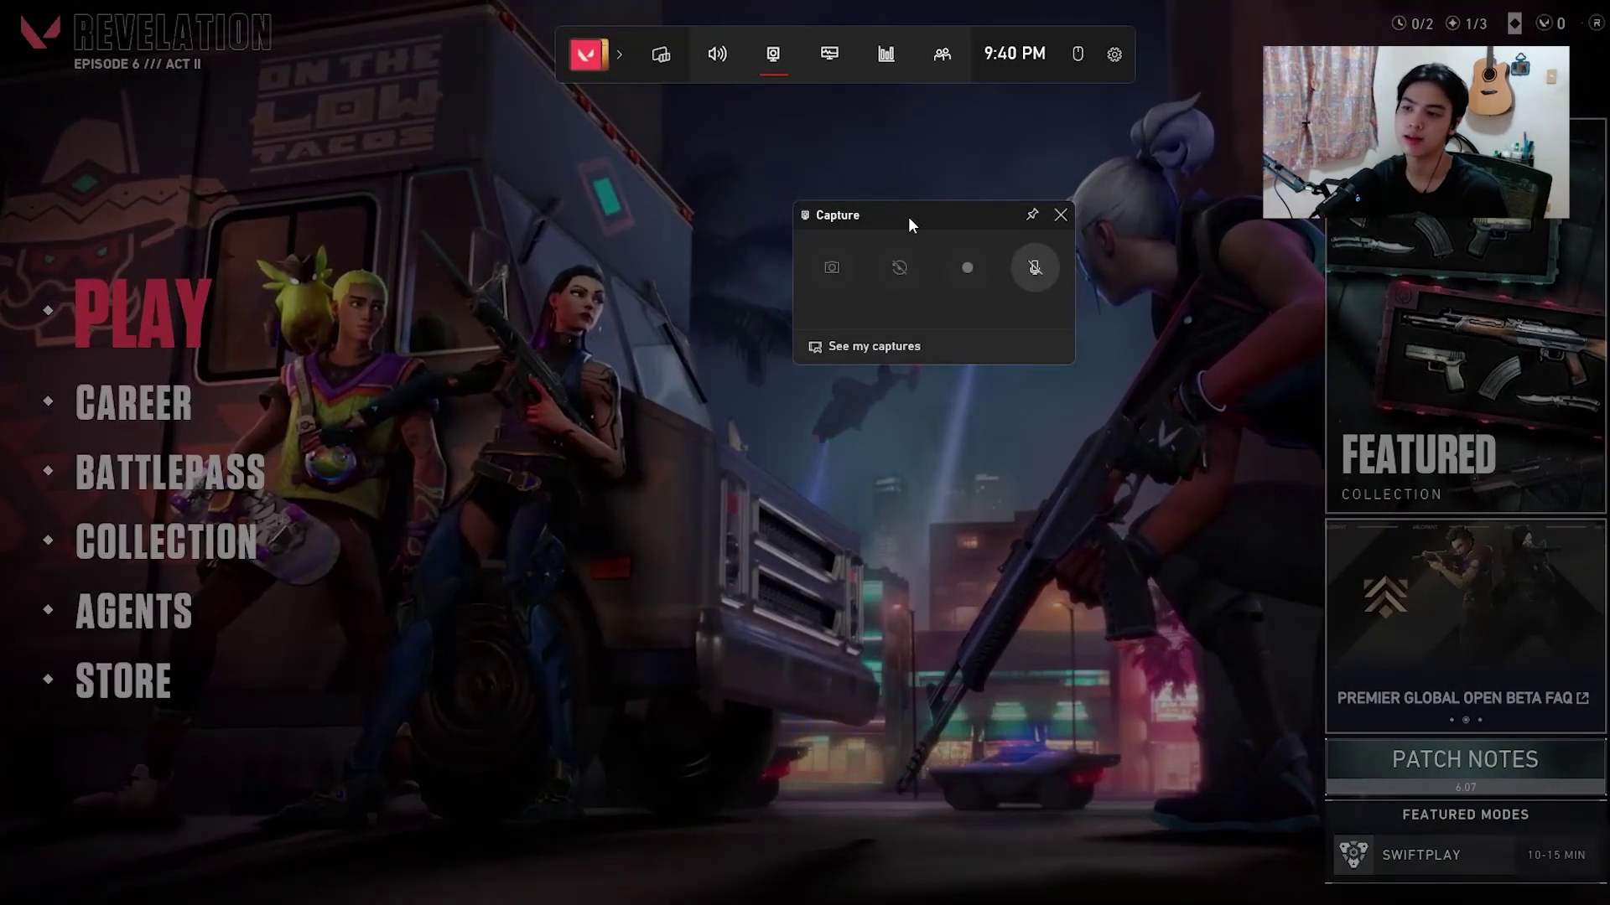
{"action": "left_click_drag", "start_coordinate": [908, 216], "coordinate": [840, 222]}
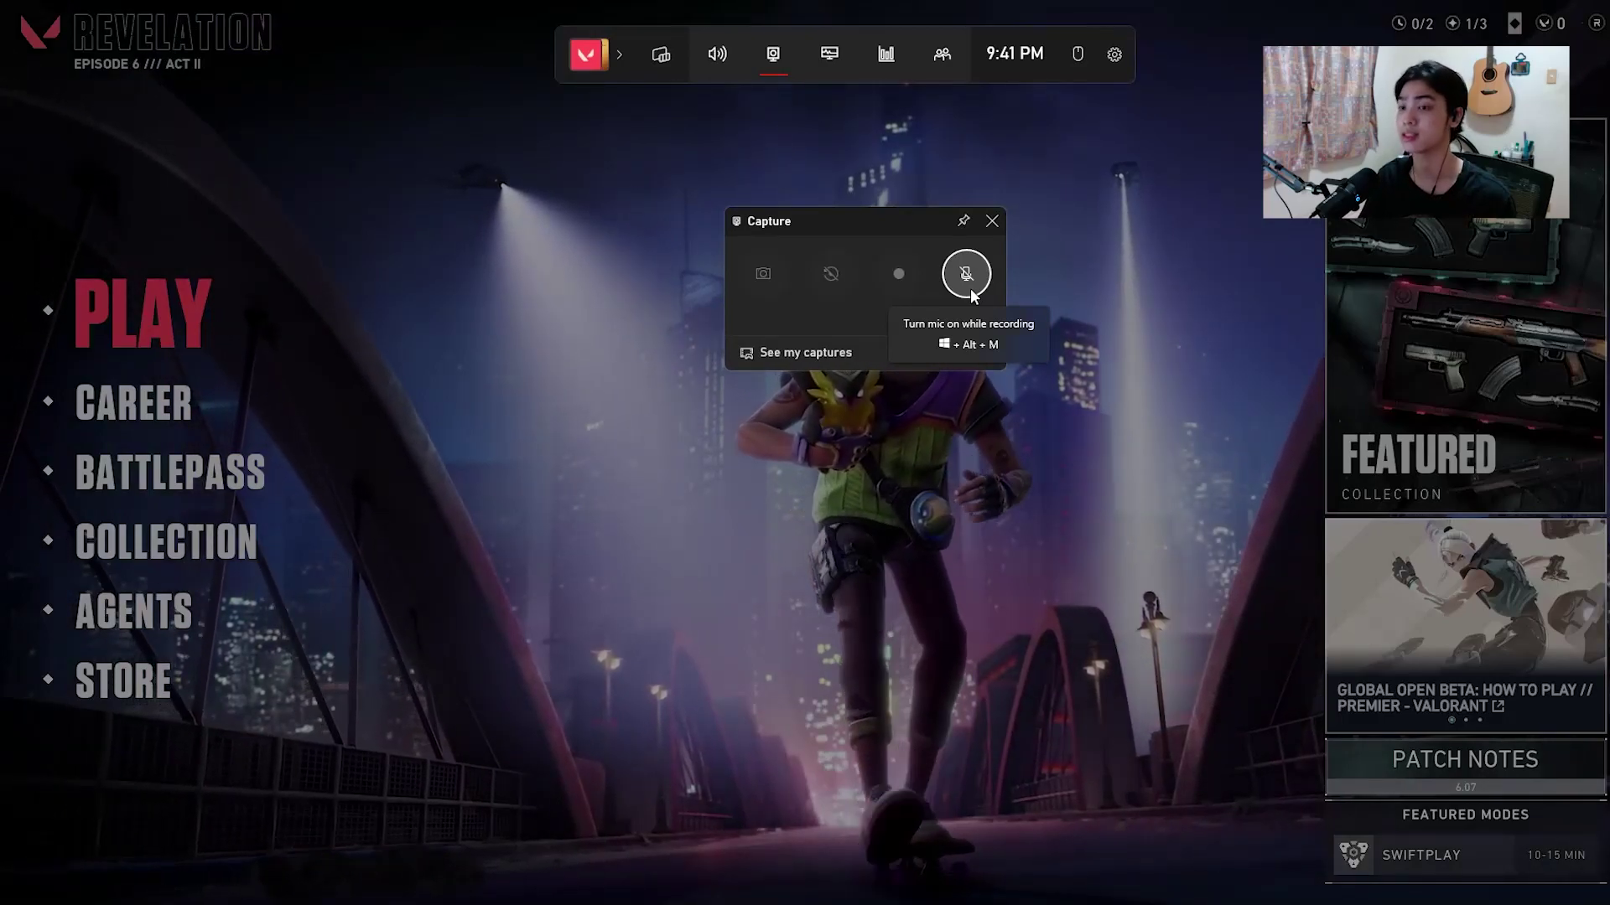
- Open the Performance widget, place it over the game's upper middle, and display its CPU graph
{"action": "left_click", "coordinate": [773, 53]}
{"action": "left_click", "coordinate": [830, 54]}
{"action": "left_click_drag", "start_coordinate": [954, 637], "coordinate": [1111, 245]}
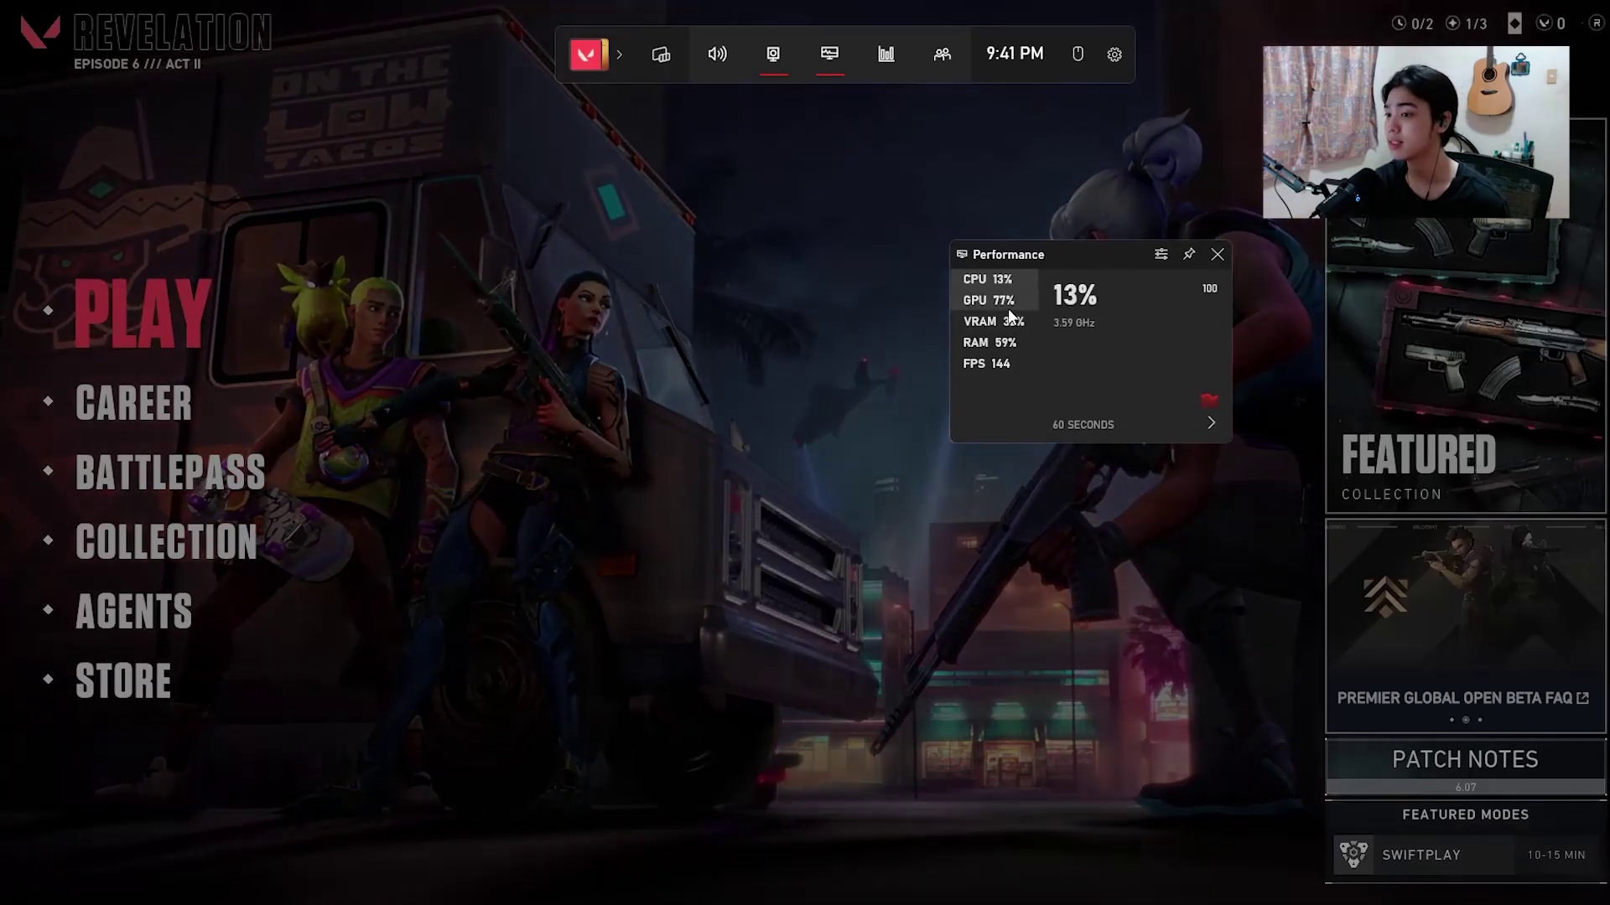
{"action": "left_click", "coordinate": [1007, 302]}
{"action": "left_click", "coordinate": [1006, 281]}
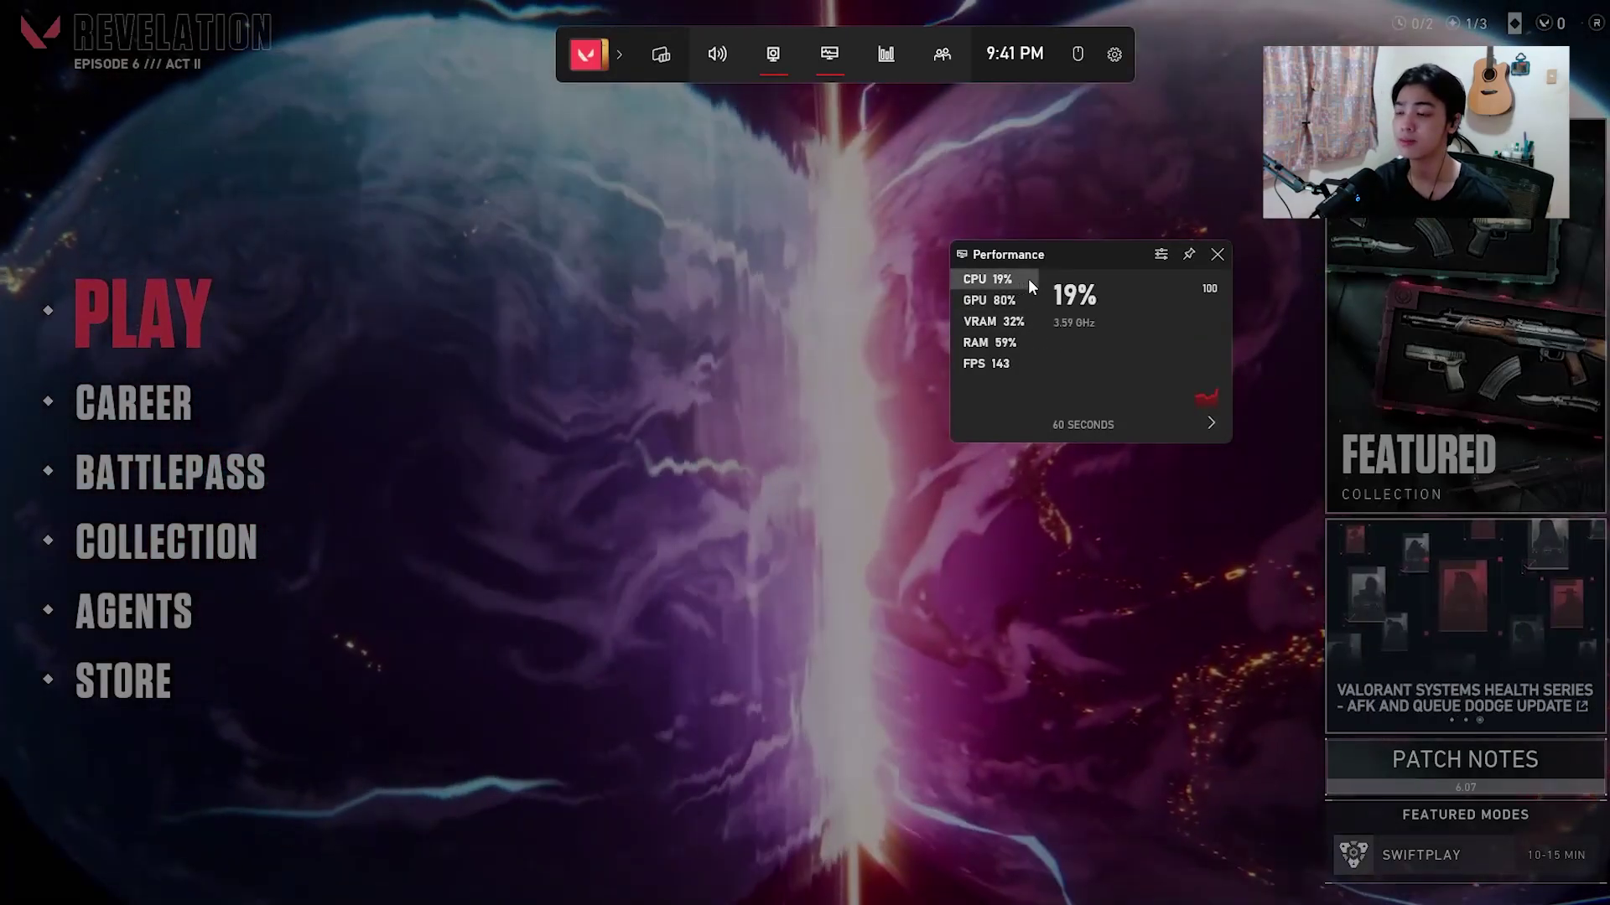
{"action": "left_click_drag", "start_coordinate": [1094, 255], "coordinate": [1052, 254]}
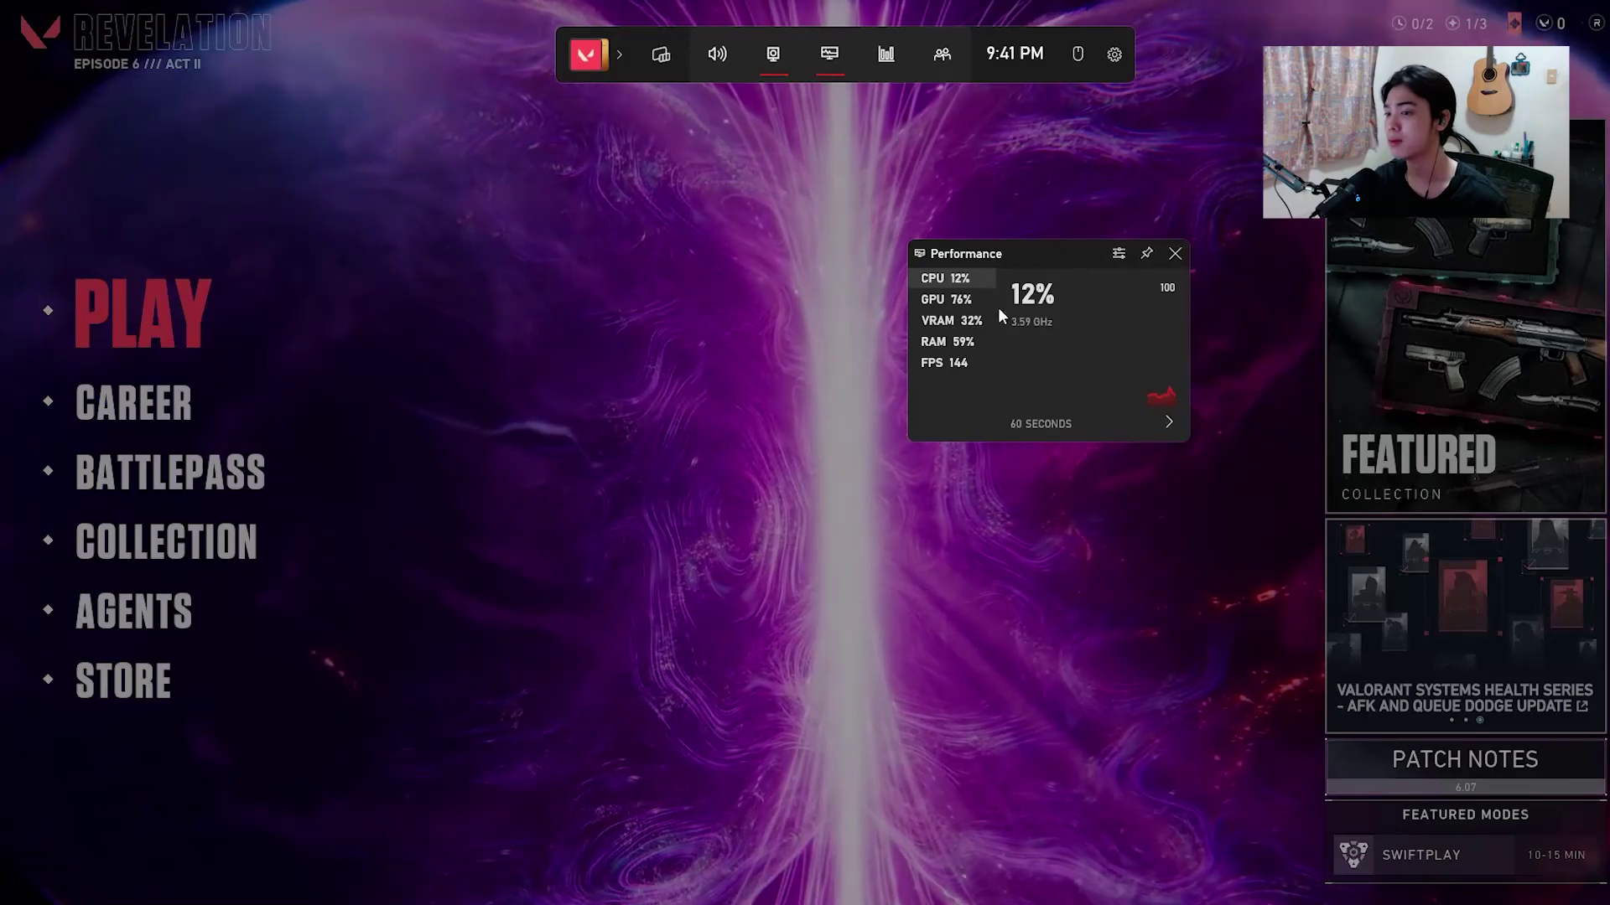
- Compare the FPS, GPU and CPU graphs in the Performance widget, shifting it slightly aside
{"action": "left_click", "coordinate": [956, 362]}
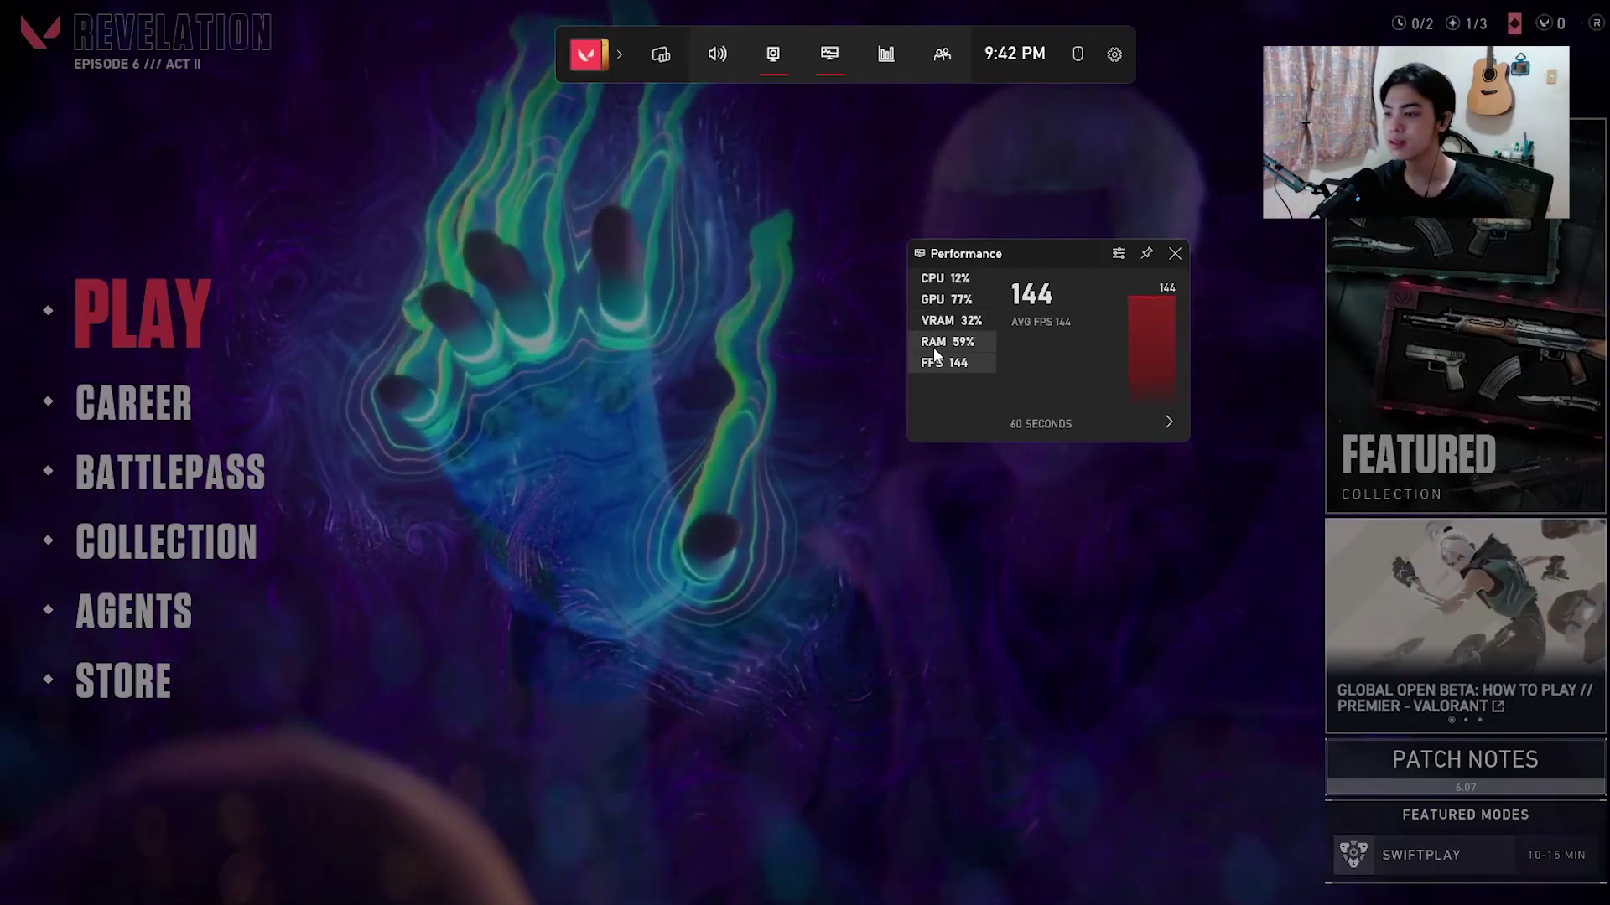
{"action": "left_click", "coordinate": [973, 302]}
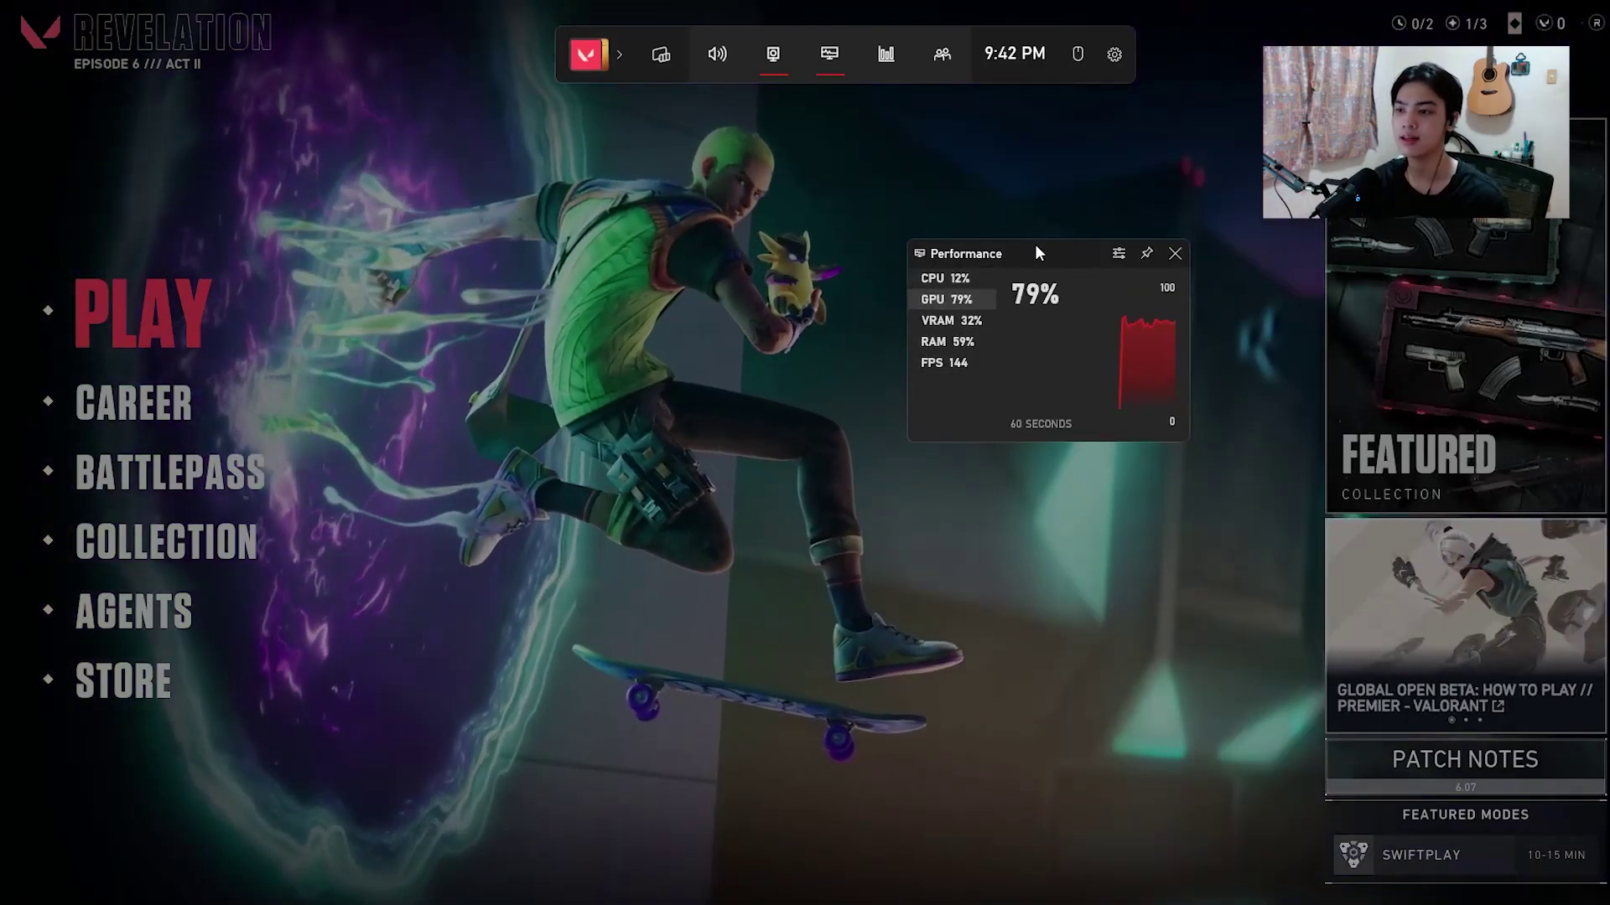
{"action": "left_click_drag", "start_coordinate": [1038, 251], "coordinate": [992, 258]}
{"action": "left_click", "coordinate": [924, 284]}
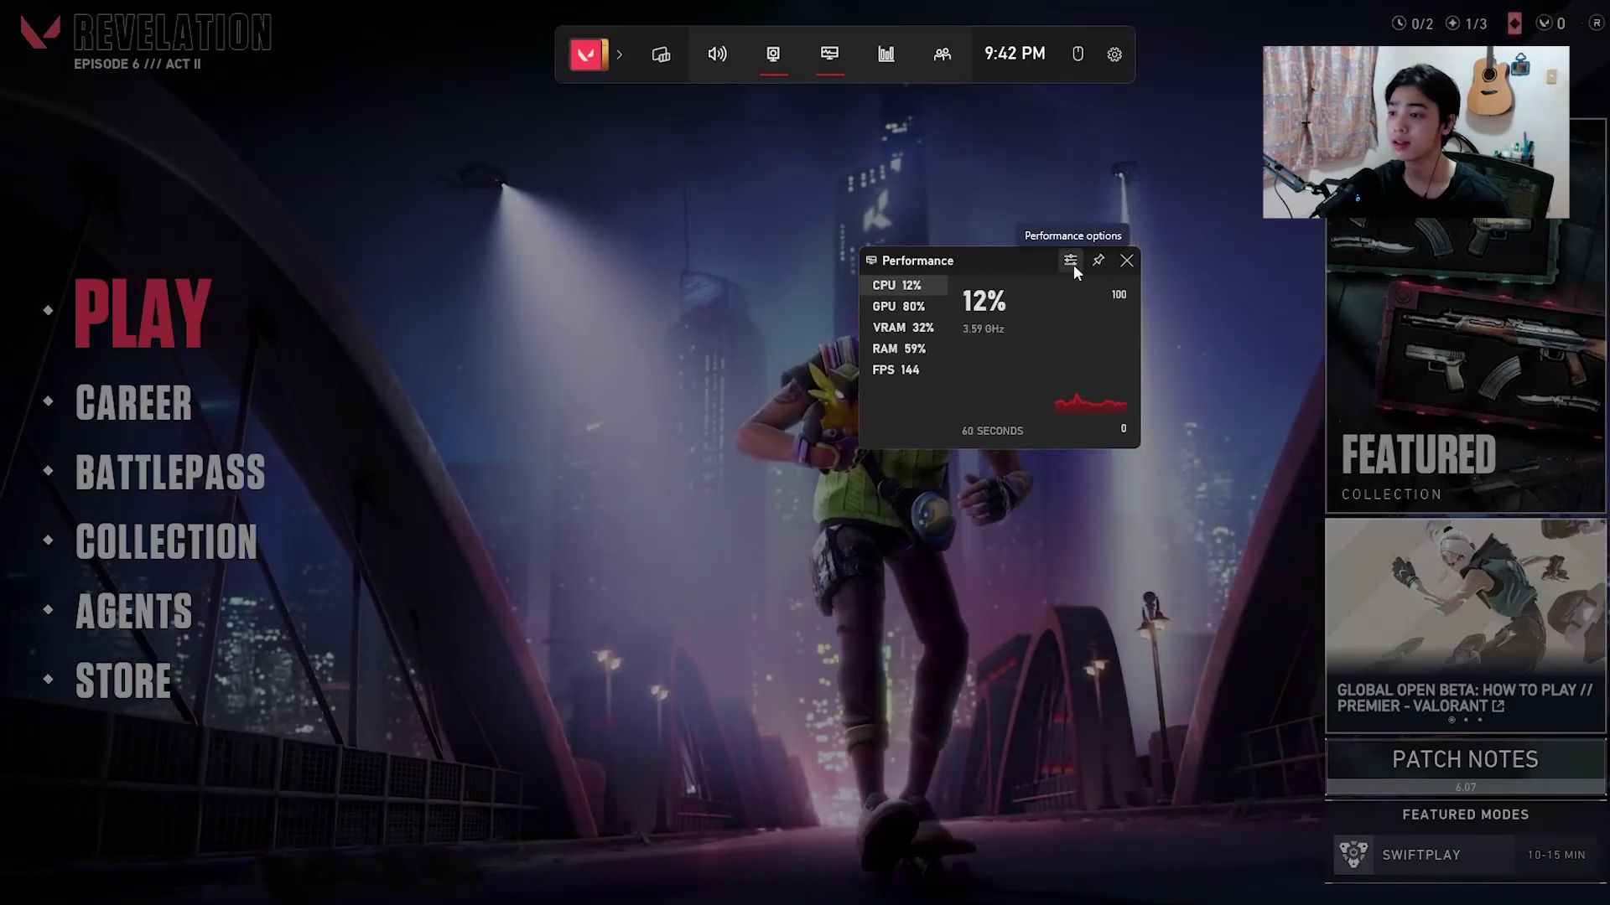
- Open the Performance options, keep the graph position at Right, and demonstrate hiding and restoring the CPU metric
{"action": "left_click", "coordinate": [1071, 260]}
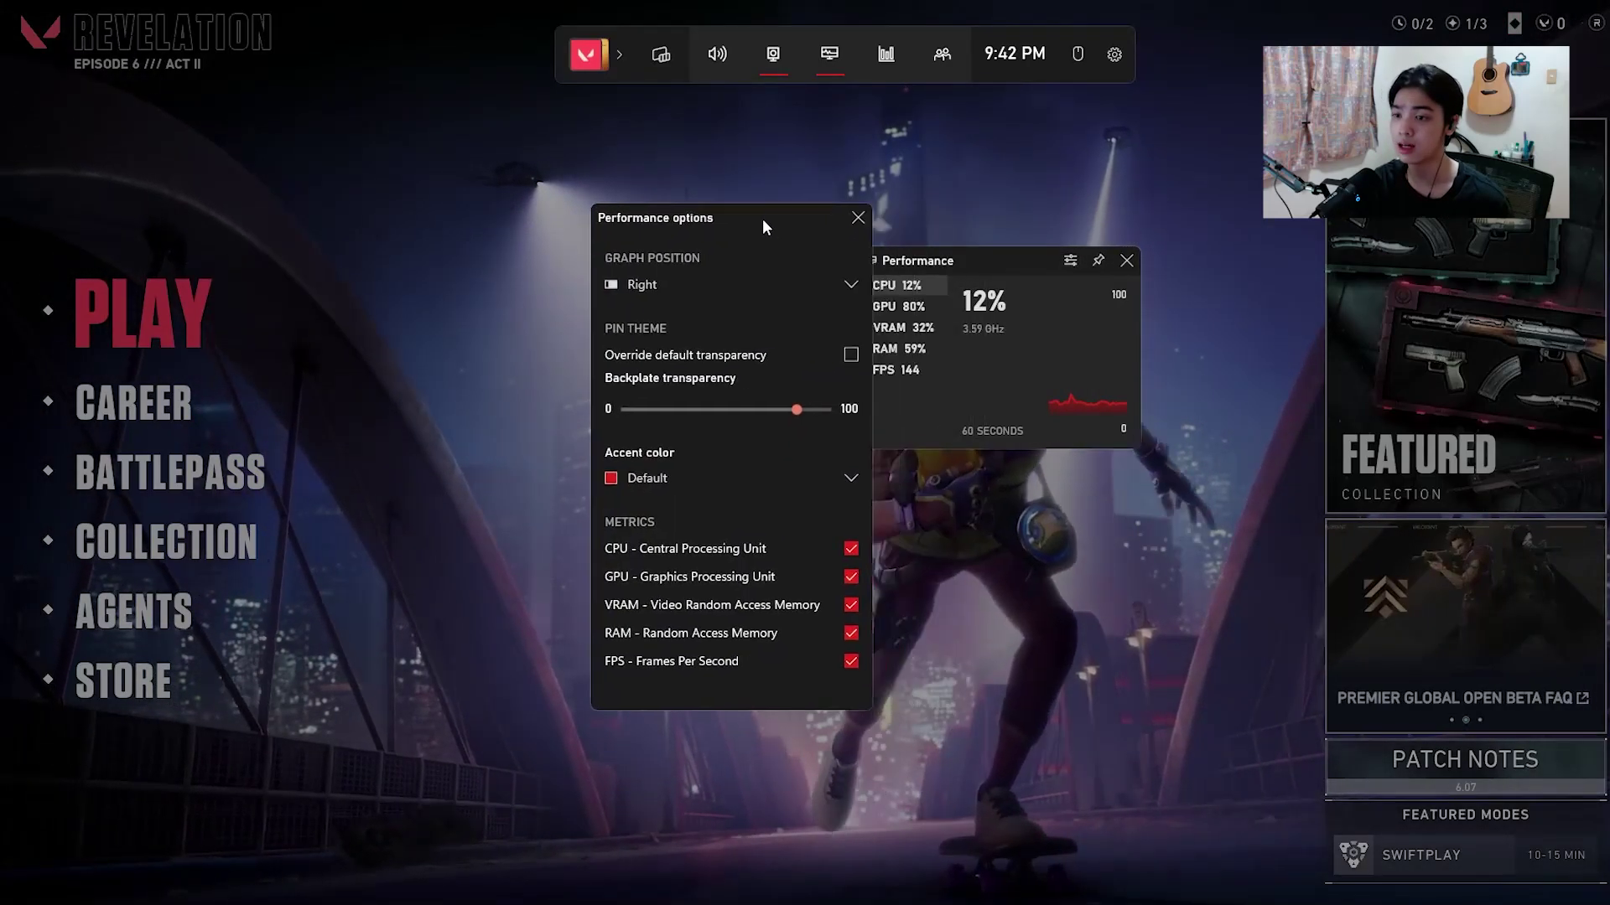
{"action": "left_click", "coordinate": [798, 274]}
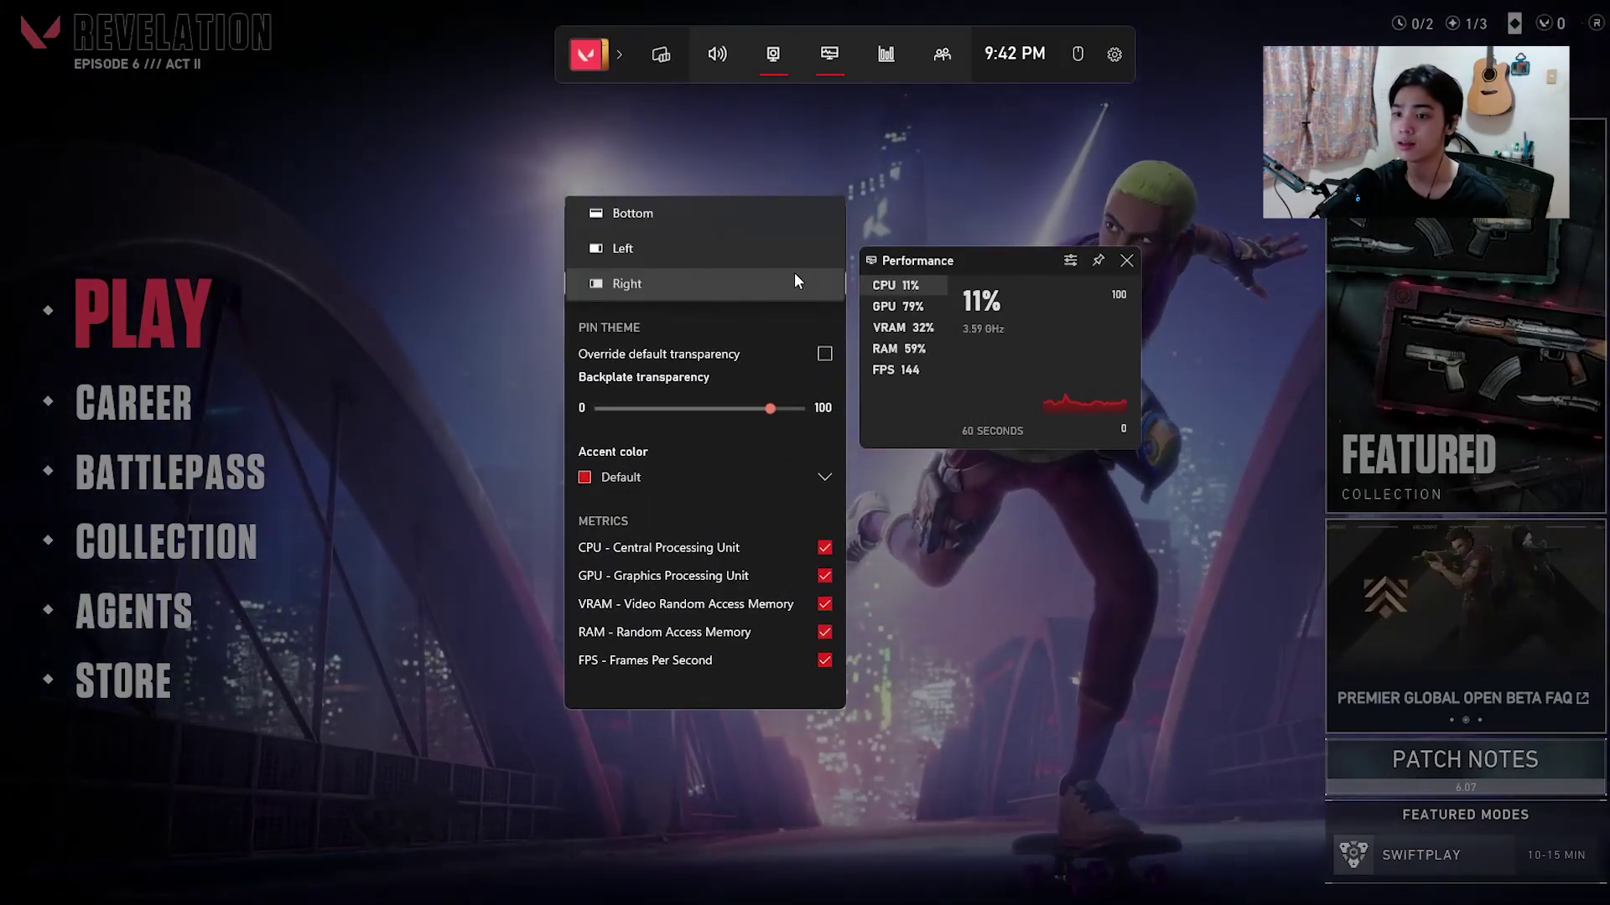
{"action": "left_click", "coordinate": [804, 291]}
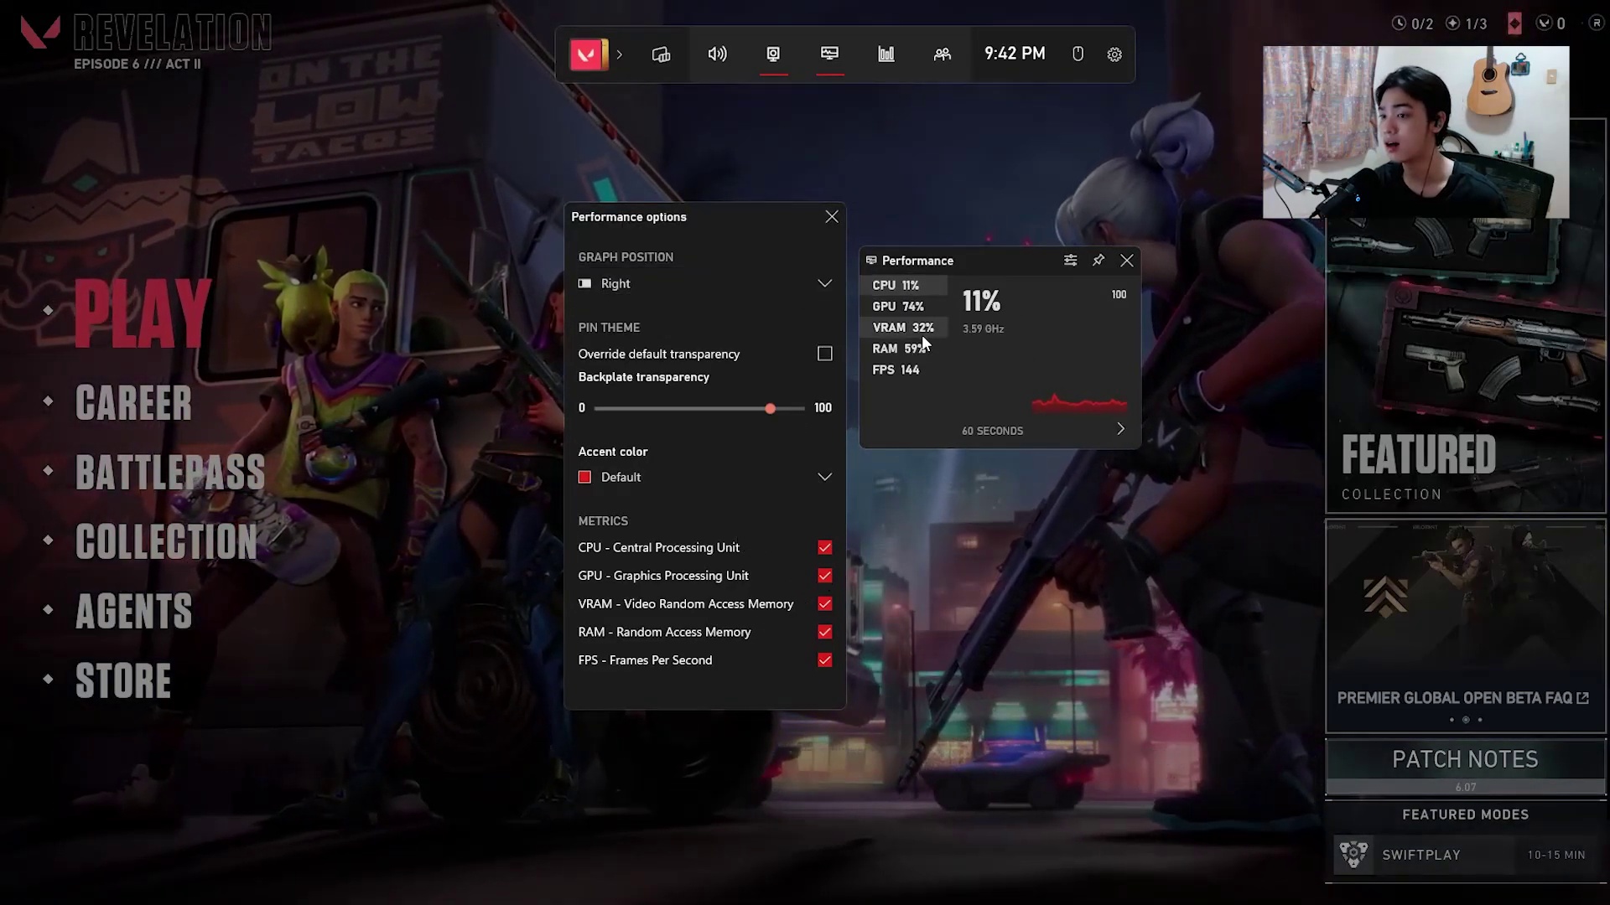
{"action": "left_click", "coordinate": [829, 547]}
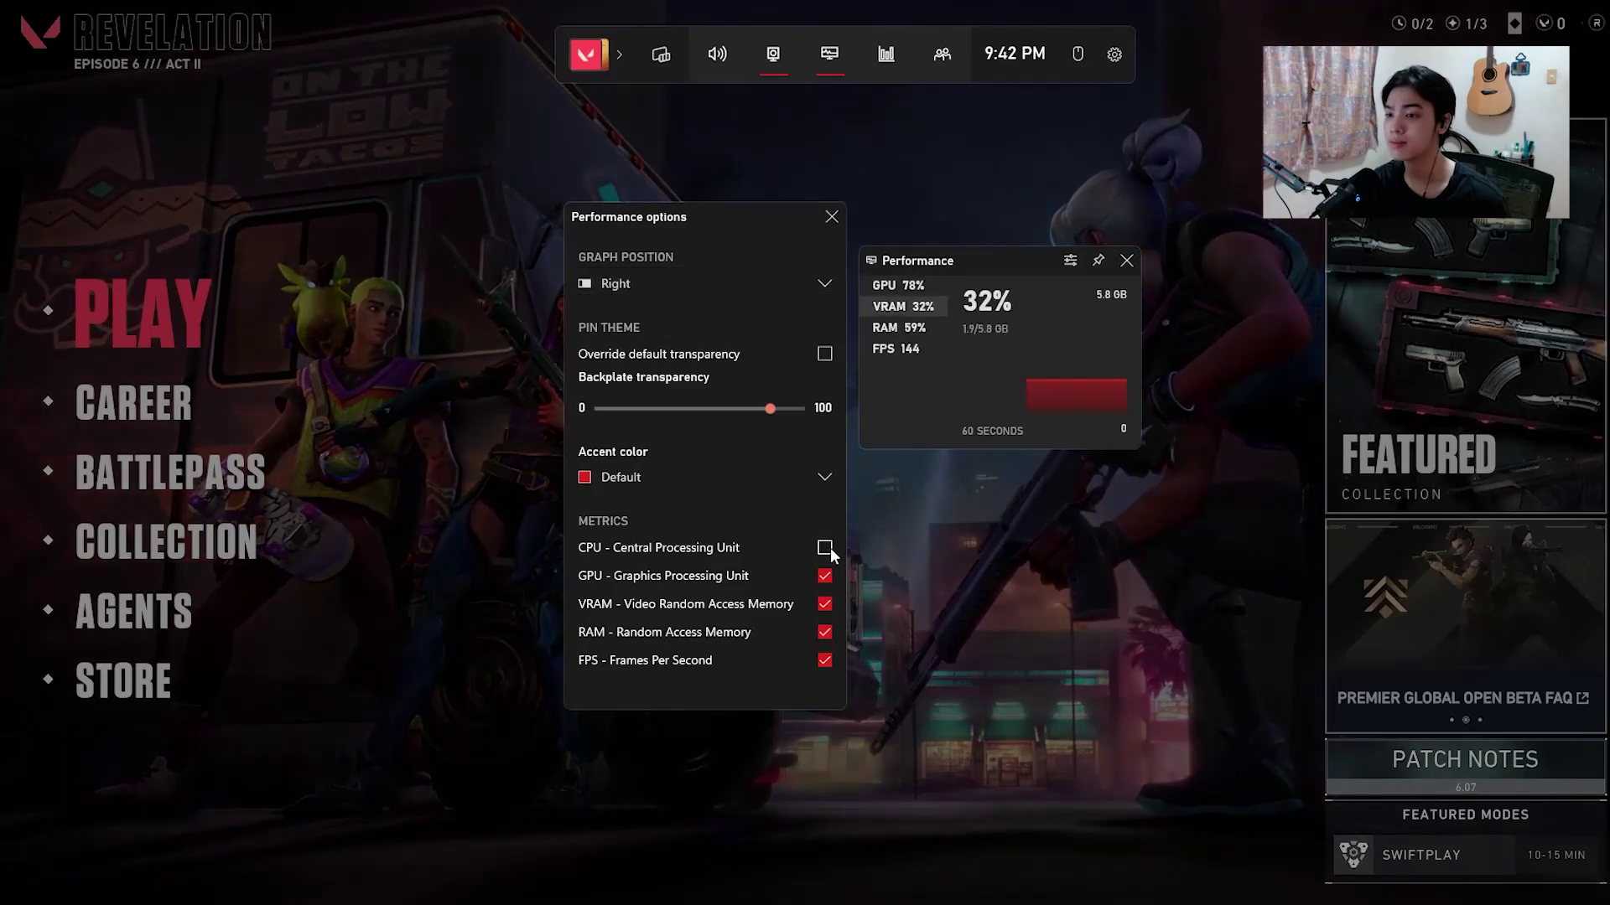
{"action": "left_click", "coordinate": [825, 547]}
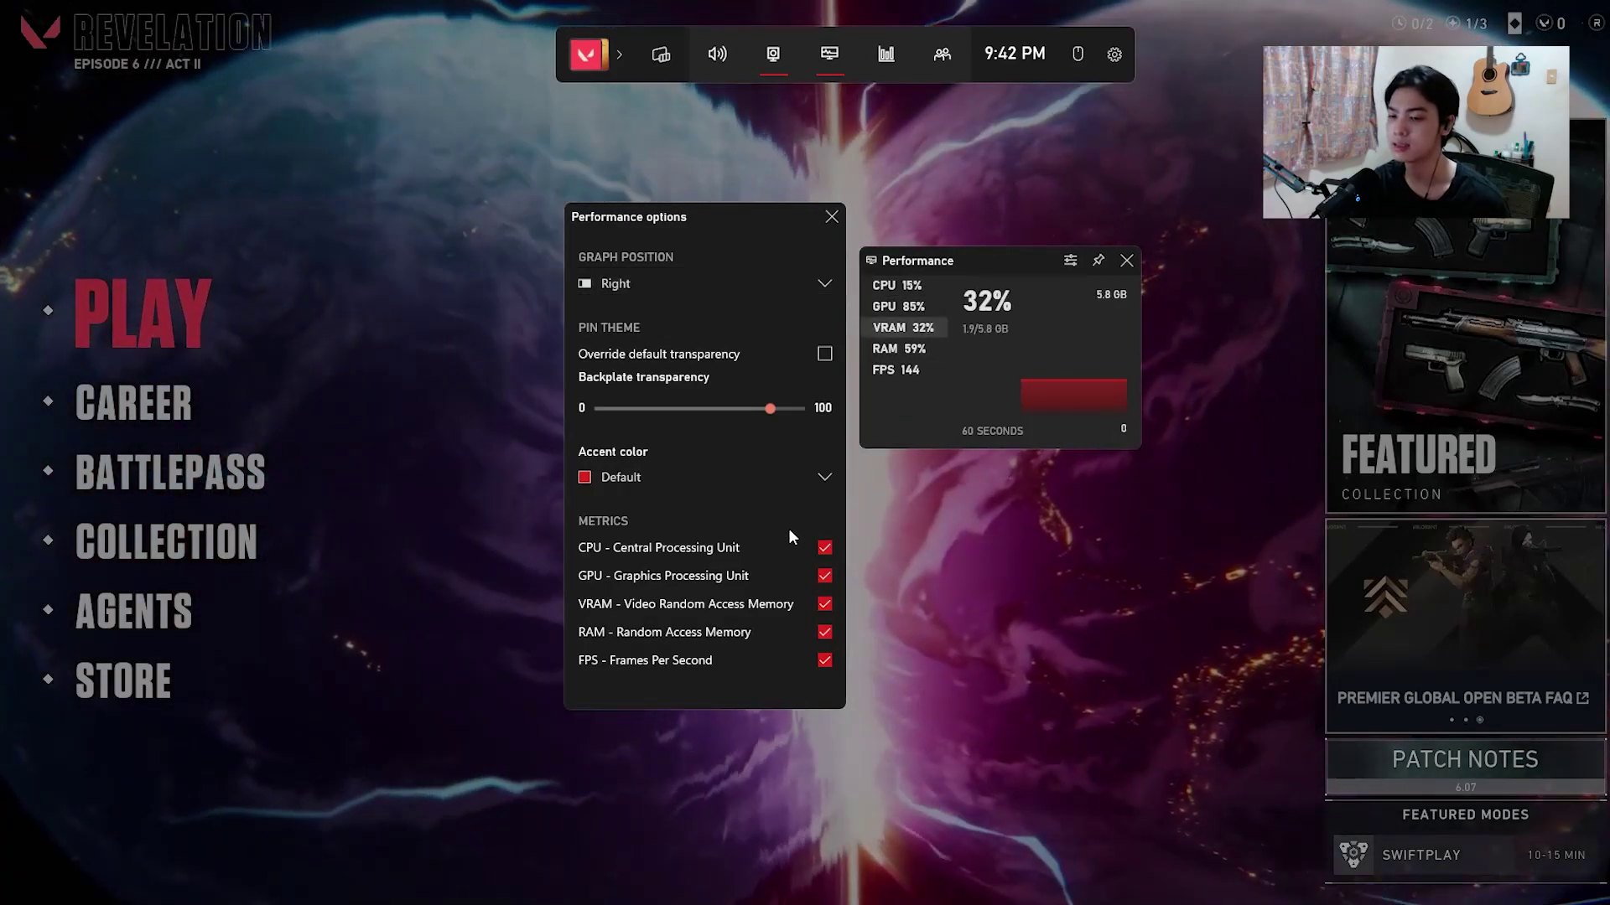
- Try the Cyan accent color for the Performance widget and change it to Yellow
{"action": "left_click", "coordinate": [818, 481]}
{"action": "left_click", "coordinate": [691, 405]}
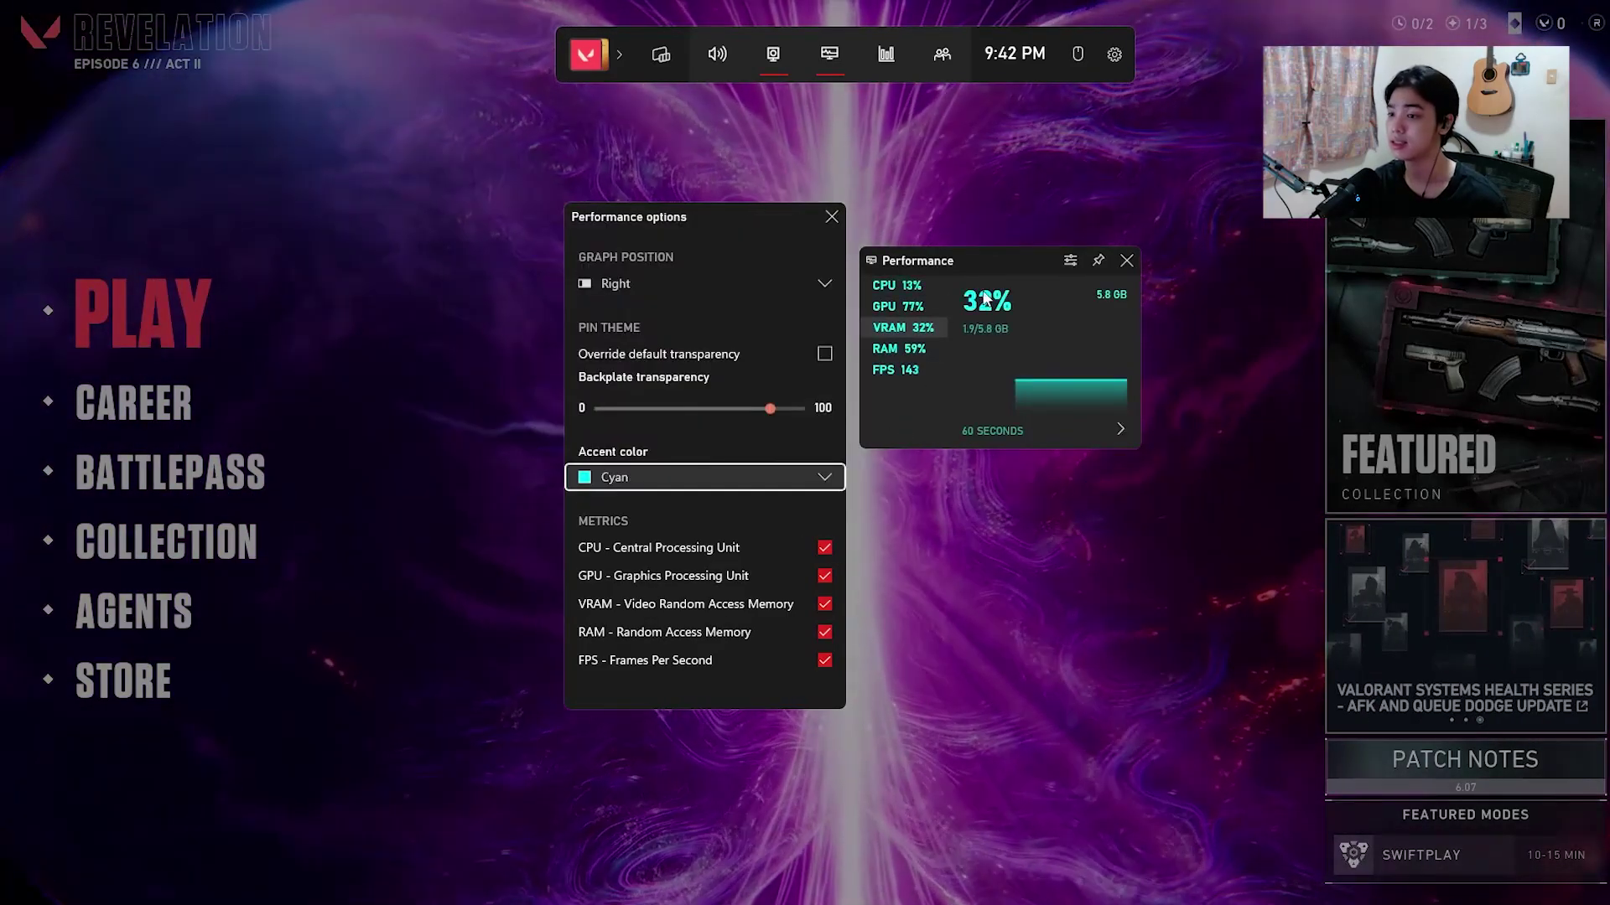
{"action": "left_click", "coordinate": [673, 472]}
{"action": "left_click", "coordinate": [692, 513]}
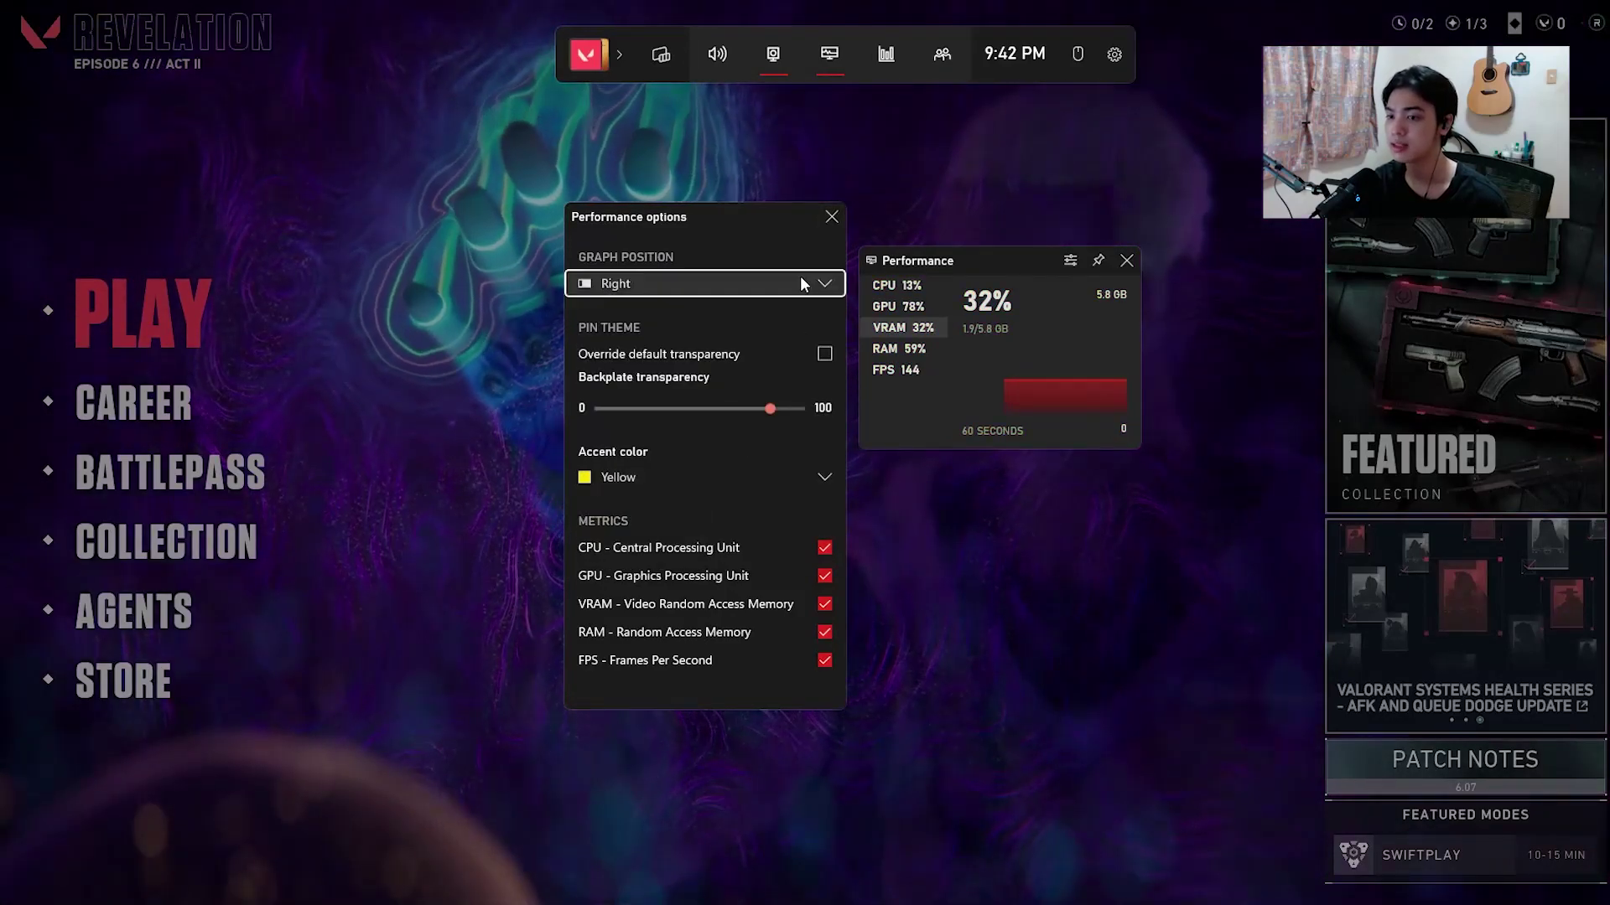
- Try the Left graph position for the Performance widget, set it to Bottom, and close the options
{"action": "left_click", "coordinate": [799, 285]}
{"action": "left_click", "coordinate": [797, 295]}
{"action": "left_click", "coordinate": [787, 293]}
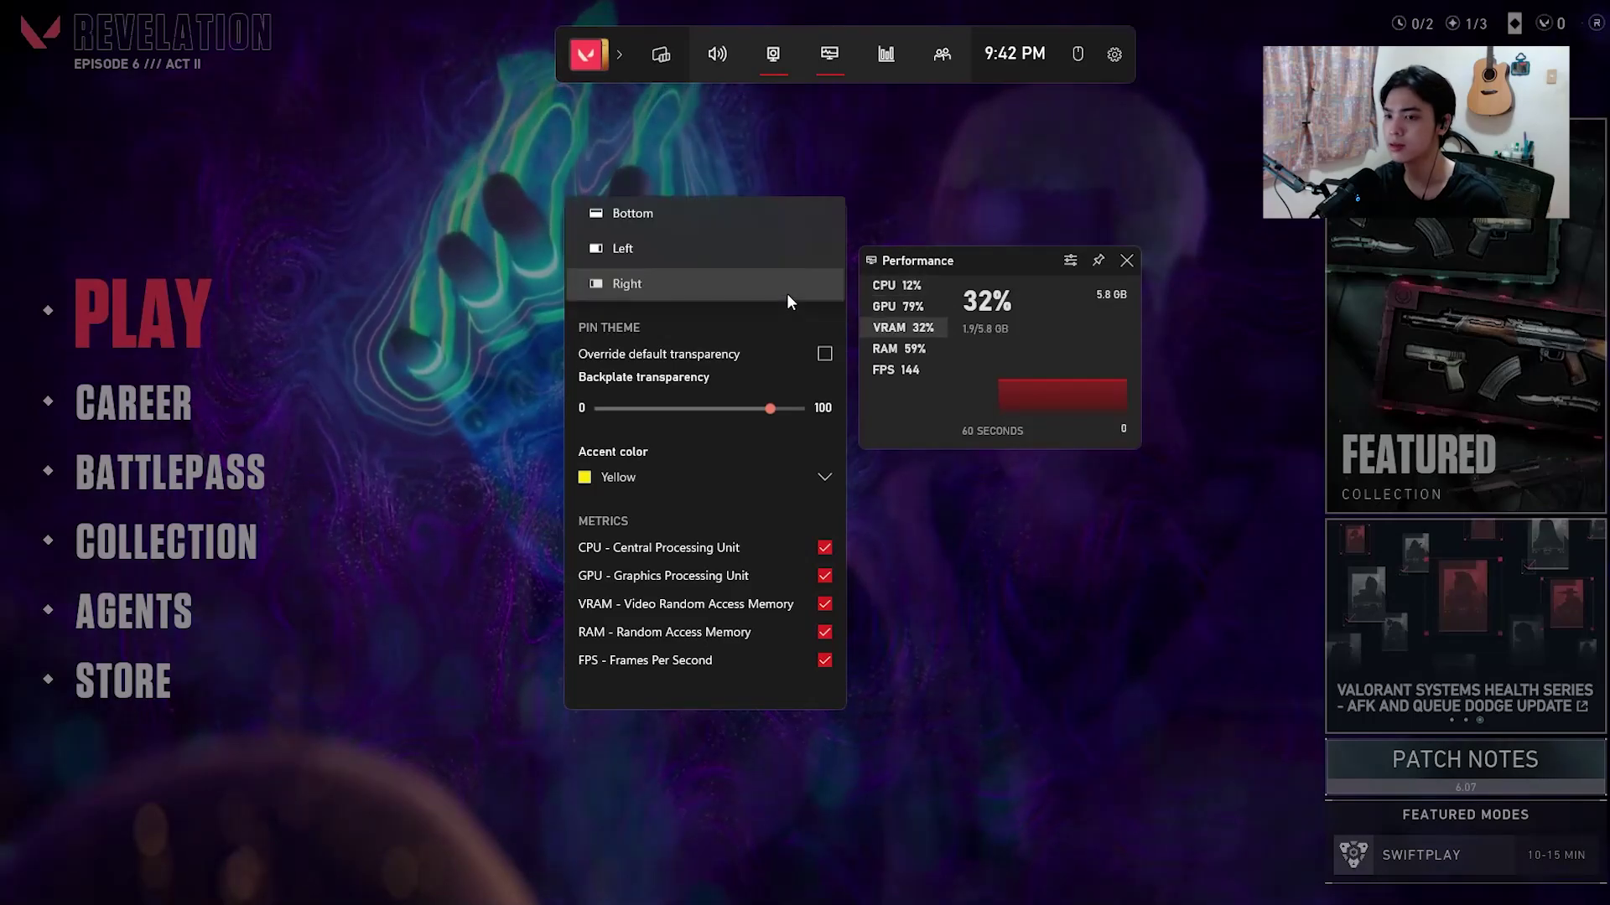
{"action": "left_click", "coordinate": [738, 248]}
{"action": "left_click", "coordinate": [773, 280]}
{"action": "left_click", "coordinate": [743, 252]}
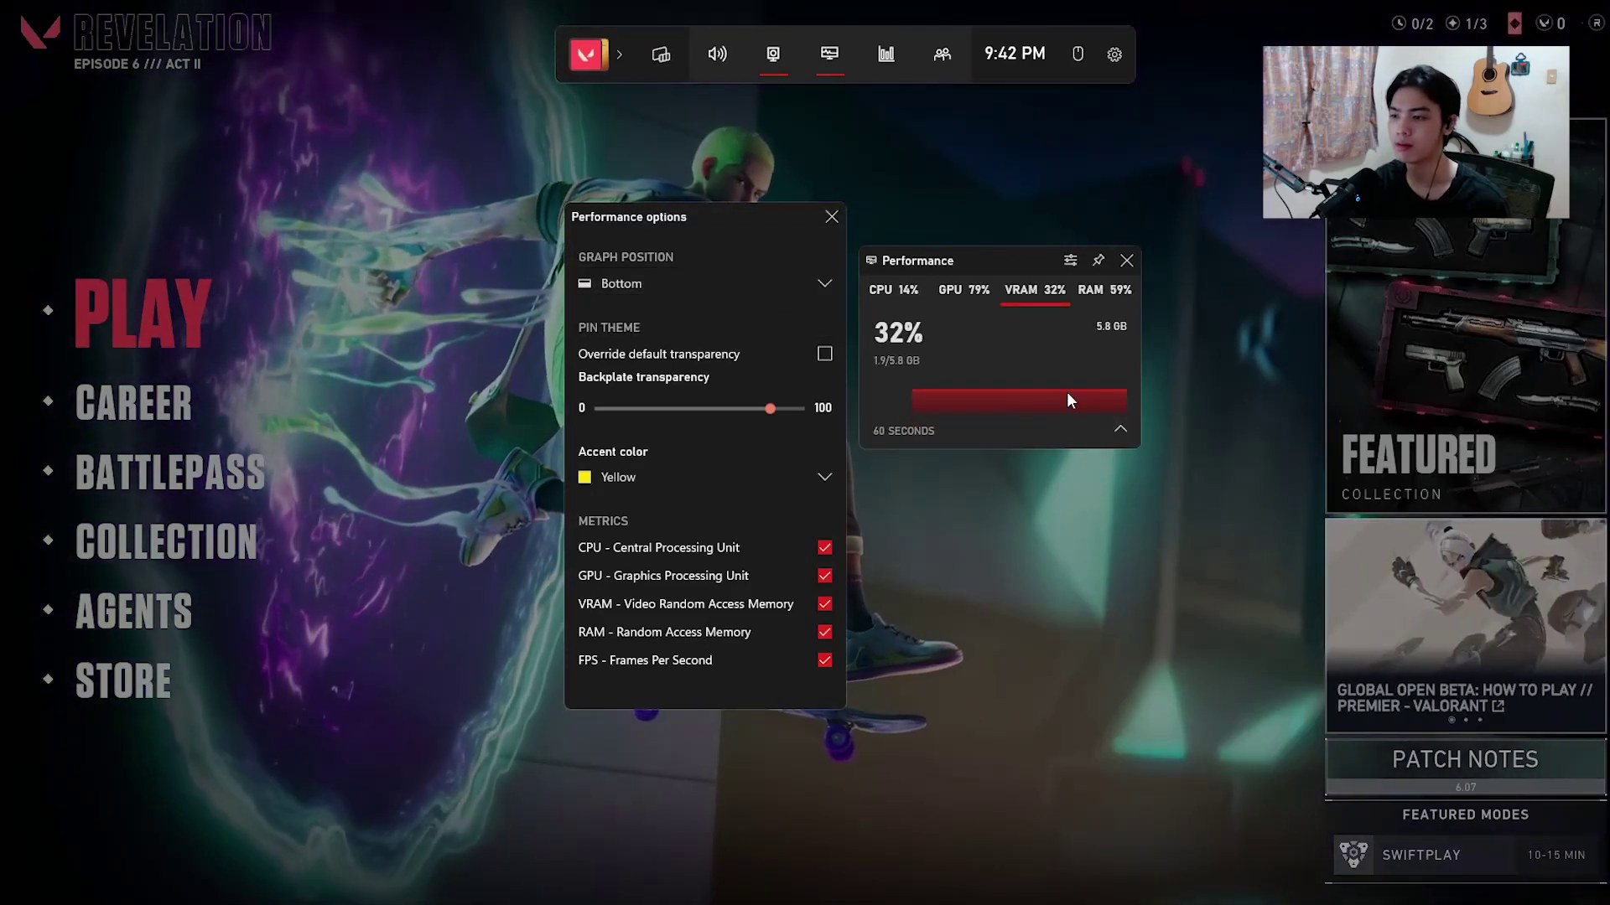
{"action": "left_click", "coordinate": [828, 220]}
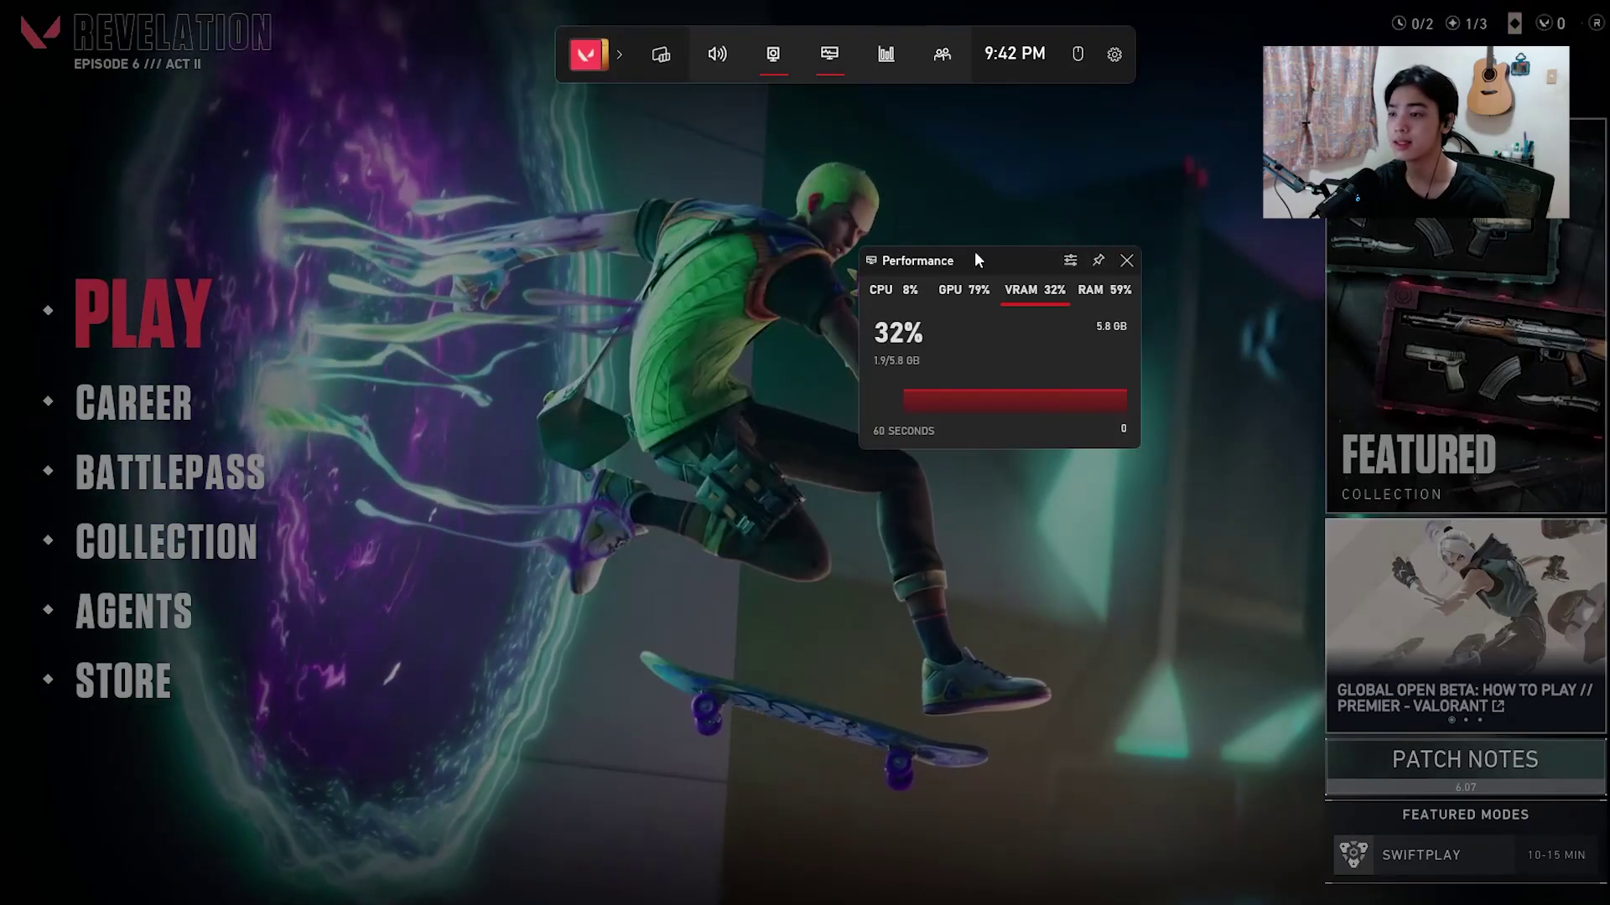
- Close the Performance widget and the Capture widget to clear the overlay
{"action": "left_click", "coordinate": [1126, 260]}
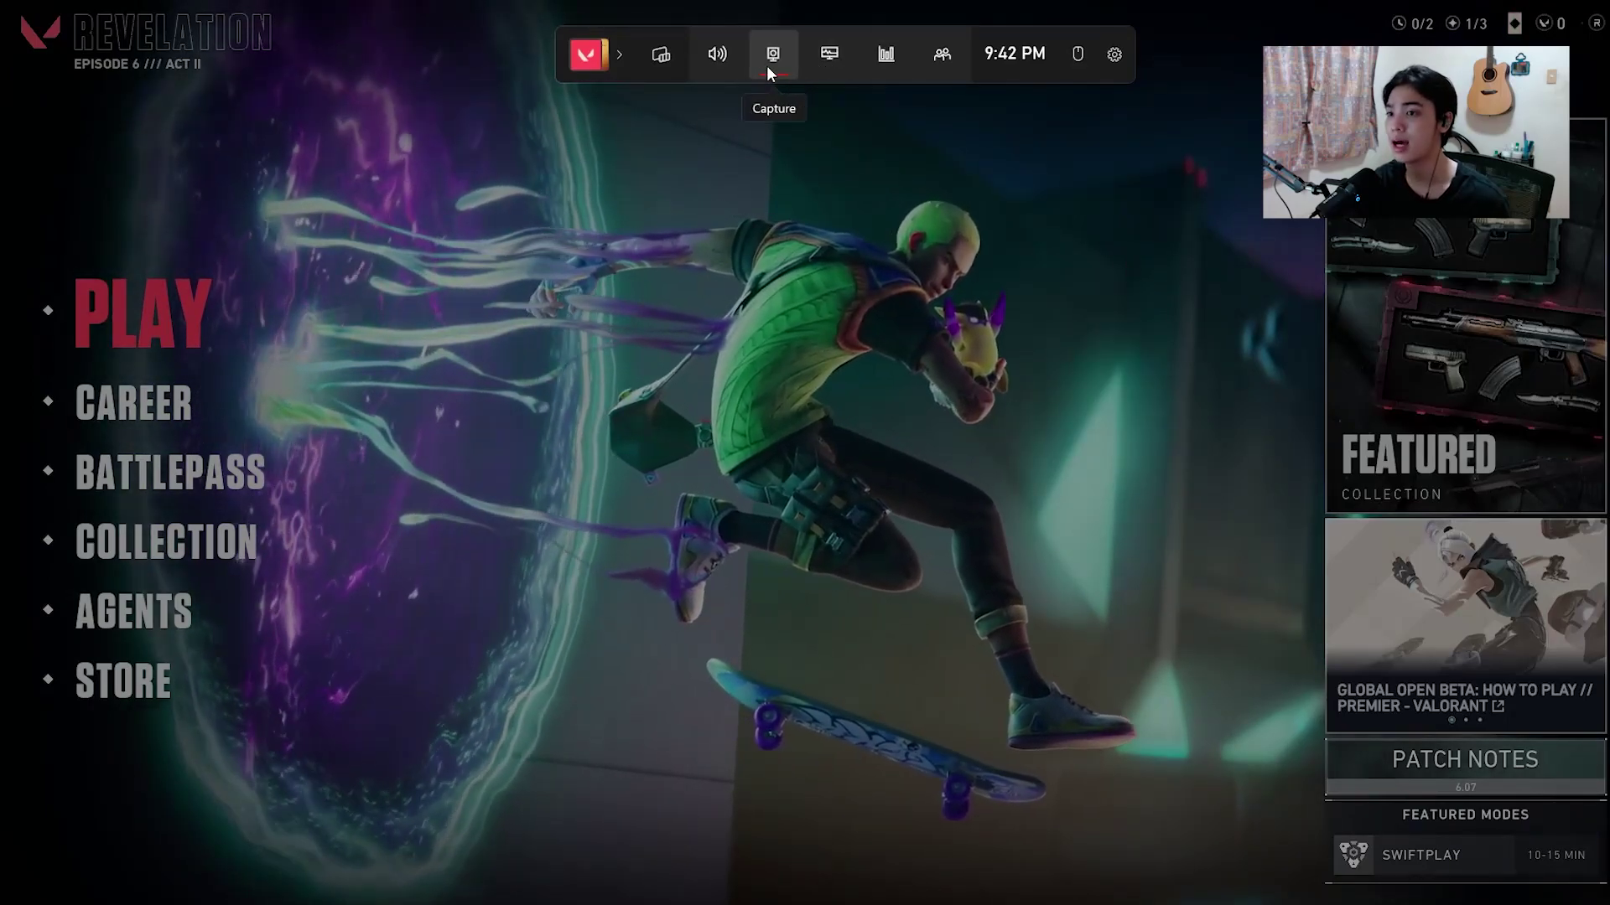
{"action": "left_click", "coordinate": [767, 65]}
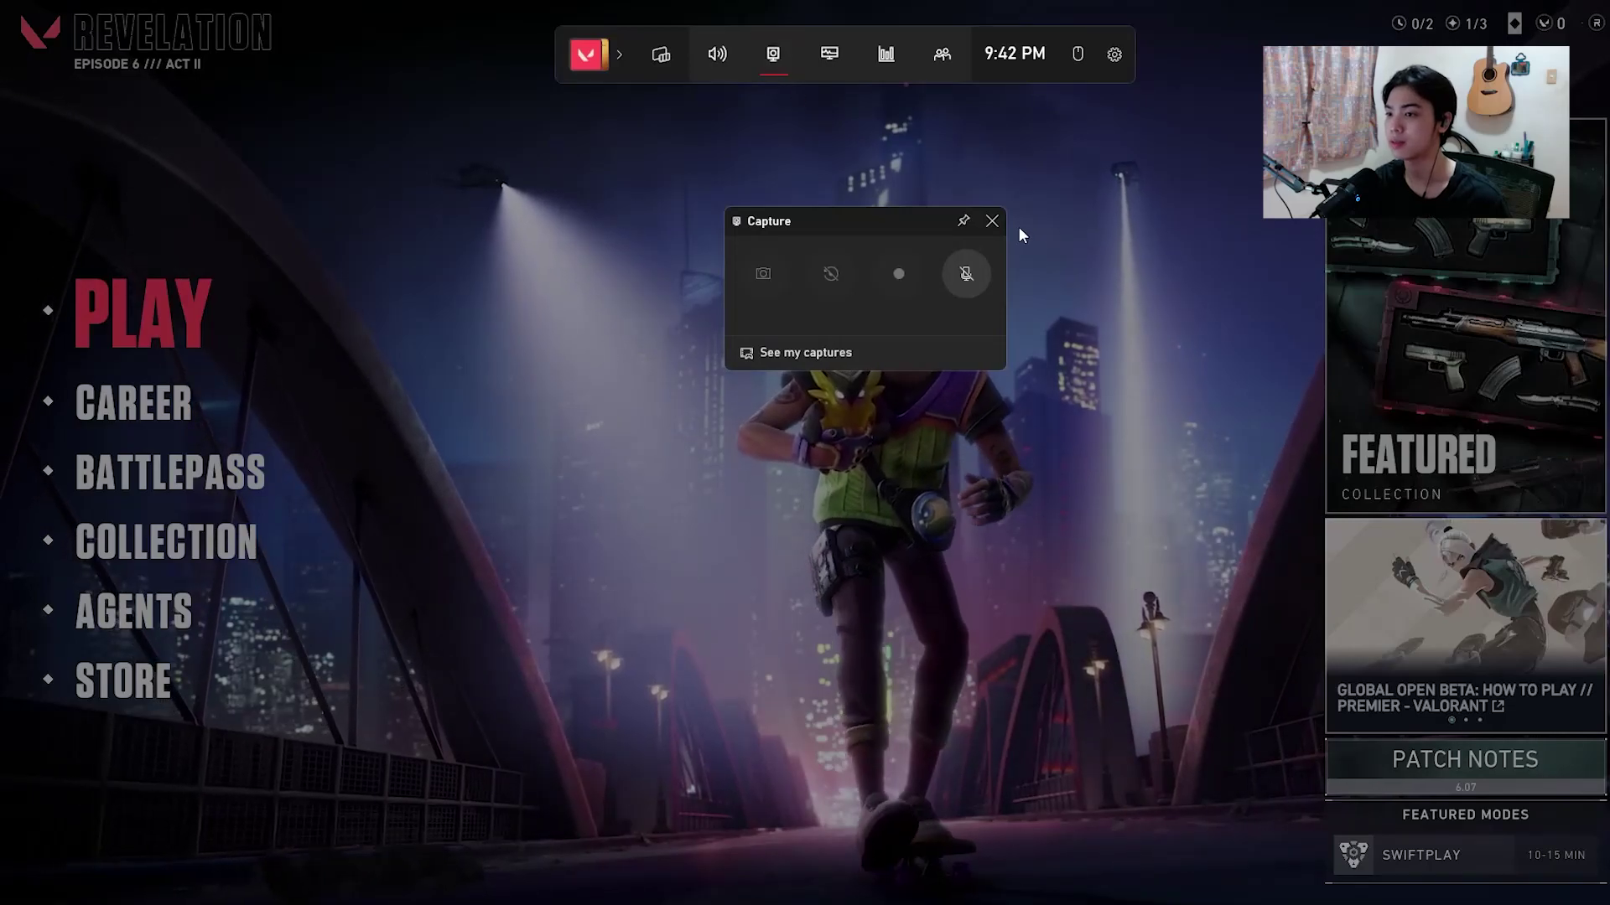
{"action": "left_click", "coordinate": [992, 222]}
- Open the Resources widget, place it over the game's upper middle, and look through its top tasks and their impact
{"action": "left_click", "coordinate": [888, 57]}
{"action": "left_click_drag", "start_coordinate": [1048, 164], "coordinate": [871, 183]}
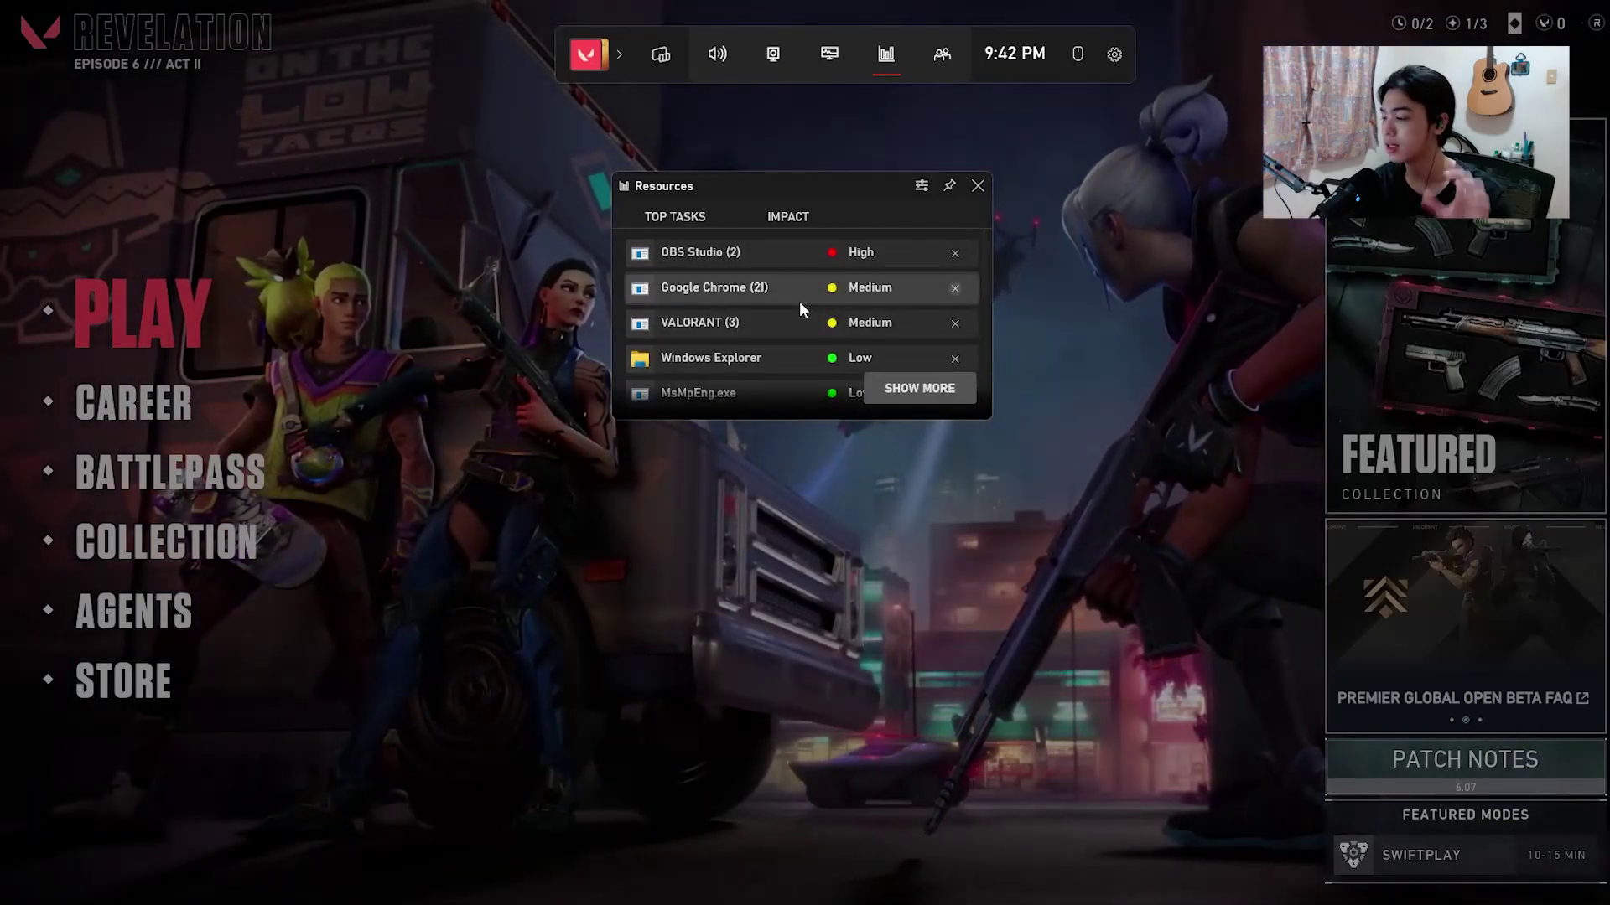
{"action": "left_click_drag", "start_coordinate": [837, 176], "coordinate": [916, 200]}
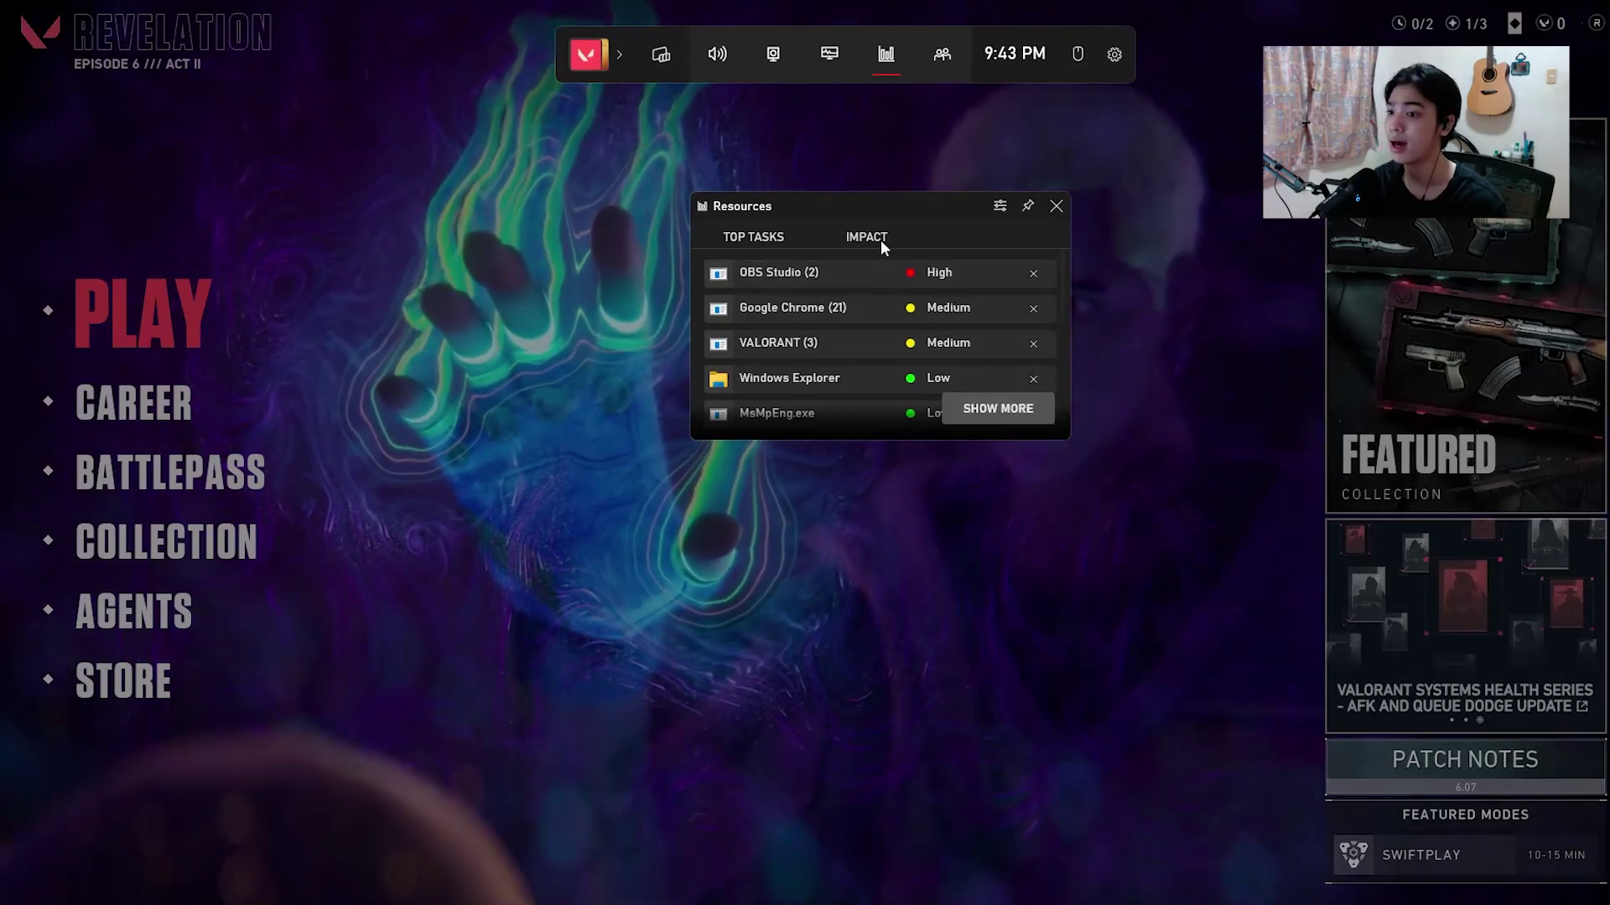
{"action": "scroll", "coordinate": [938, 302], "scroll_direction": "down", "scroll_amount": 1}
{"action": "scroll", "coordinate": [901, 327], "scroll_direction": "down", "scroll_amount": 5}
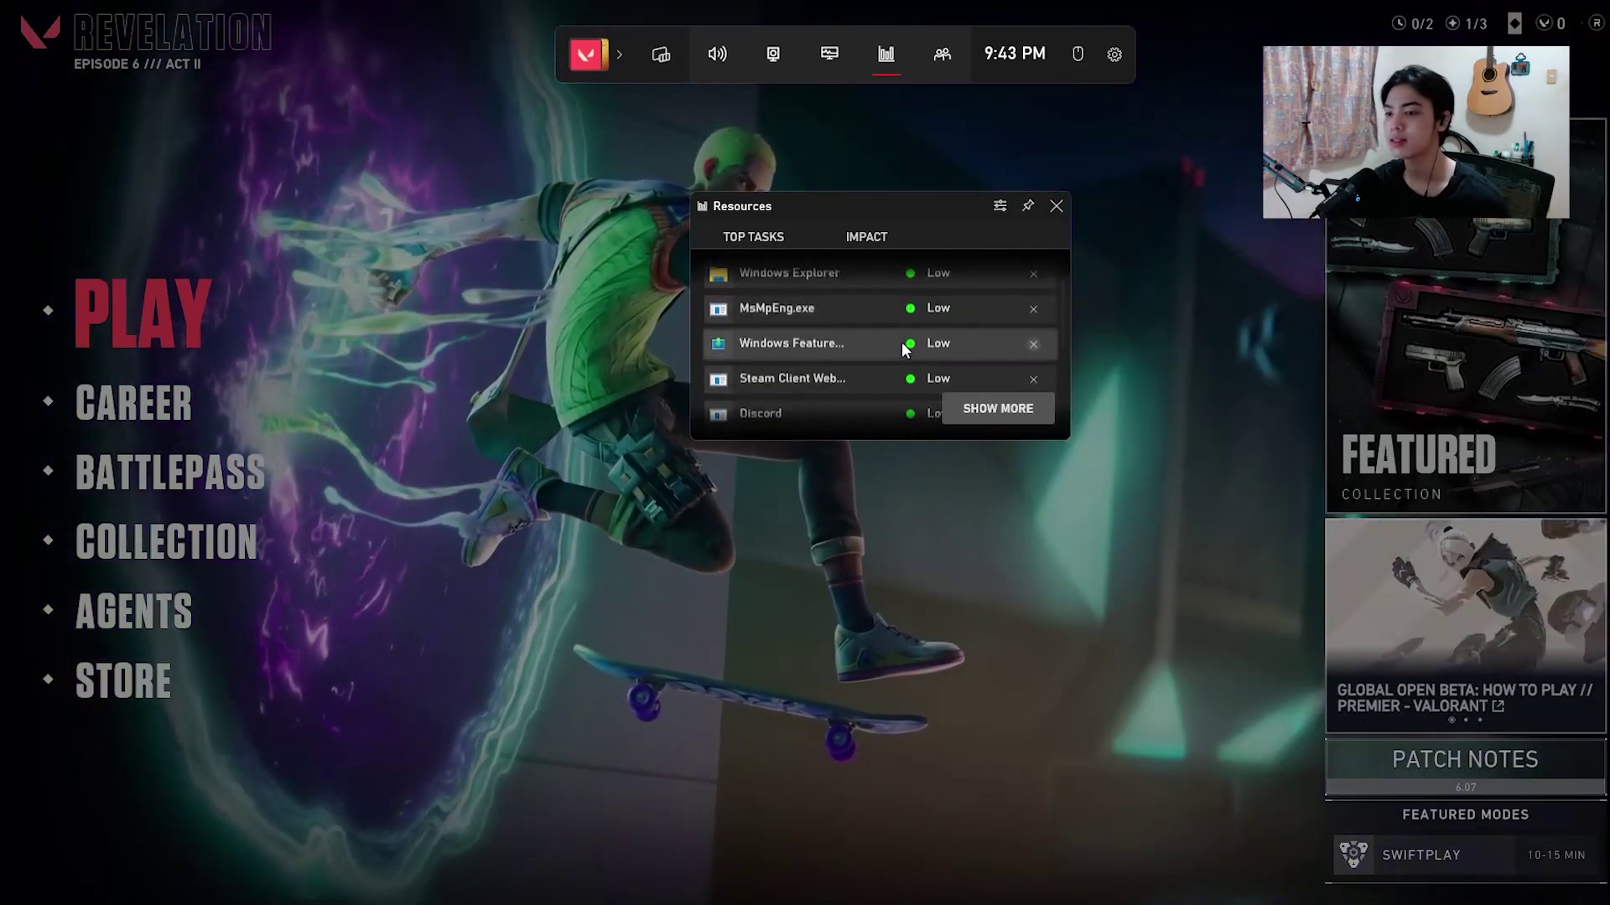
- Expand the Resources widget to its detailed process list and open the Resources options beside it
{"action": "left_click", "coordinate": [1012, 411]}
{"action": "left_click_drag", "start_coordinate": [861, 225], "coordinate": [452, 193]}
{"action": "left_click", "coordinate": [1150, 191]}
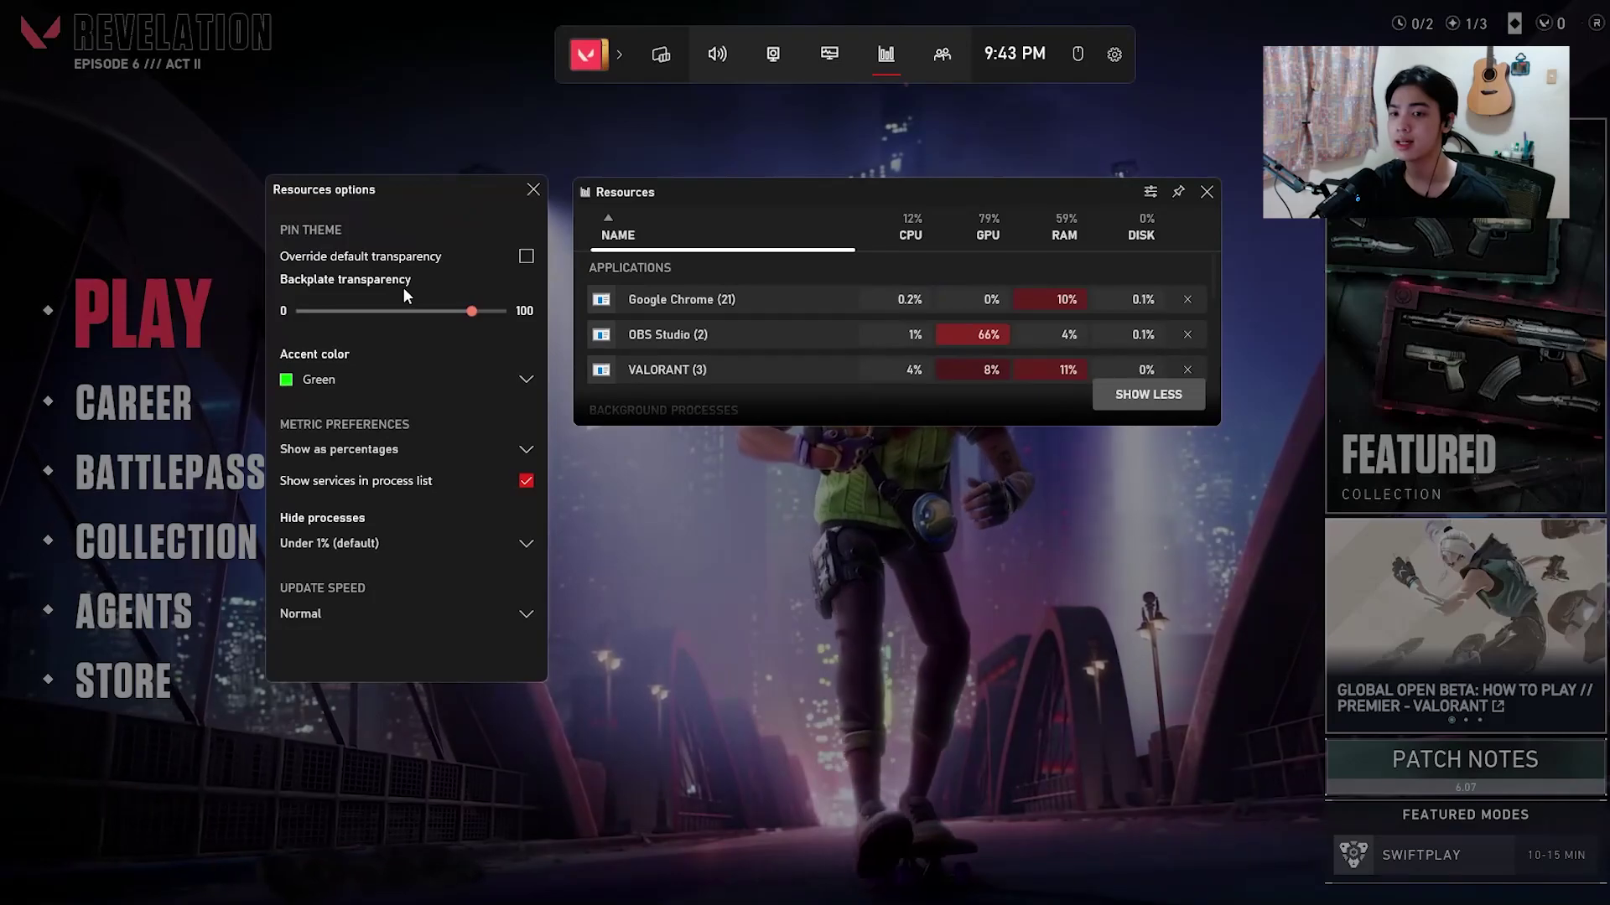
- Try the Red accent color for the Resources widget and set it to Green
{"action": "left_click", "coordinate": [384, 375]}
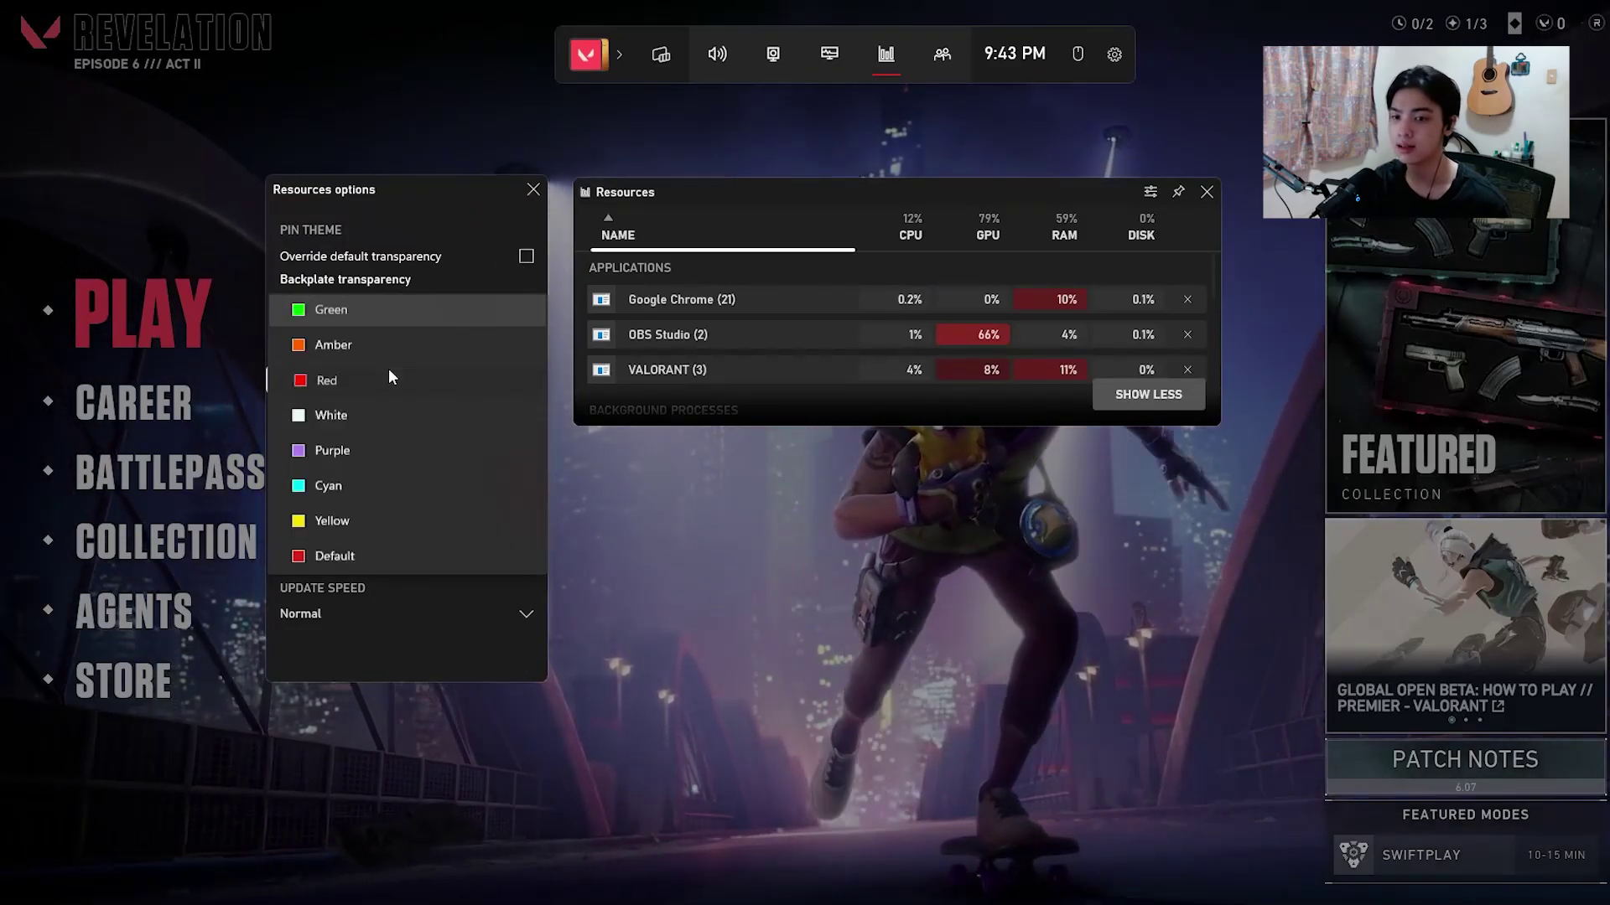
{"action": "left_click", "coordinate": [389, 371]}
{"action": "left_click", "coordinate": [394, 370]}
{"action": "left_click", "coordinate": [394, 314]}
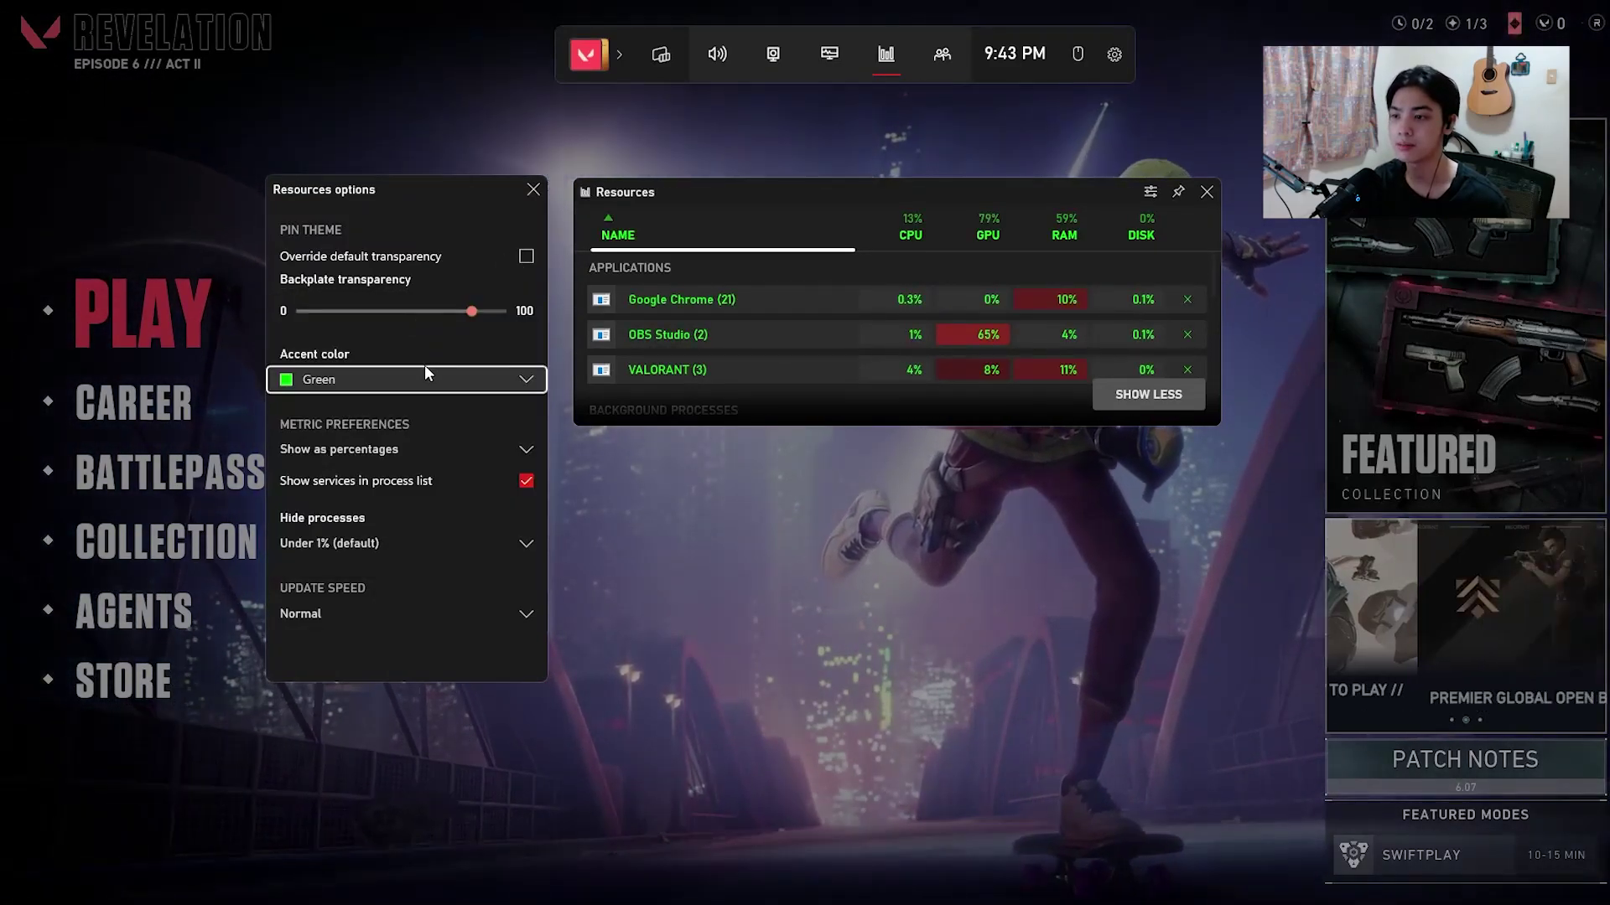
- Set the Resources widget's accent color to White and its metric preference to Show as values
{"action": "left_click", "coordinate": [424, 366]}
{"action": "left_click", "coordinate": [415, 416]}
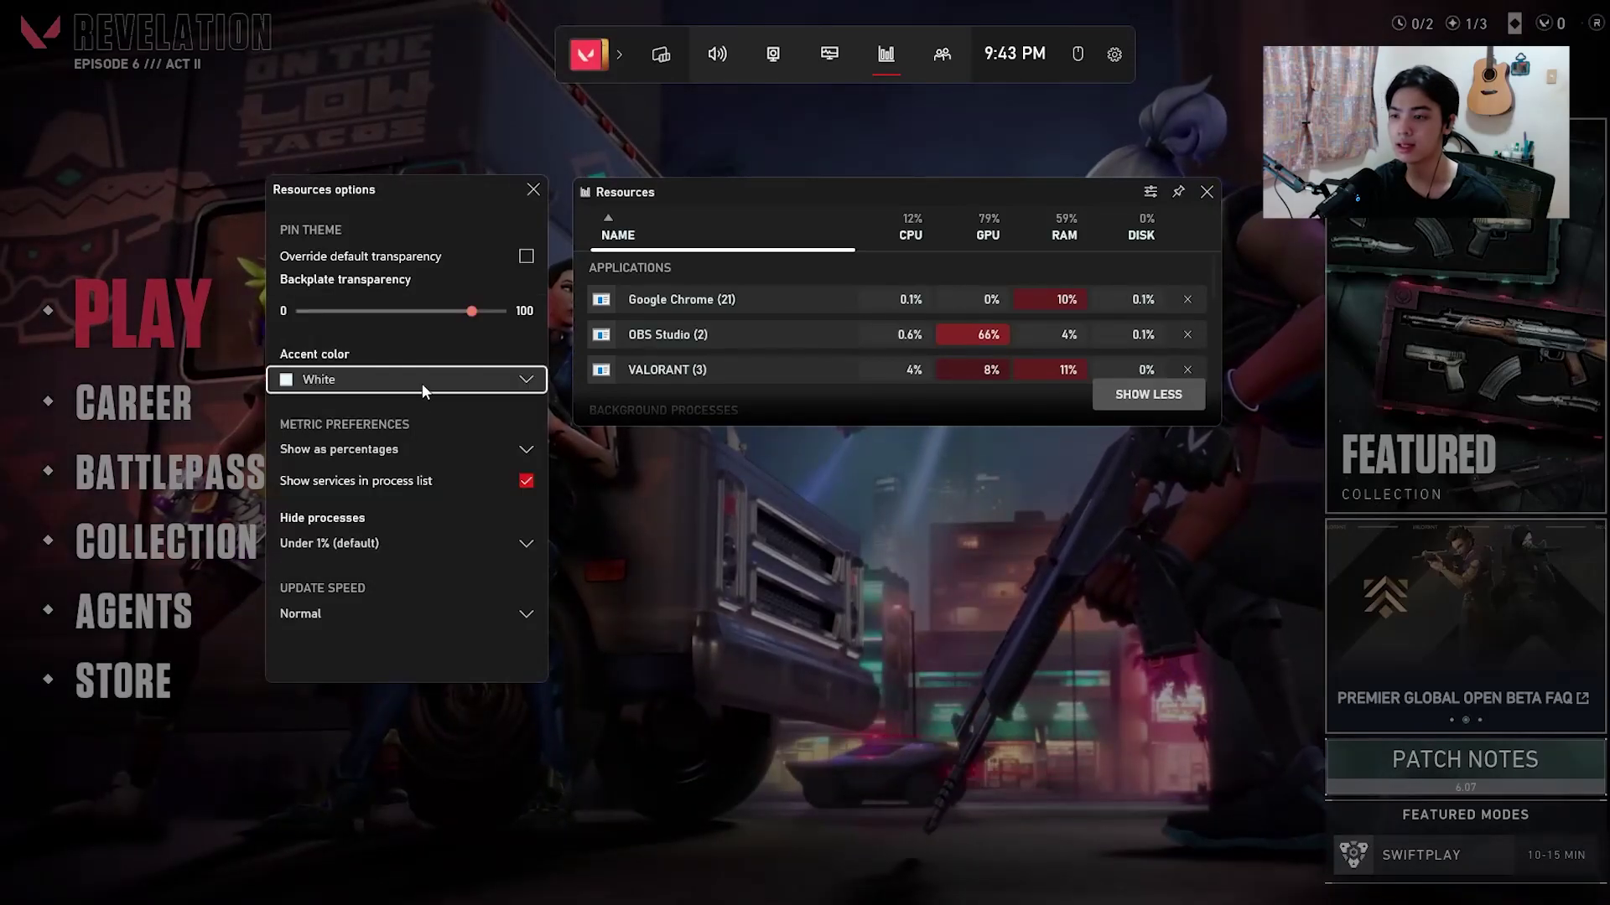
{"action": "left_click", "coordinate": [440, 449]}
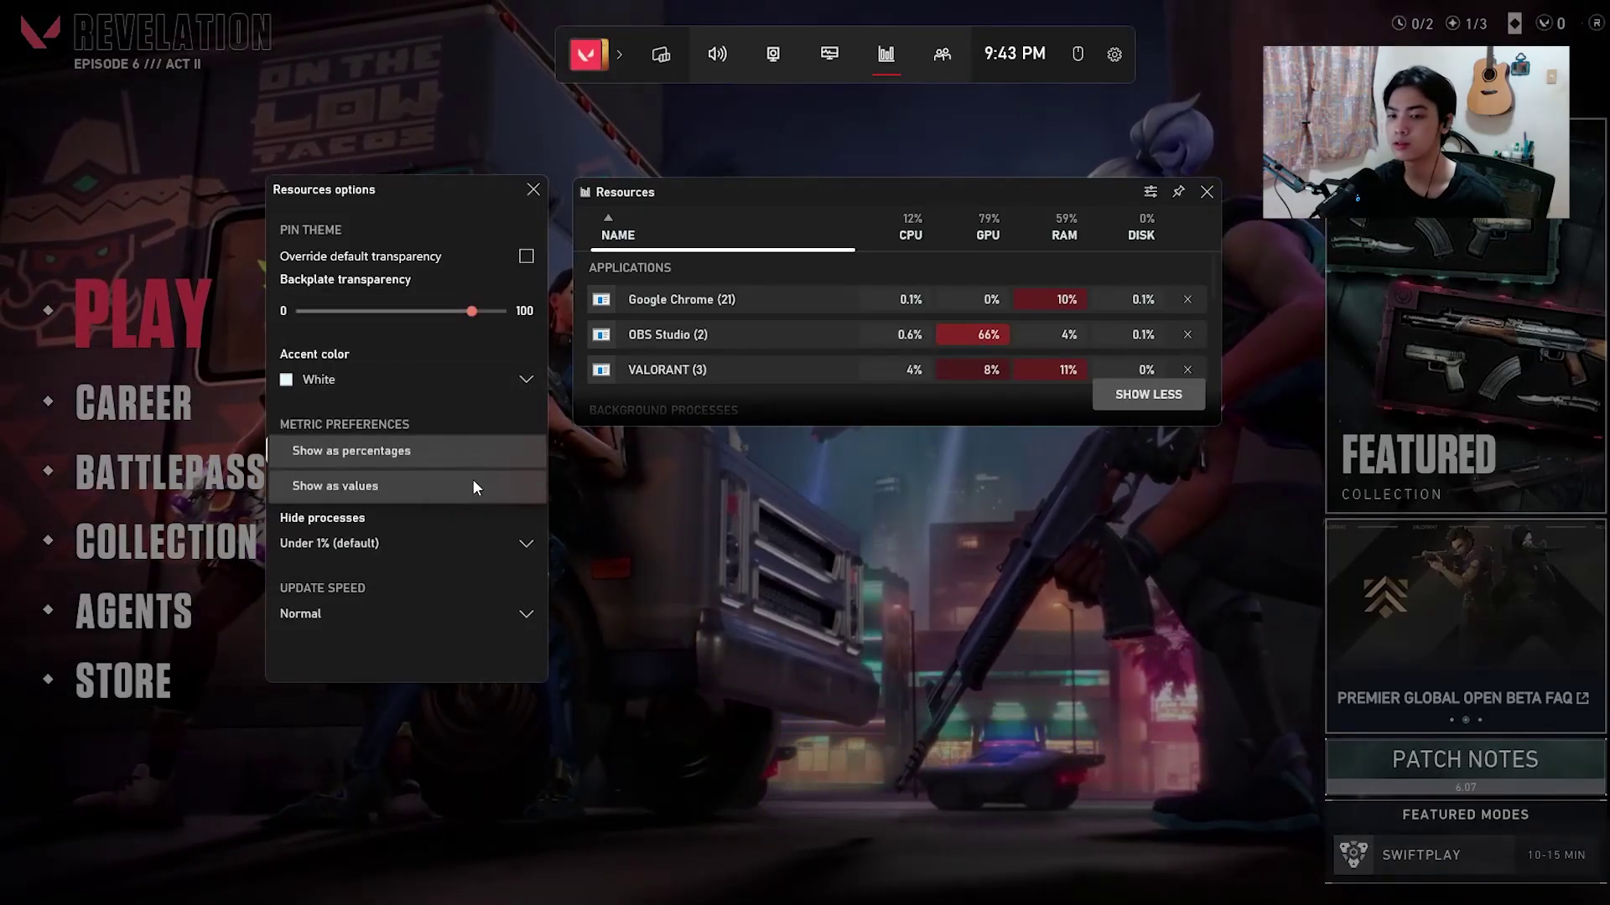
{"action": "left_click", "coordinate": [470, 485]}
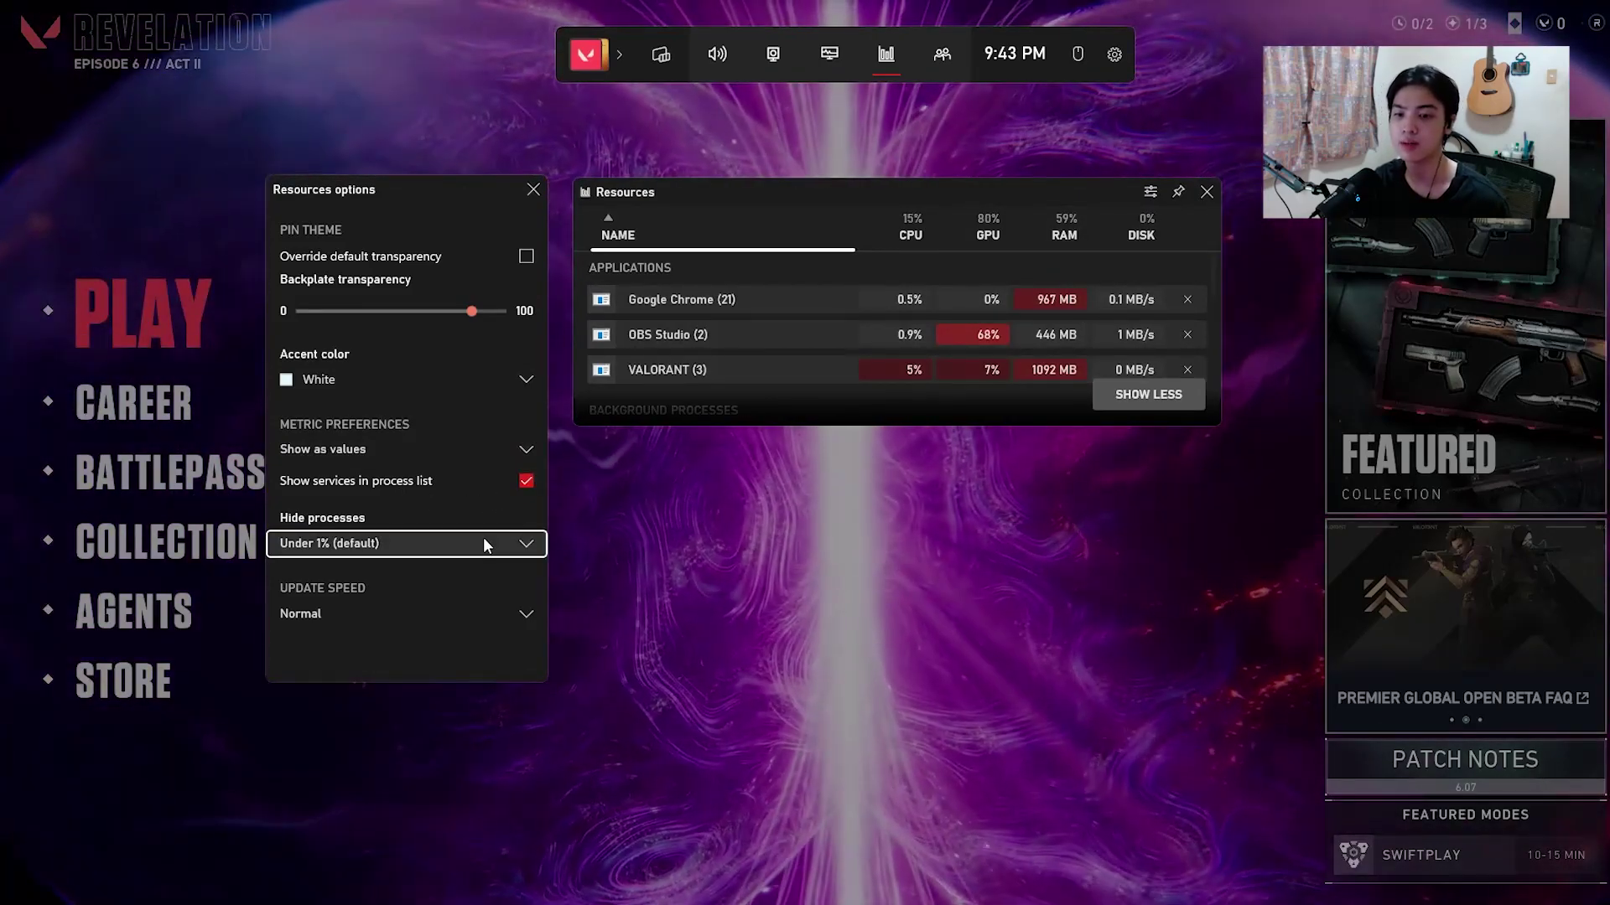
- Try the Showing all option for hidden processes and restore the Under 1% (default) threshold
{"action": "left_click", "coordinate": [484, 543]}
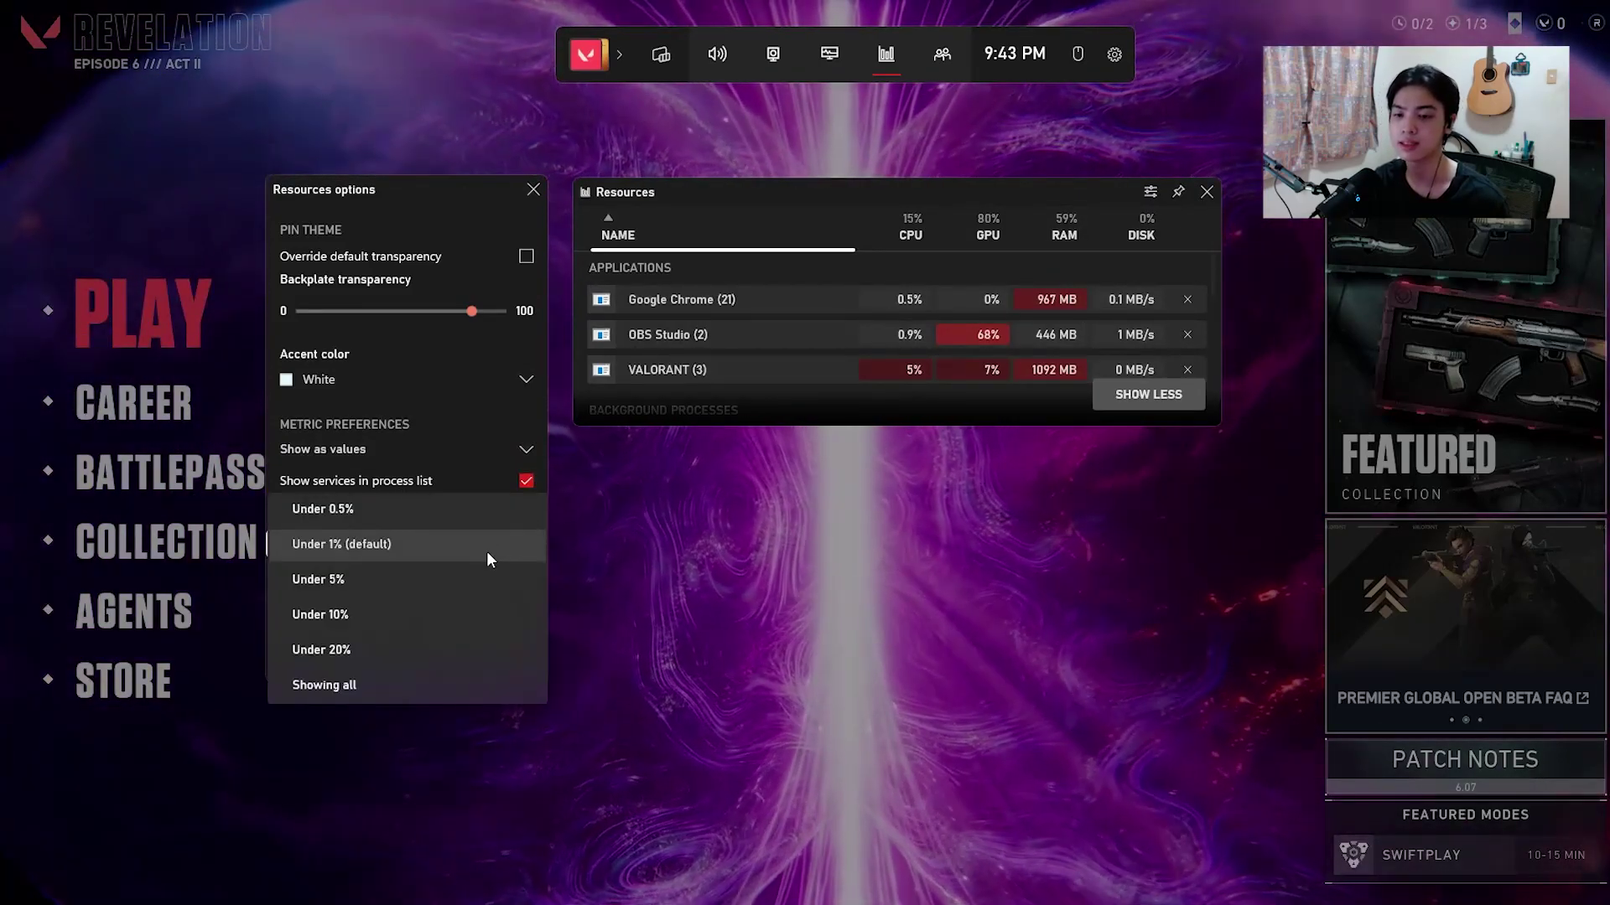
{"action": "left_click", "coordinate": [451, 683]}
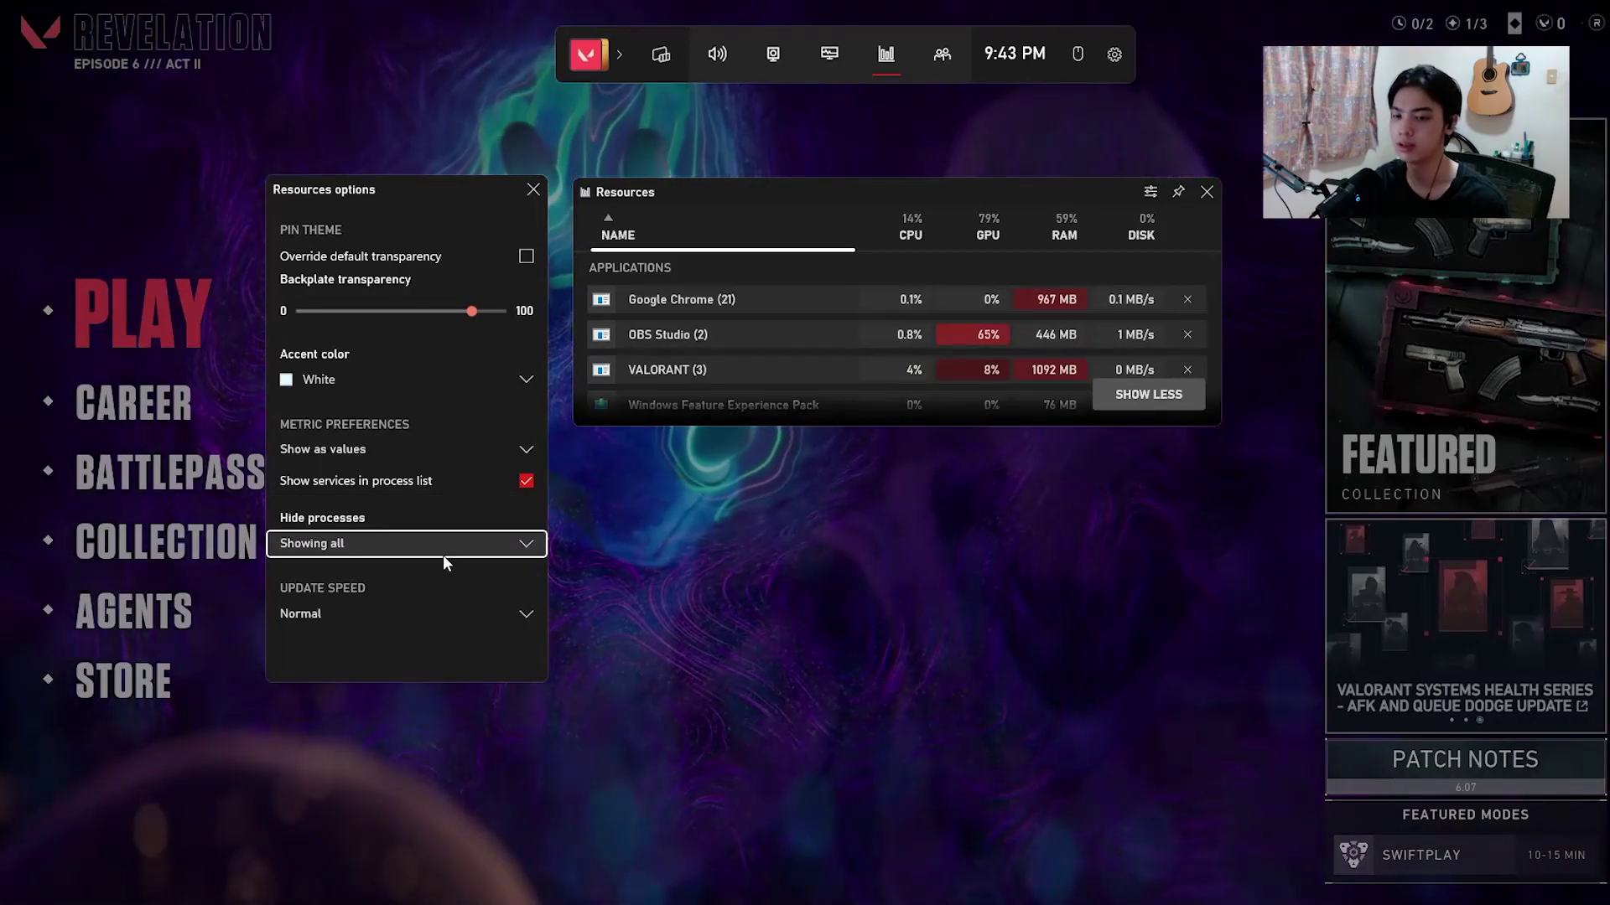
{"action": "left_click", "coordinate": [437, 543]}
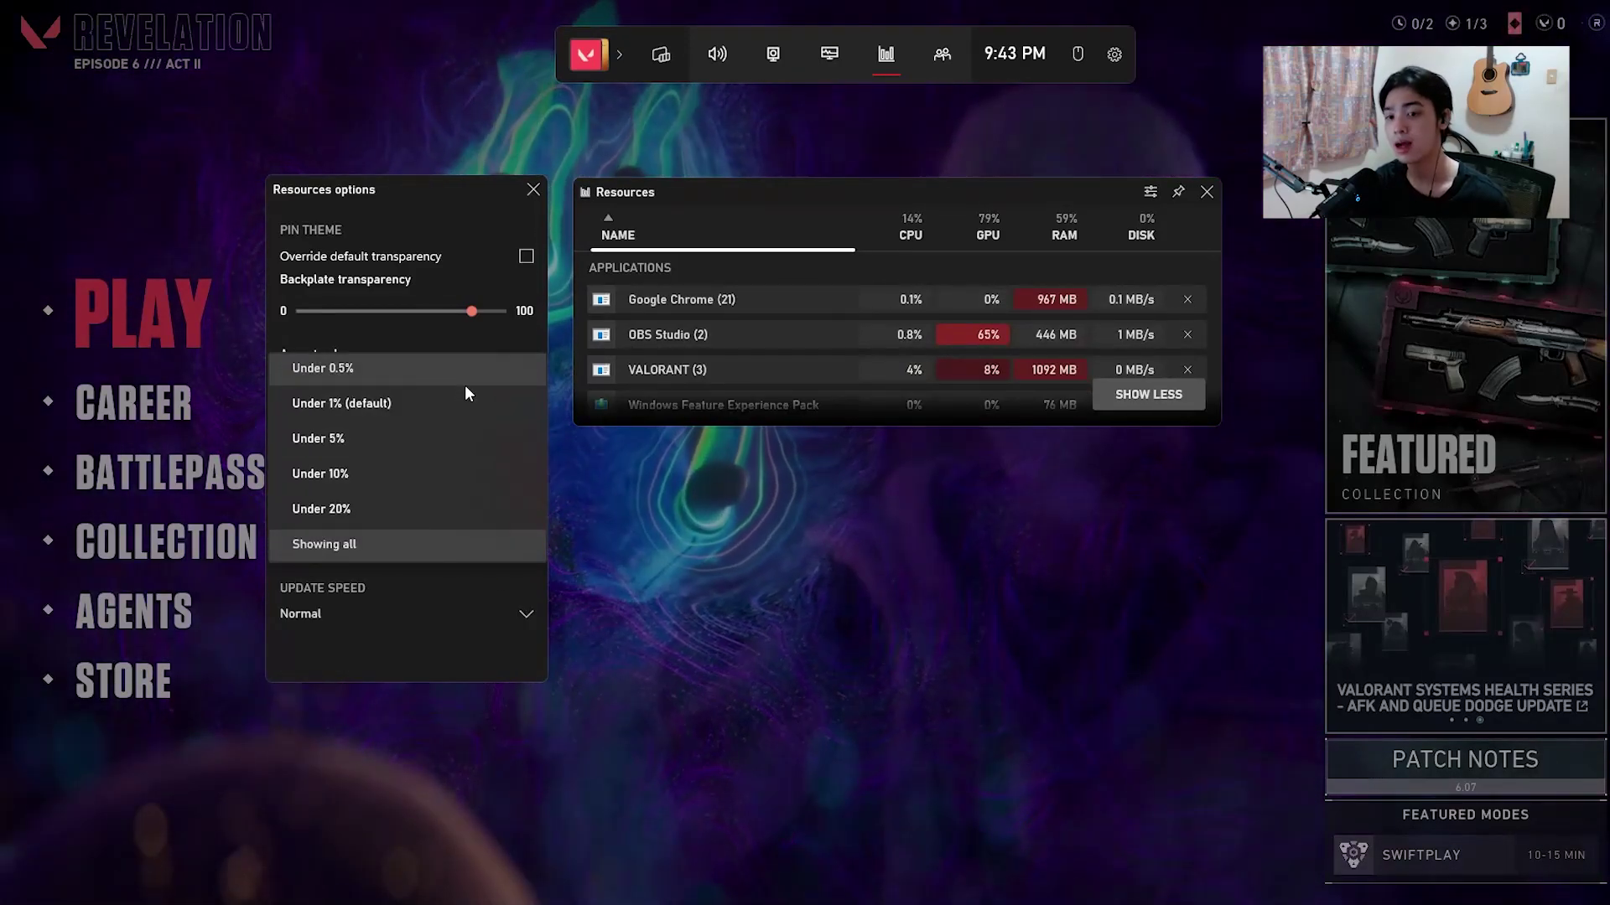
{"action": "left_click", "coordinate": [425, 402]}
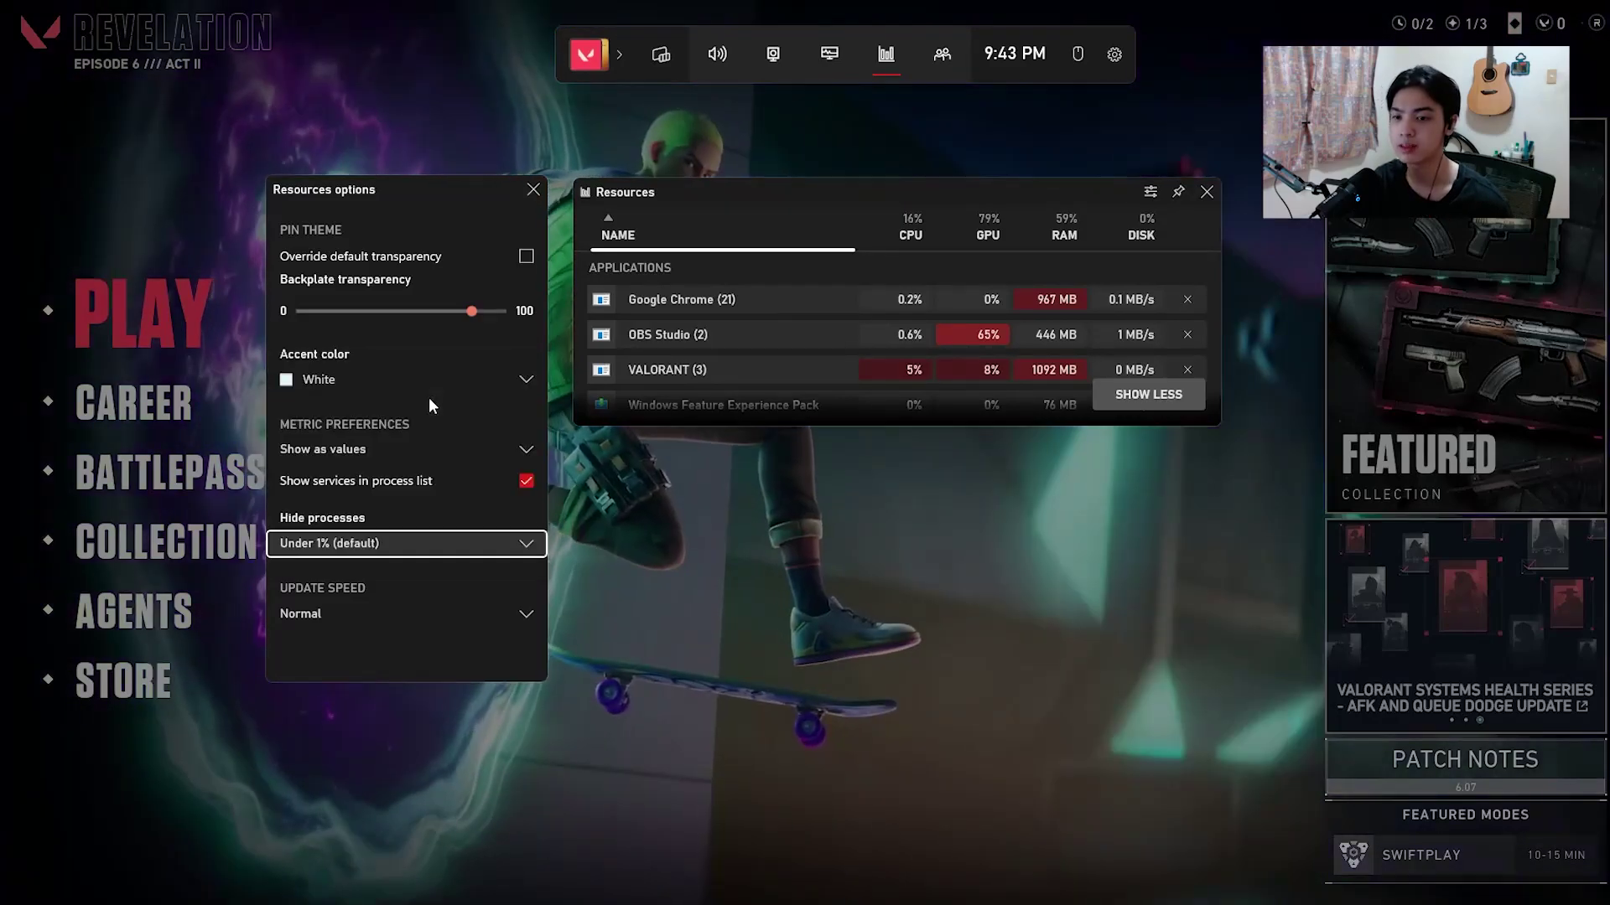
- Set the Resources widget's update speed to Low and close its options
{"action": "left_click", "coordinate": [451, 622]}
{"action": "left_click", "coordinate": [445, 578]}
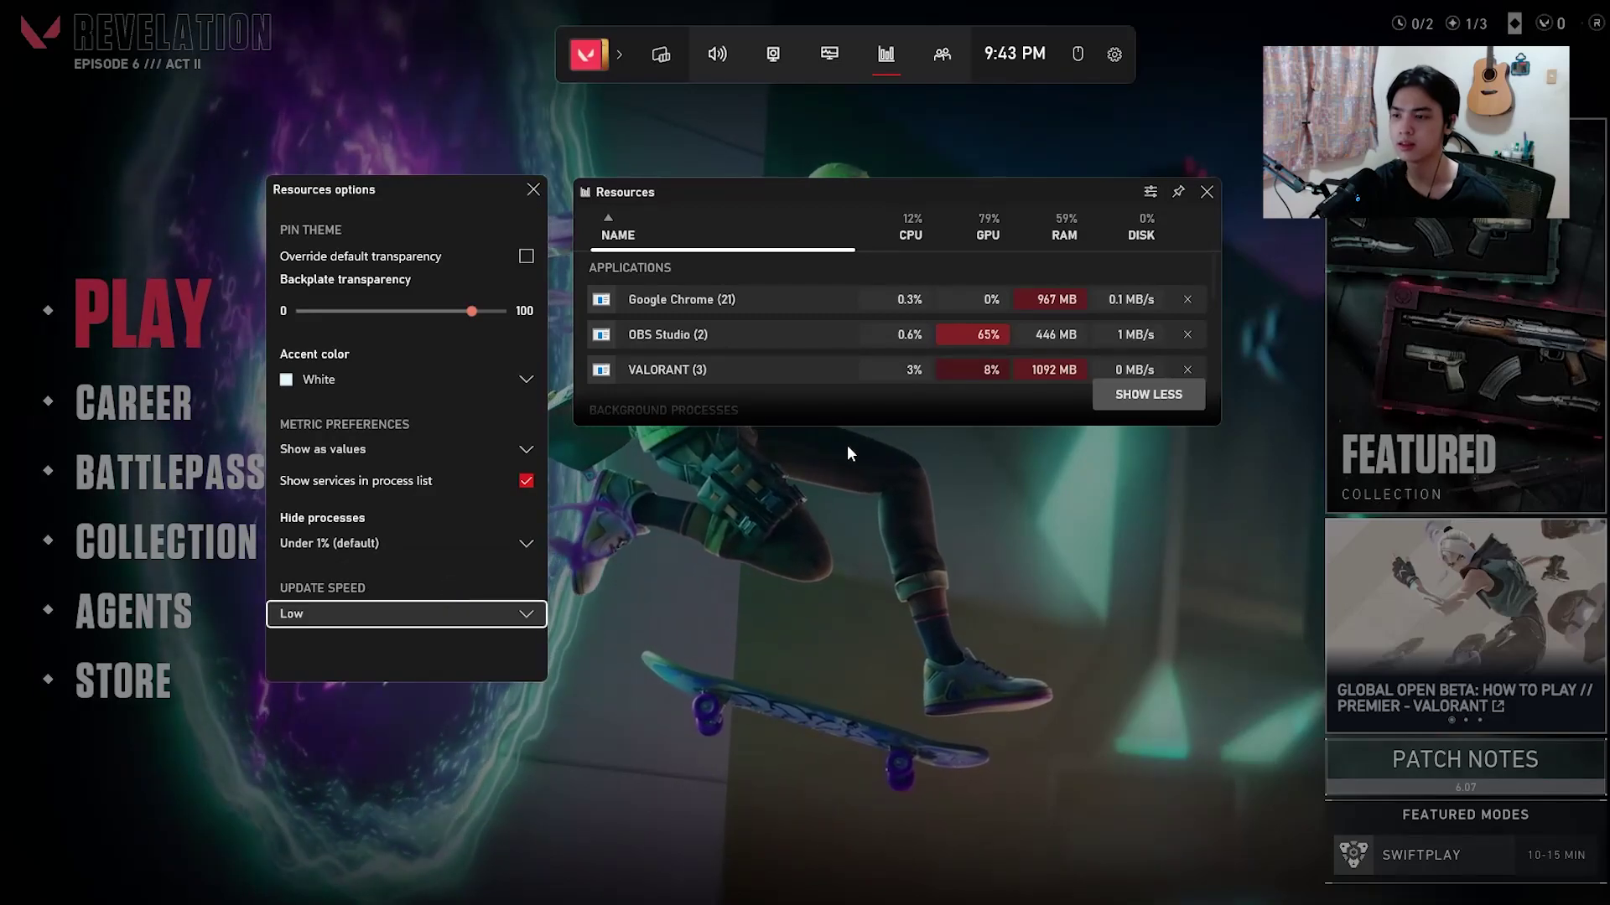
{"action": "left_click", "coordinate": [467, 612]}
{"action": "left_click", "coordinate": [472, 615]}
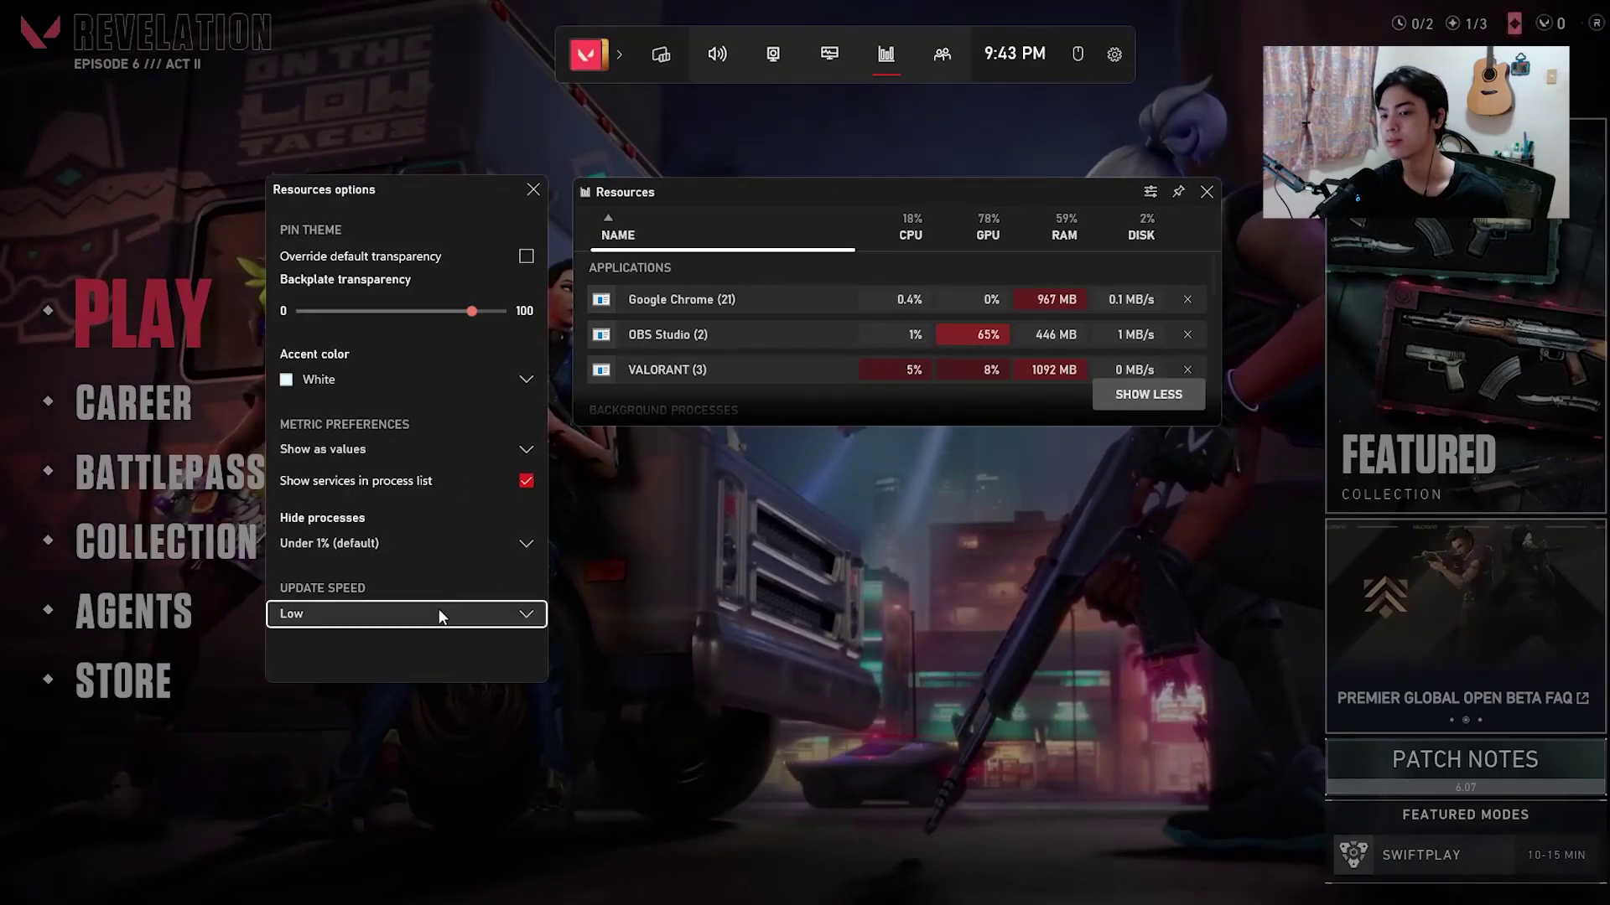
{"action": "left_click", "coordinate": [532, 189]}
- Stretch the Resources widget downward to view its background processes, and close the widget
{"action": "left_click_drag", "start_coordinate": [1207, 427], "coordinate": [1214, 694]}
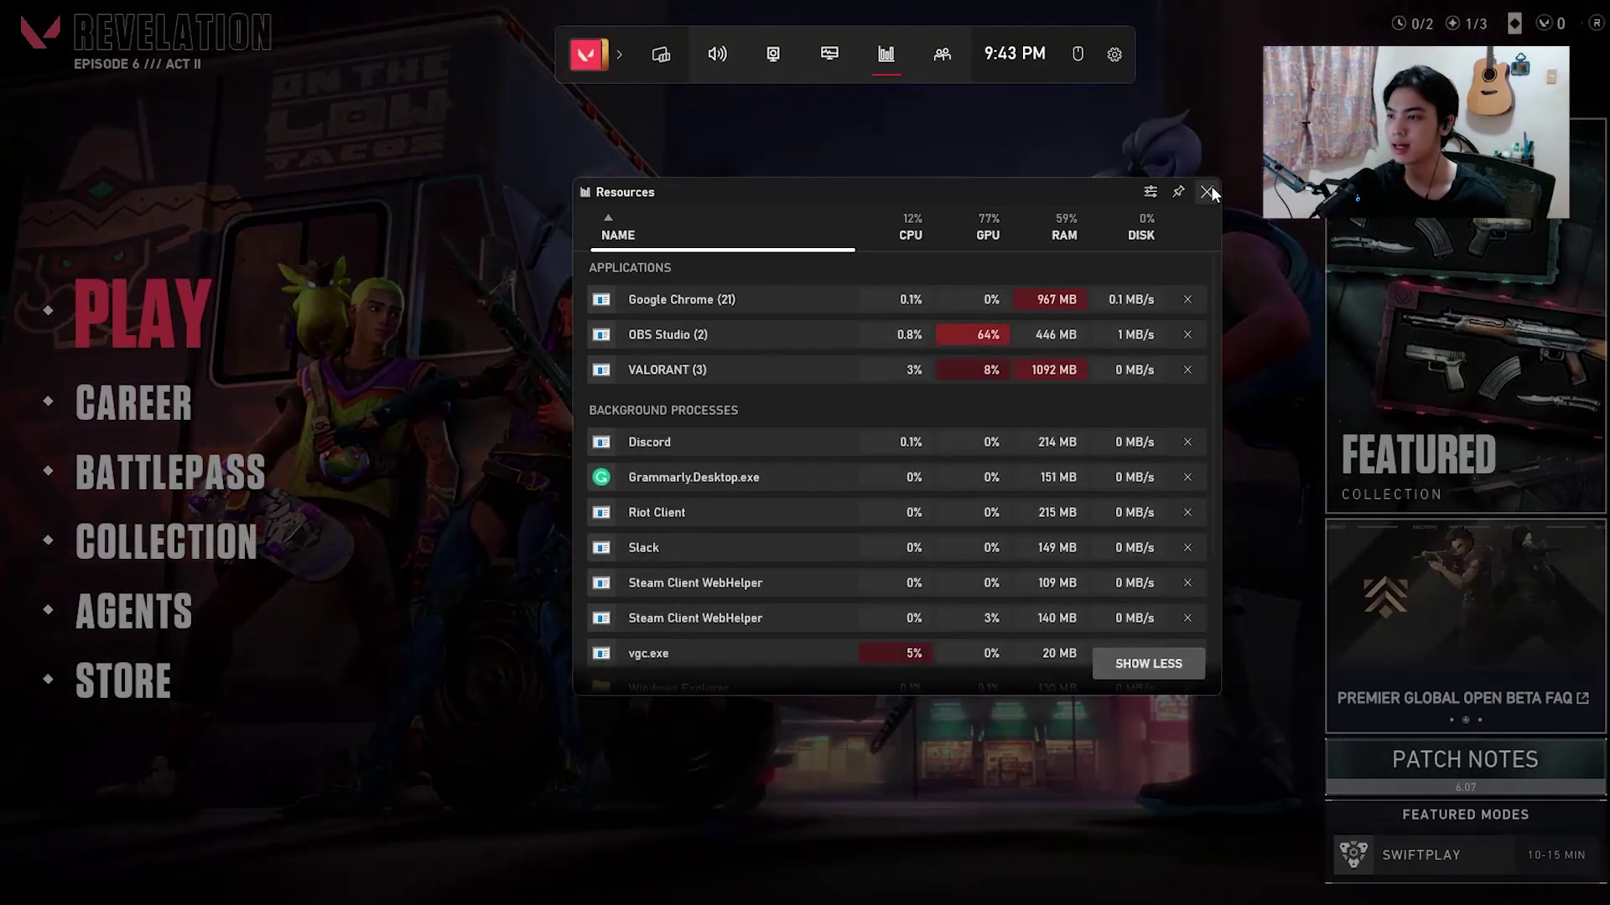
{"action": "left_click", "coordinate": [1206, 192]}
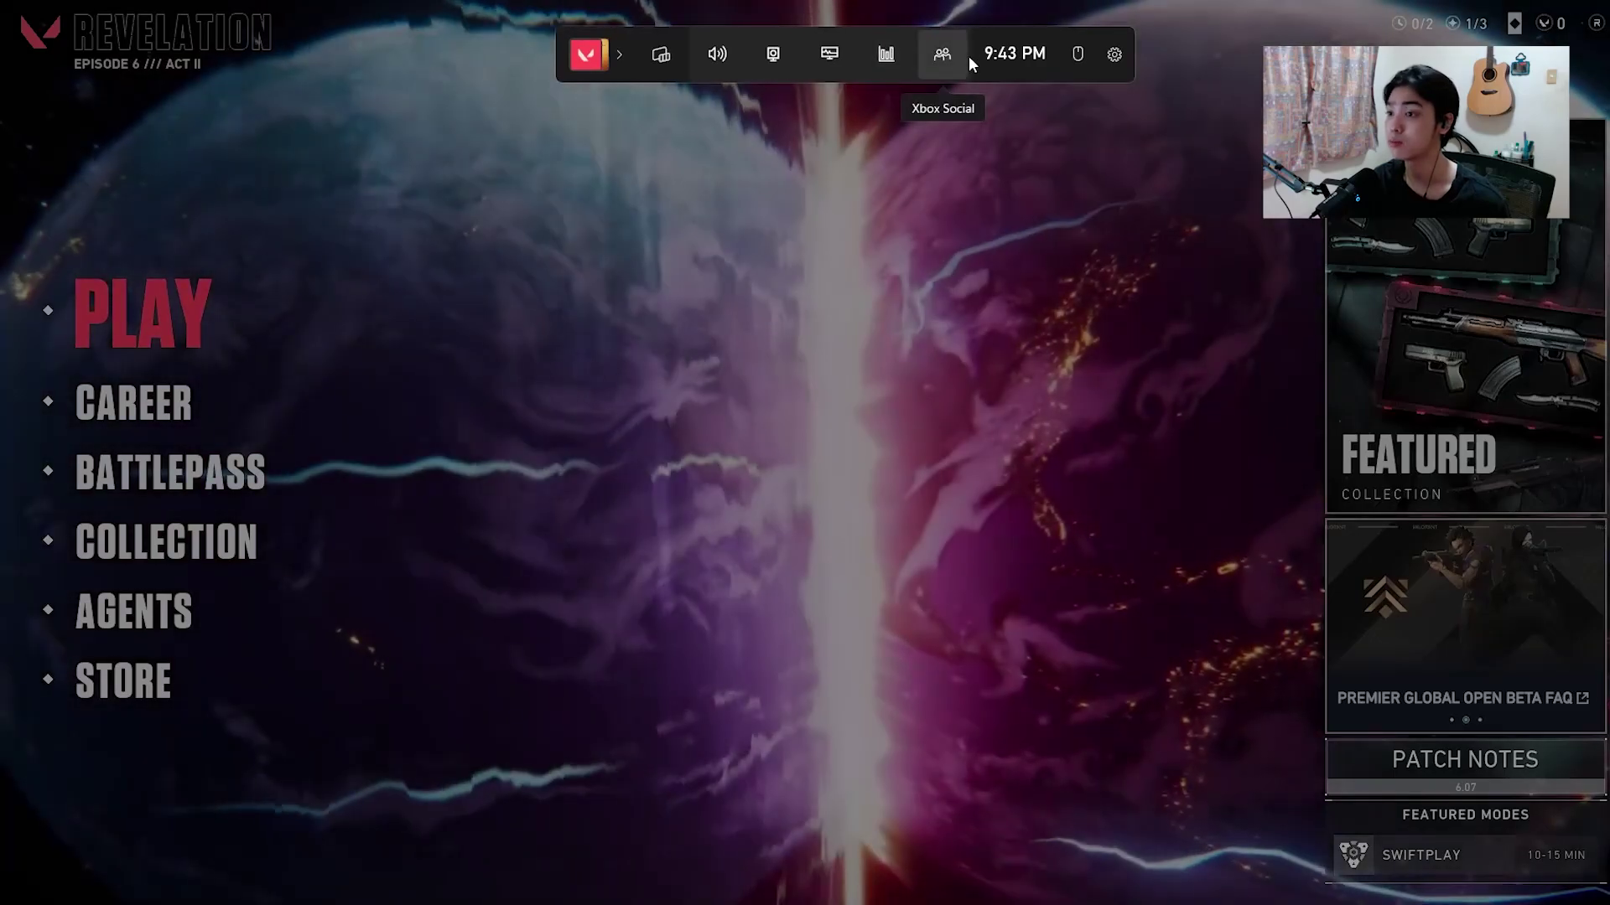
- Open the Xbox Social widget, move it near the middle of the game to view its sign-in prompt, and close it
{"action": "left_click", "coordinate": [943, 54]}
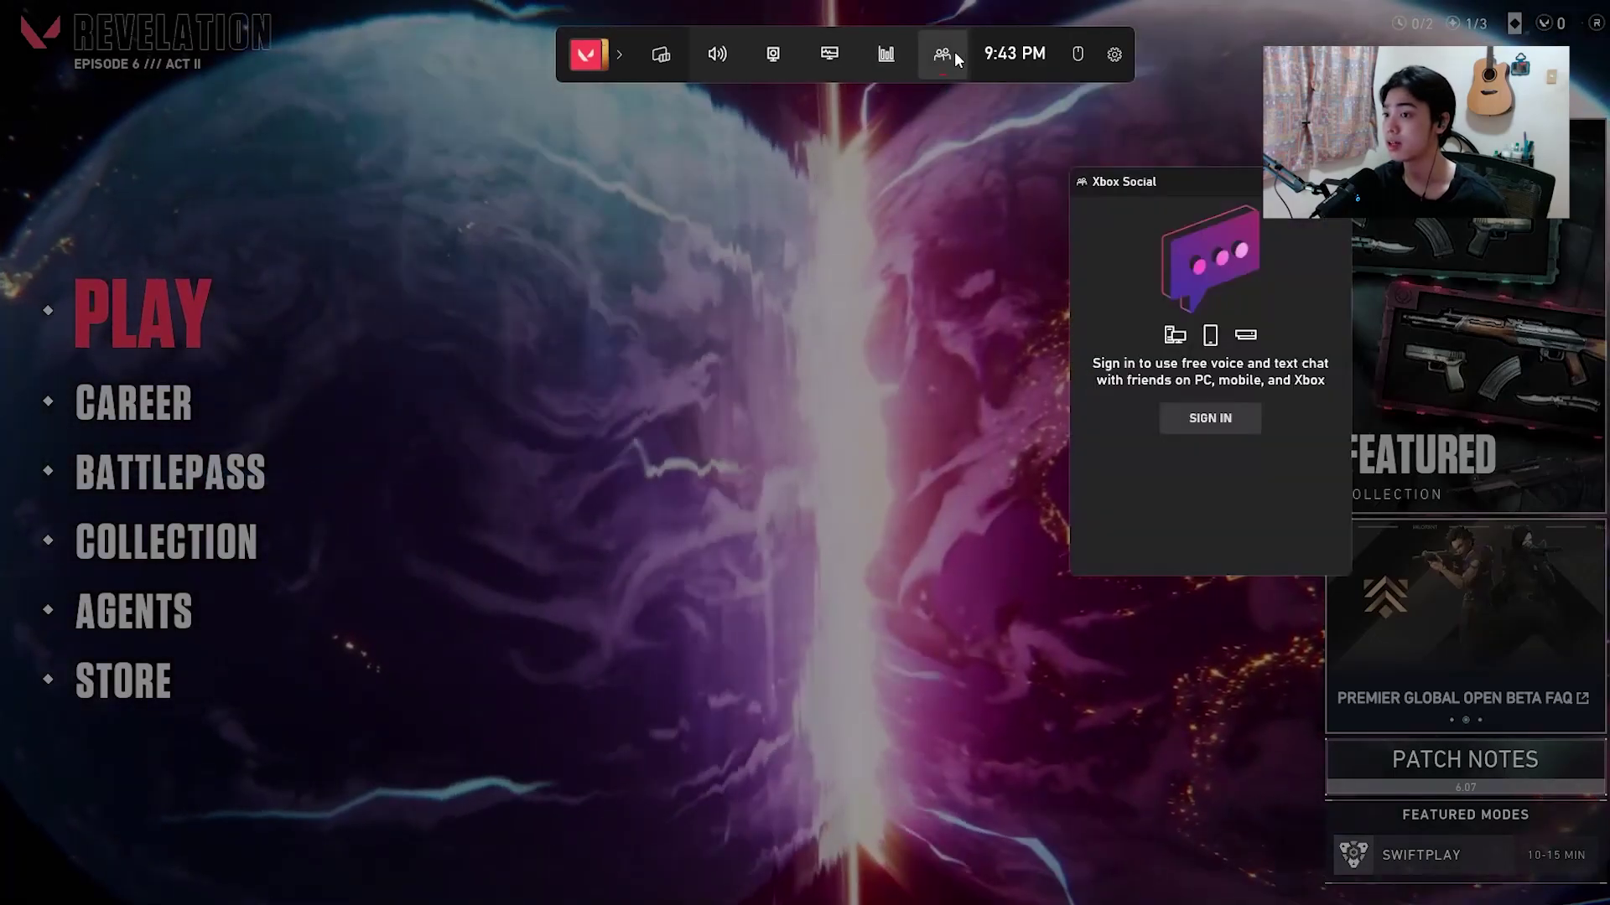
{"action": "left_click_drag", "start_coordinate": [1228, 177], "coordinate": [769, 247]}
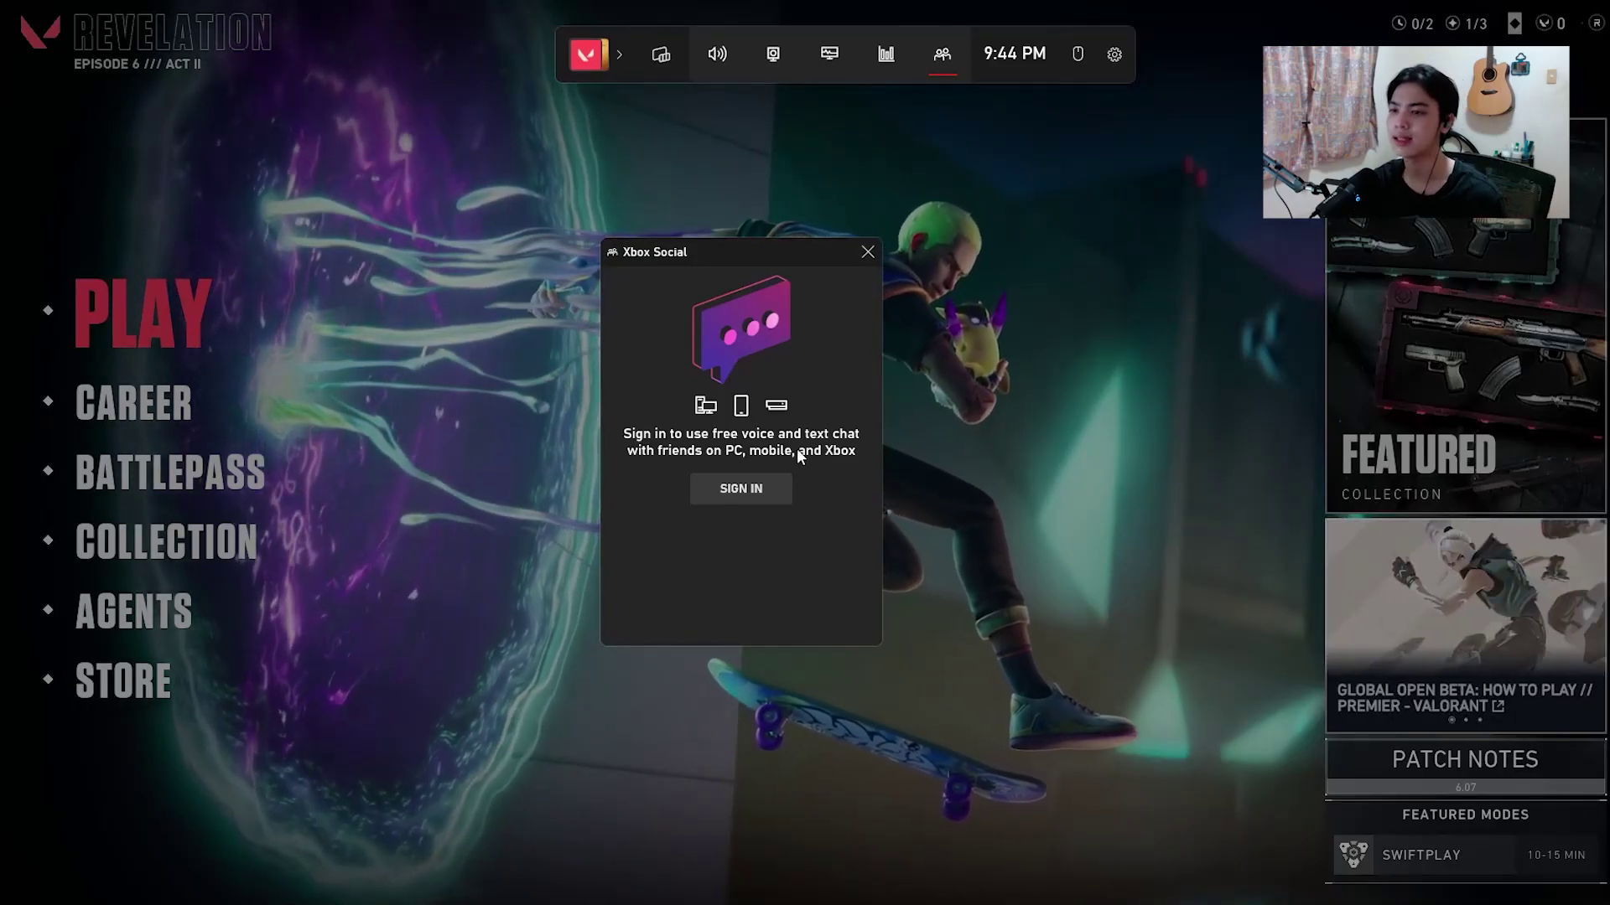
{"action": "left_click_drag", "start_coordinate": [772, 262], "coordinate": [817, 278]}
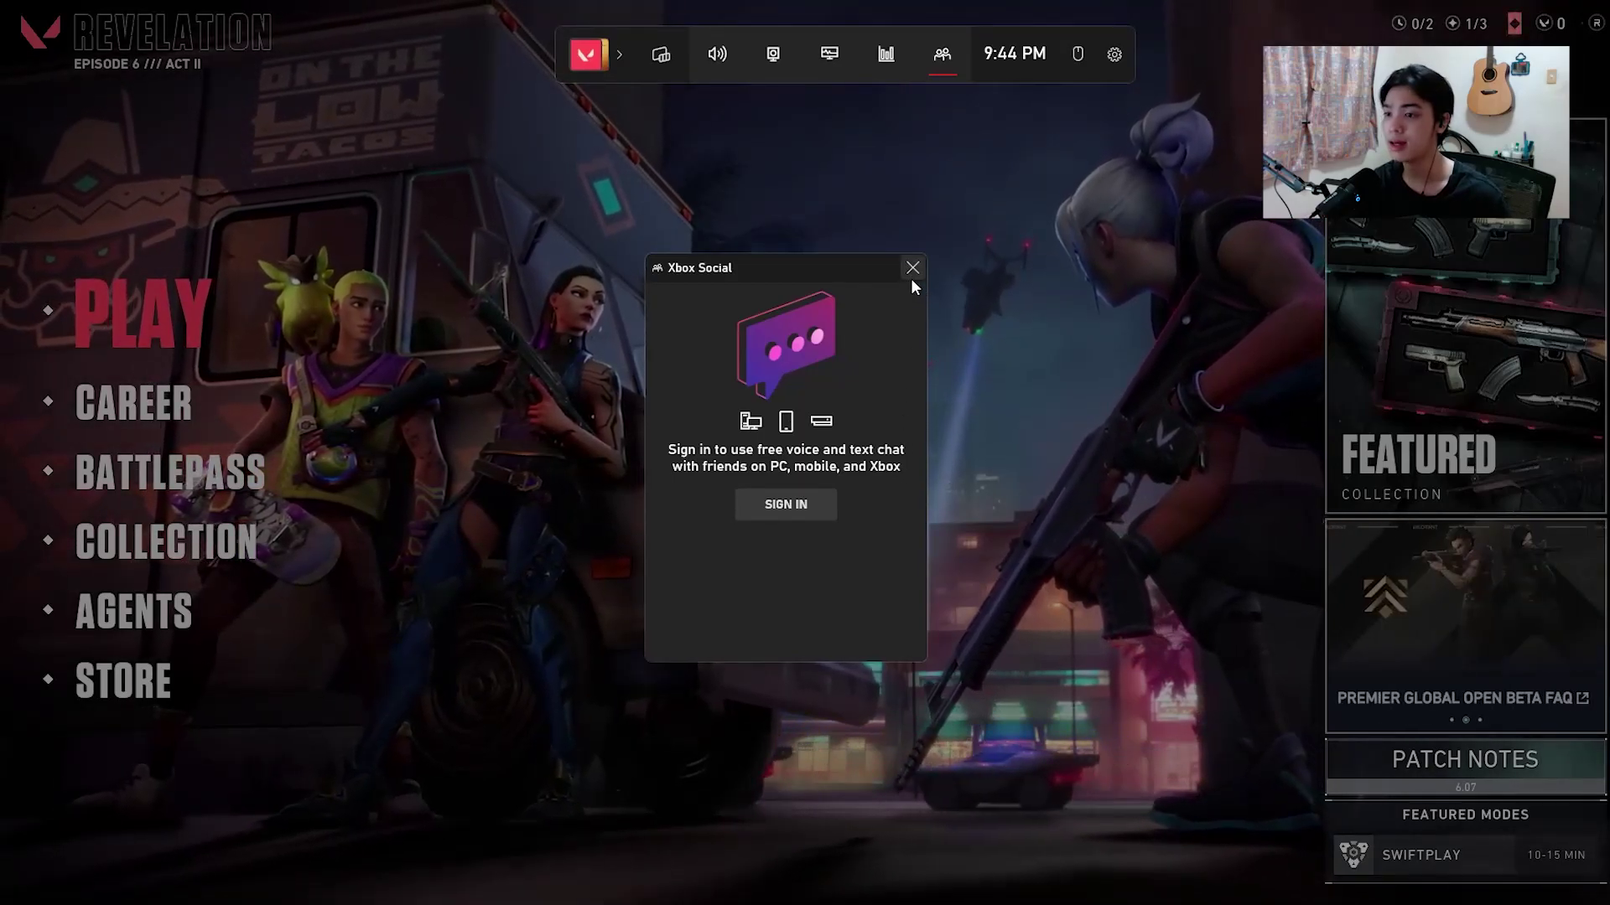
{"action": "left_click_drag", "start_coordinate": [853, 269], "coordinate": [996, 249]}
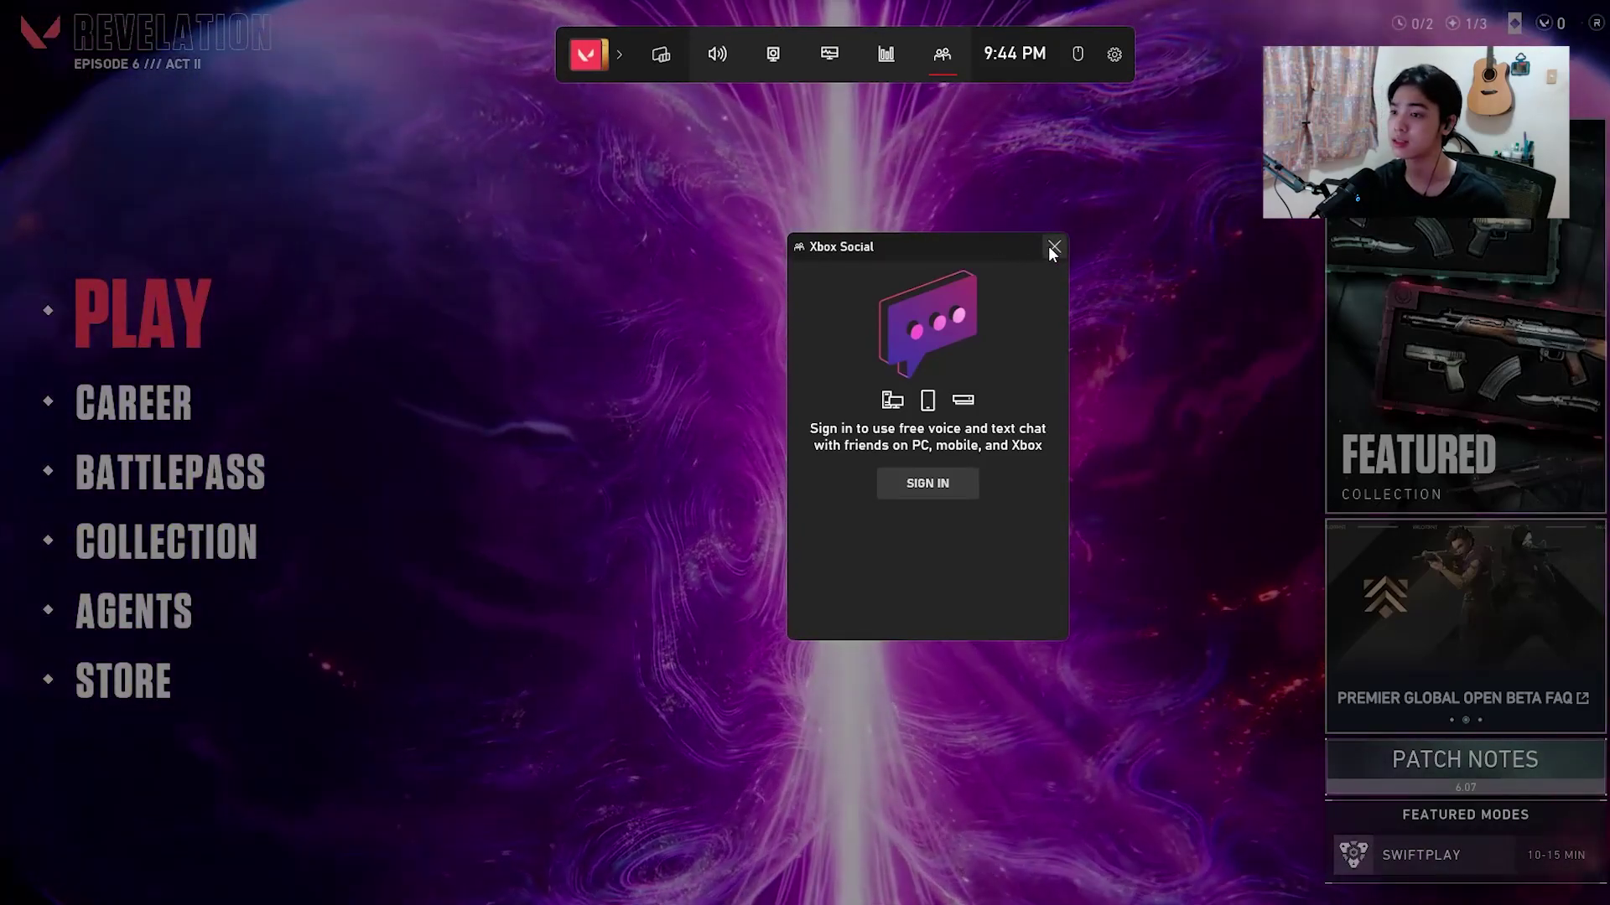
{"action": "left_click", "coordinate": [1048, 247]}
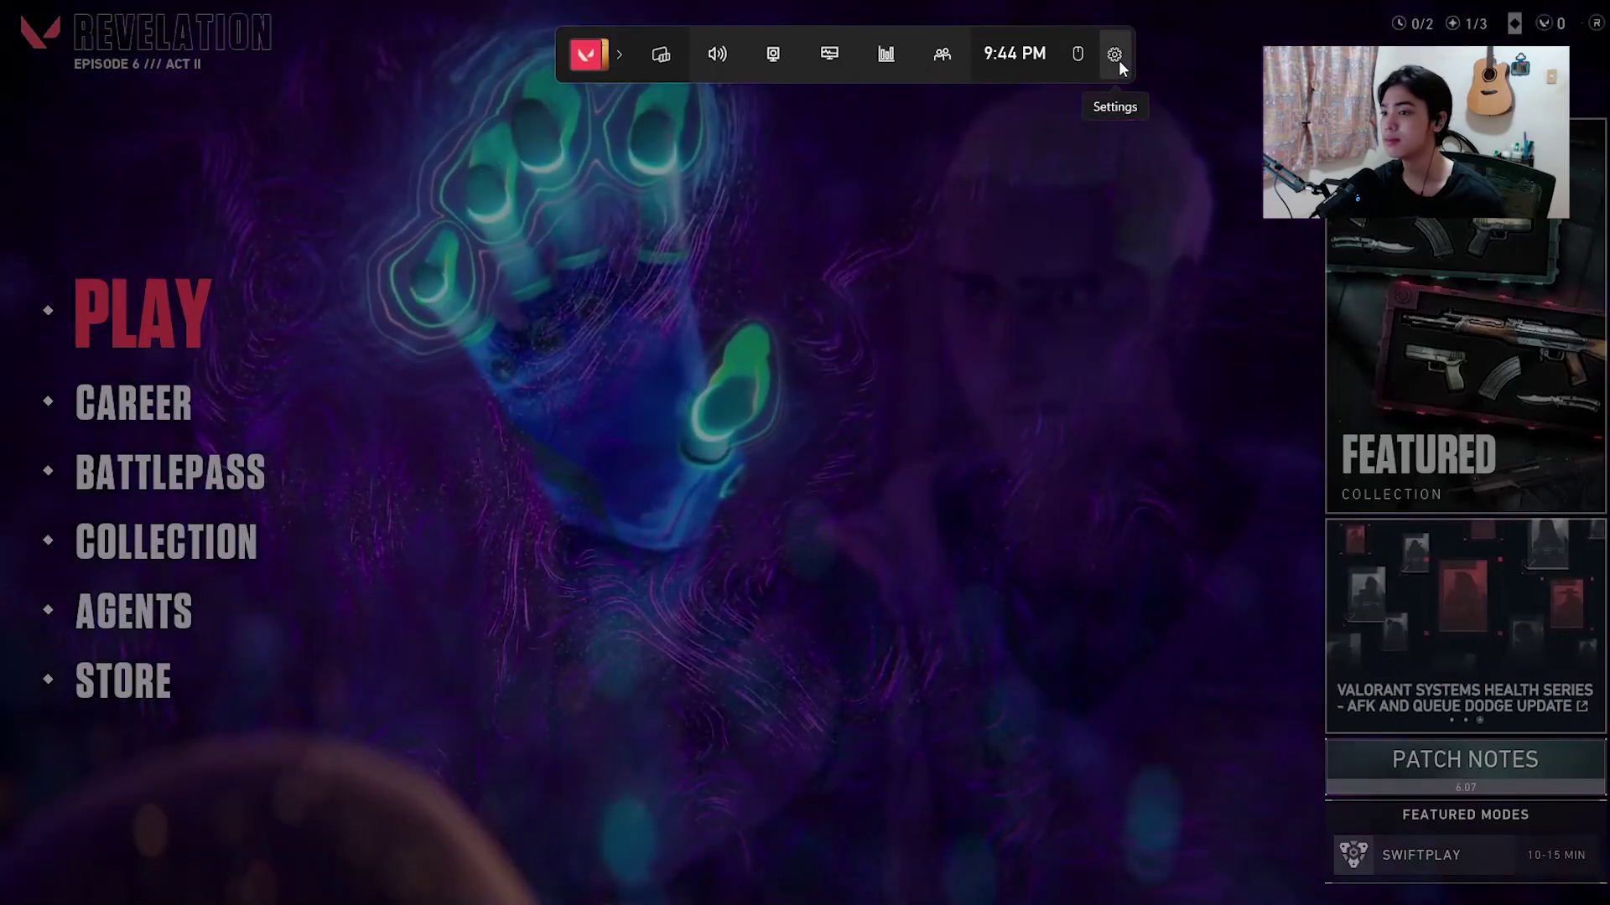
- Open the Game Bar settings, move the window clear of the game's side panels, and review the General options
{"action": "left_click", "coordinate": [1118, 59]}
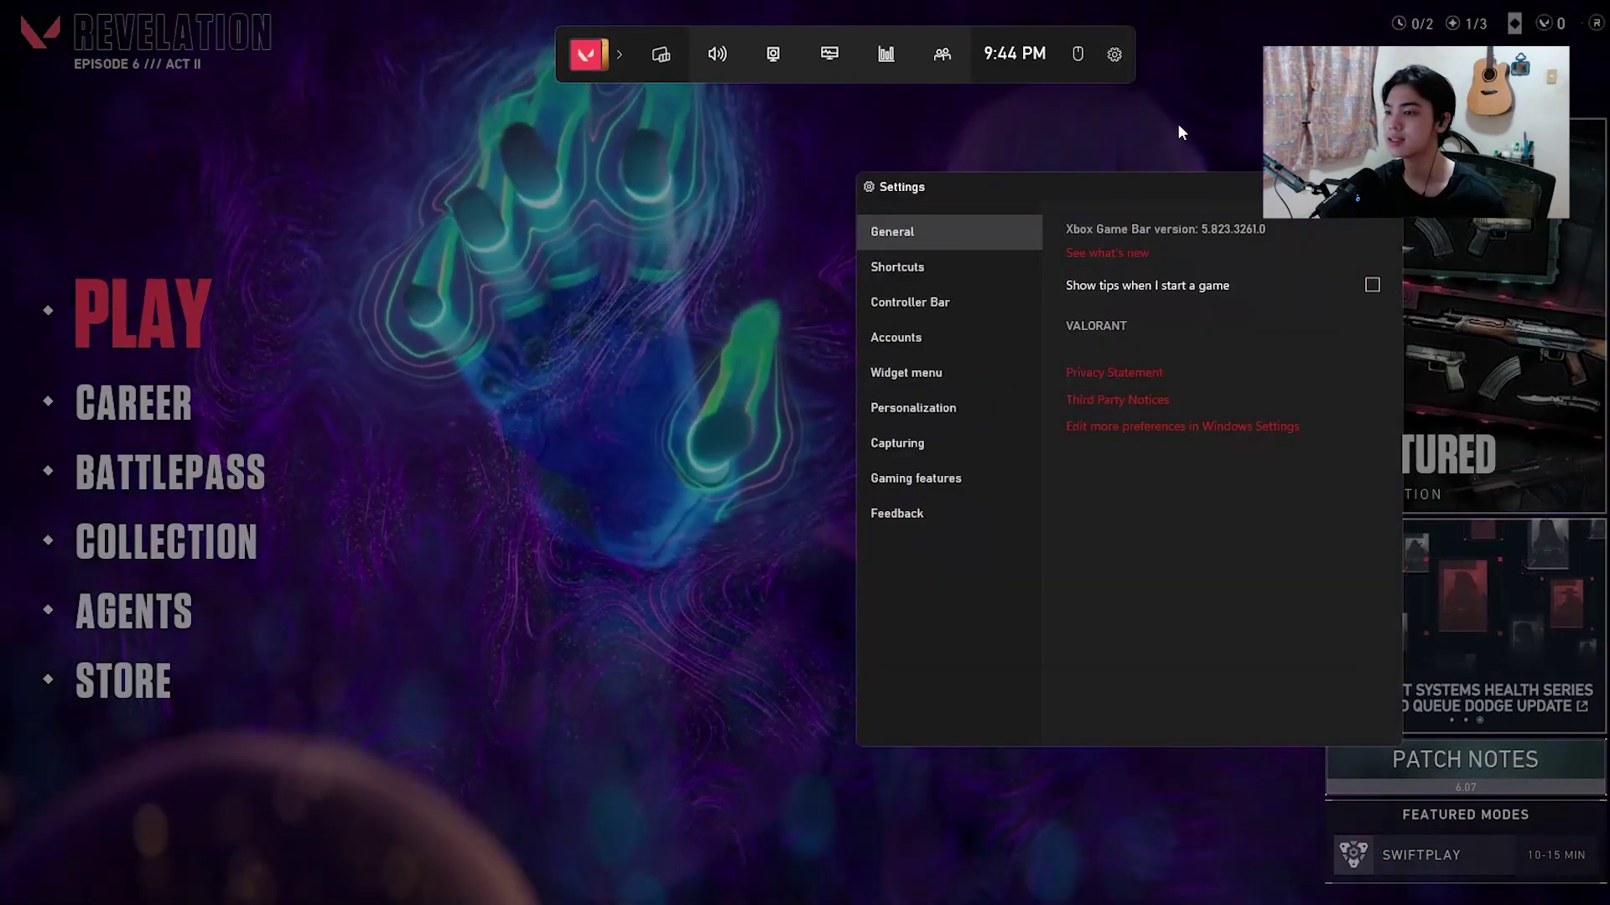
{"action": "left_click_drag", "start_coordinate": [1209, 176], "coordinate": [1090, 146]}
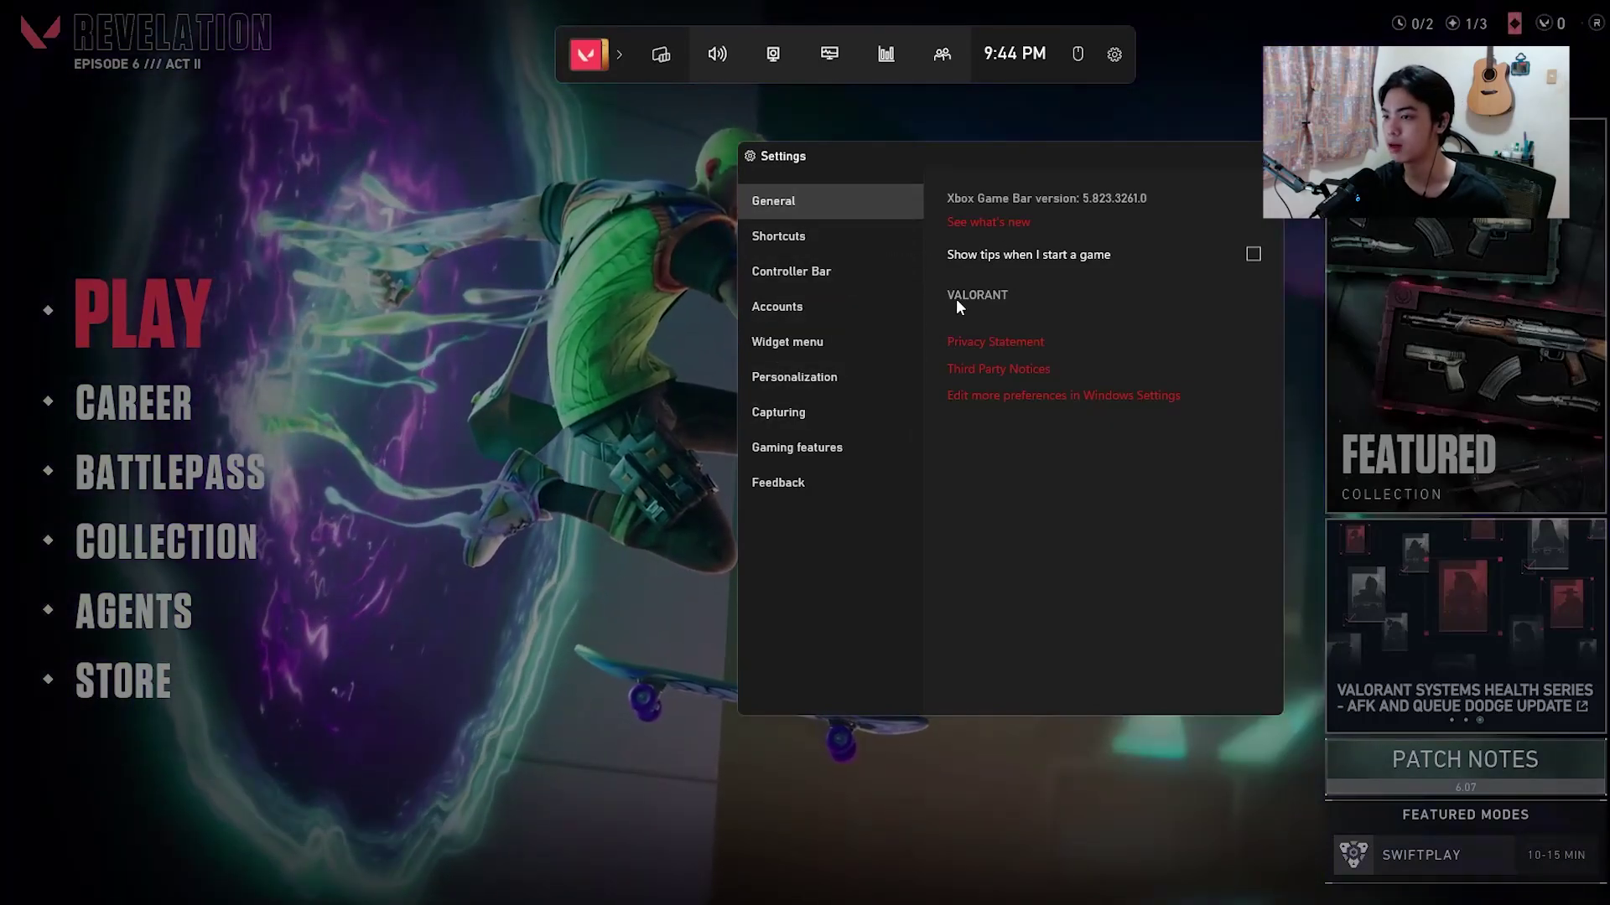
{"action": "left_click", "coordinate": [1200, 251]}
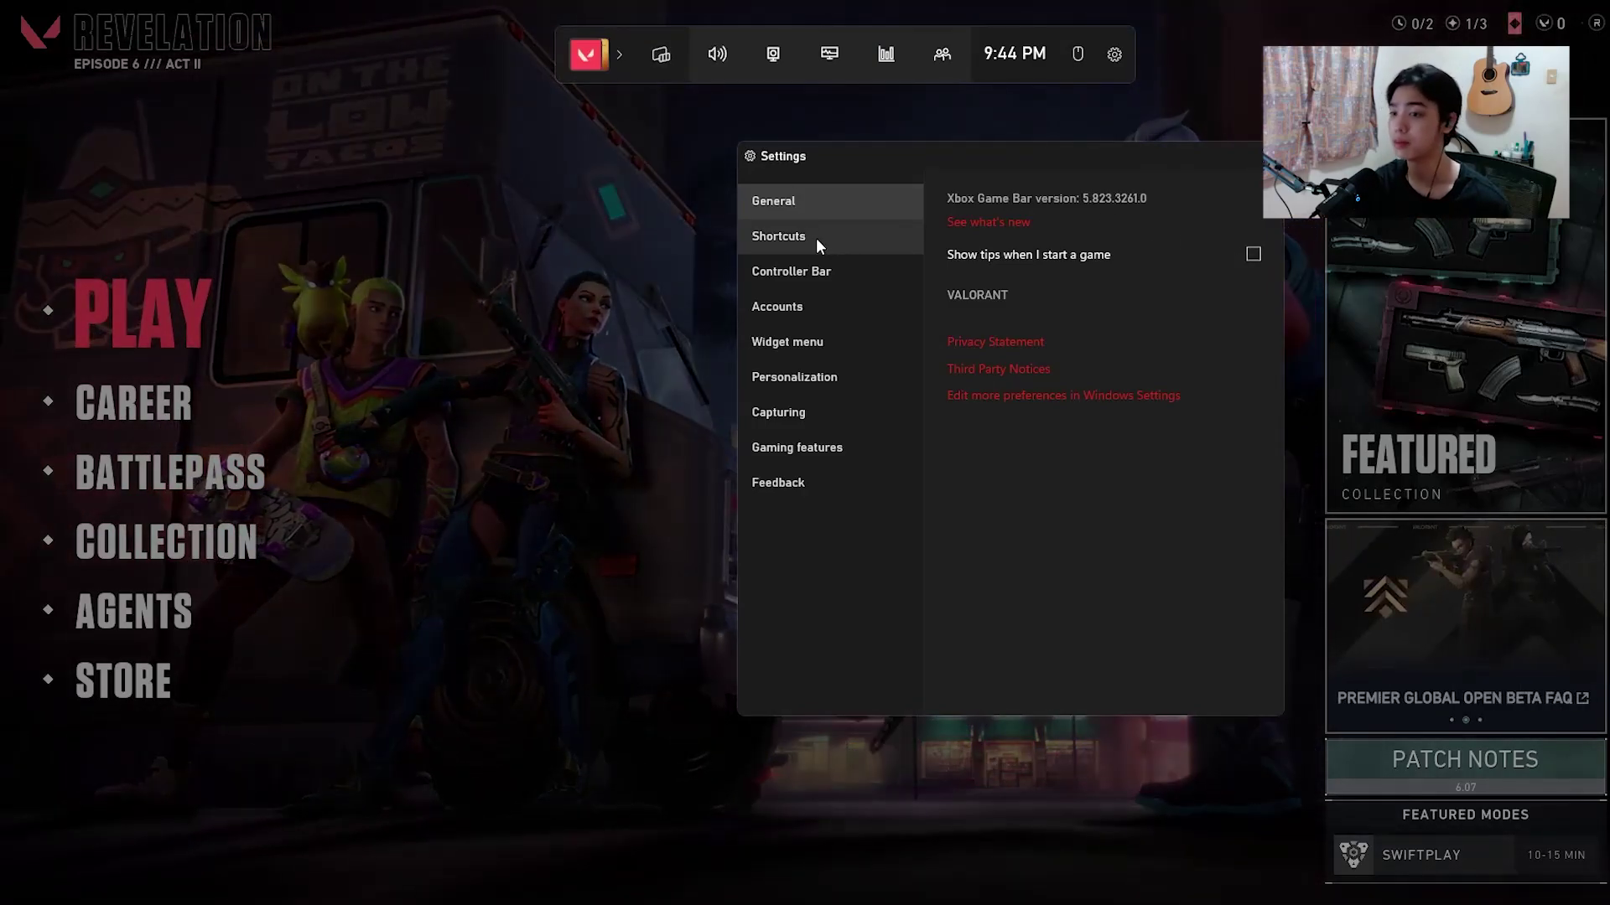
- Review the controller and keyboard shortcuts in the Shortcuts settings, from opening Game Bar to toggling HDR
{"action": "left_click", "coordinate": [817, 238]}
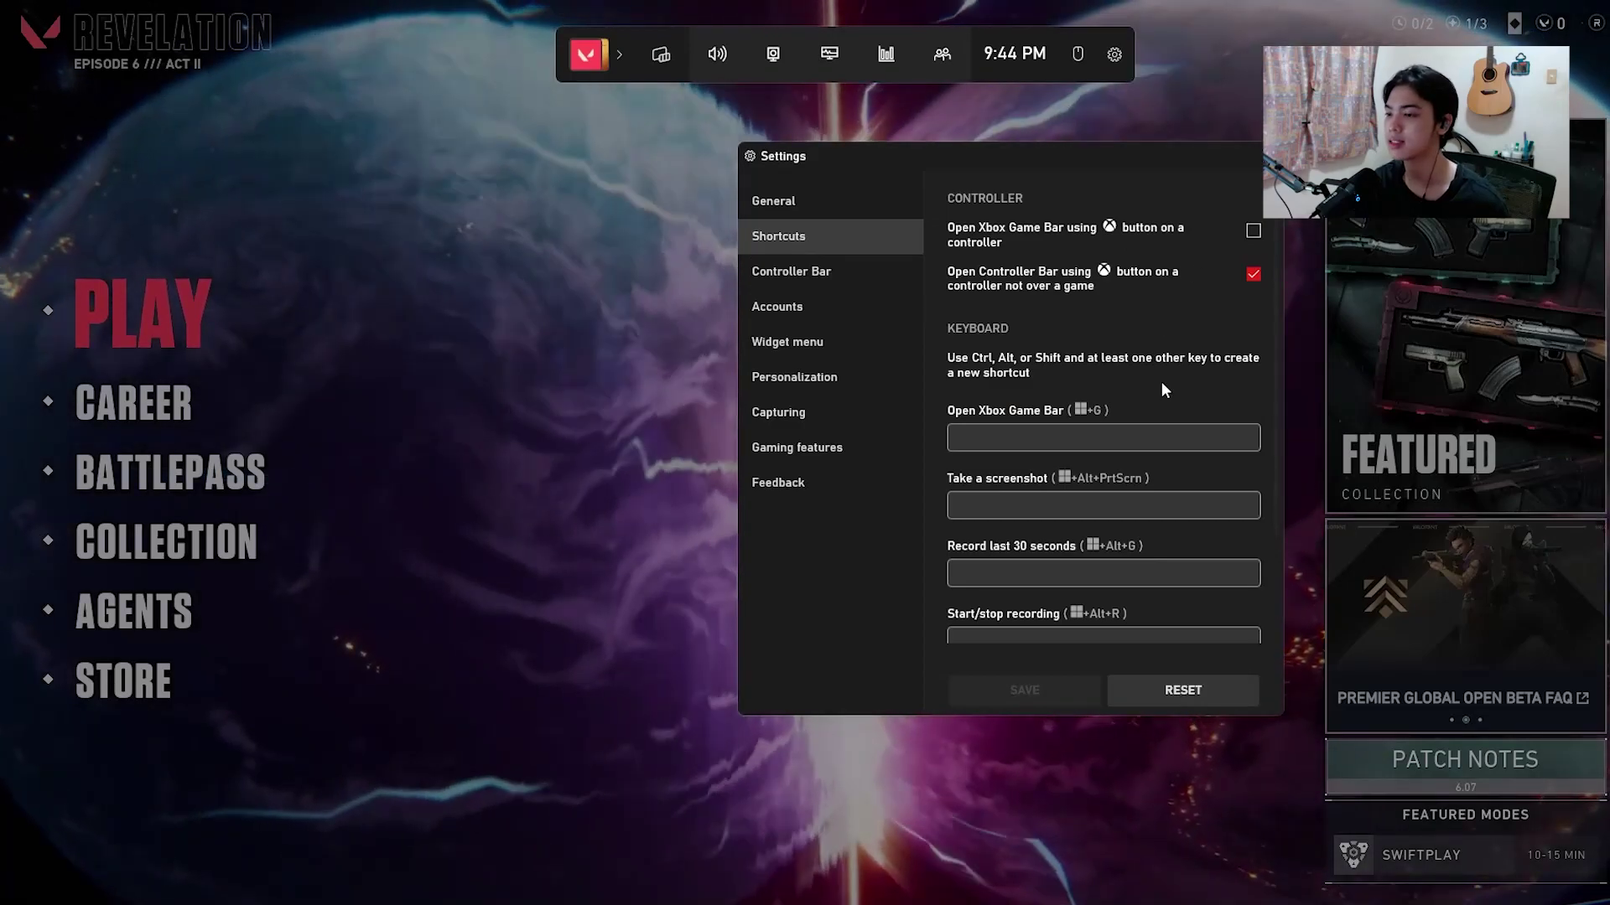
{"action": "scroll", "coordinate": [1162, 386], "scroll_direction": "down", "scroll_amount": 2}
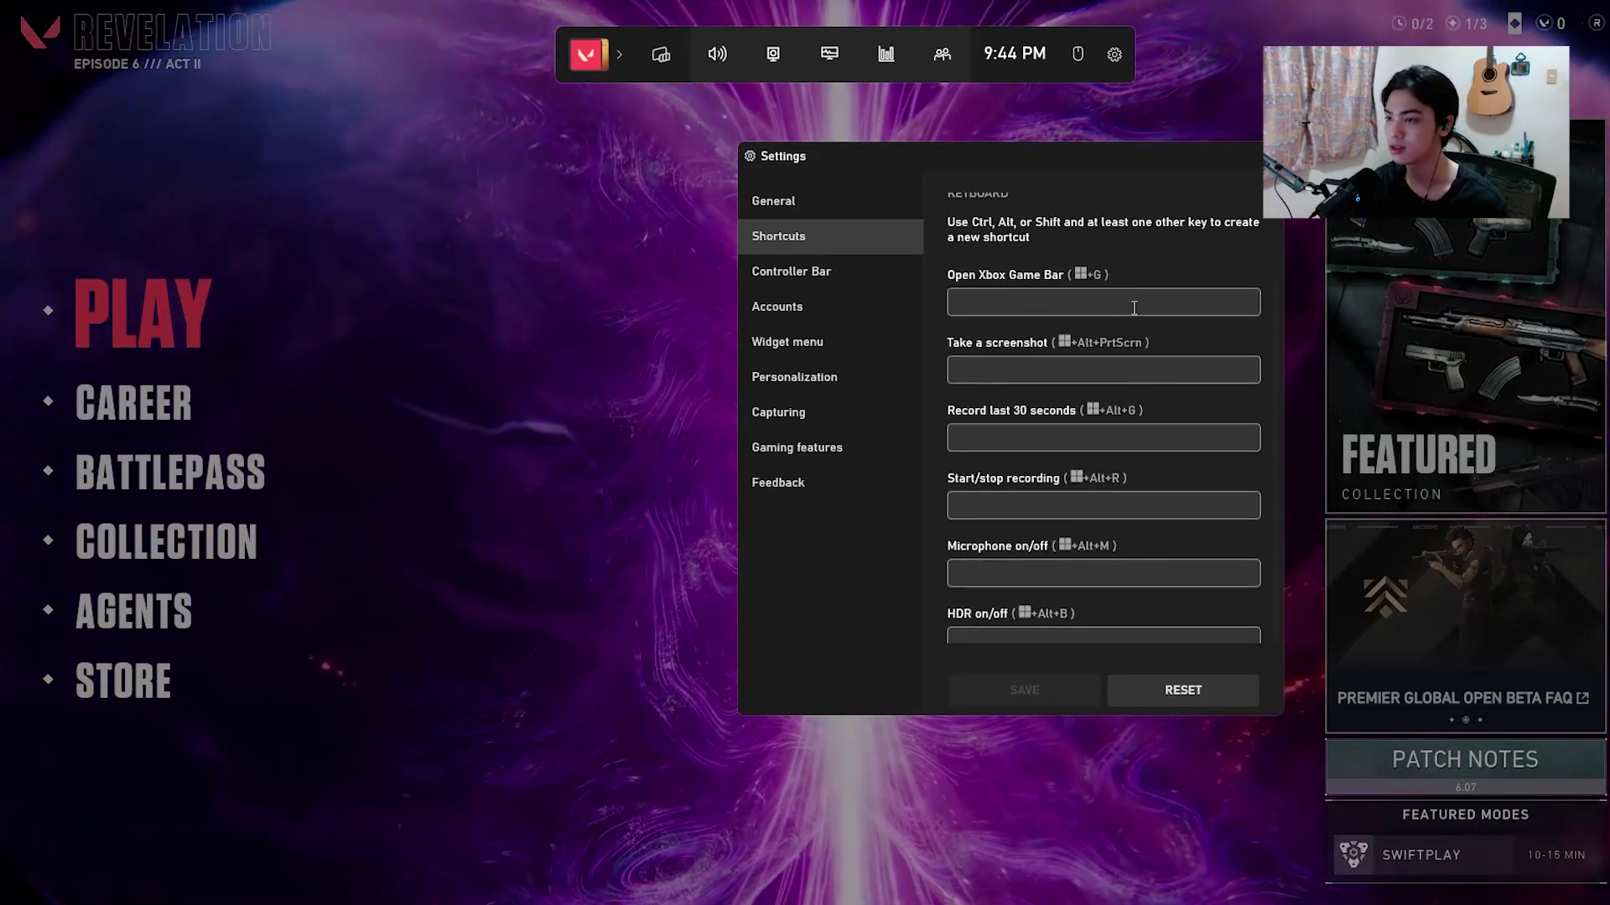
{"action": "scroll", "coordinate": [1146, 309], "scroll_direction": "down", "scroll_amount": 1}
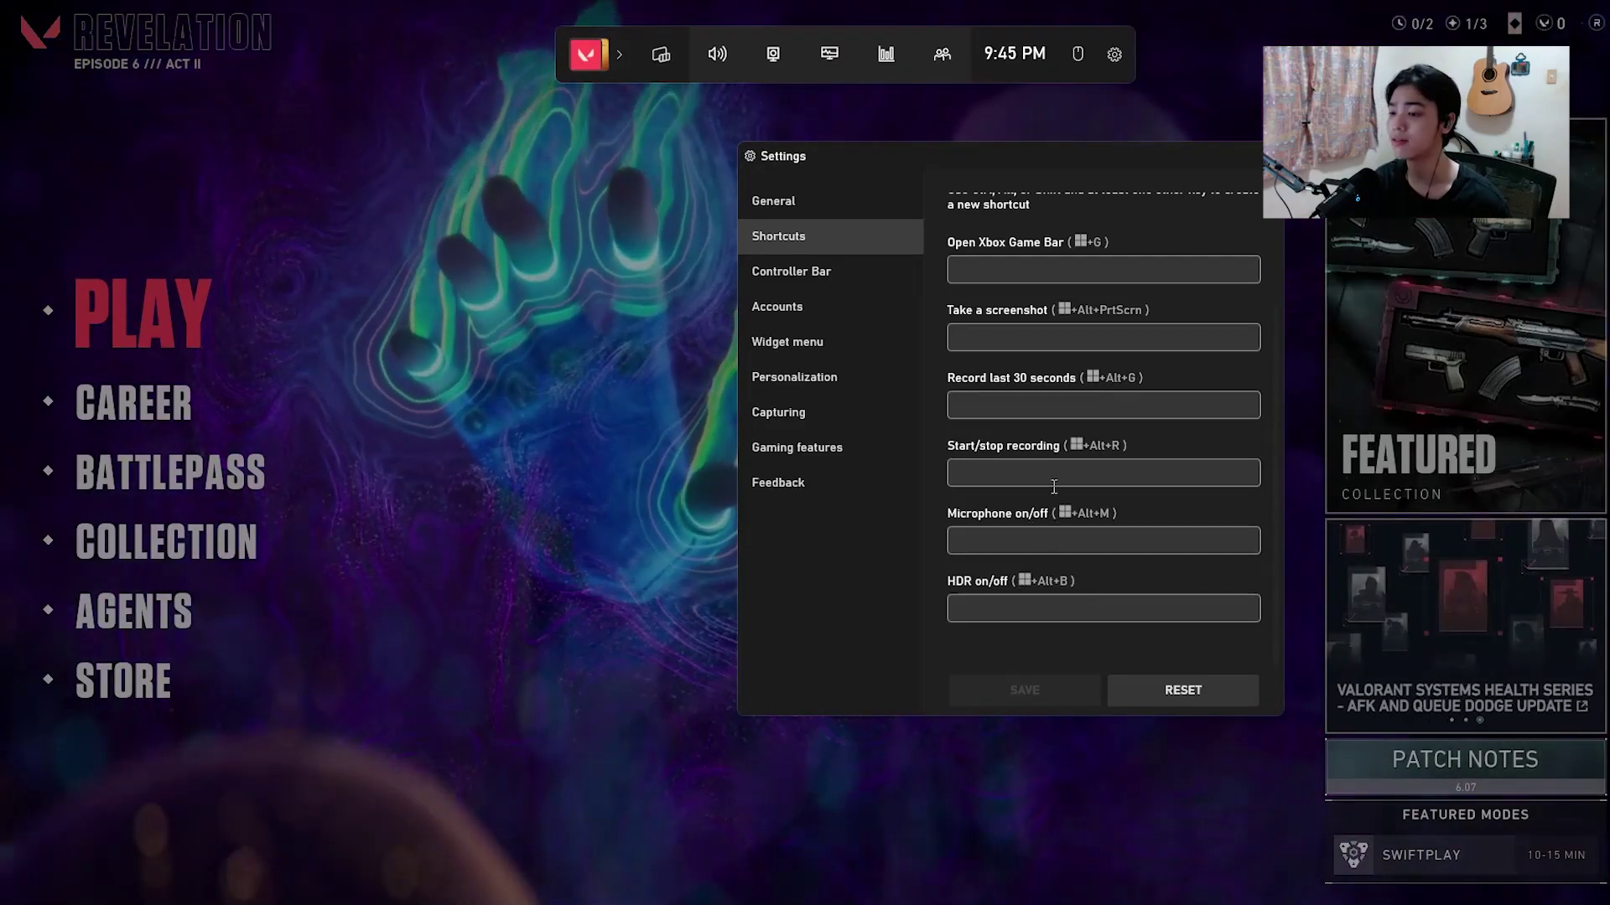
{"action": "scroll", "coordinate": [1050, 470], "scroll_direction": "up", "scroll_amount": 2}
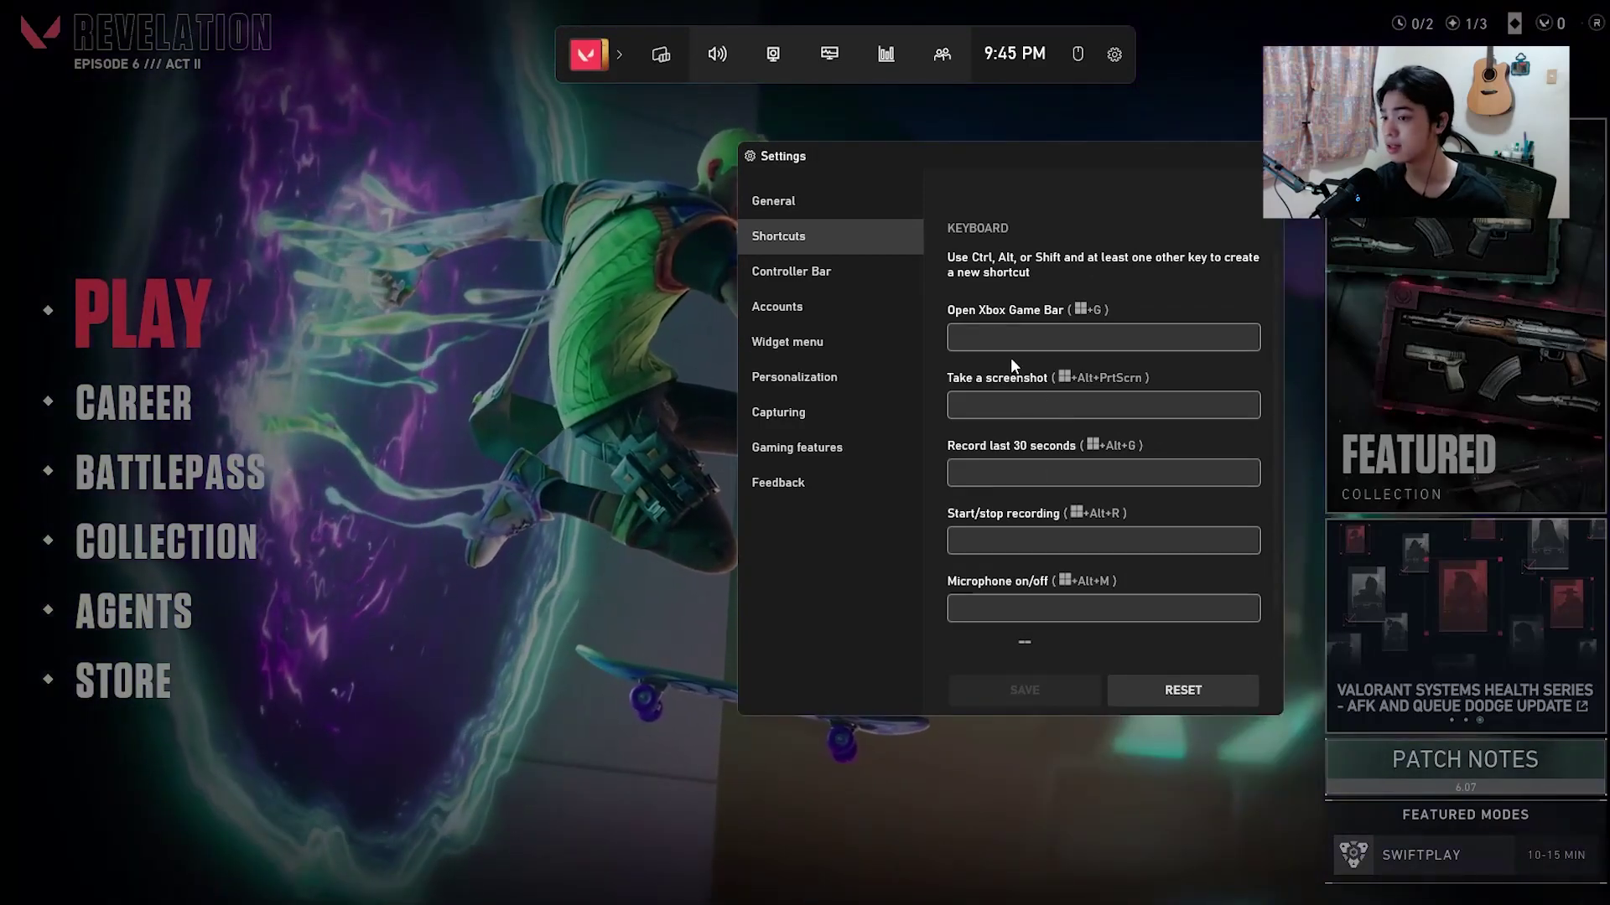
- Review the Controller Bar, Accounts and Widget menu settings, including the visible and hidden third-party widgets
{"action": "left_click", "coordinate": [827, 269]}
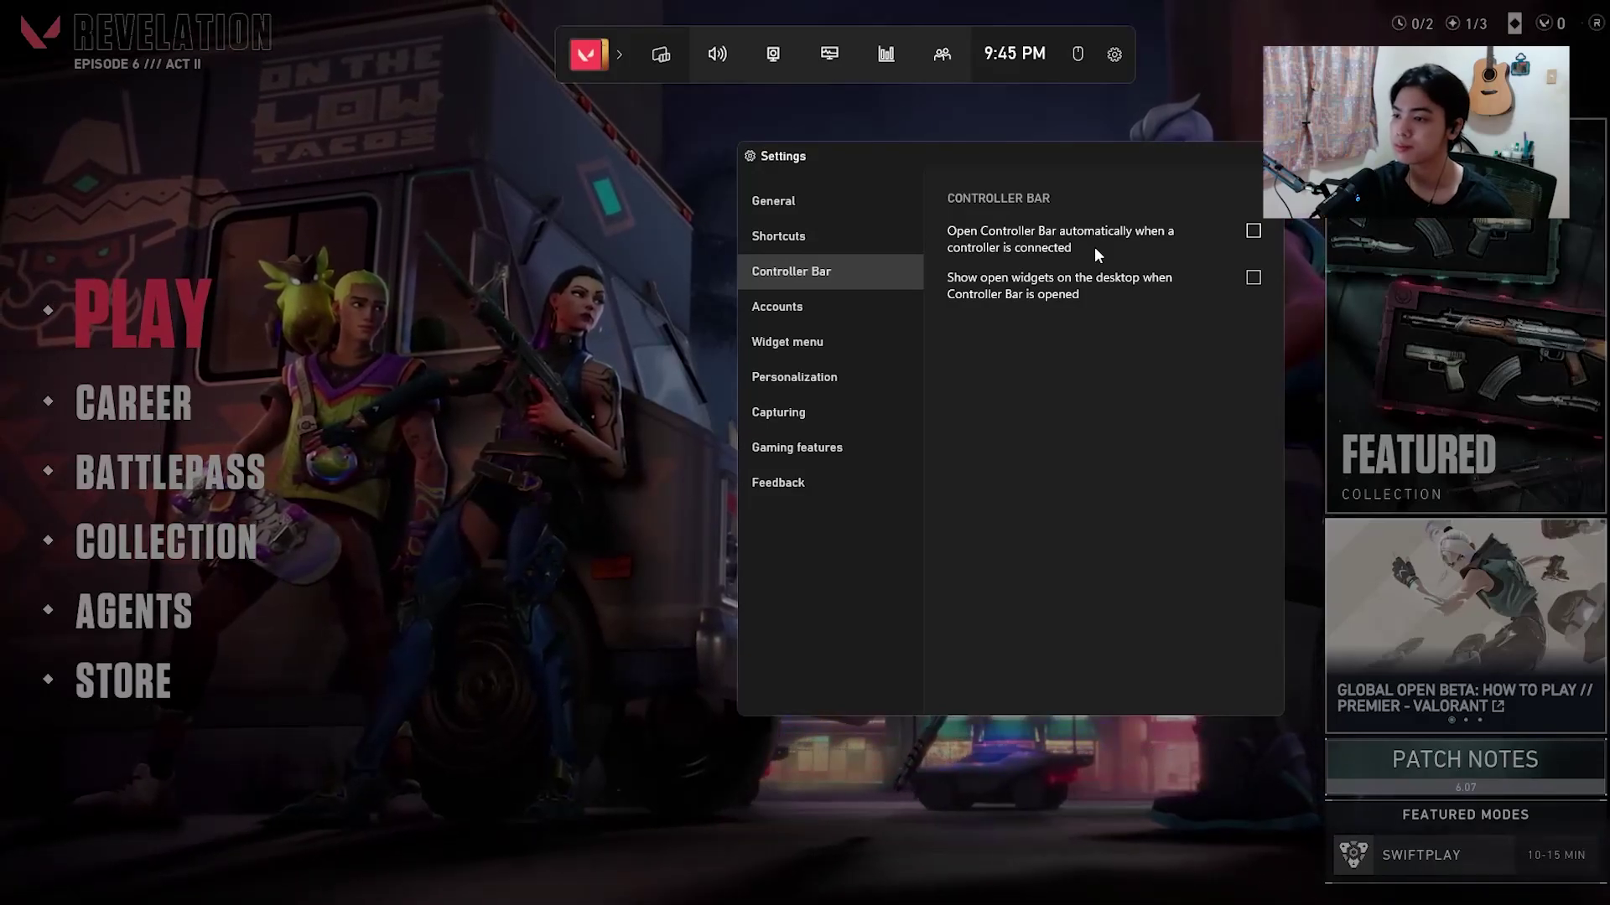
{"action": "left_click", "coordinate": [792, 307]}
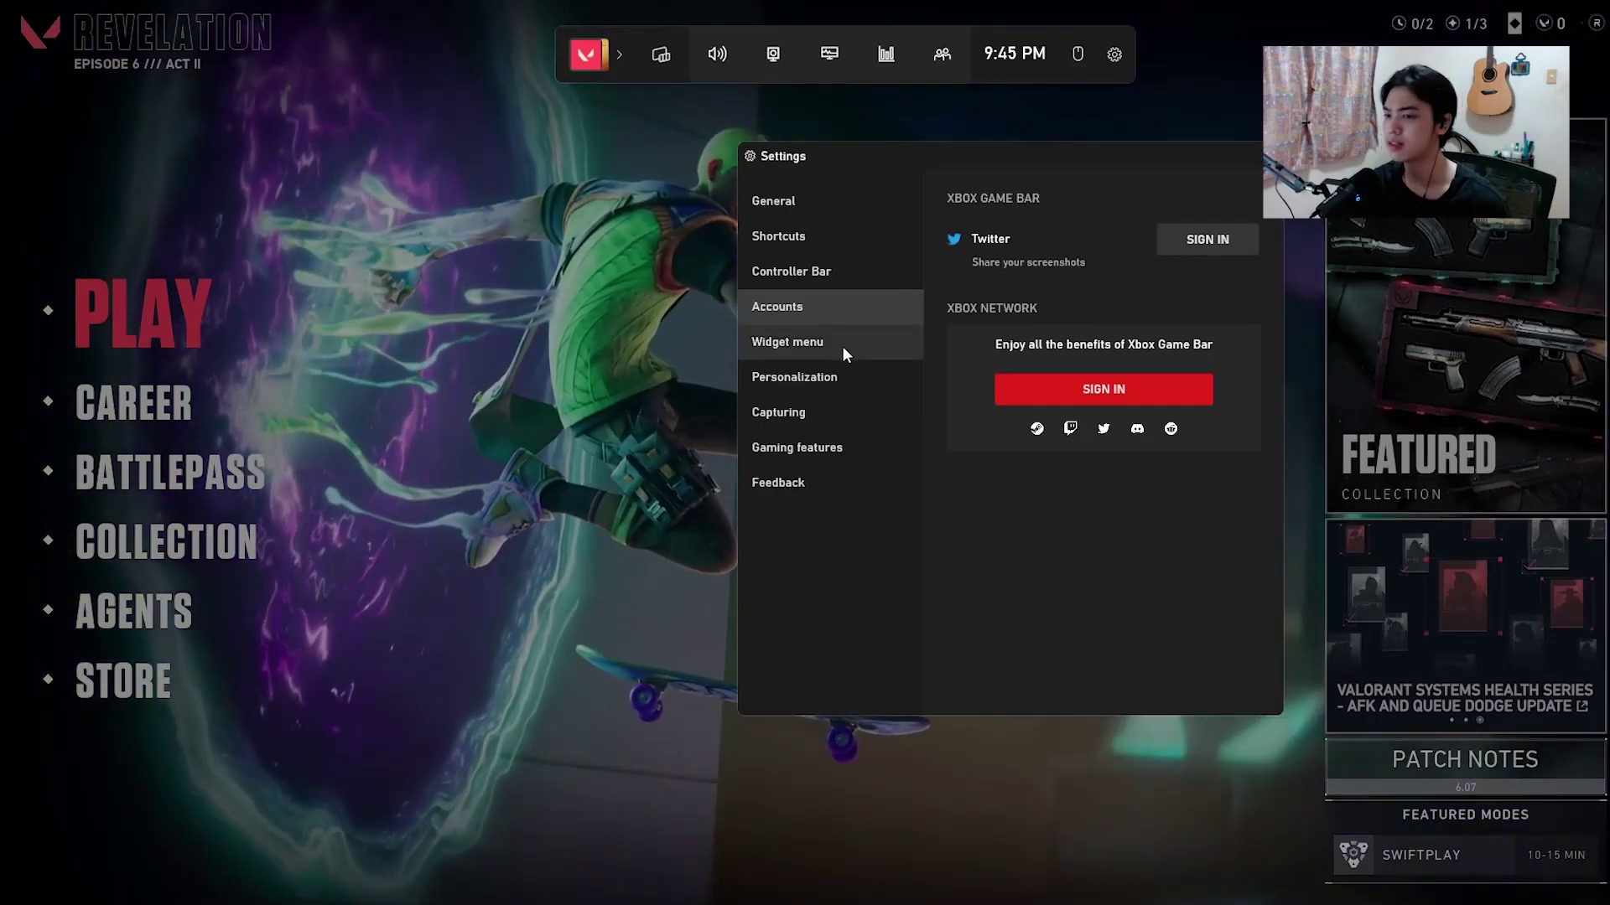
{"action": "left_click", "coordinate": [844, 344]}
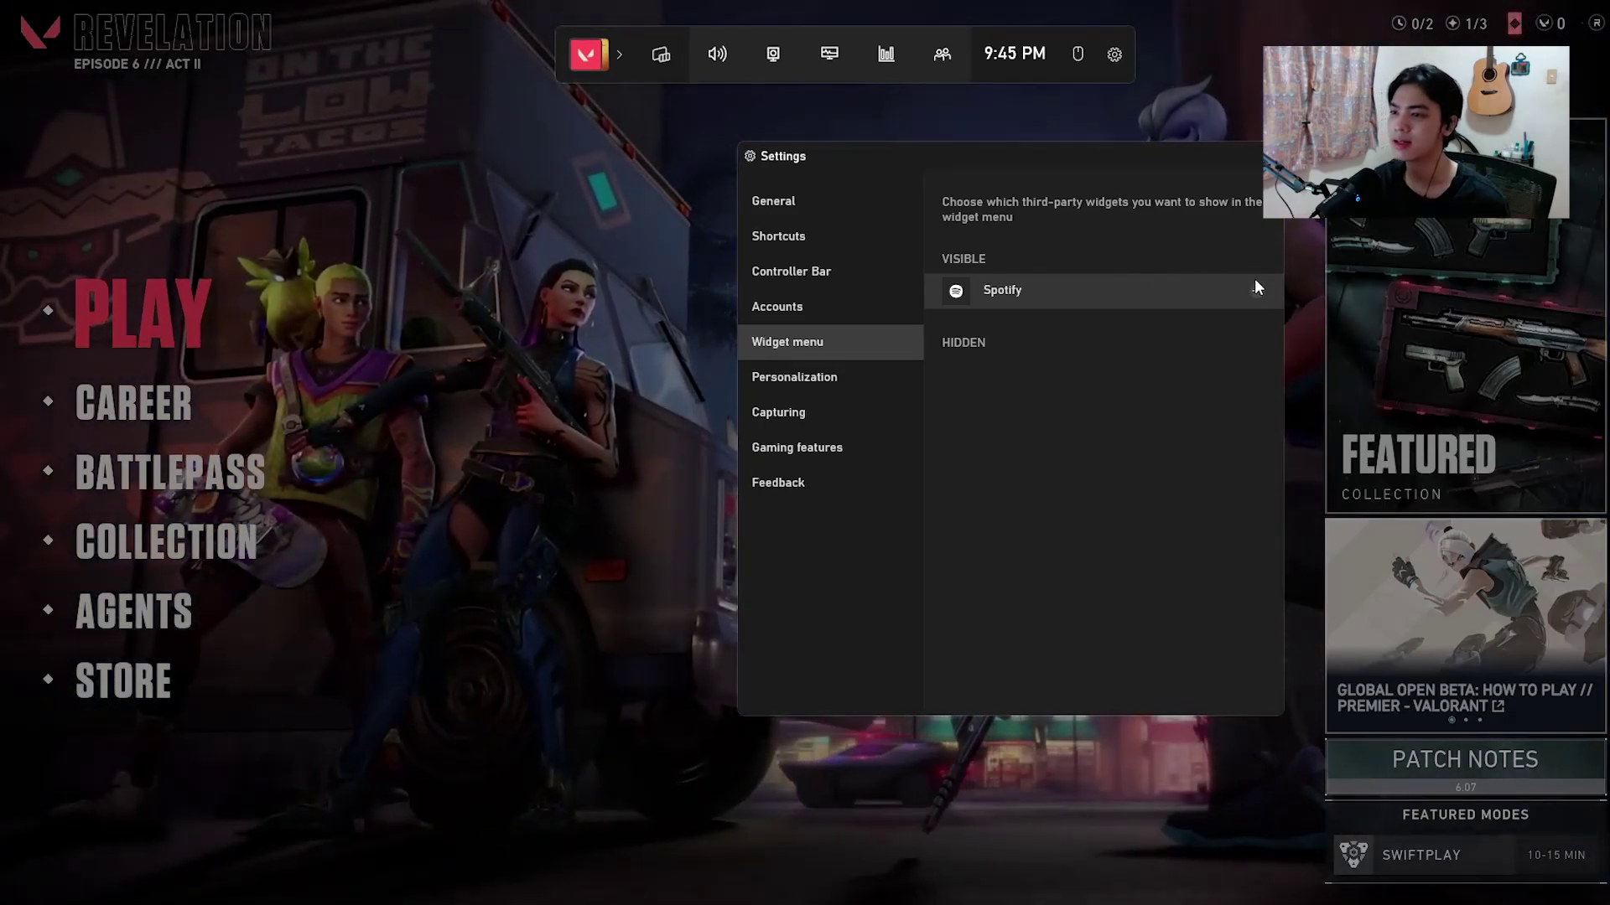
{"action": "left_click_drag", "start_coordinate": [1119, 155], "coordinate": [1028, 153]}
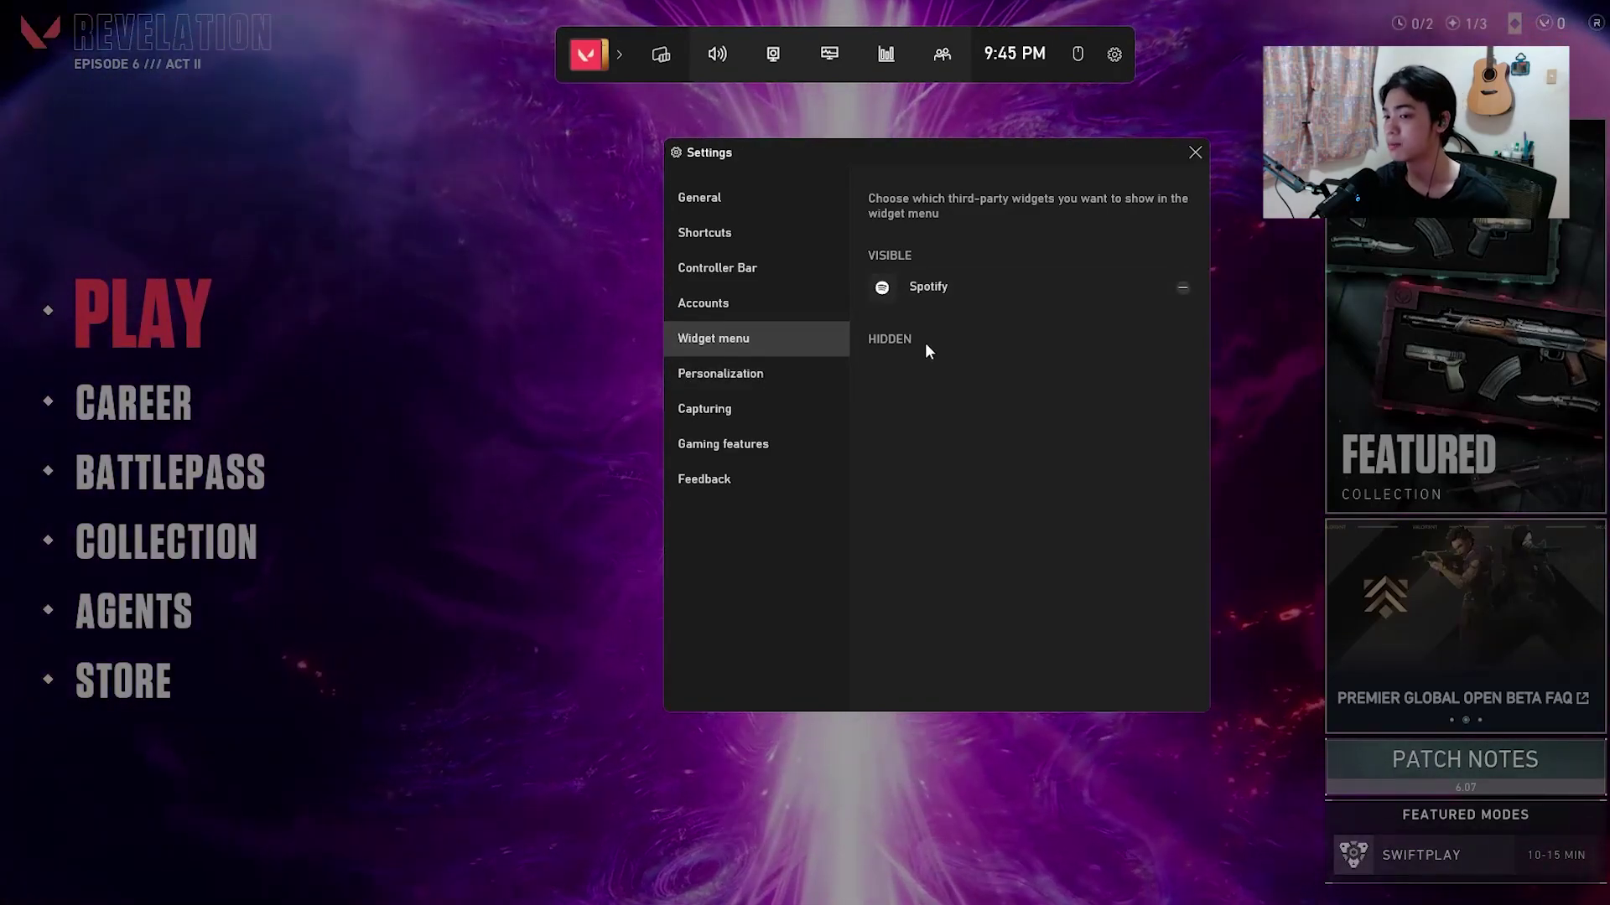
- Look through the Personalization settings for theme, widget transparency, widget layout, animation and profile
{"action": "left_click", "coordinate": [806, 379]}
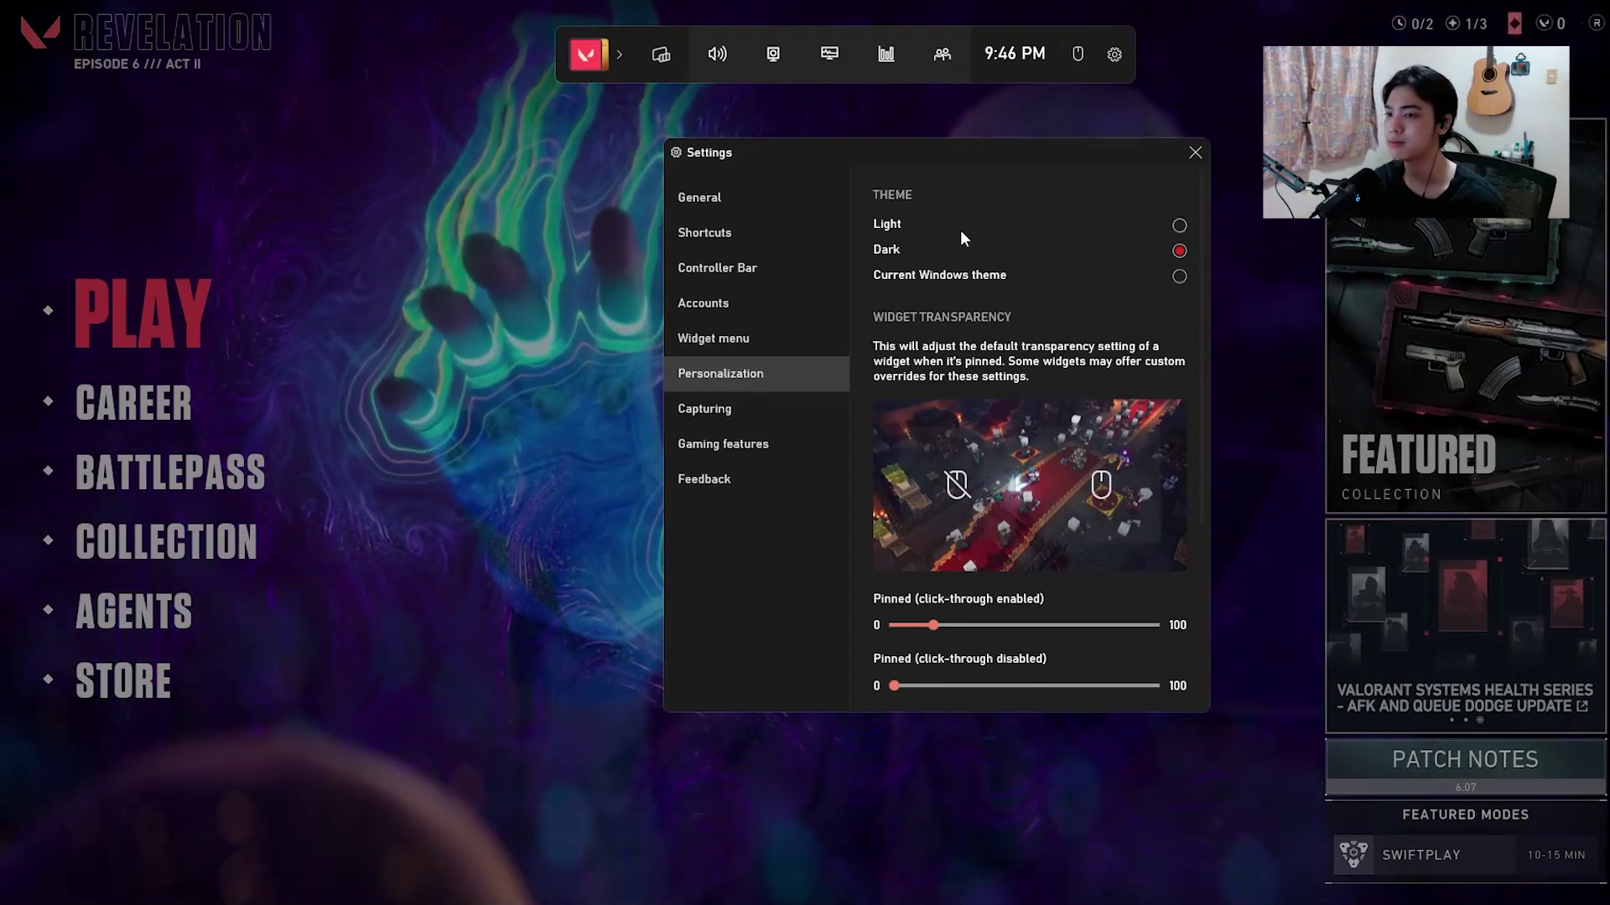
{"action": "scroll", "coordinate": [1006, 310], "scroll_direction": "down", "scroll_amount": 2}
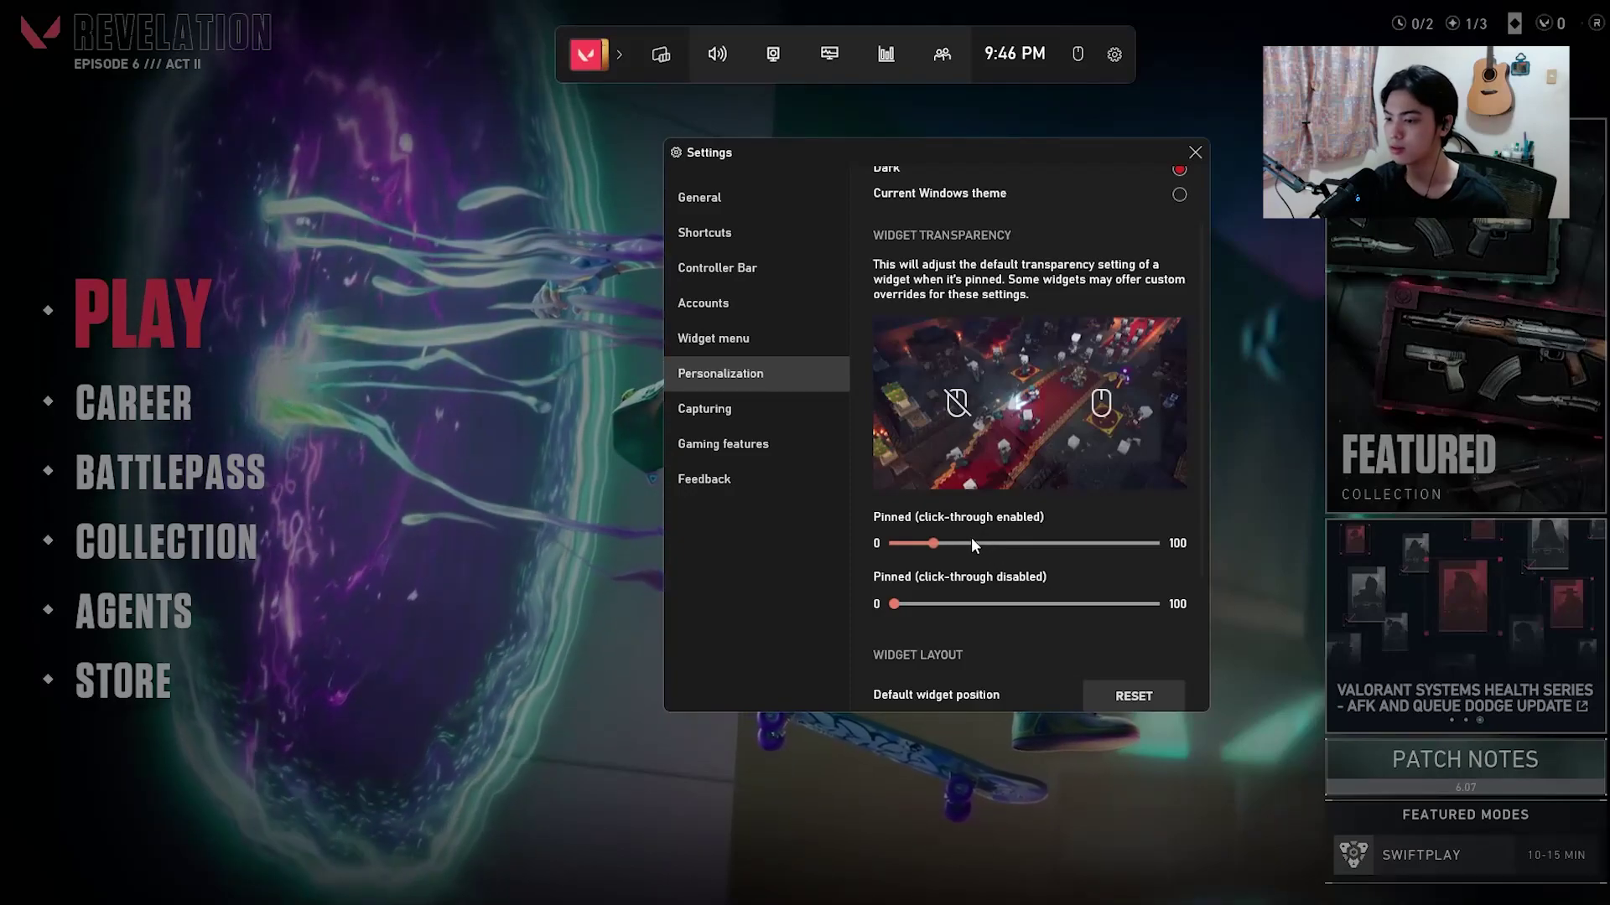
{"action": "scroll", "coordinate": [980, 545], "scroll_direction": "down", "scroll_amount": 5}
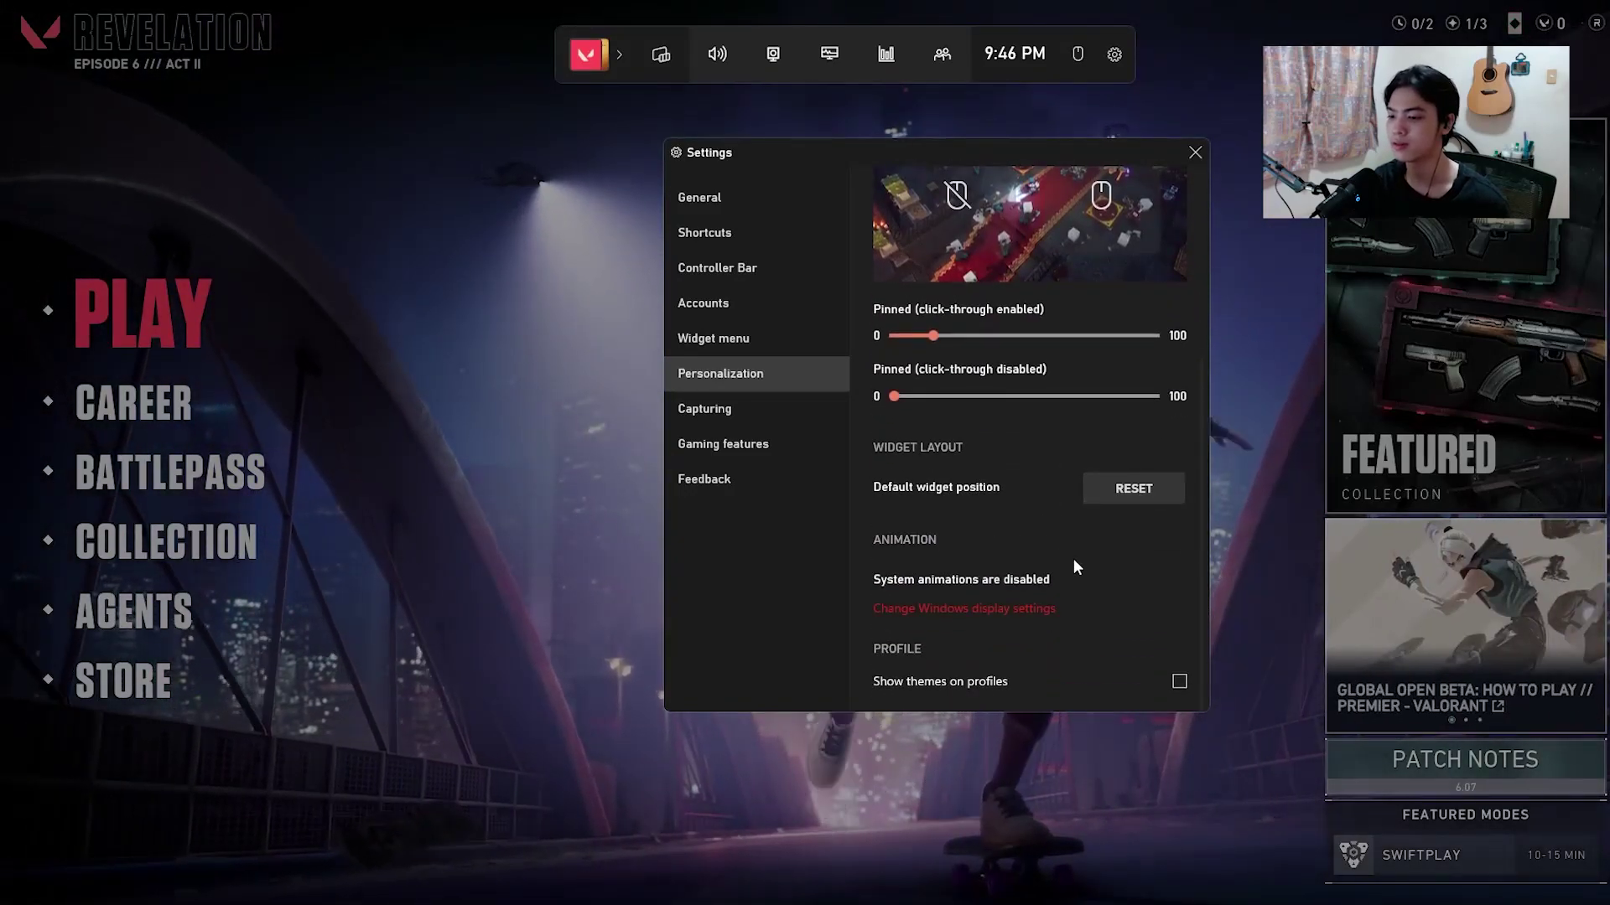
- Review the Capturing and Gaming features settings, and close the Settings window
{"action": "left_click", "coordinate": [808, 414]}
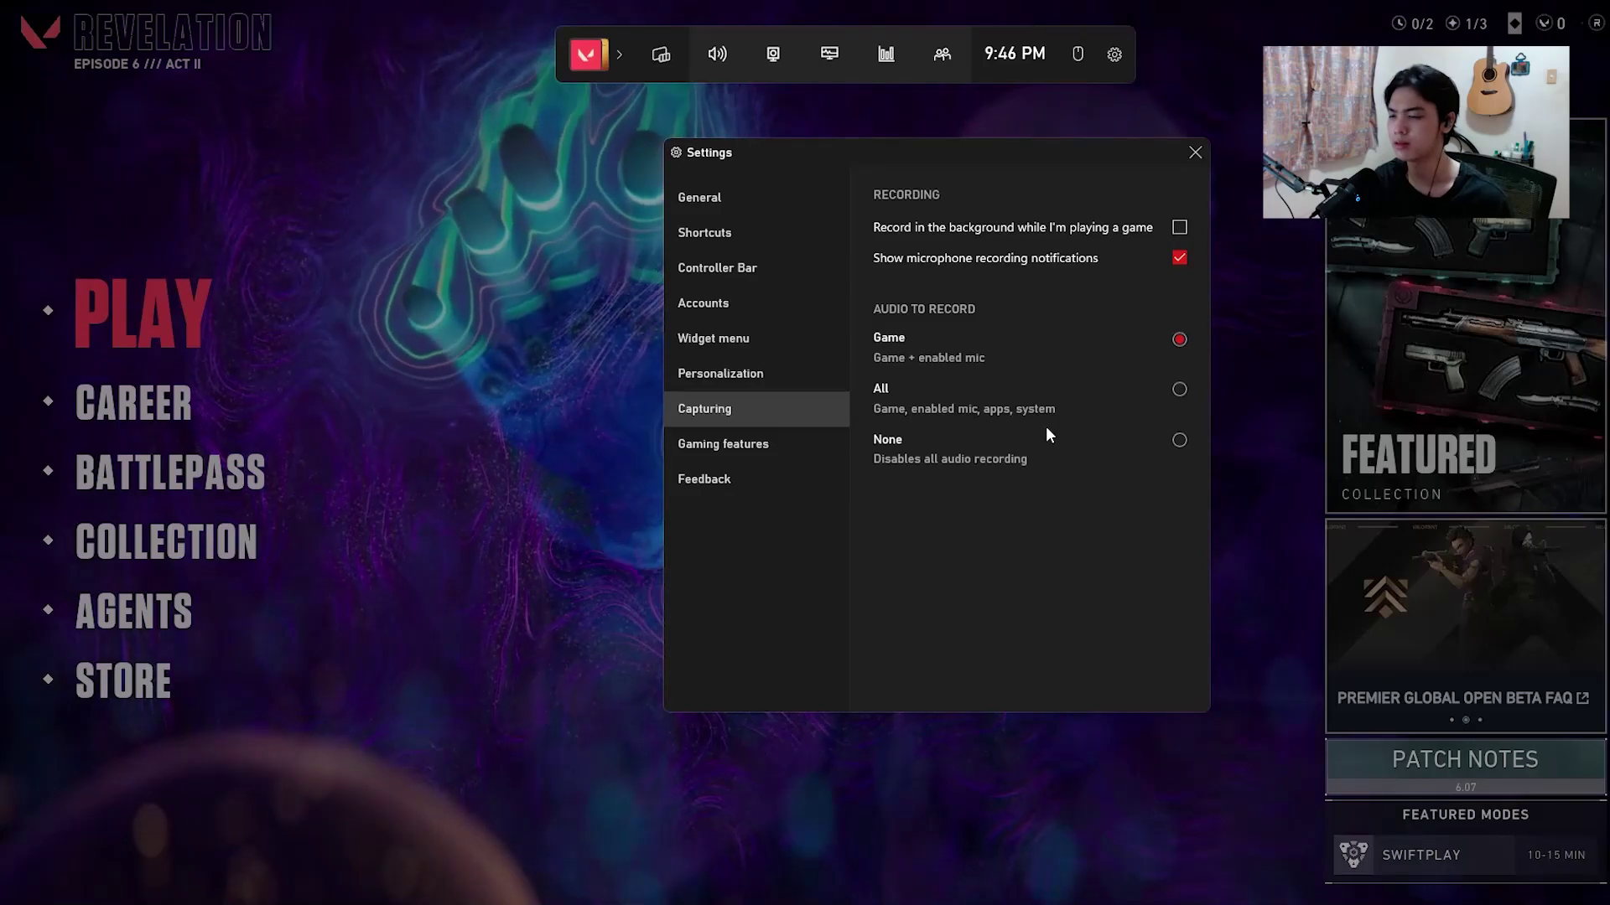
{"action": "left_click", "coordinate": [788, 442]}
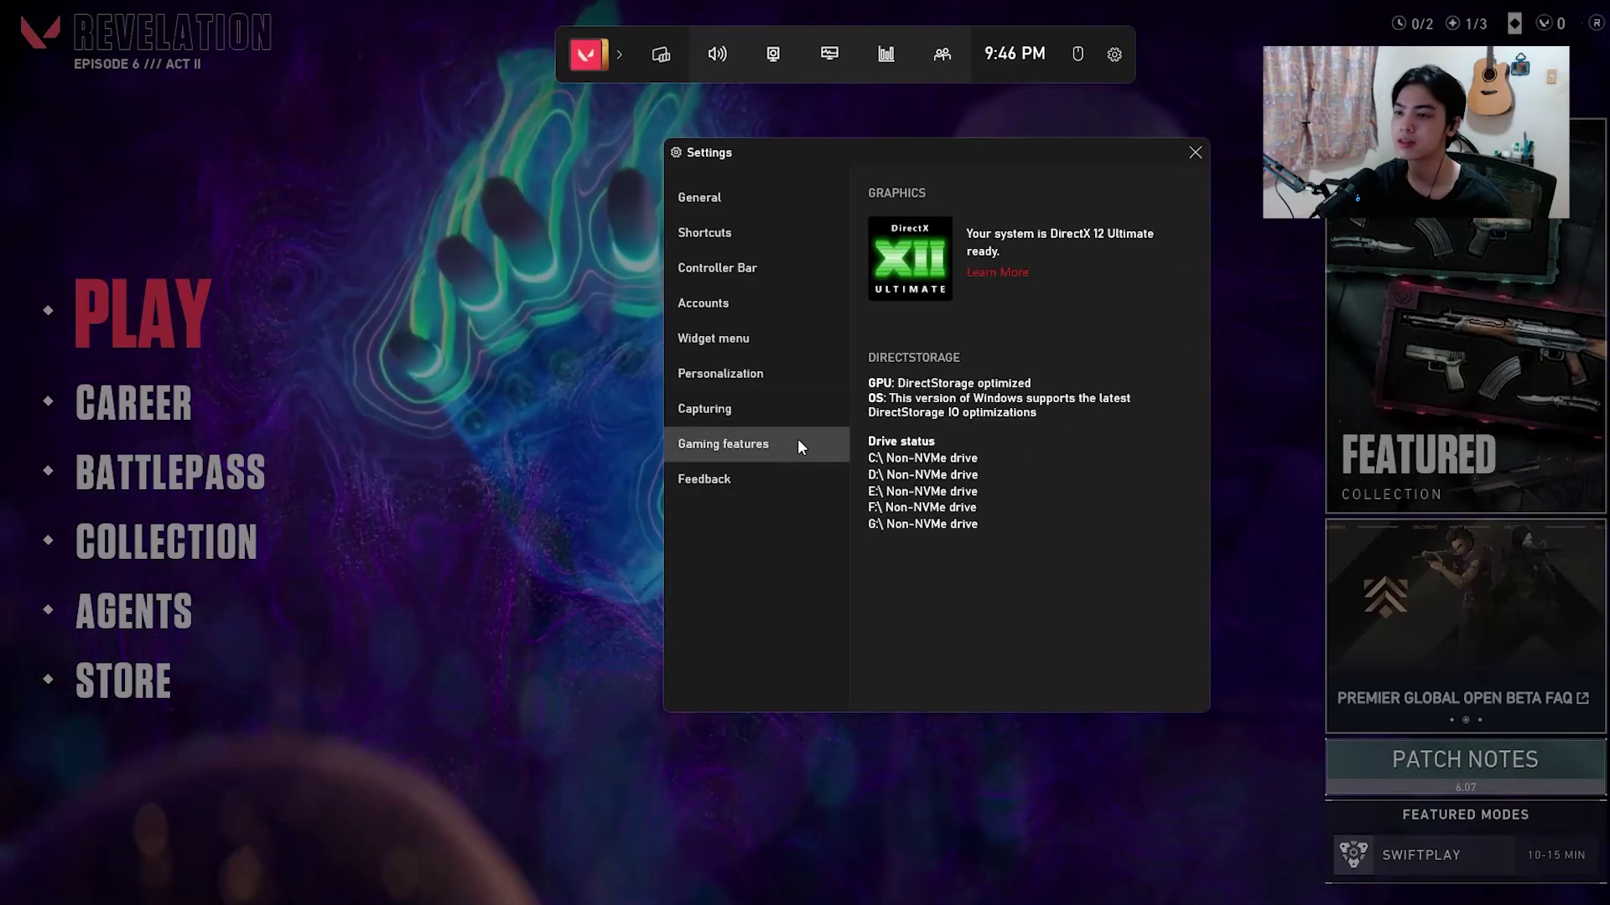
{"action": "left_click_drag", "start_coordinate": [1044, 149], "coordinate": [1040, 149]}
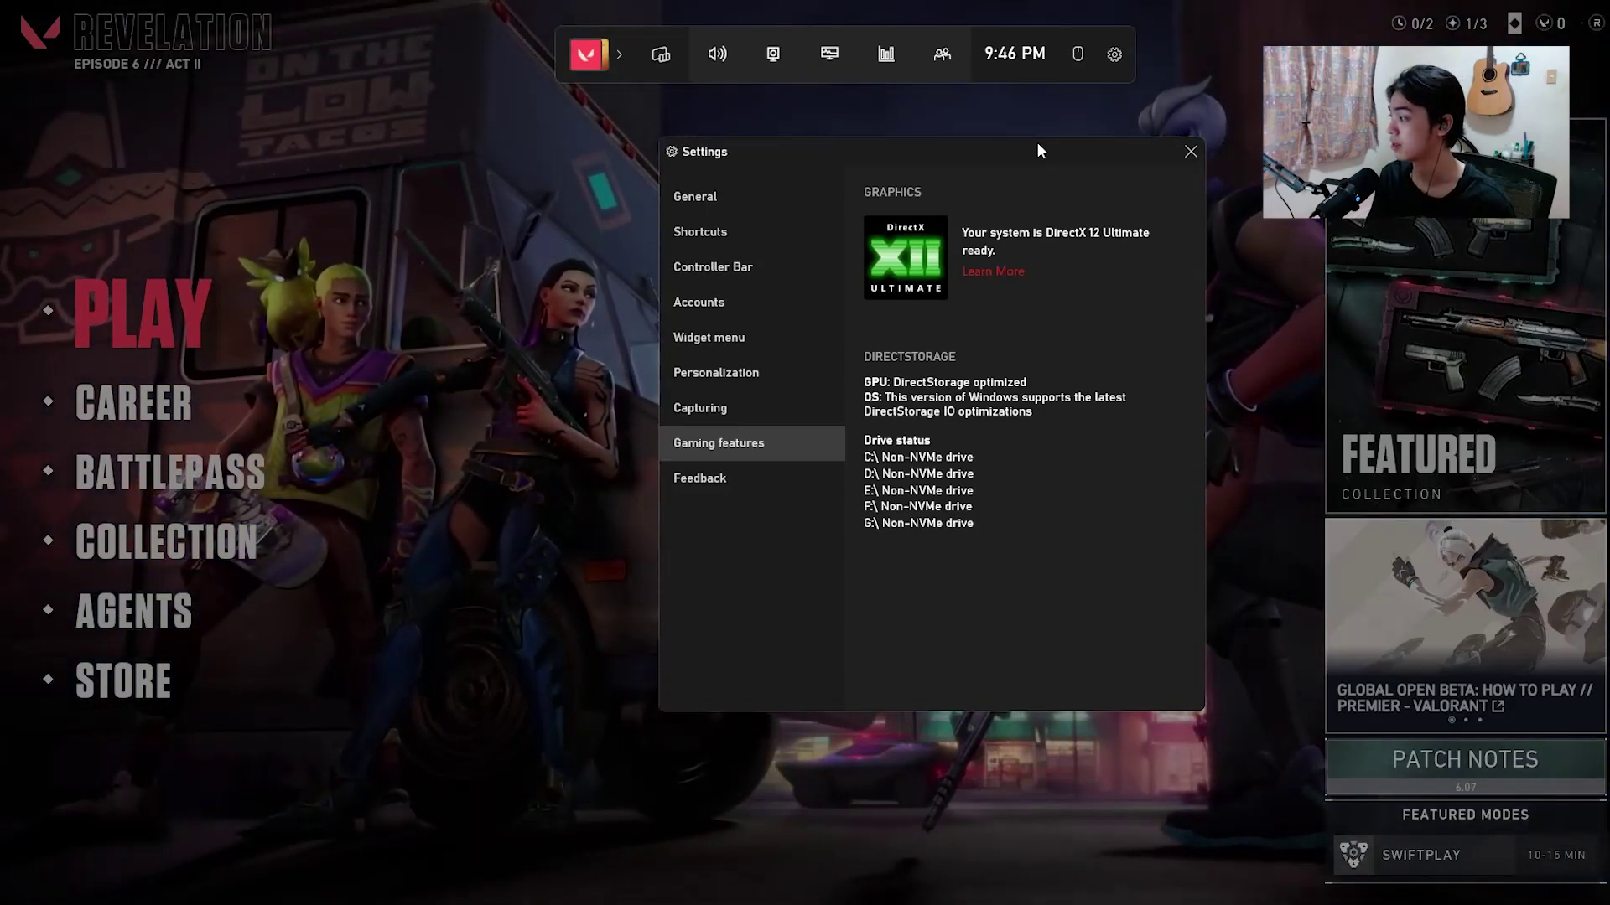
{"action": "left_click", "coordinate": [1190, 151]}
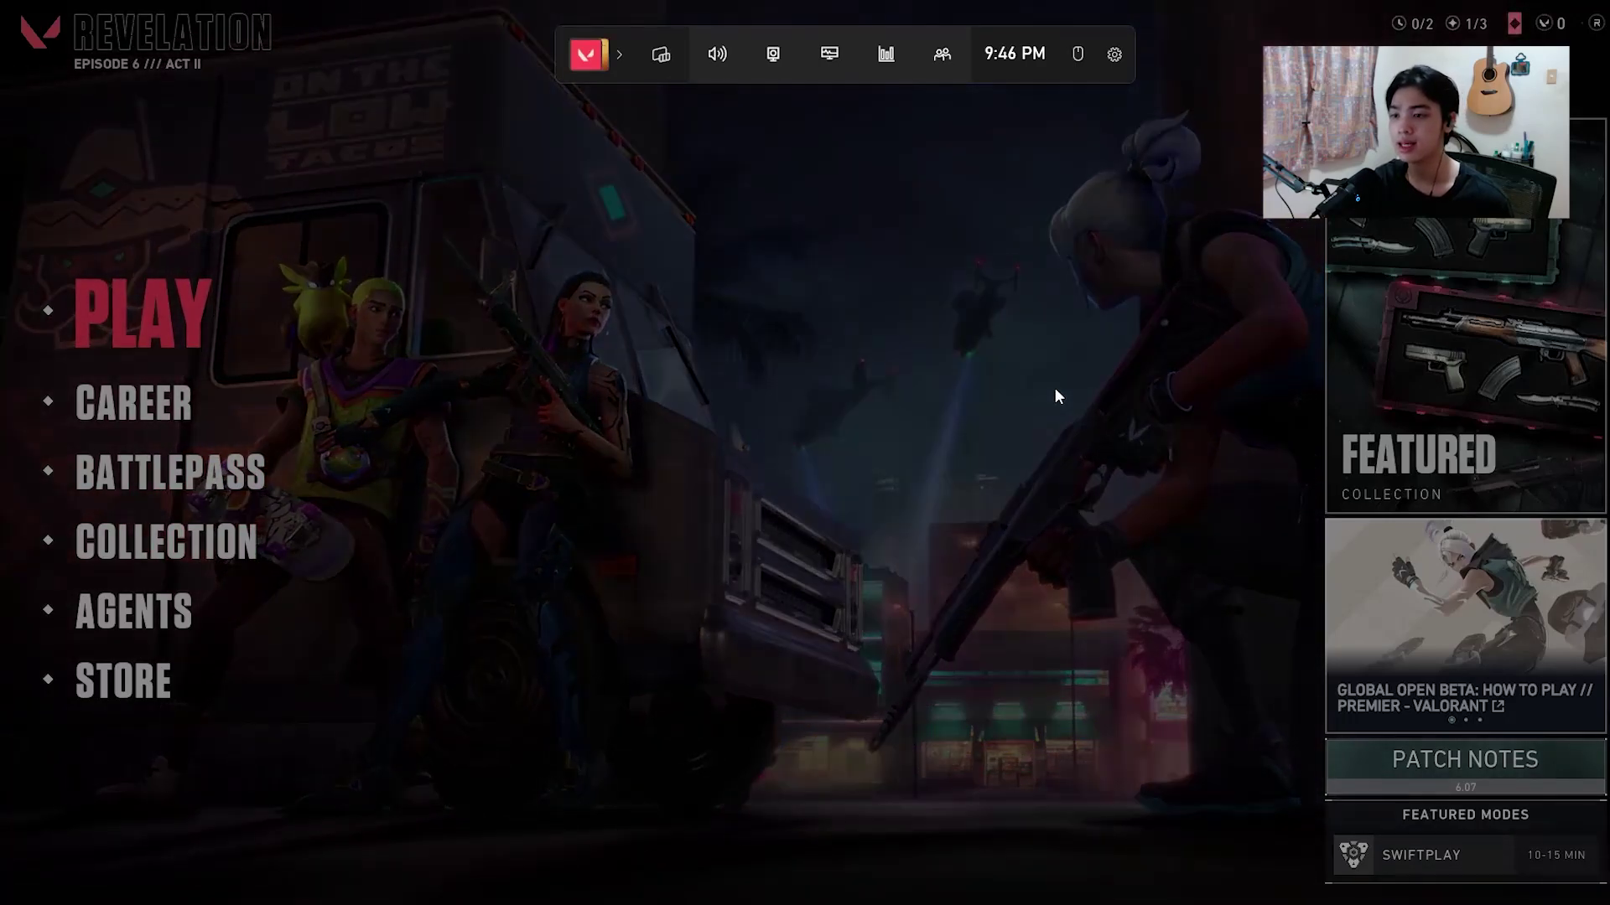
{"action": "left_click", "coordinate": [1055, 389]}
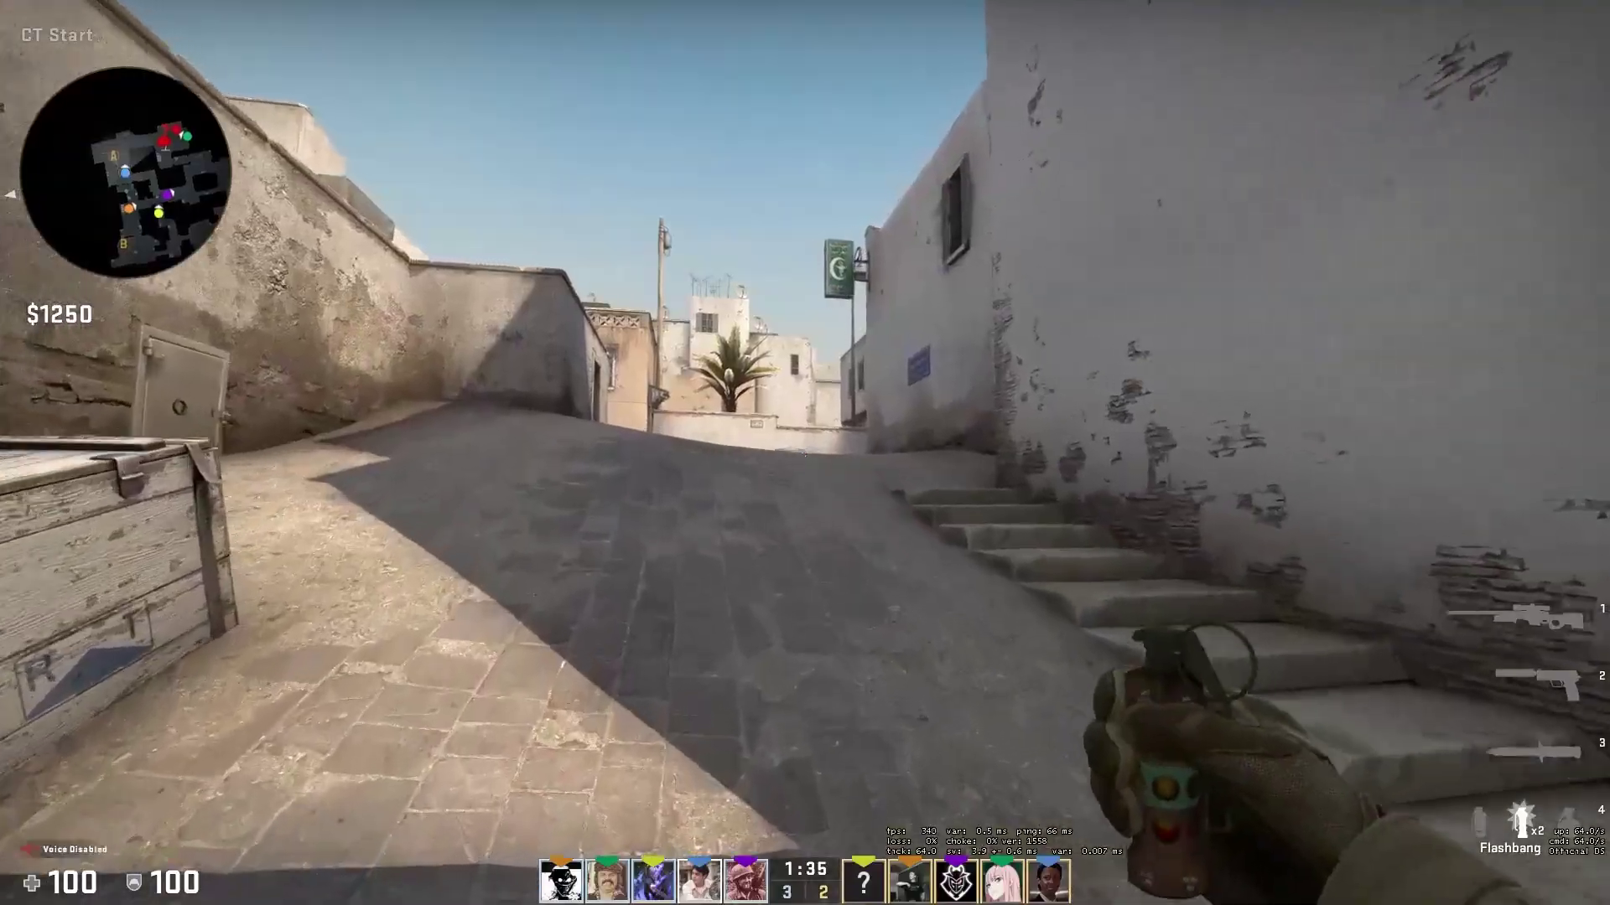
{"action": "left_click", "coordinate": [805, 453]}
{"action": "key", "text": "3"}
{"action": "key", "text": "1"}
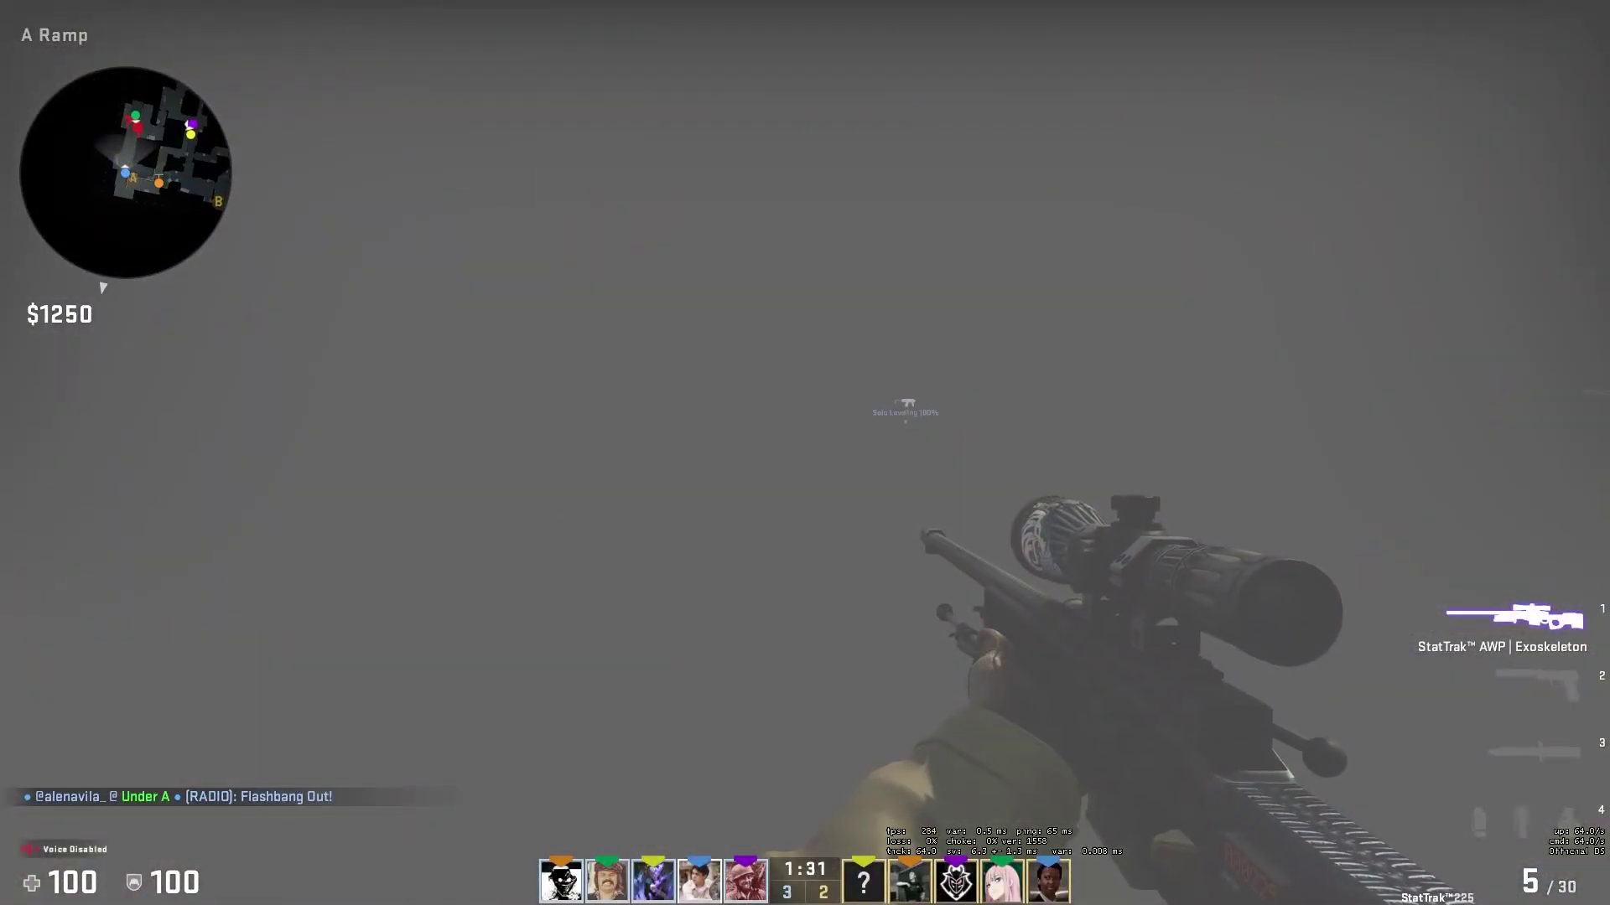
{"action": "right_click", "coordinate": [805, 452]}
{"action": "left_click", "coordinate": [805, 453]}
{"action": "key", "text": "3"}
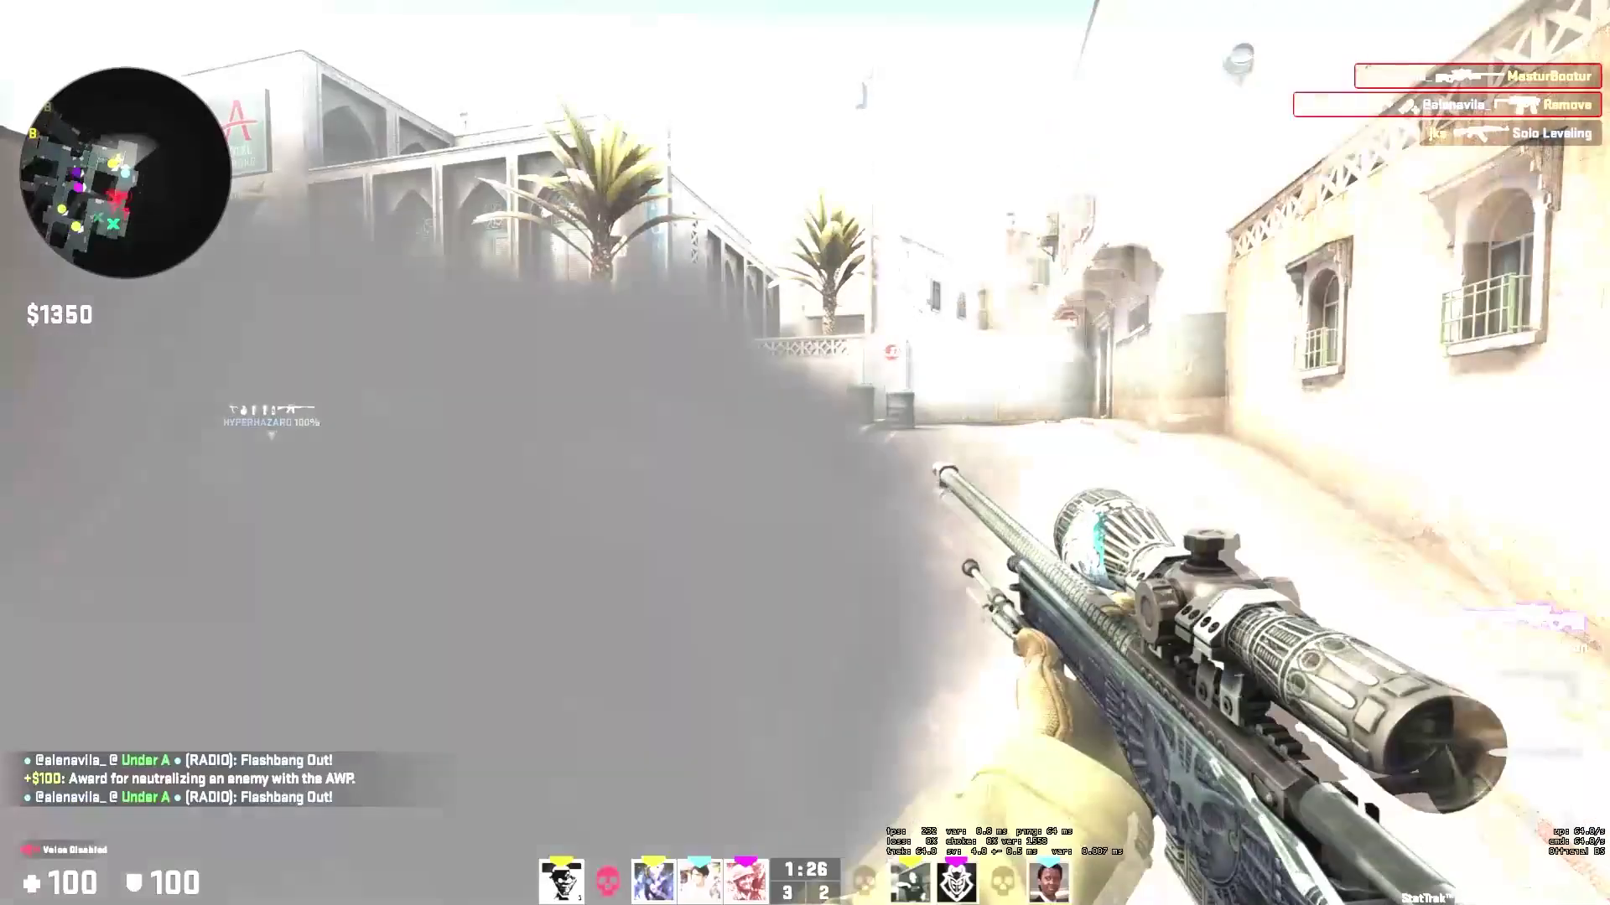
{"action": "left_click", "coordinate": [805, 452]}
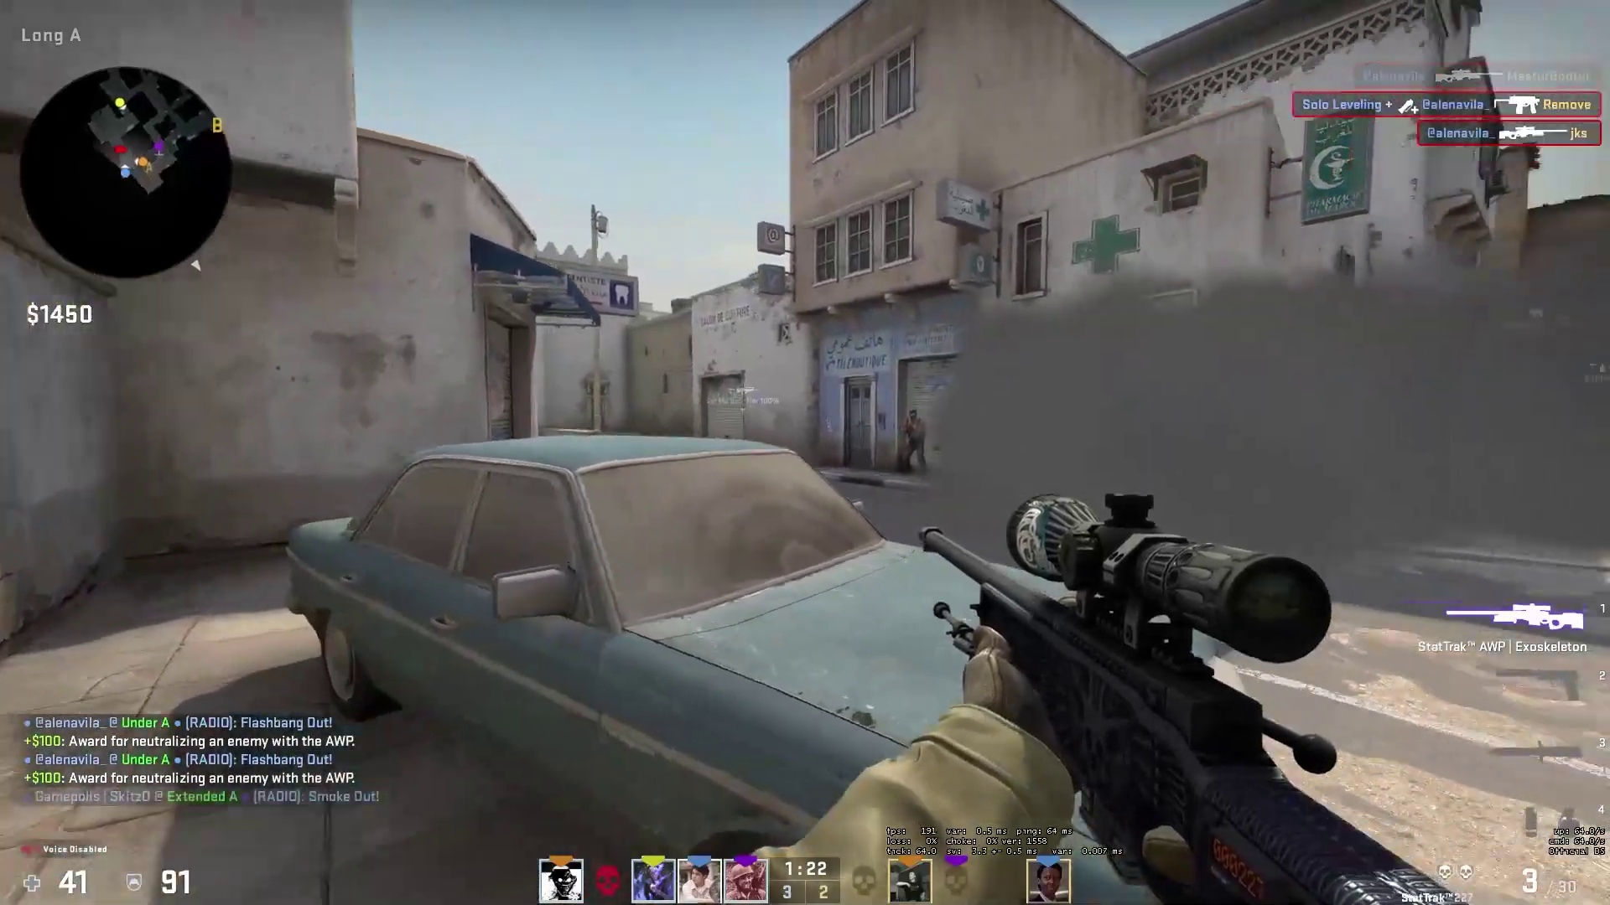
{"action": "left_click", "coordinate": [805, 453]}
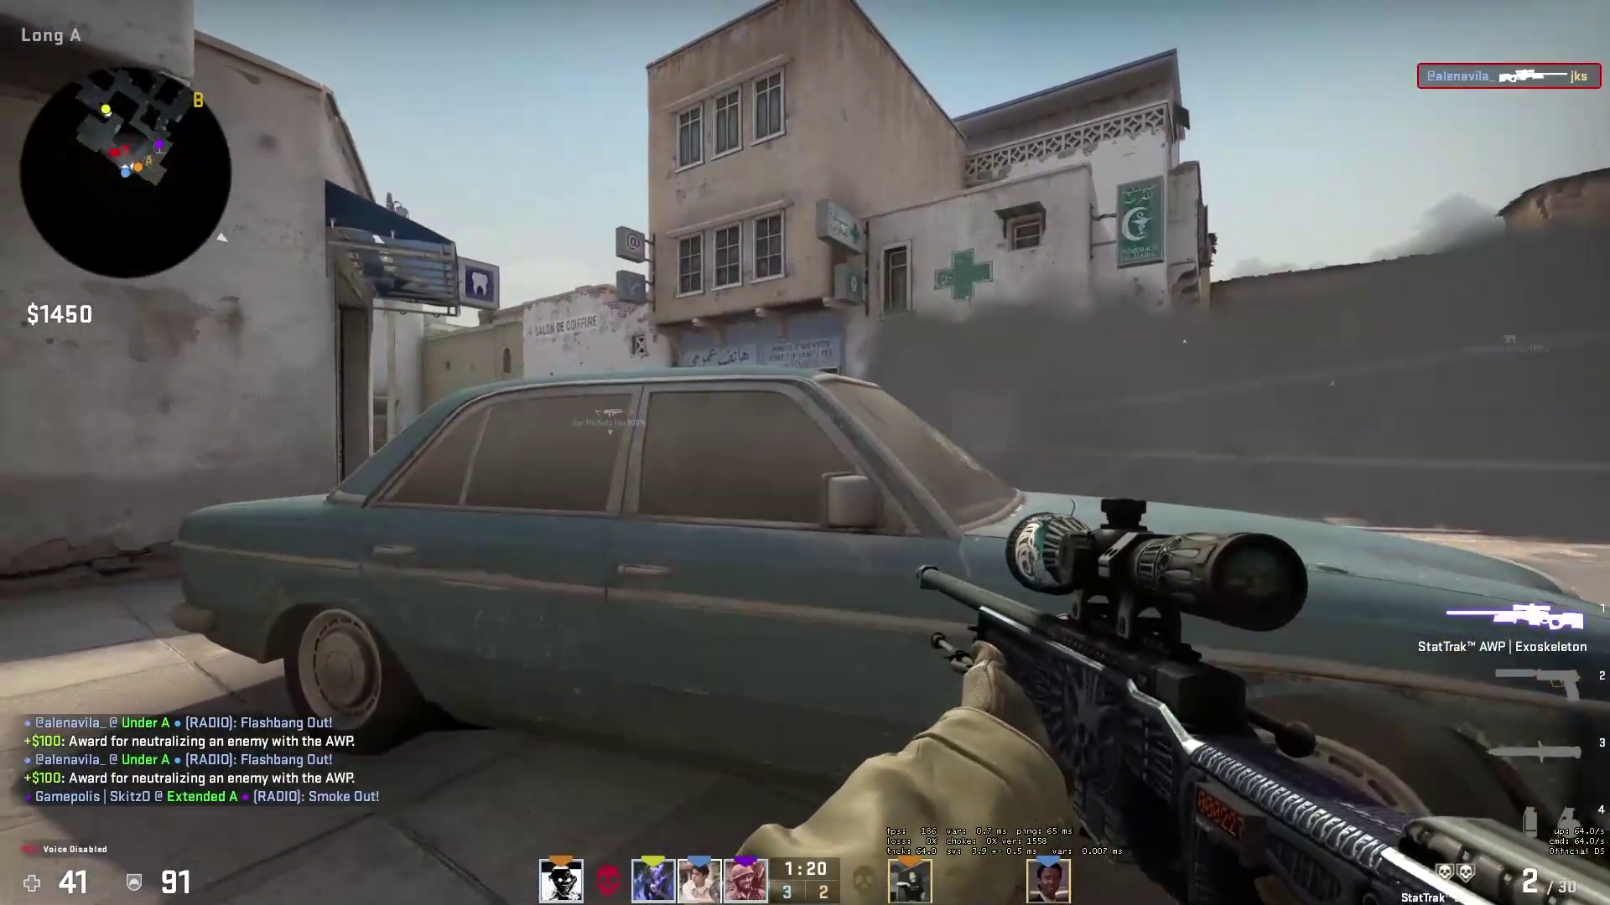
{"action": "right_click", "coordinate": [805, 452]}
{"action": "left_click", "coordinate": [805, 453]}
{"action": "key", "text": "q"}
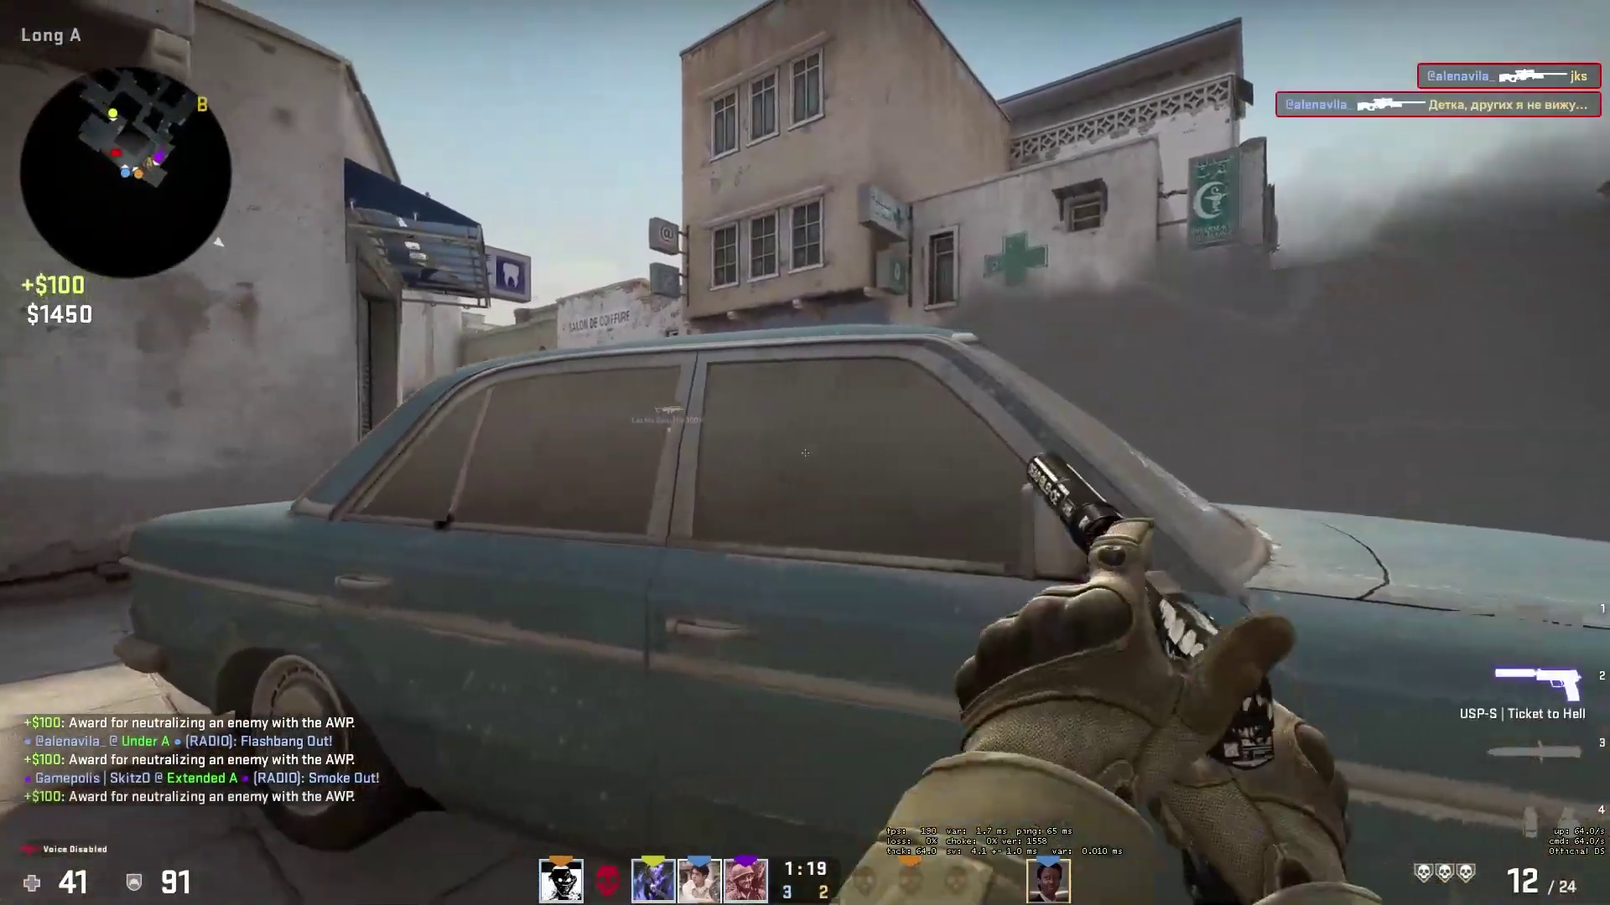
{"action": "key", "text": "q"}
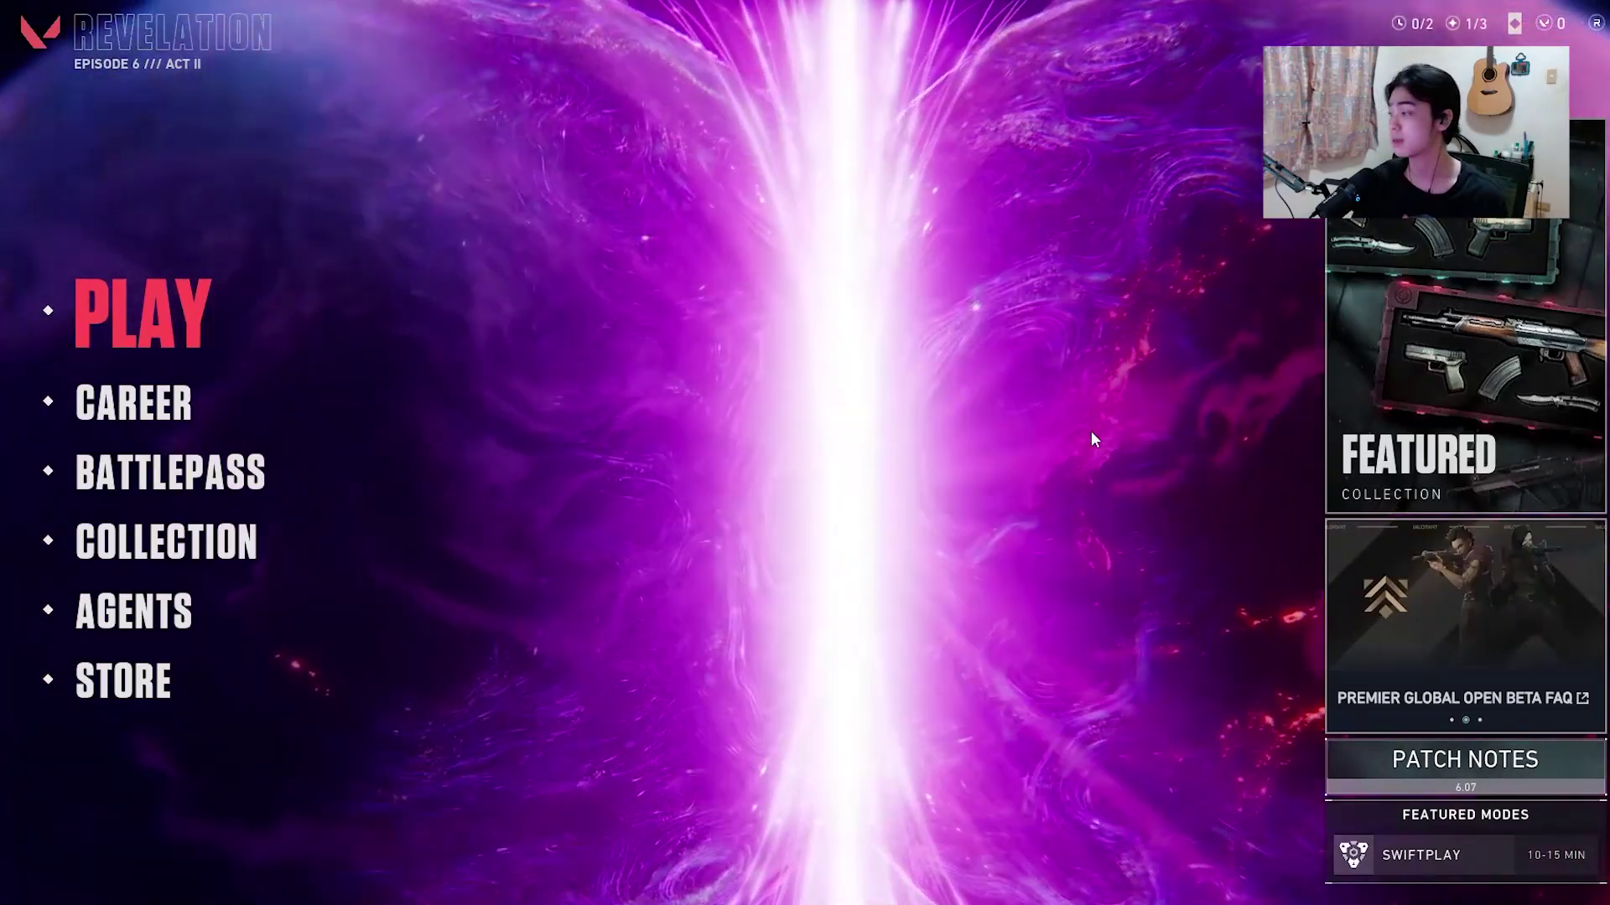
- Open the Game Bar Capture widget over the Valorant main menu, pin it above Patch Notes, and toggle the overlay to check the pinned widget
{"action": "key", "text": "super+g"}
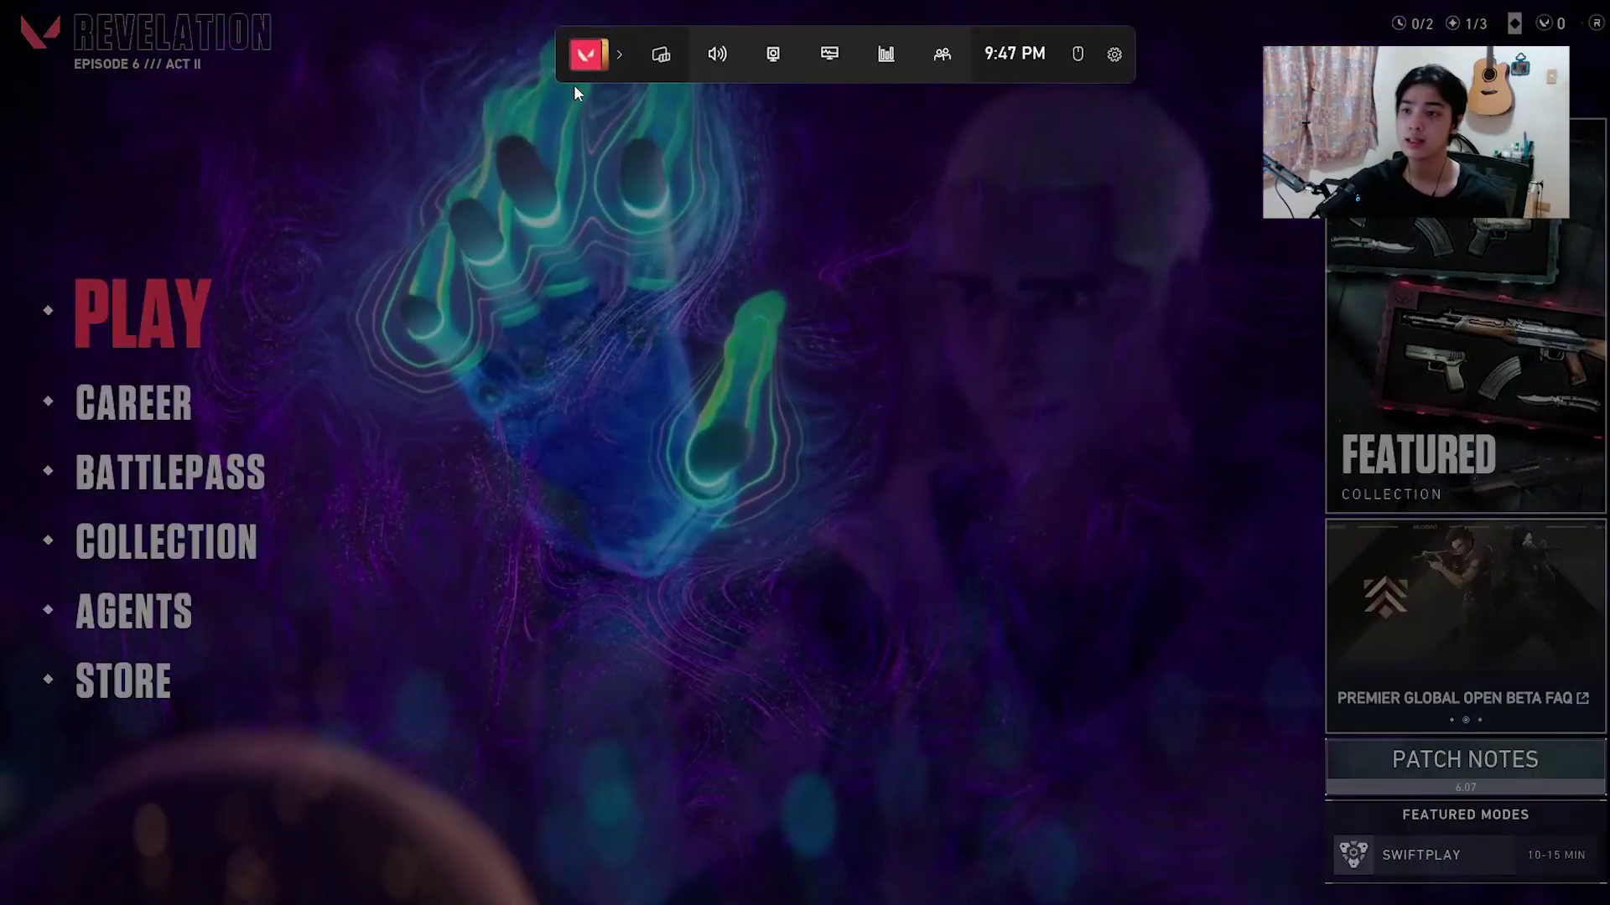
{"action": "left_click", "coordinate": [781, 66]}
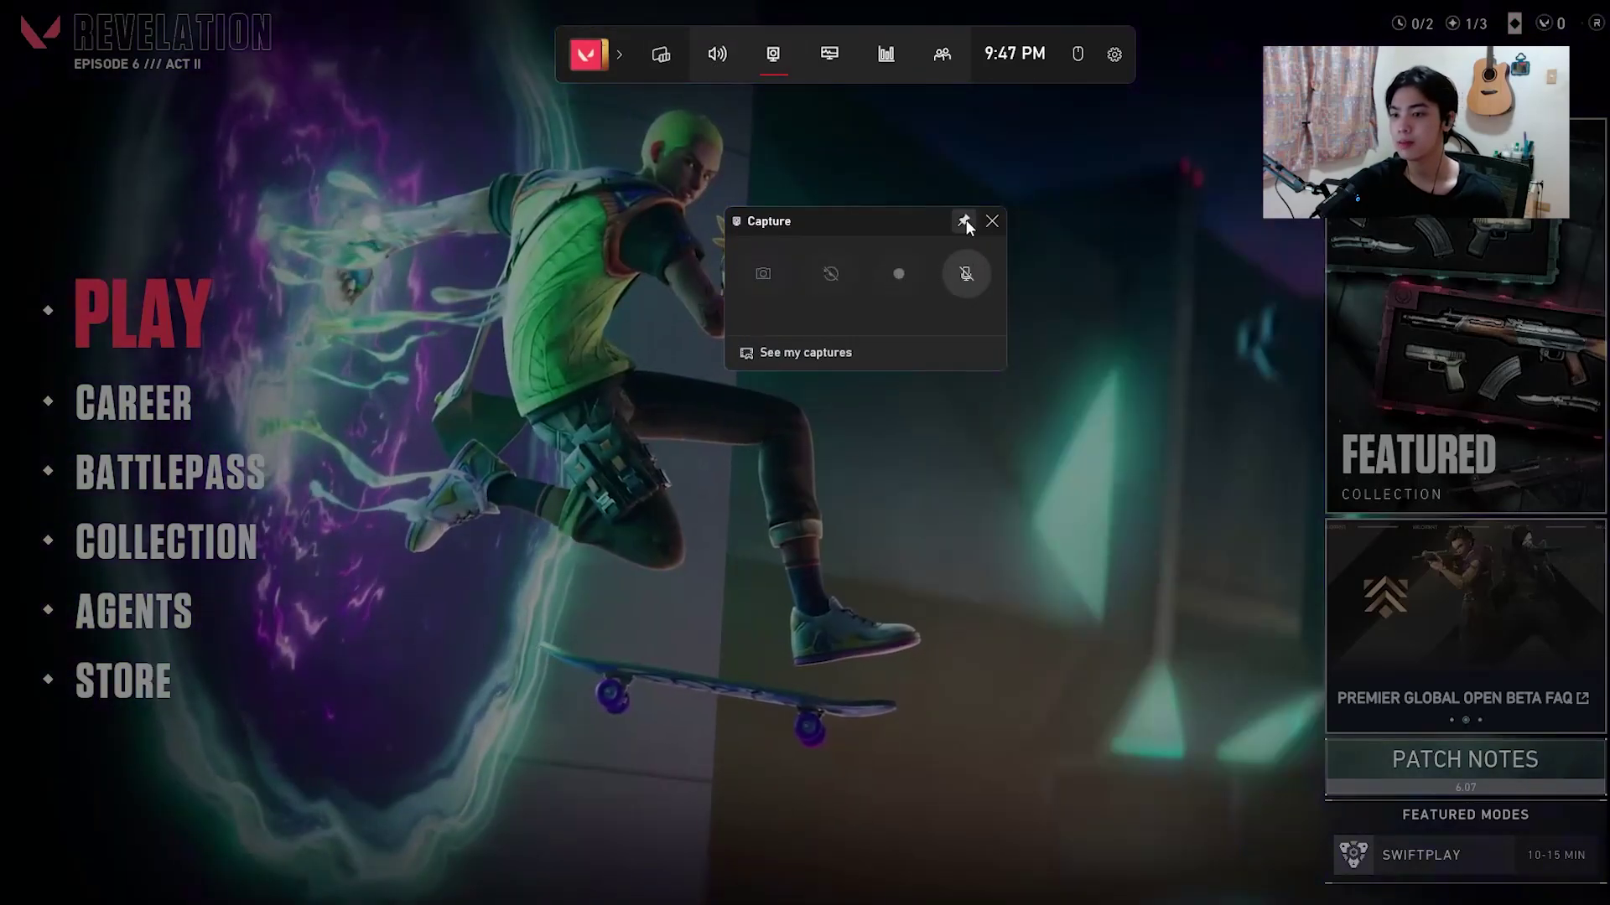
{"action": "left_click_drag", "start_coordinate": [965, 220], "coordinate": [1435, 578]}
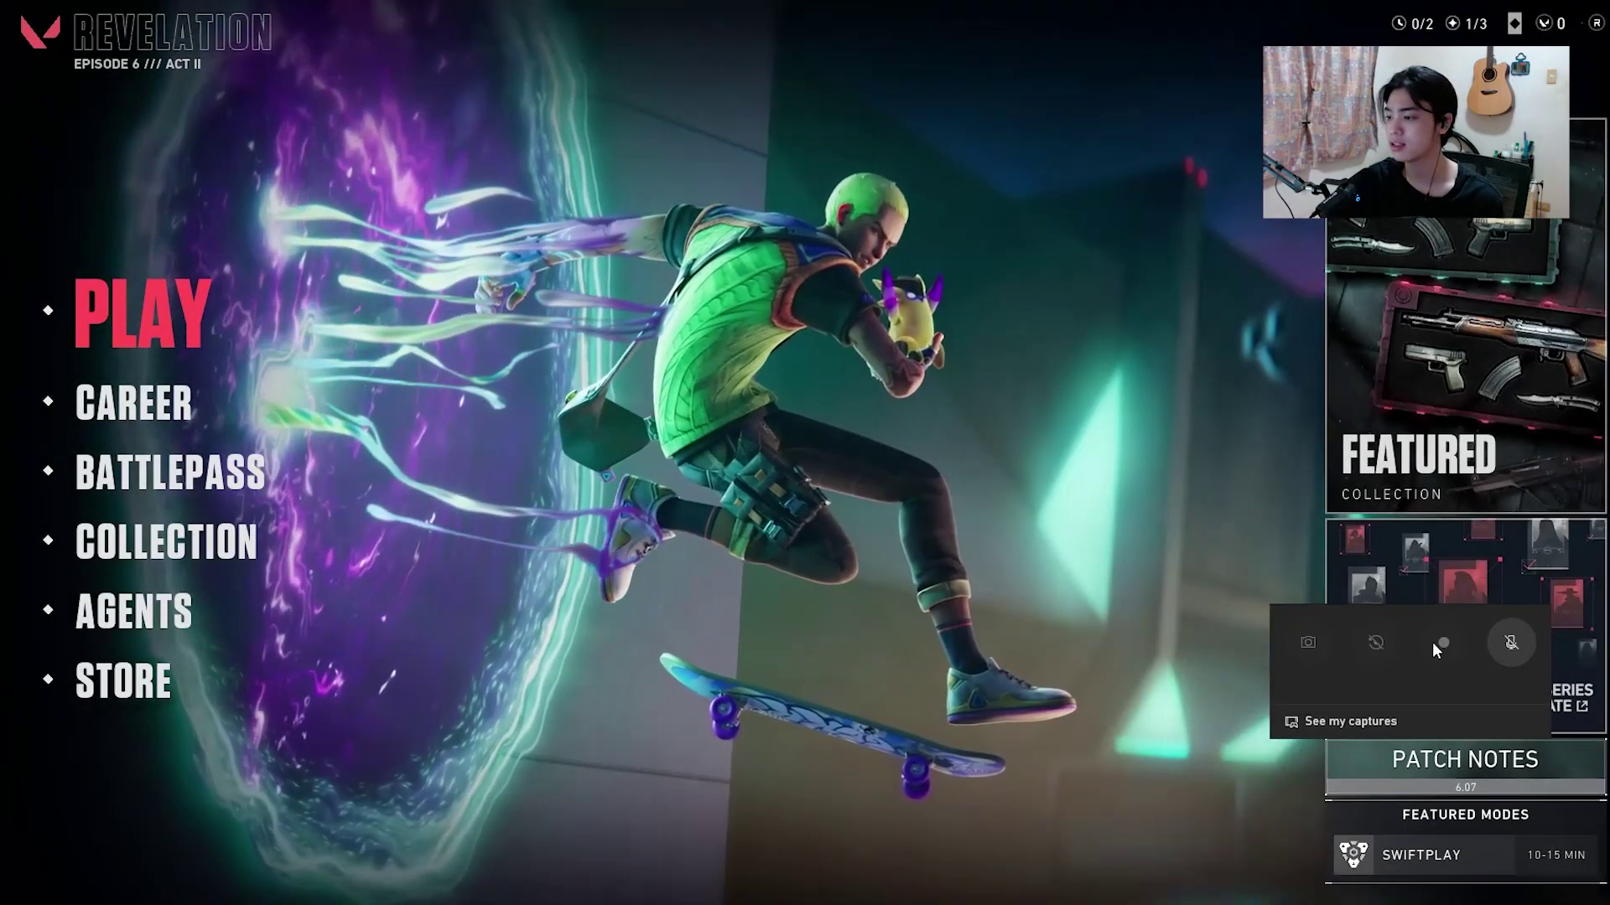
{"action": "key", "text": "super+g"}
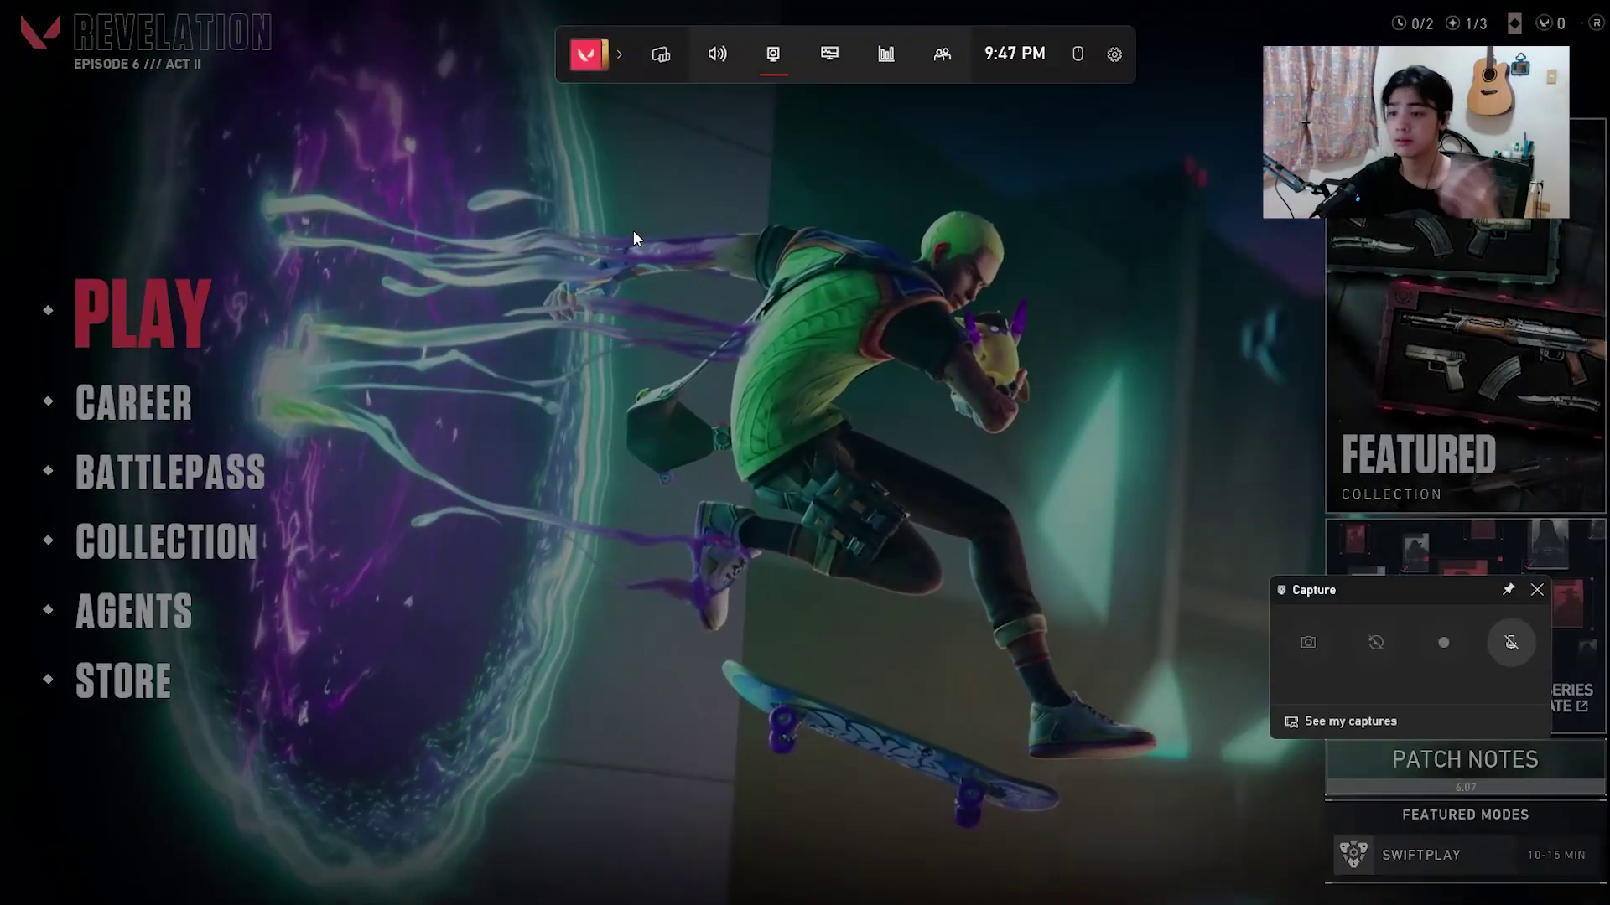
{"action": "key", "text": "super+g"}
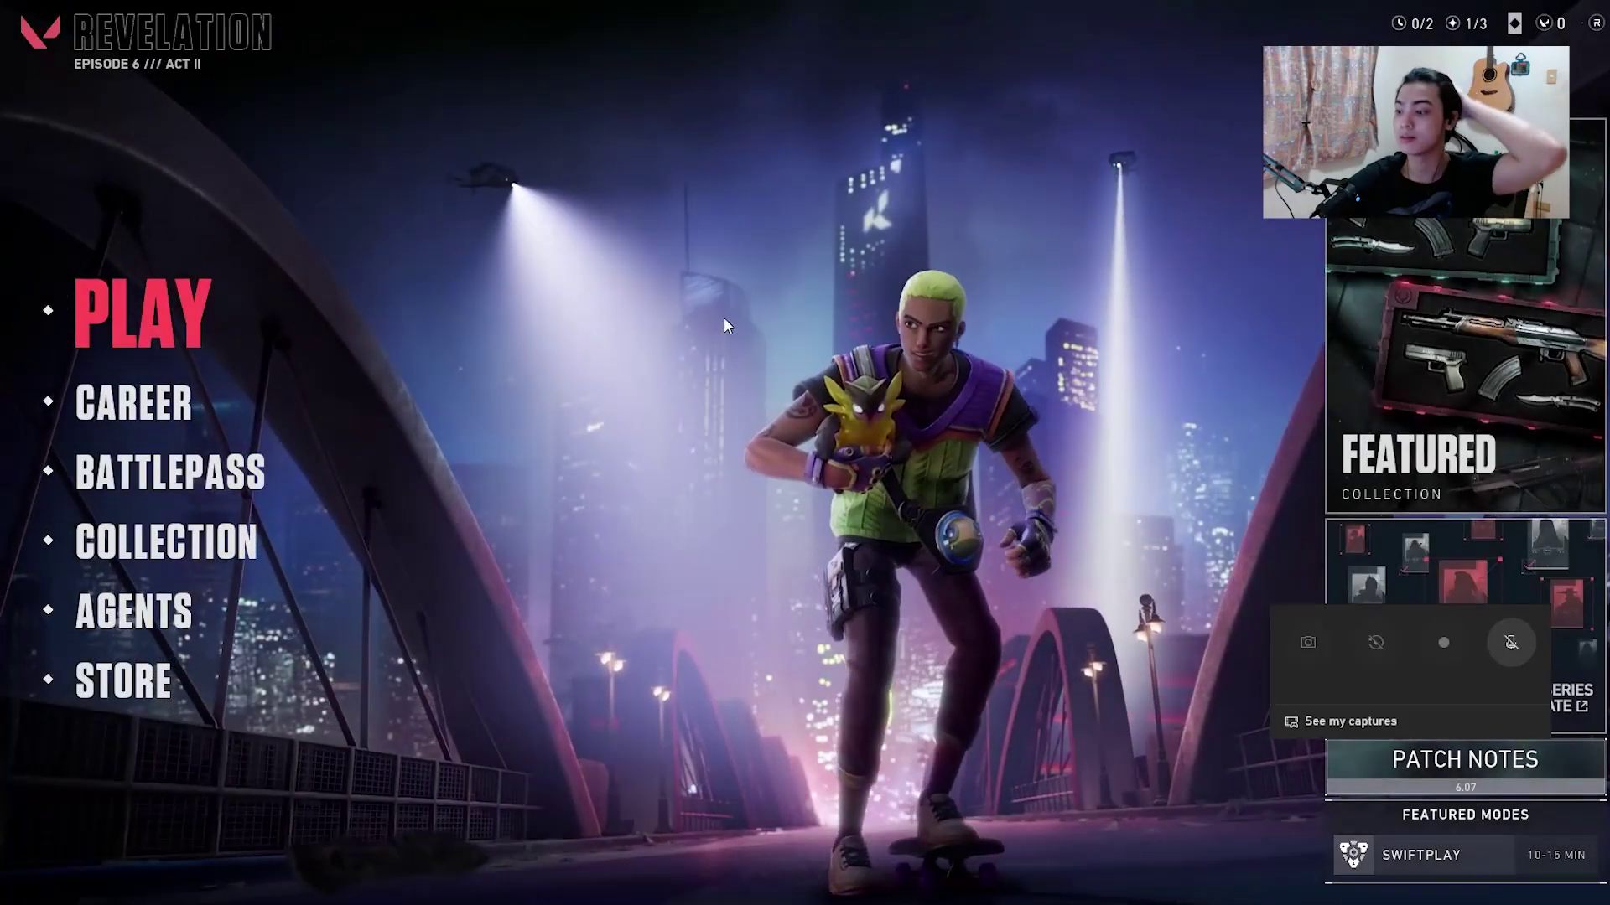